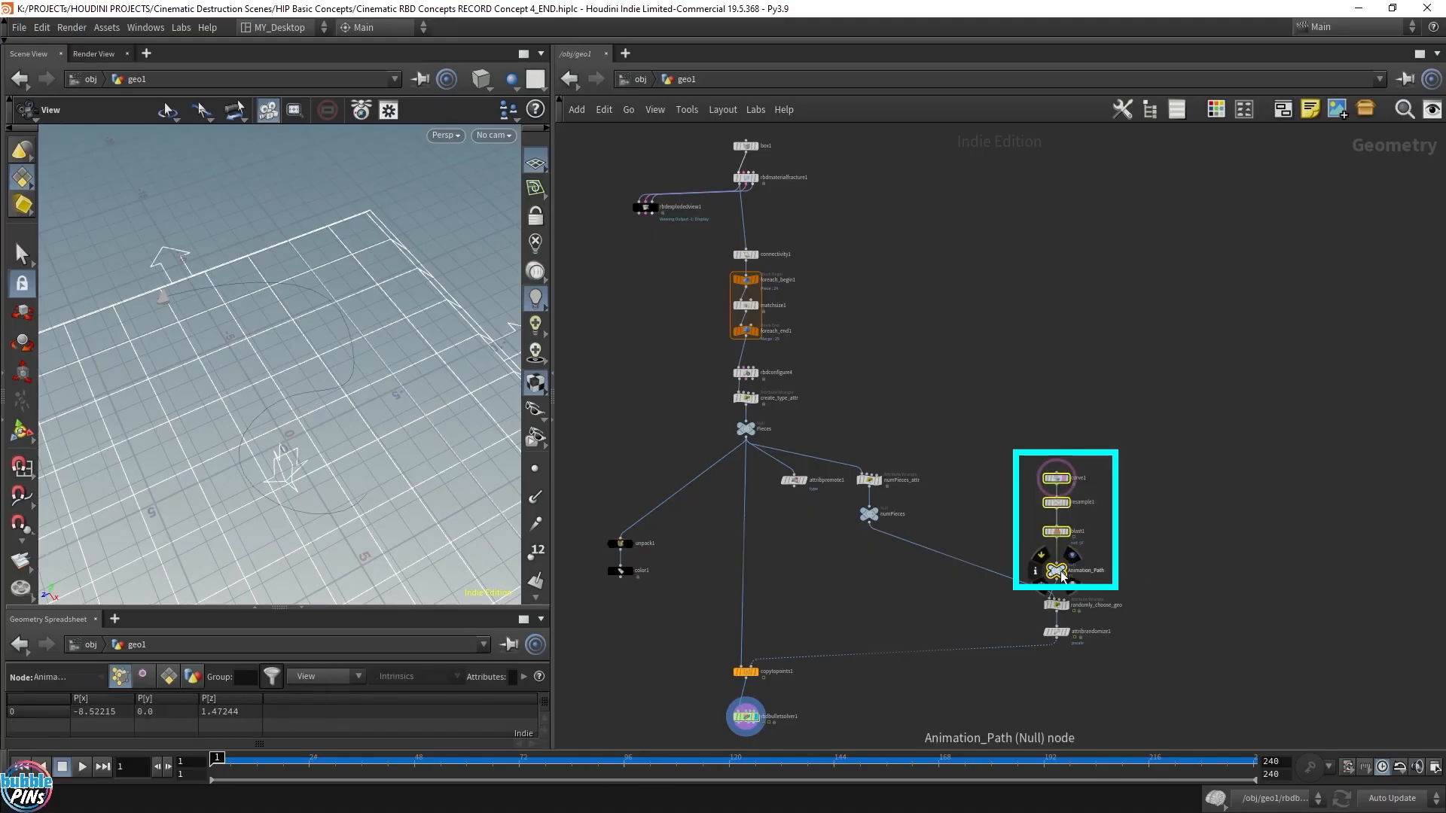
# Delete the curve, resample and blast nodes feeding the Animation_Path null
pyautogui.moveTo(1120, 395); pyautogui.dragTo(1033, 545)
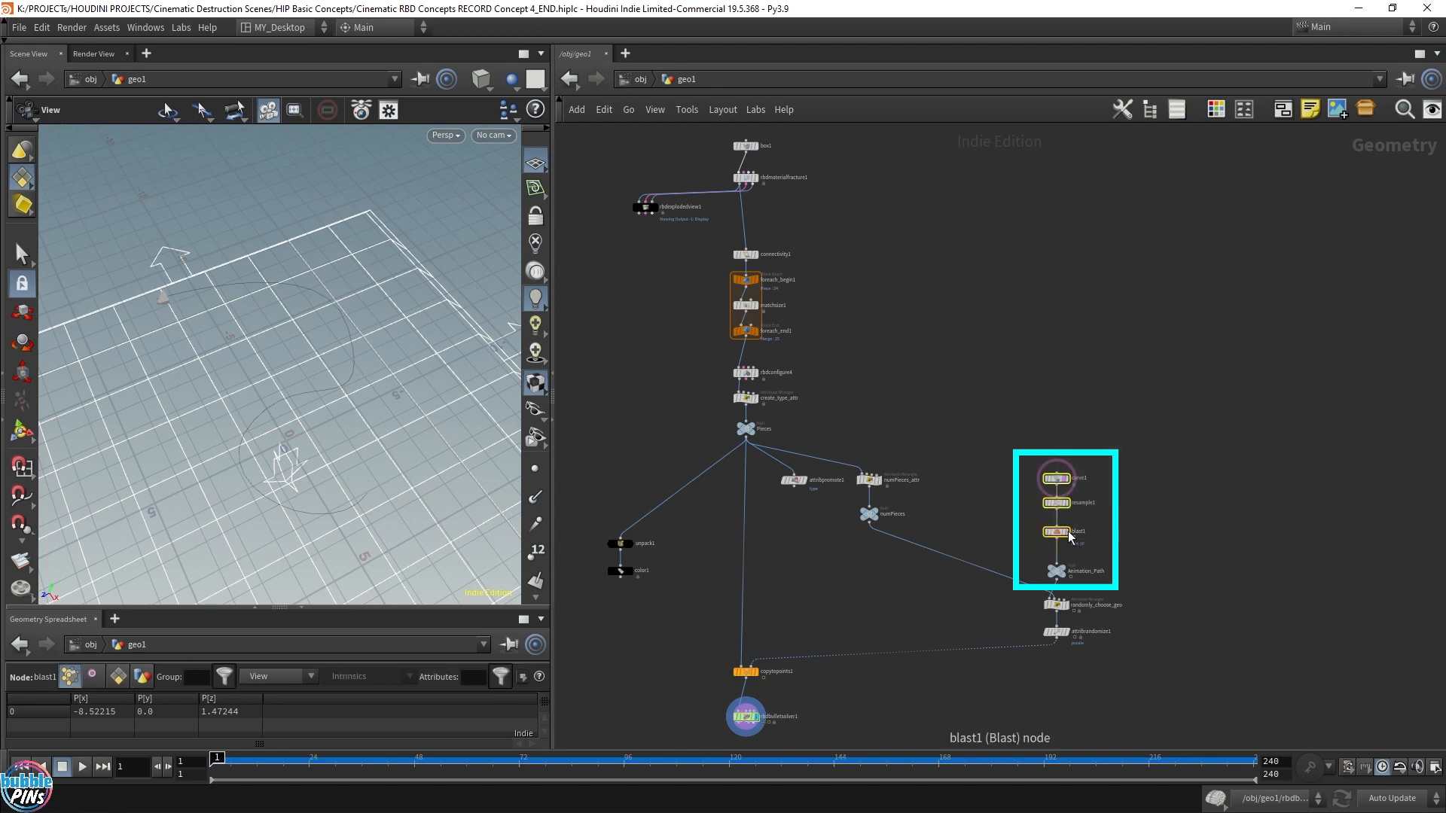
pyautogui.click(1066, 502)
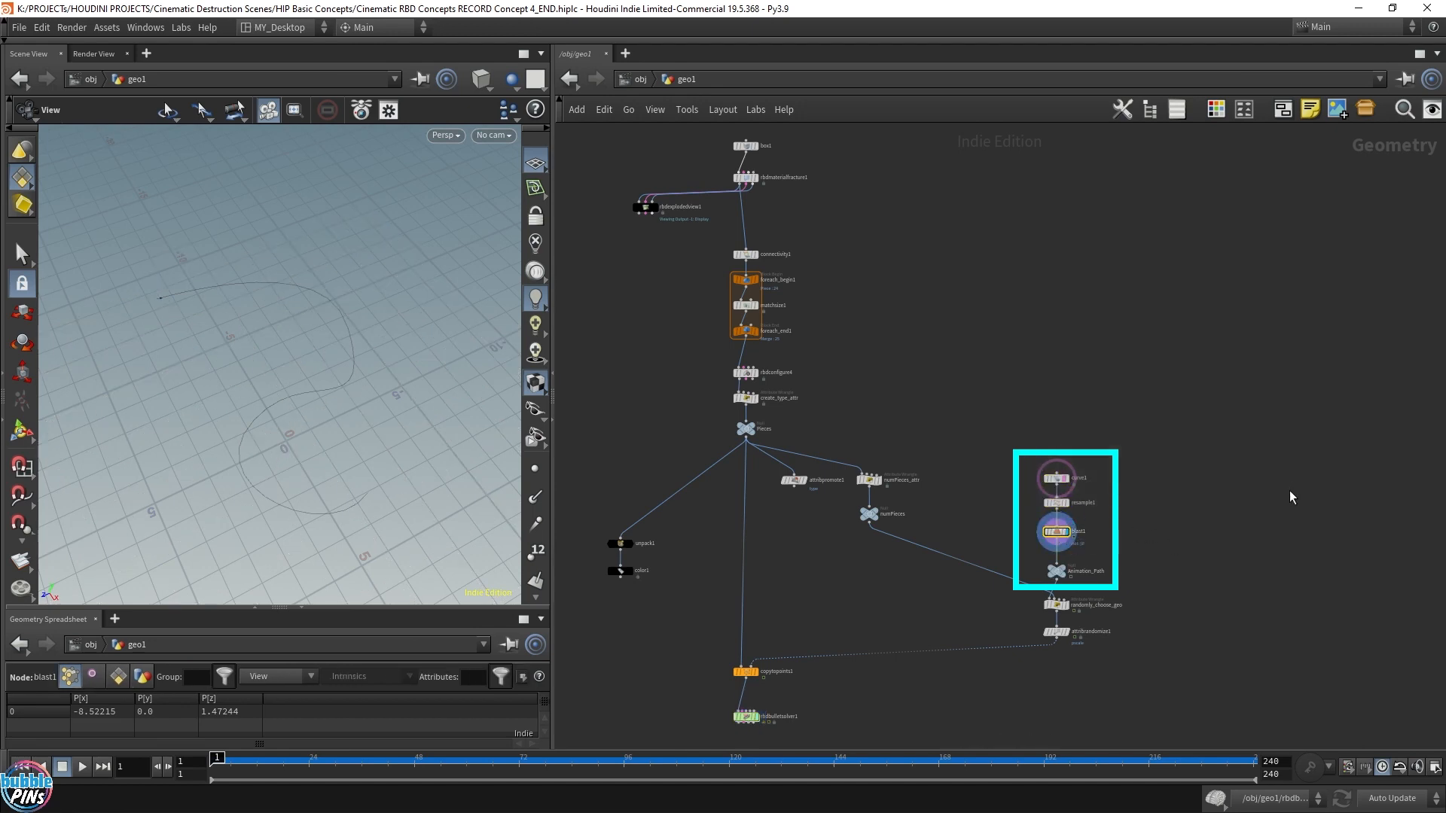
pyautogui.click(535, 468)
pyautogui.moveTo(268, 444)
pyautogui.mouseDown()
pyautogui.moveTo(242, 432)
pyautogui.moveTo(278, 426)
pyautogui.mouseUp()
pyautogui.press('Delete')
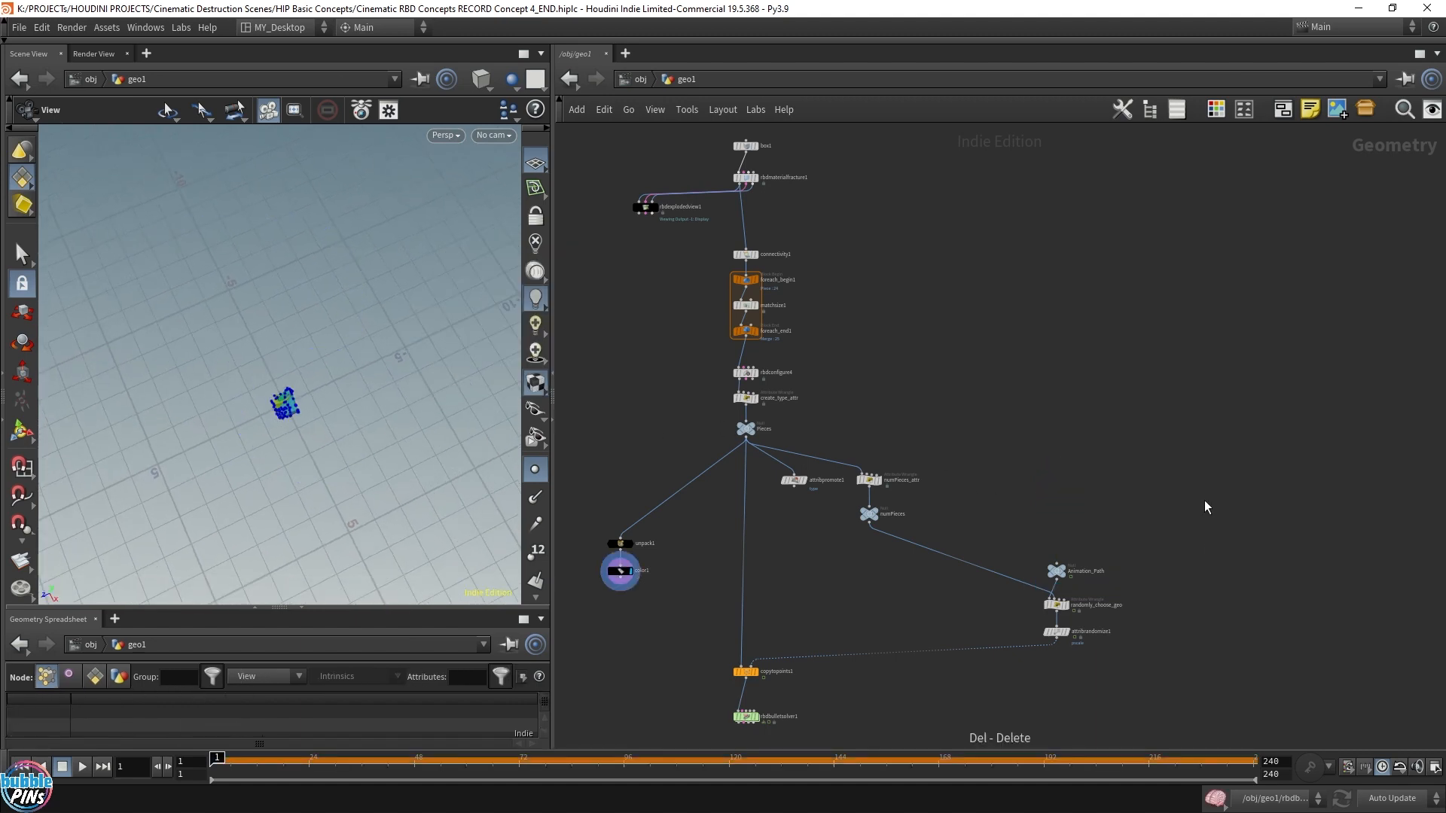
# Rename the Animation_Path null to RBD_Emission_Points
pyautogui.doubleClick(1096, 574)
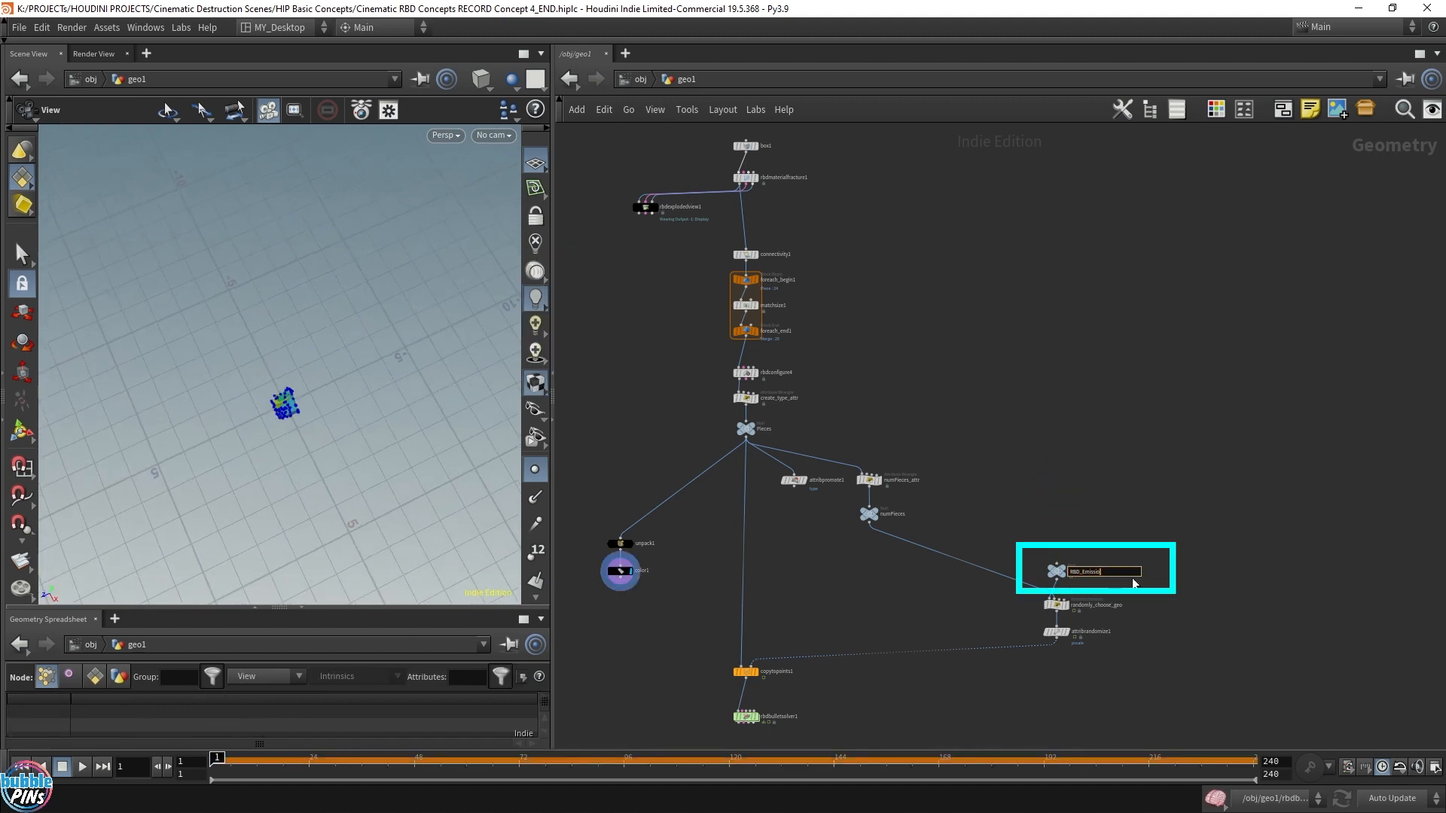
pyautogui.write('RBD_Emission_Points')
pyautogui.press('Return')
# Add a Sphere node in the empty area above RBD_Emission_Points and display it framed in the viewport
pyautogui.press('Tab')
pyautogui.write('sph')
pyautogui.press('Return')
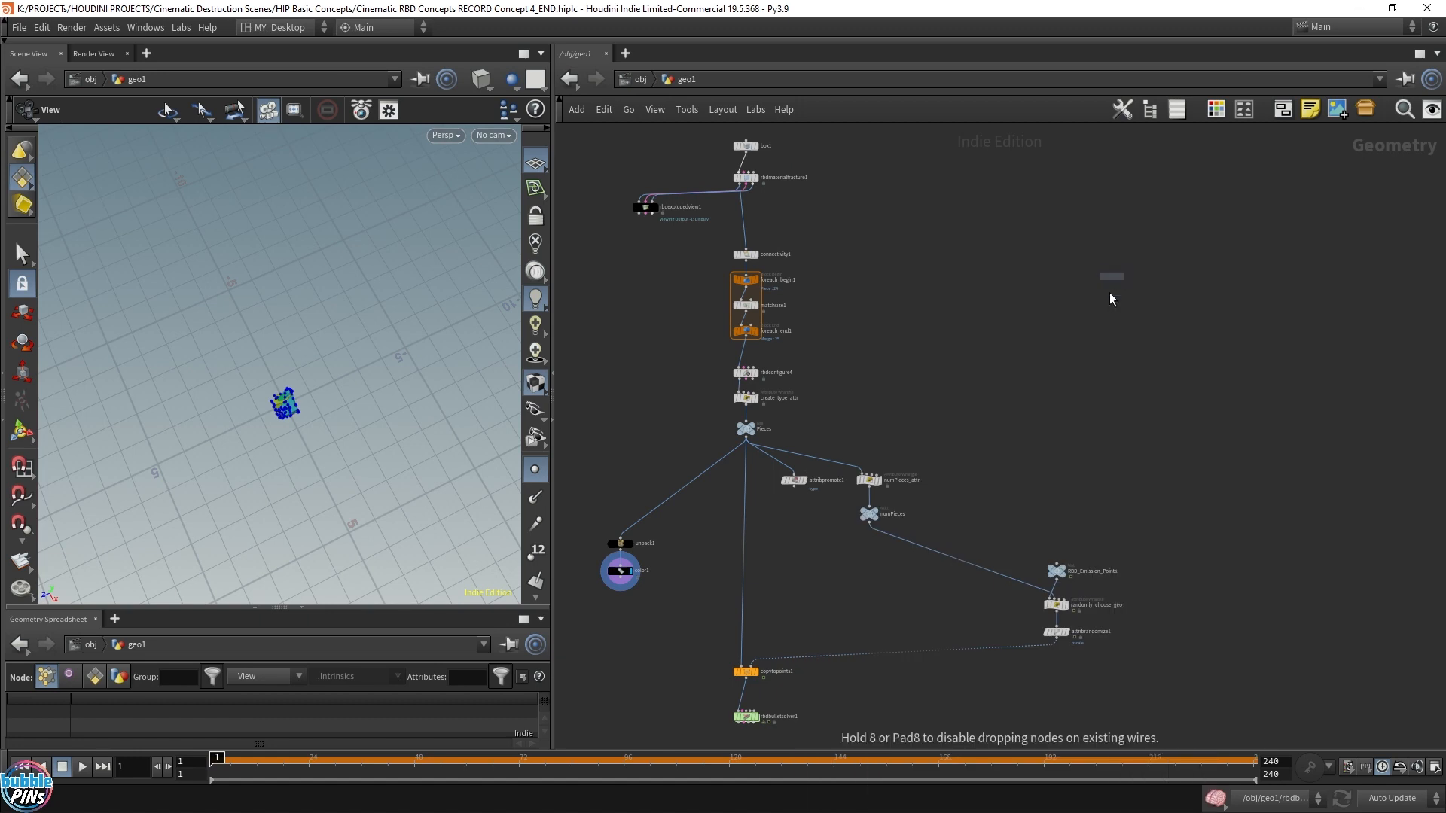
pyautogui.click(1053, 372)
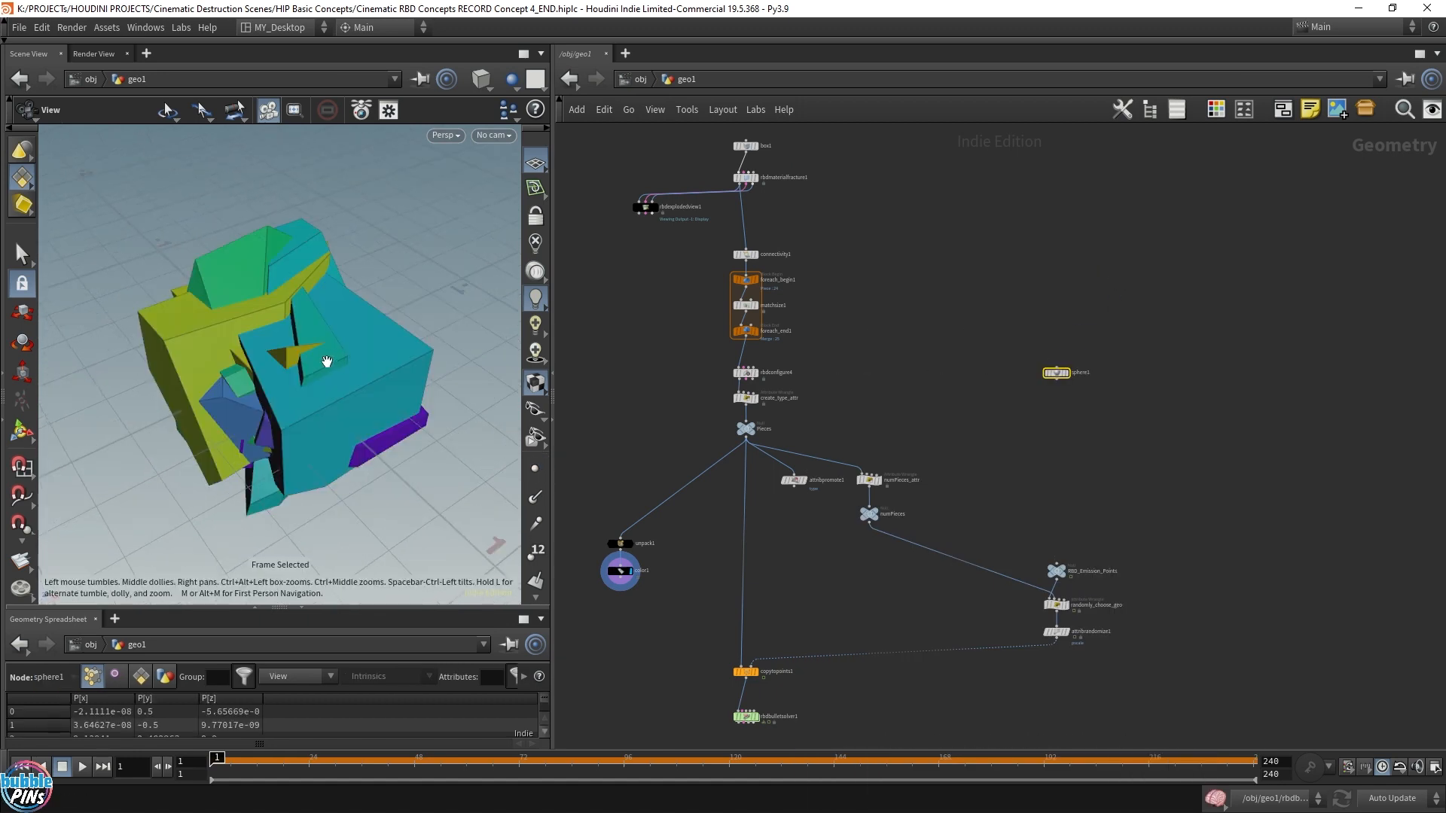
pyautogui.press('f')
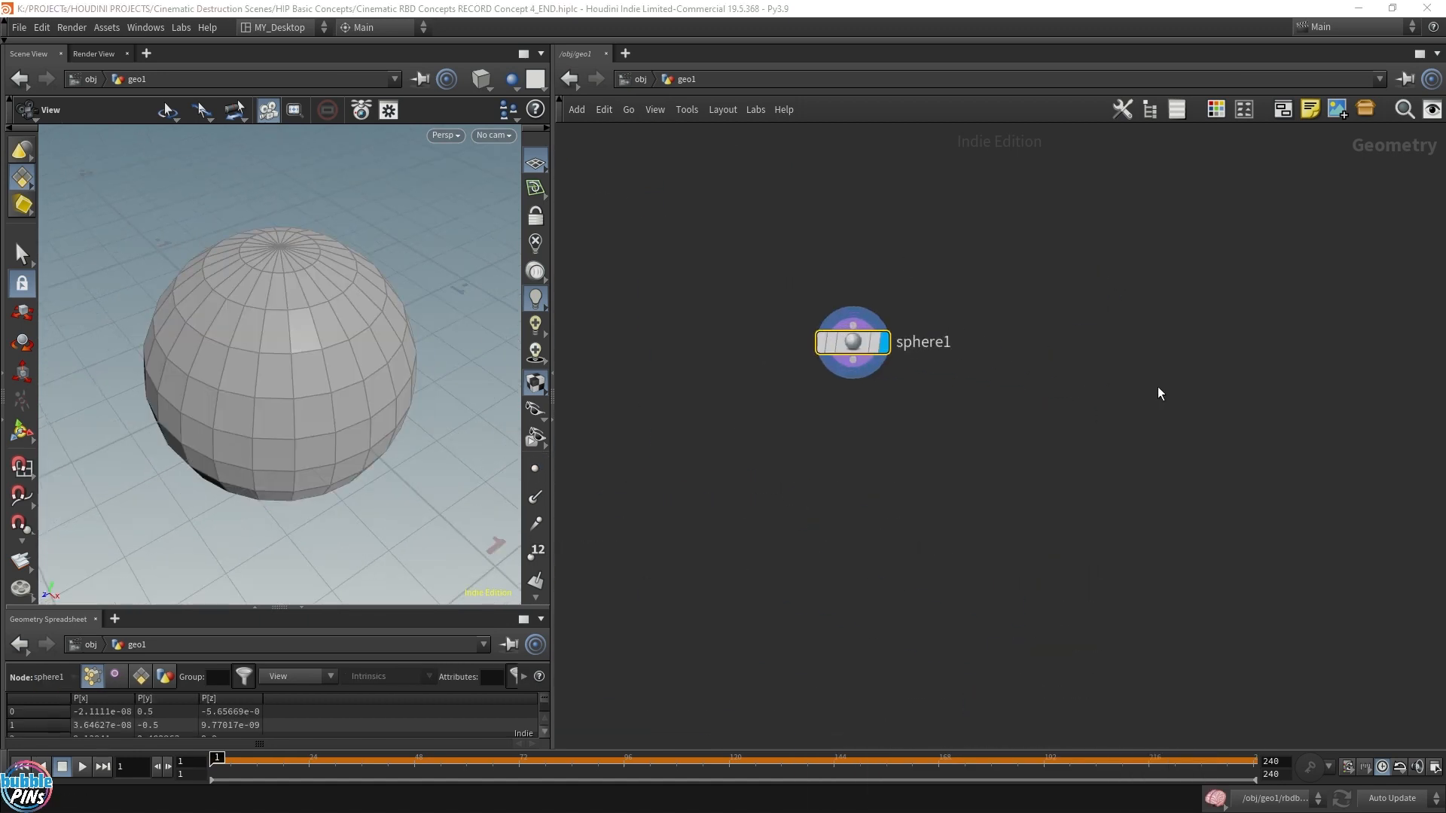
# Add a Transform node below sphere1, fed by the sphere, and show its parameters
pyautogui.press('Tab')
pyautogui.write('tran')
pyautogui.press('Return')
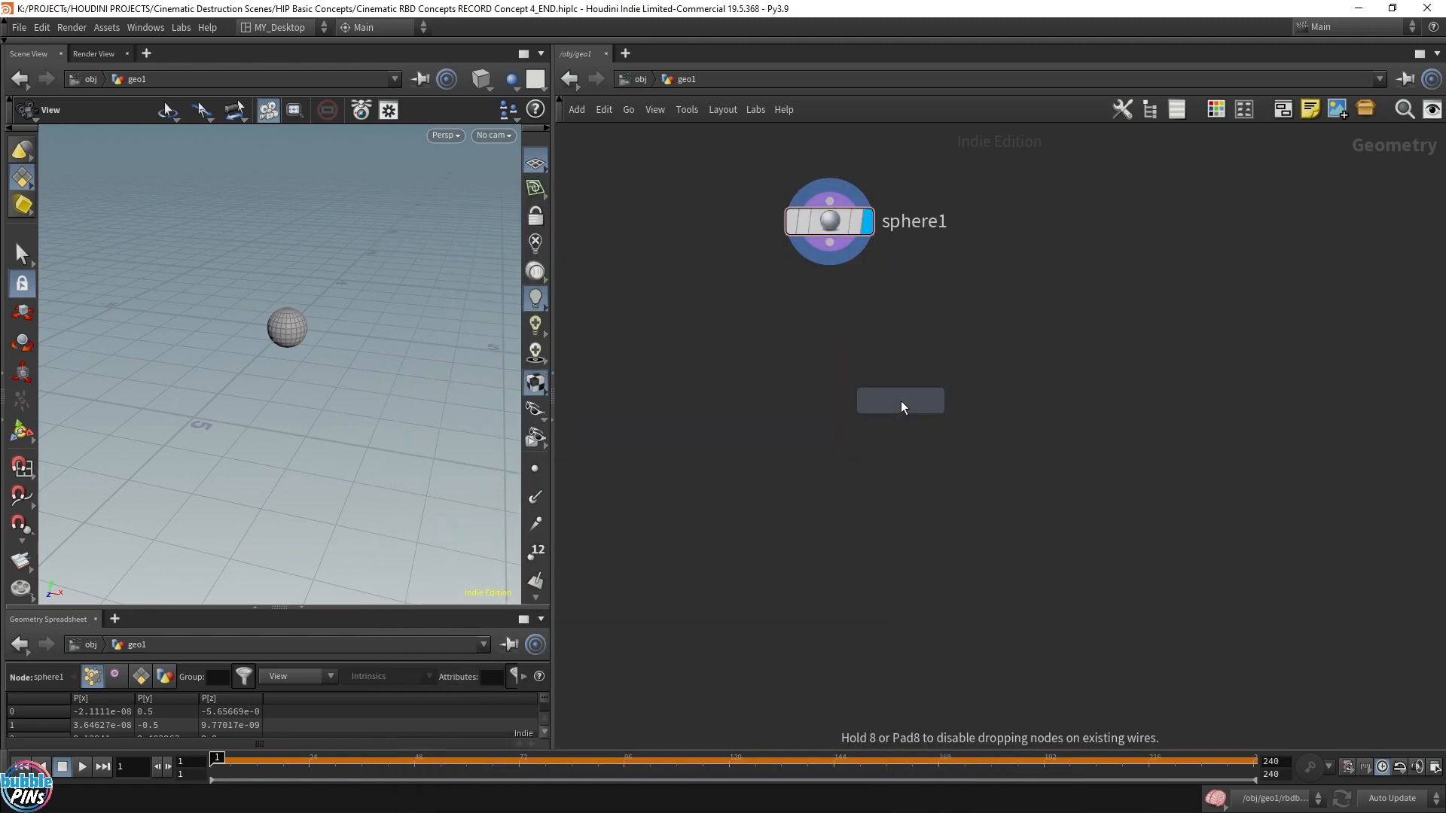
pyautogui.click(823, 316)
pyautogui.press('p')
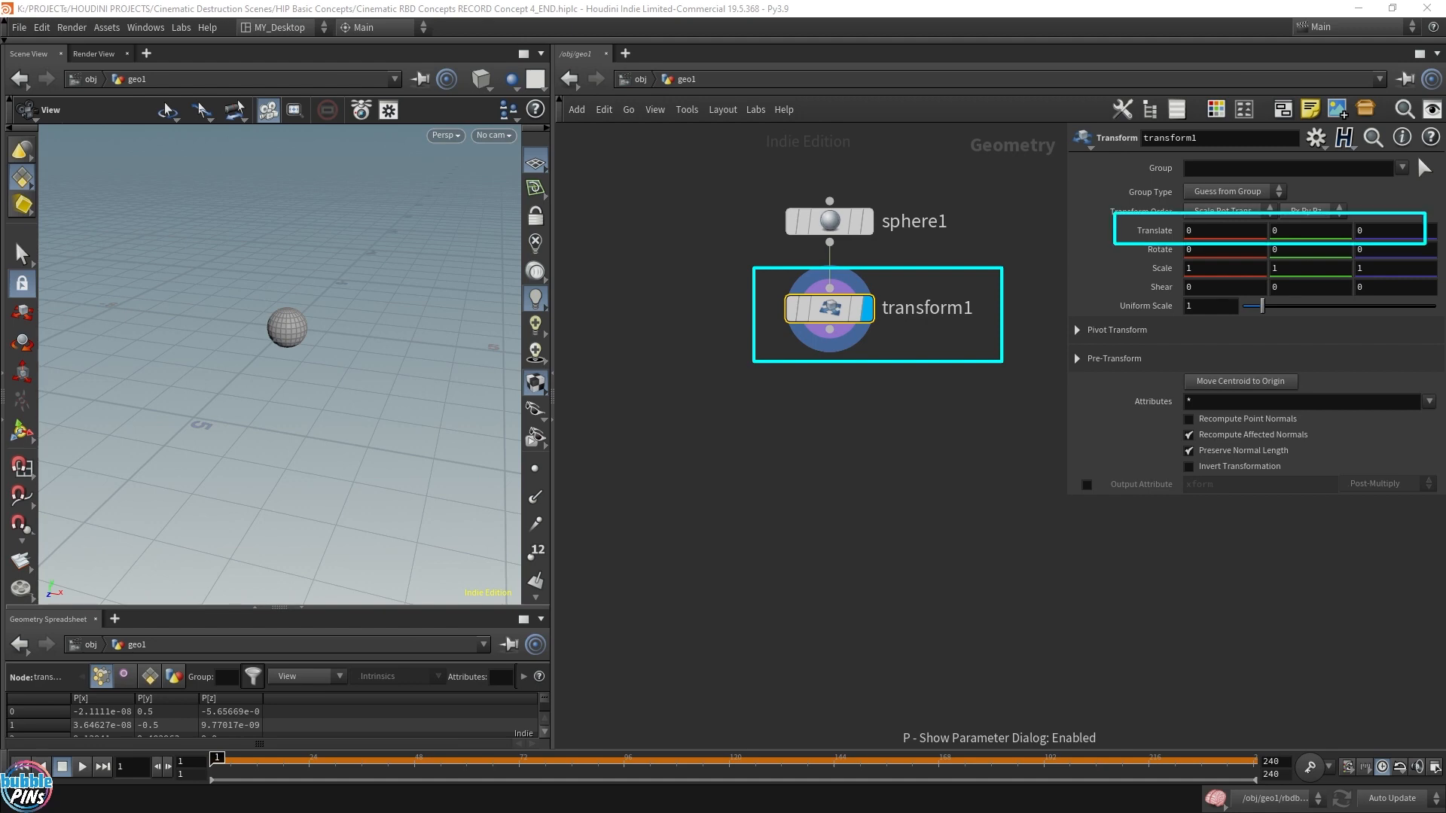
# Set the Transform's Y translate to the expression sin($F), play the animation and return to the first frame
pyautogui.click(1294, 229)
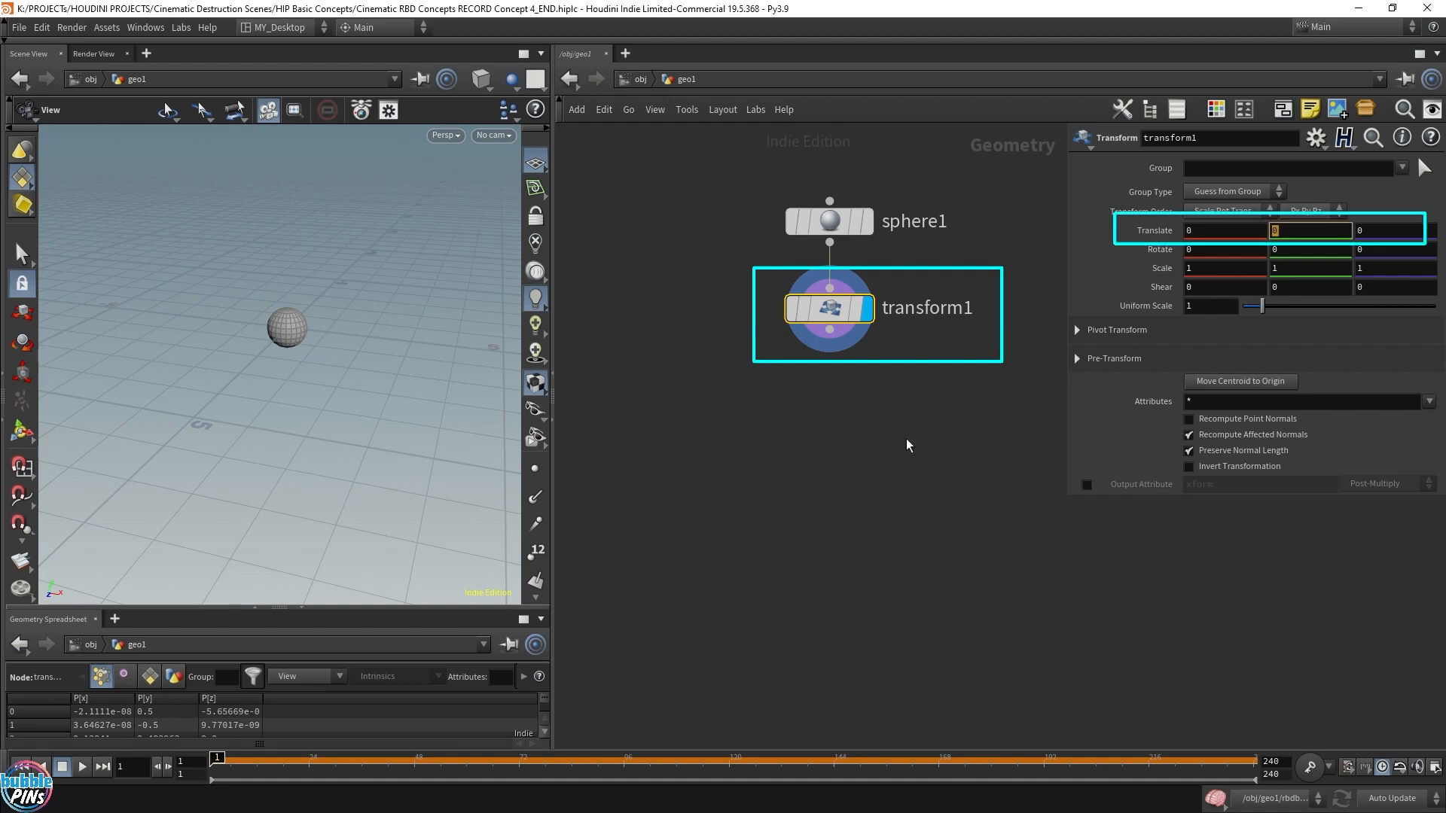
pyautogui.write('si')
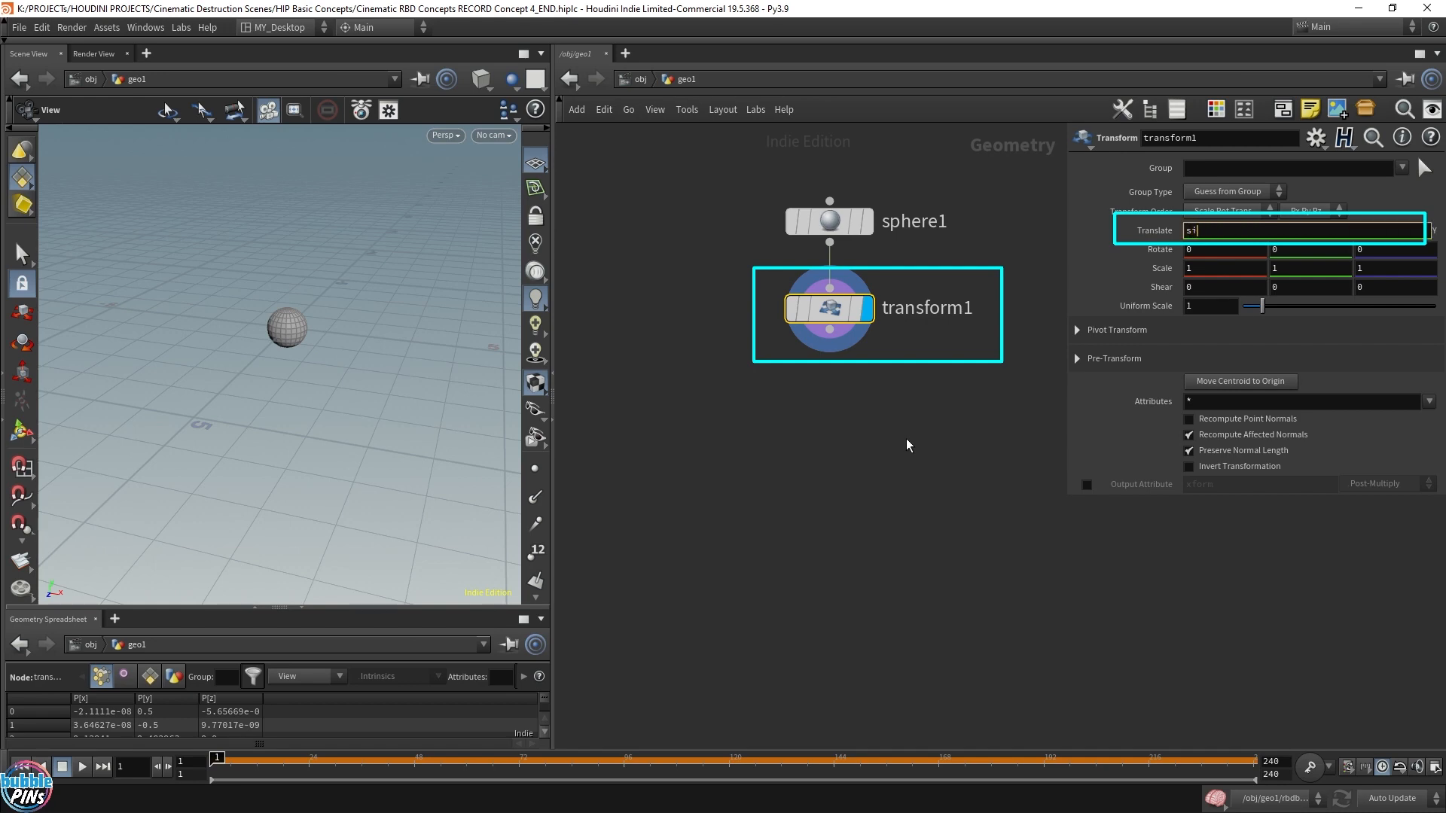
pyautogui.write('n($F)')
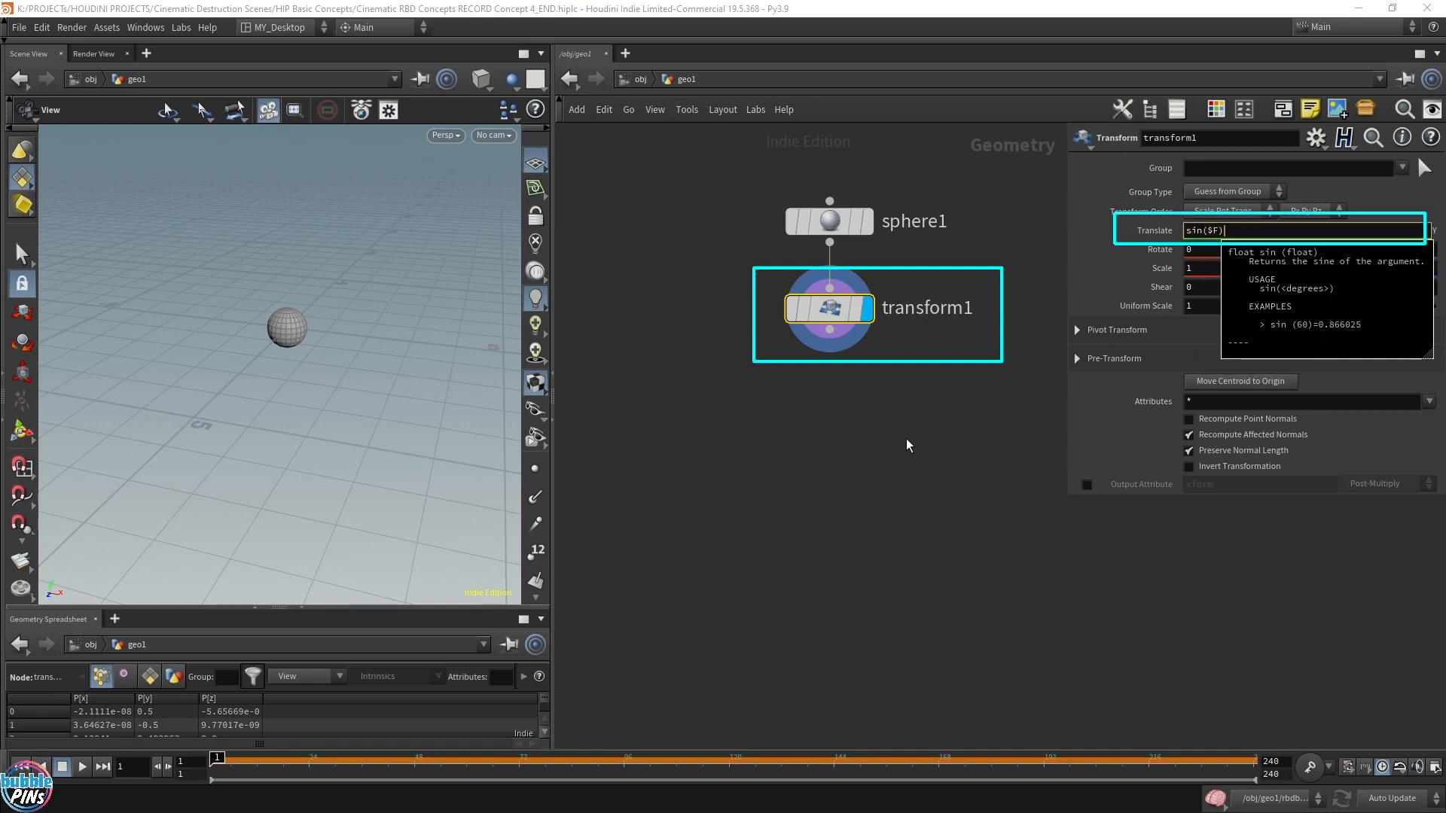
pyautogui.press('Return')
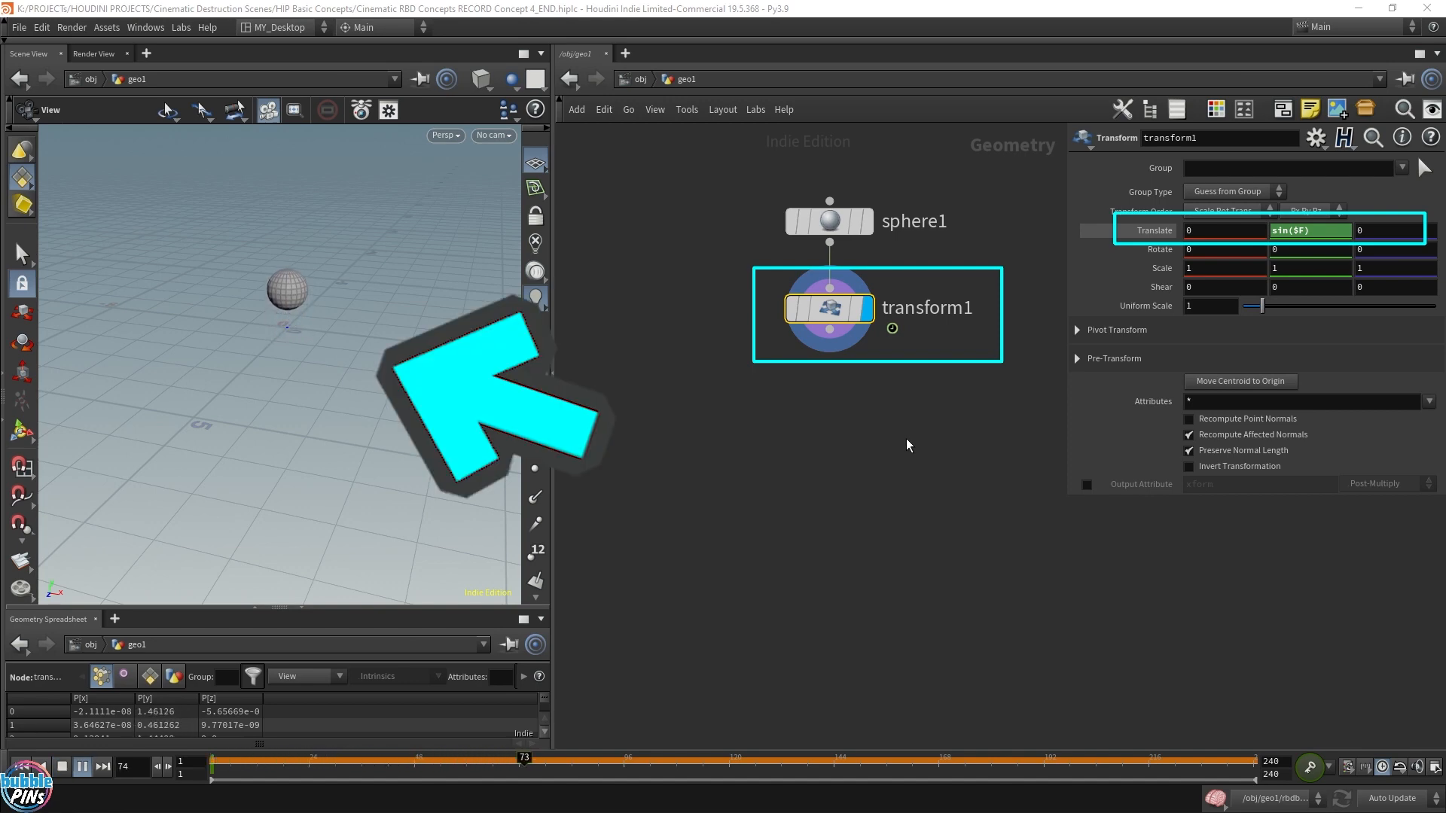
pyautogui.hotkey('ctrl', 'Up')
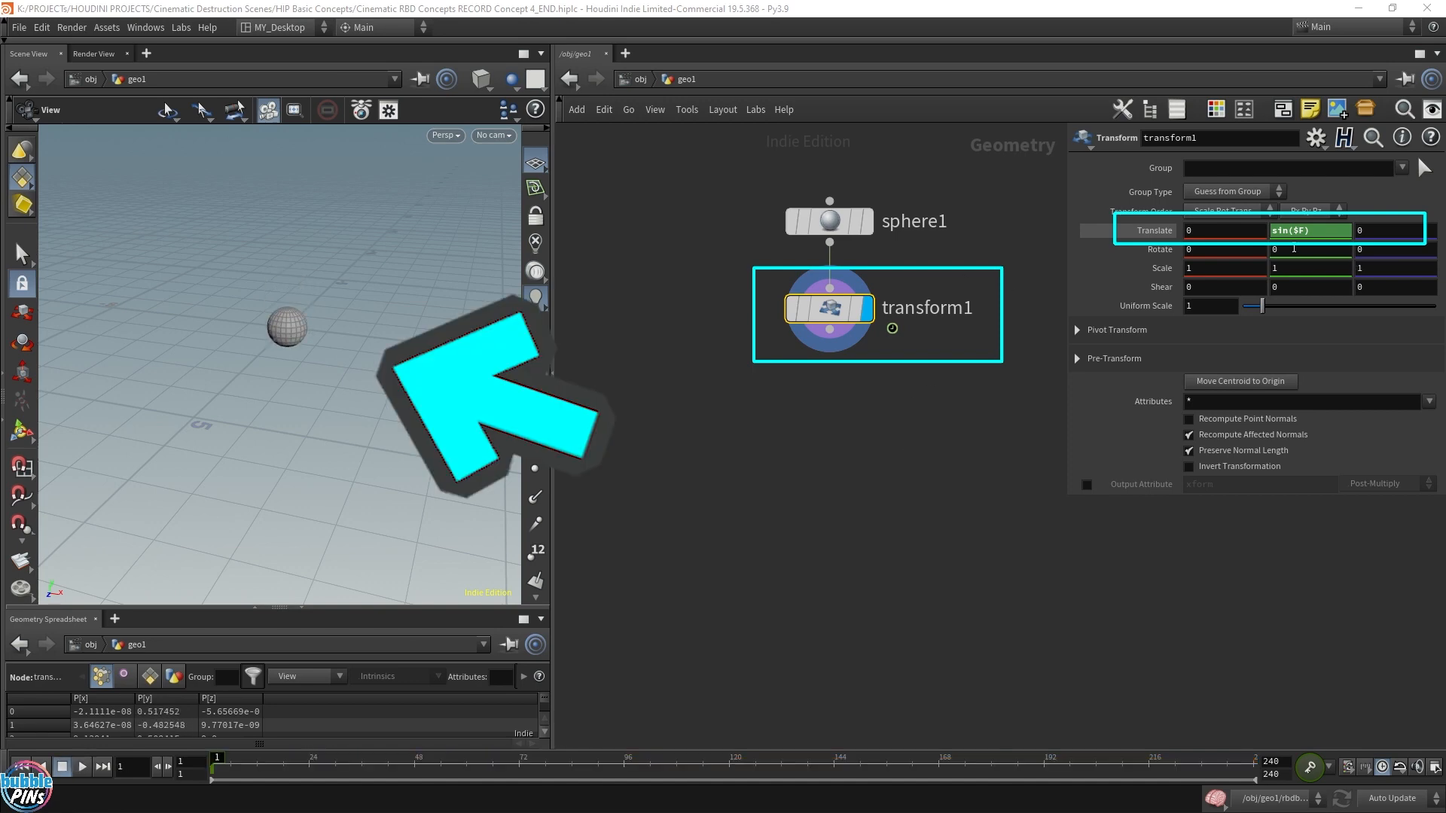
# Change the Y translate expression to sin($F*4), play it back and return to the first frame
pyautogui.click(1311, 230)
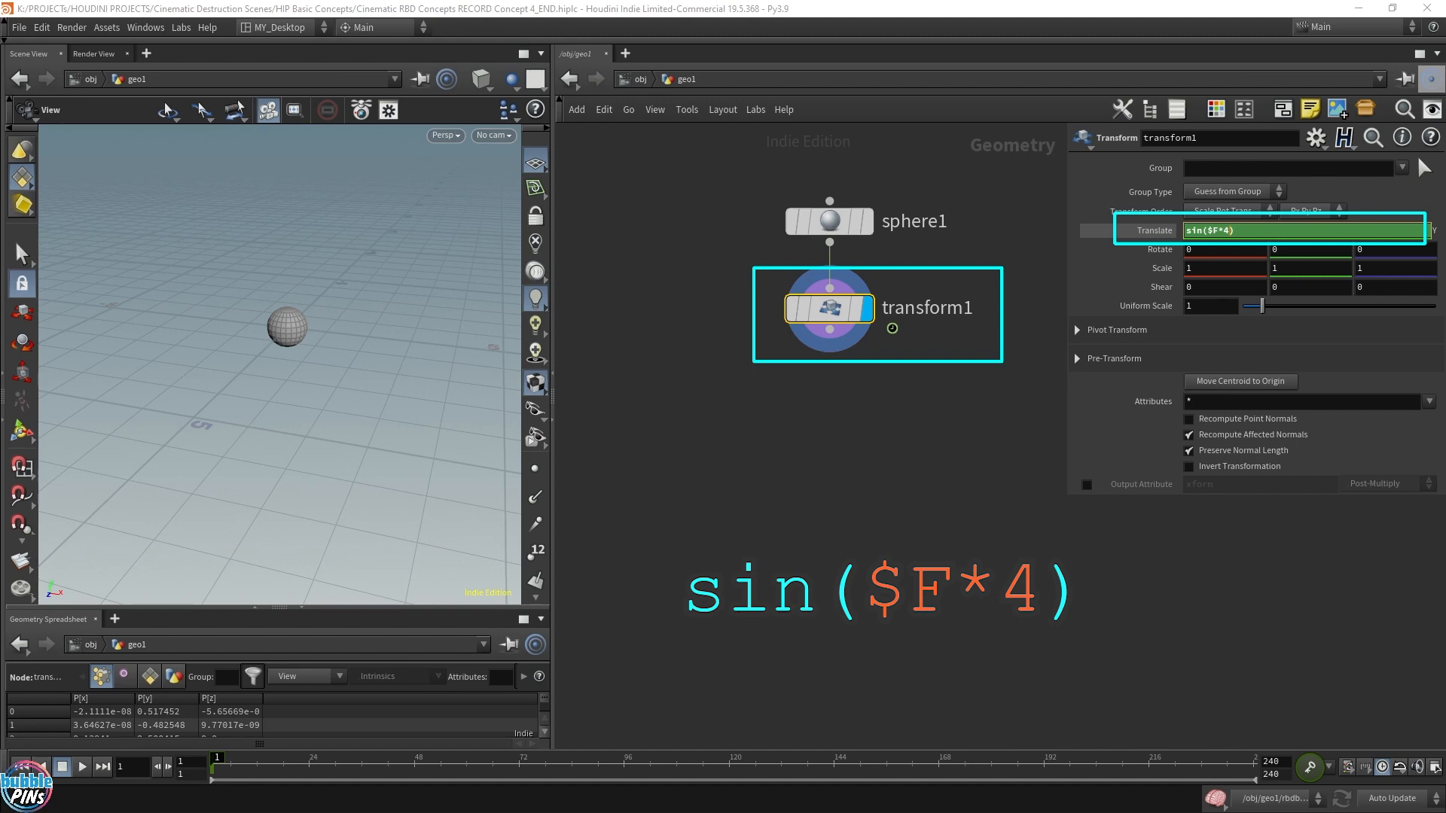
pyautogui.press('Return')
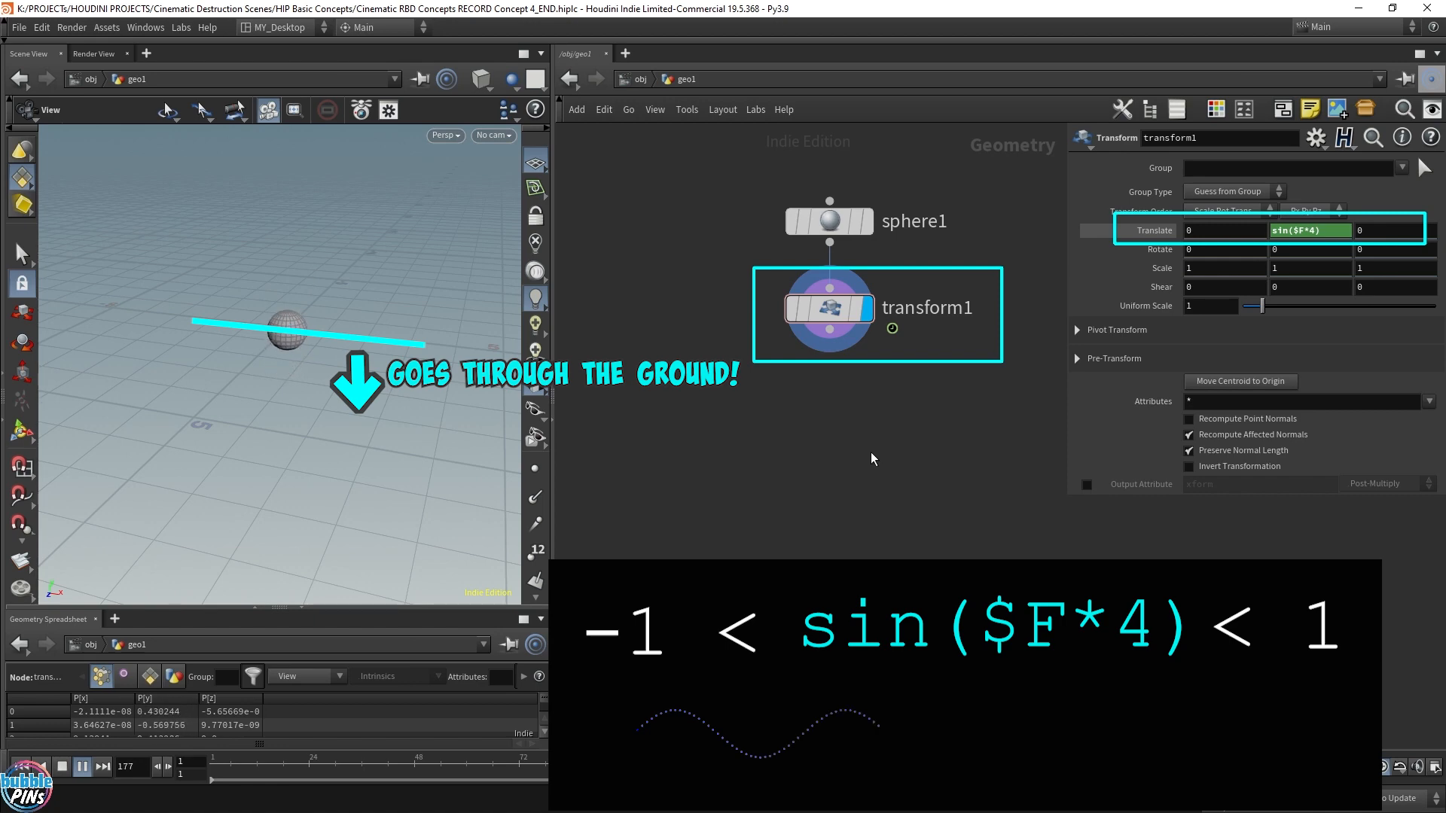
pyautogui.hotkey('ctrl', 'Up')
# Wrap the Y translate expression in an absolute value as abs(sin($F*4)), then preview the motion and rewind
pyautogui.click(1317, 230)
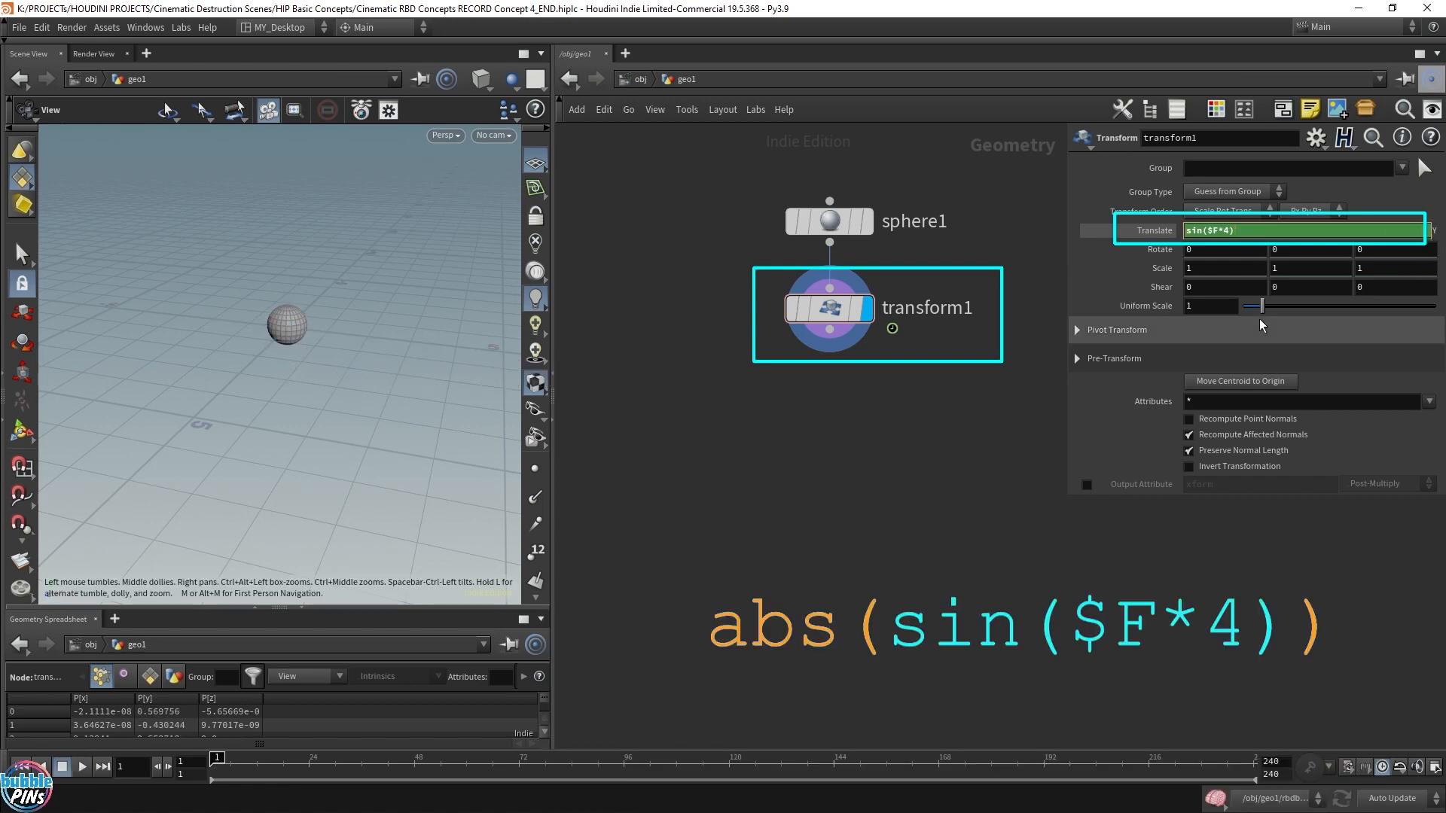
pyautogui.write('abs(')
pyautogui.press('End')
pyautogui.write(')')
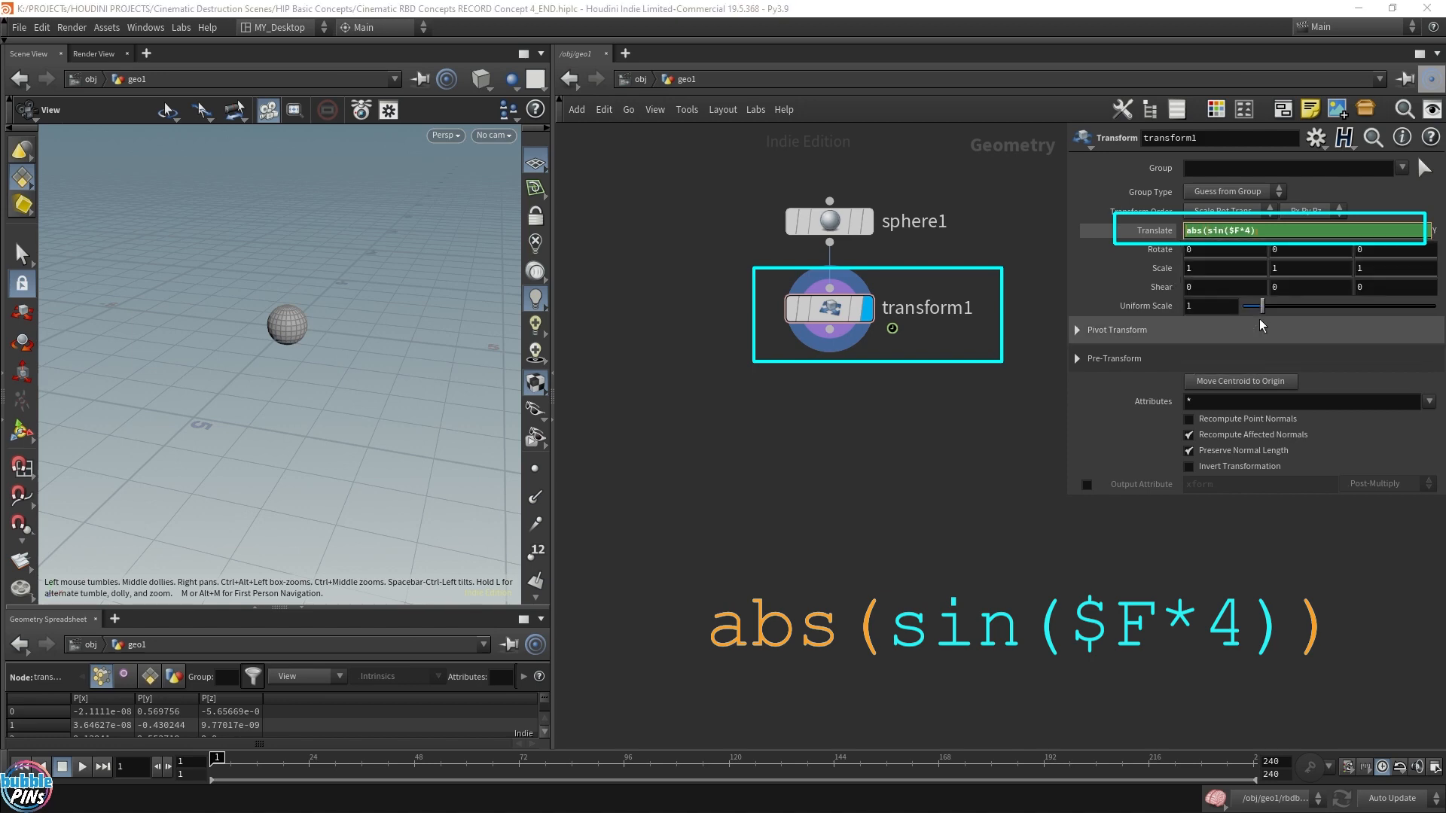
pyautogui.press('Return')
pyautogui.press('Up')
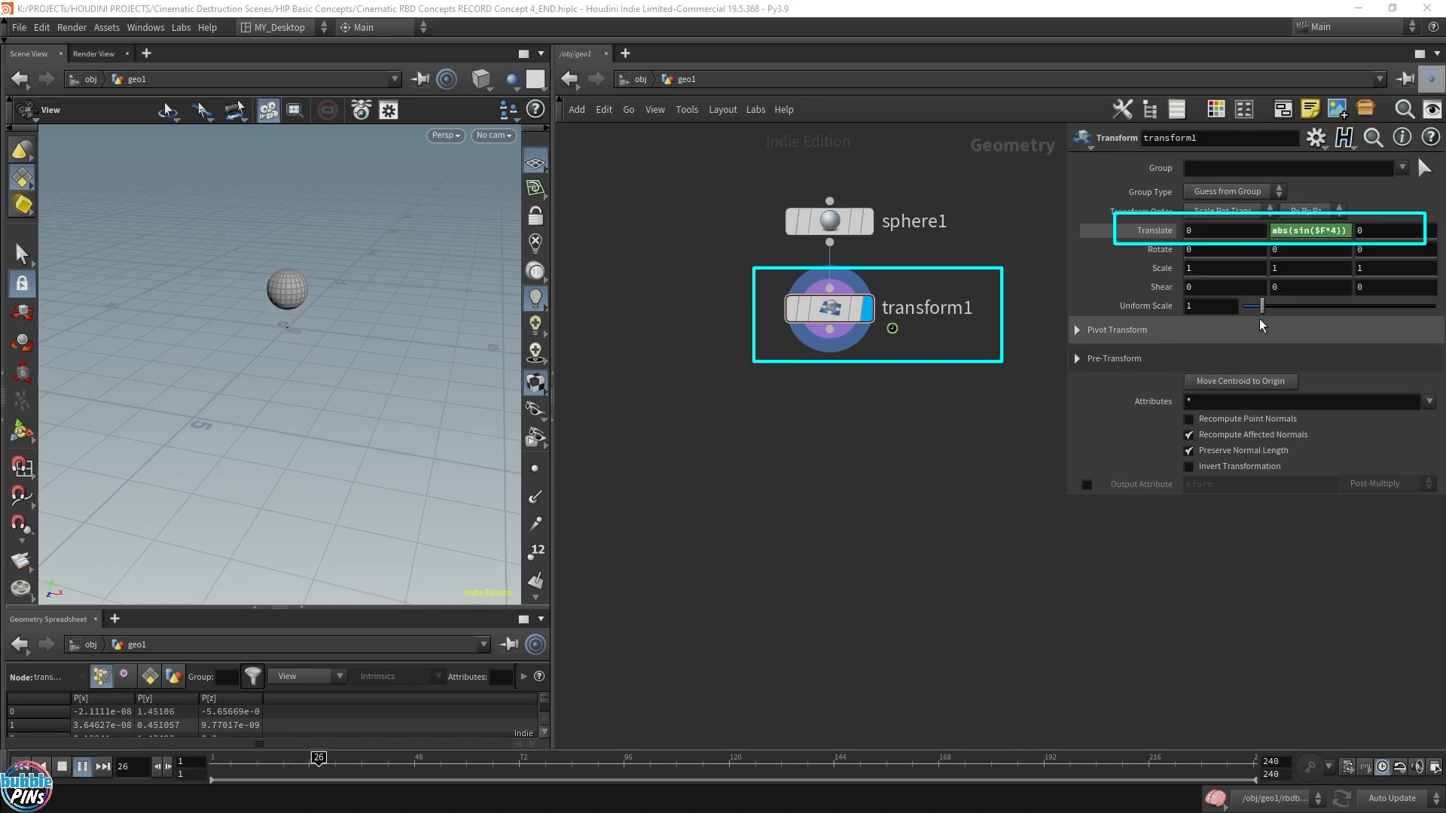
pyautogui.hotkey('ctrl', 'Up')
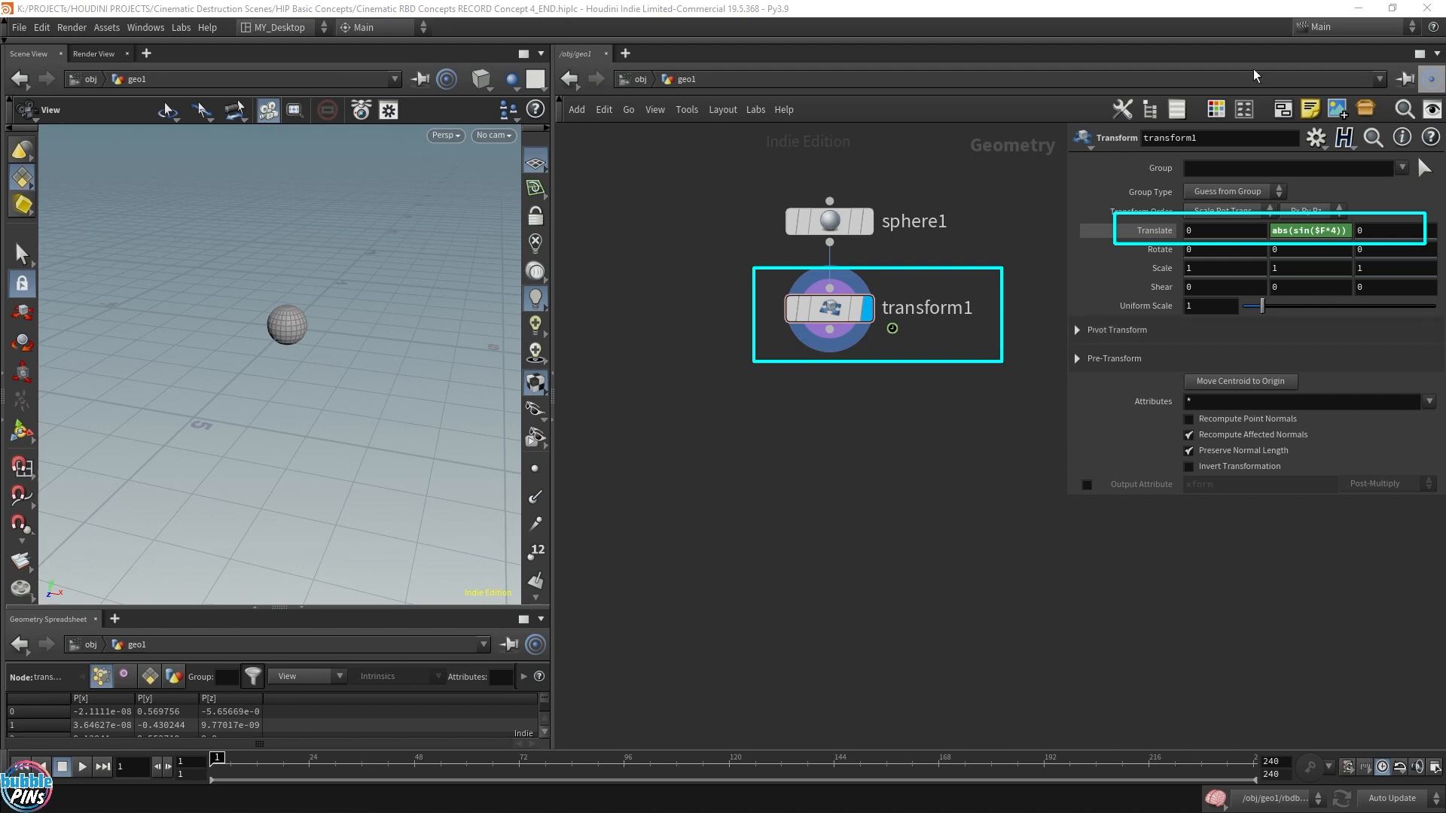
# Raise the bounce frequency by setting the Y translate expression to abs(sin($F*6)), and play the animation
pyautogui.click(1332, 231)
pyautogui.press('BackSpace')
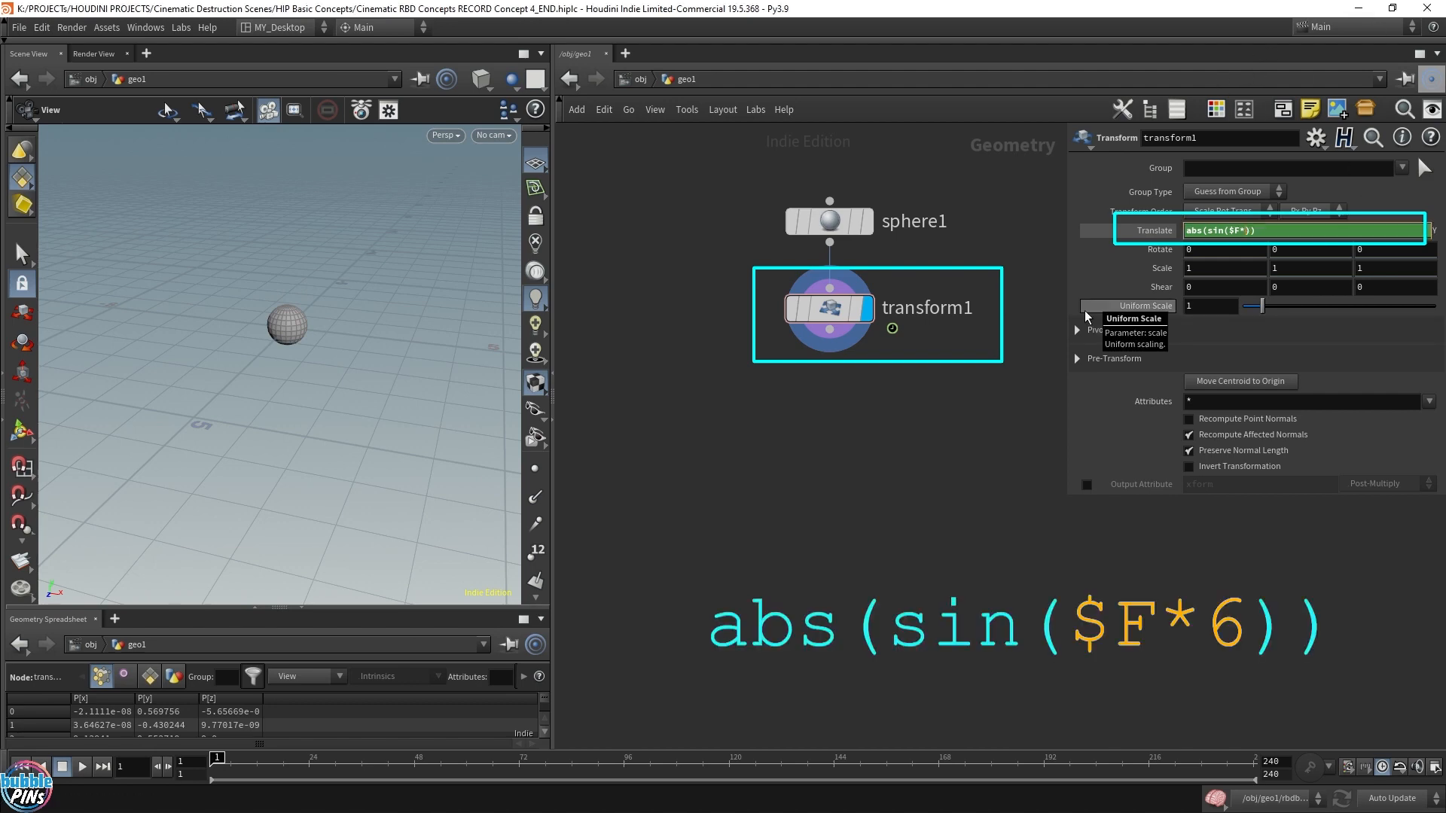
pyautogui.press('Return')
pyautogui.press('Up')
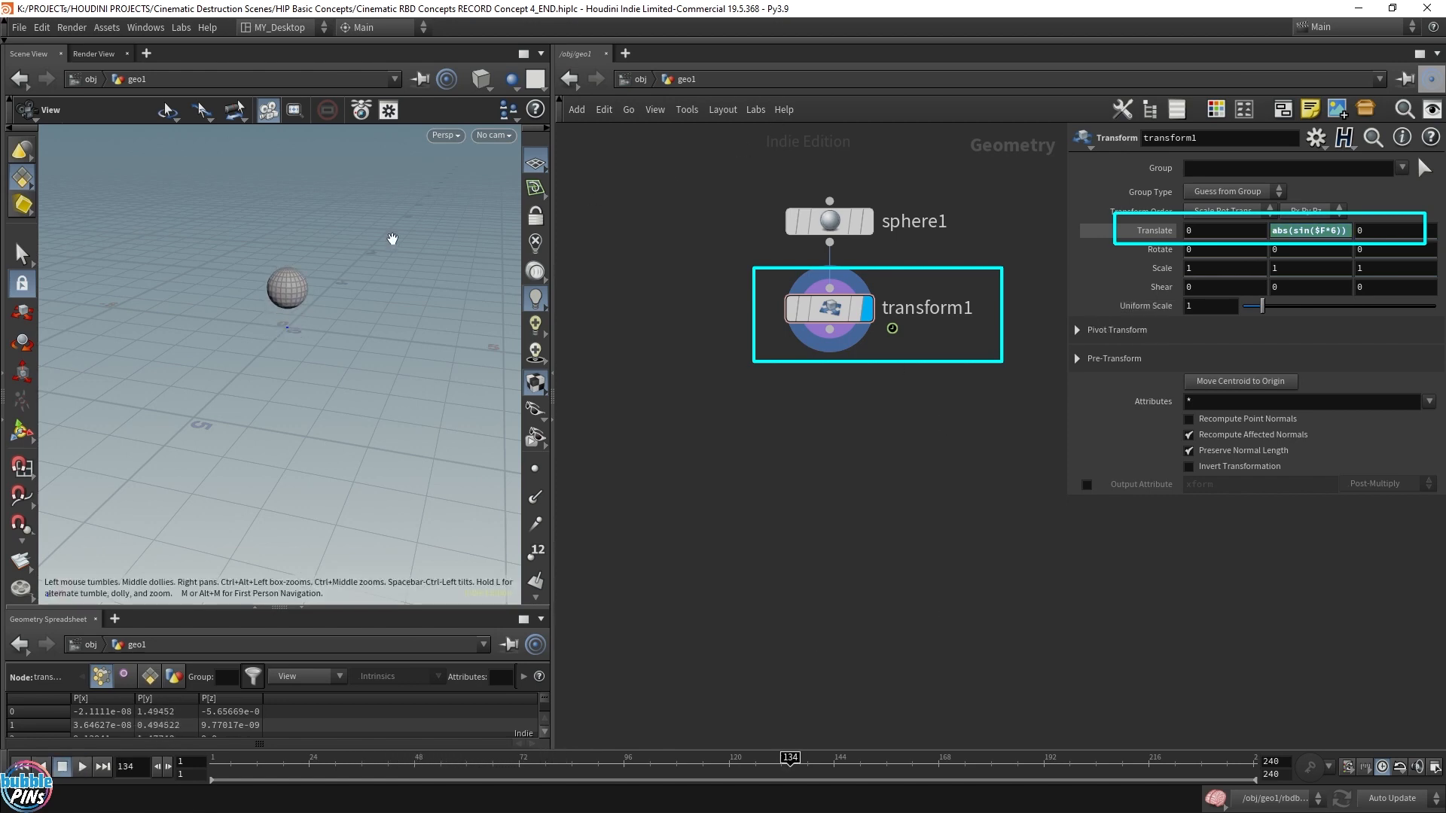
# Switch the viewport to the front view and examine where the untransformed sphere1 sits relative to the ground plane
pyautogui.moveTo(390, 239); pyautogui.dragTo(416, 295)
pyautogui.press('KP_3')
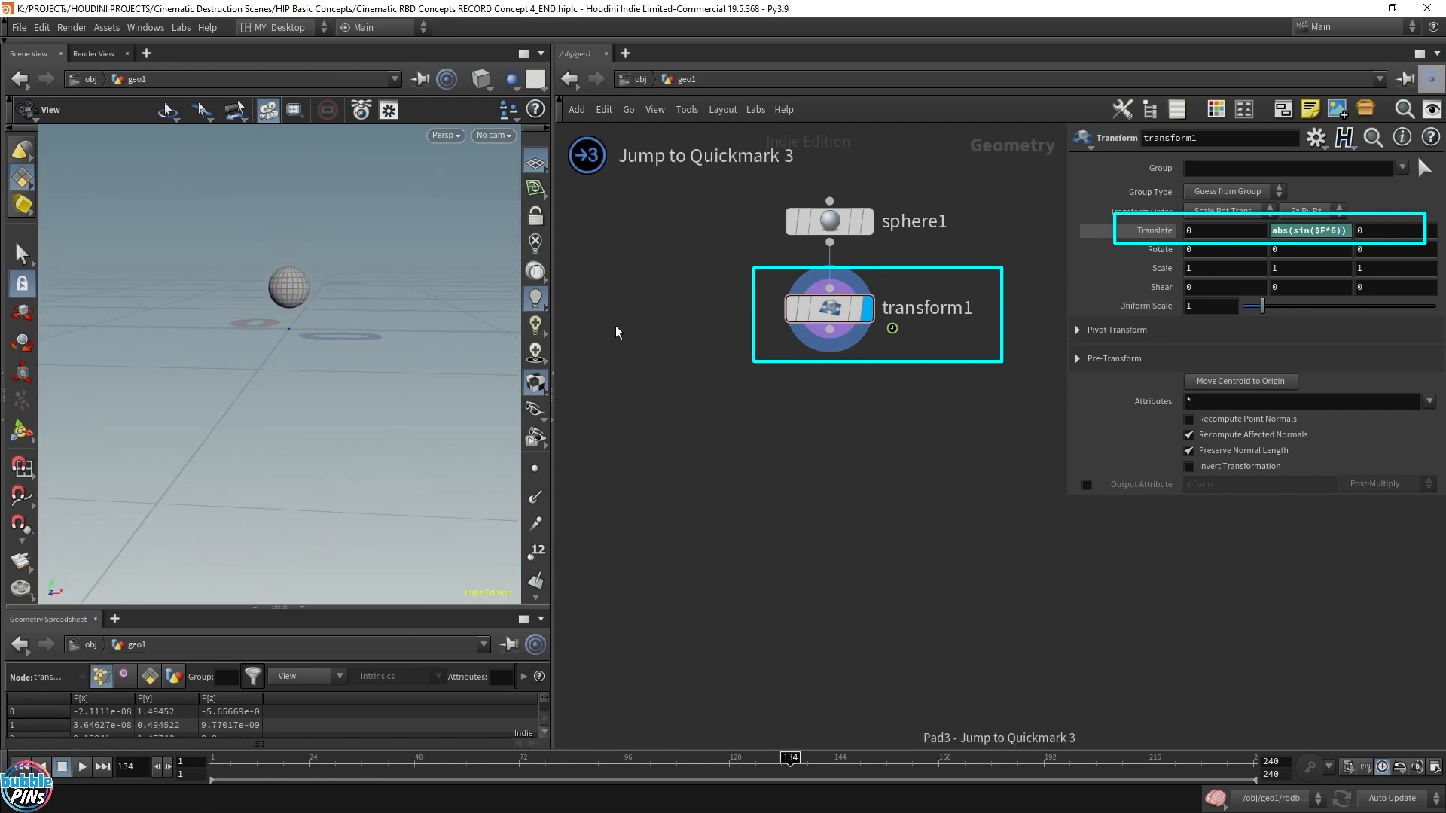
pyautogui.hotkey('space', '3')
pyautogui.scroll(-8, 345, 290)
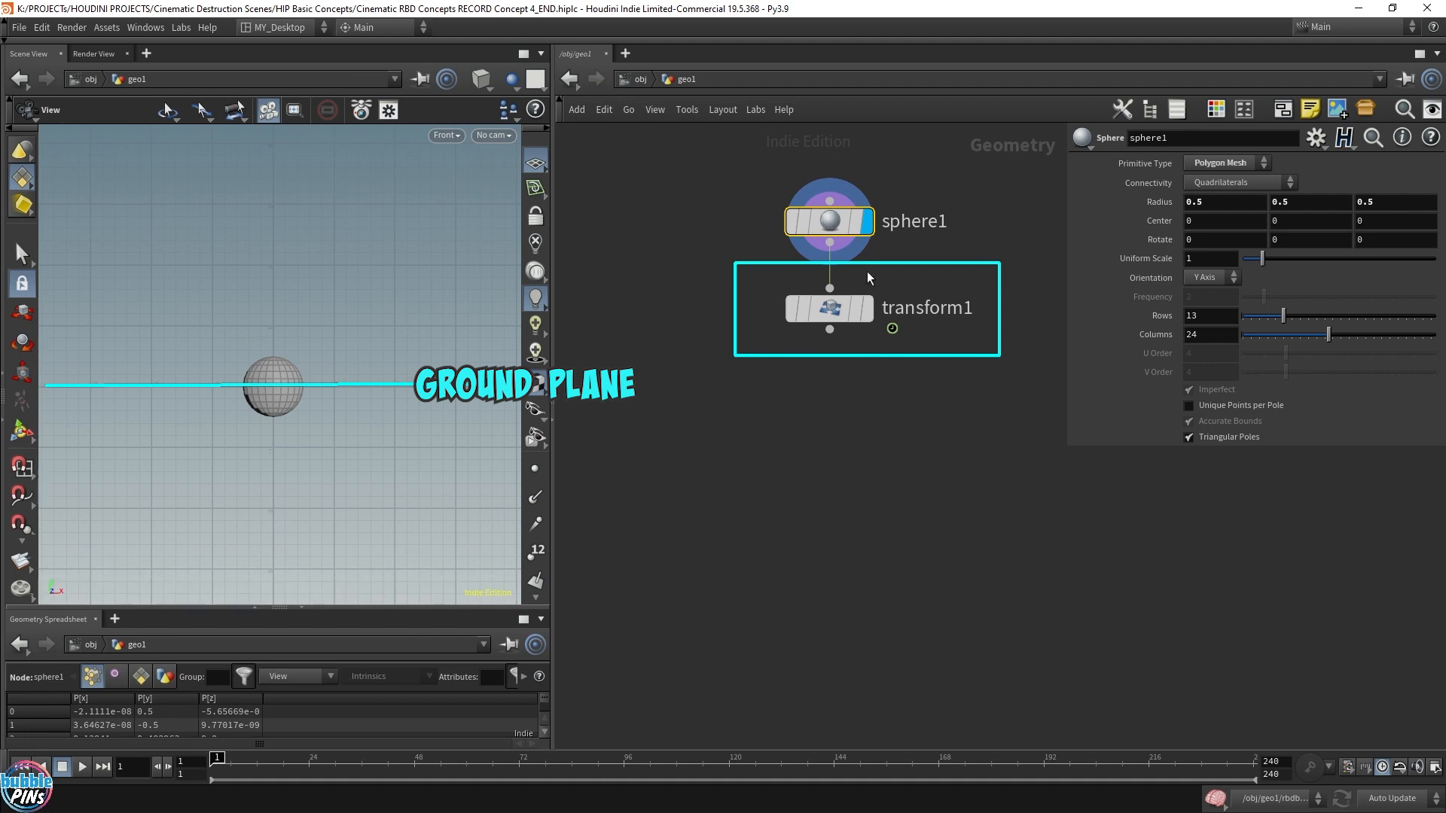
pyautogui.moveTo(862, 309)
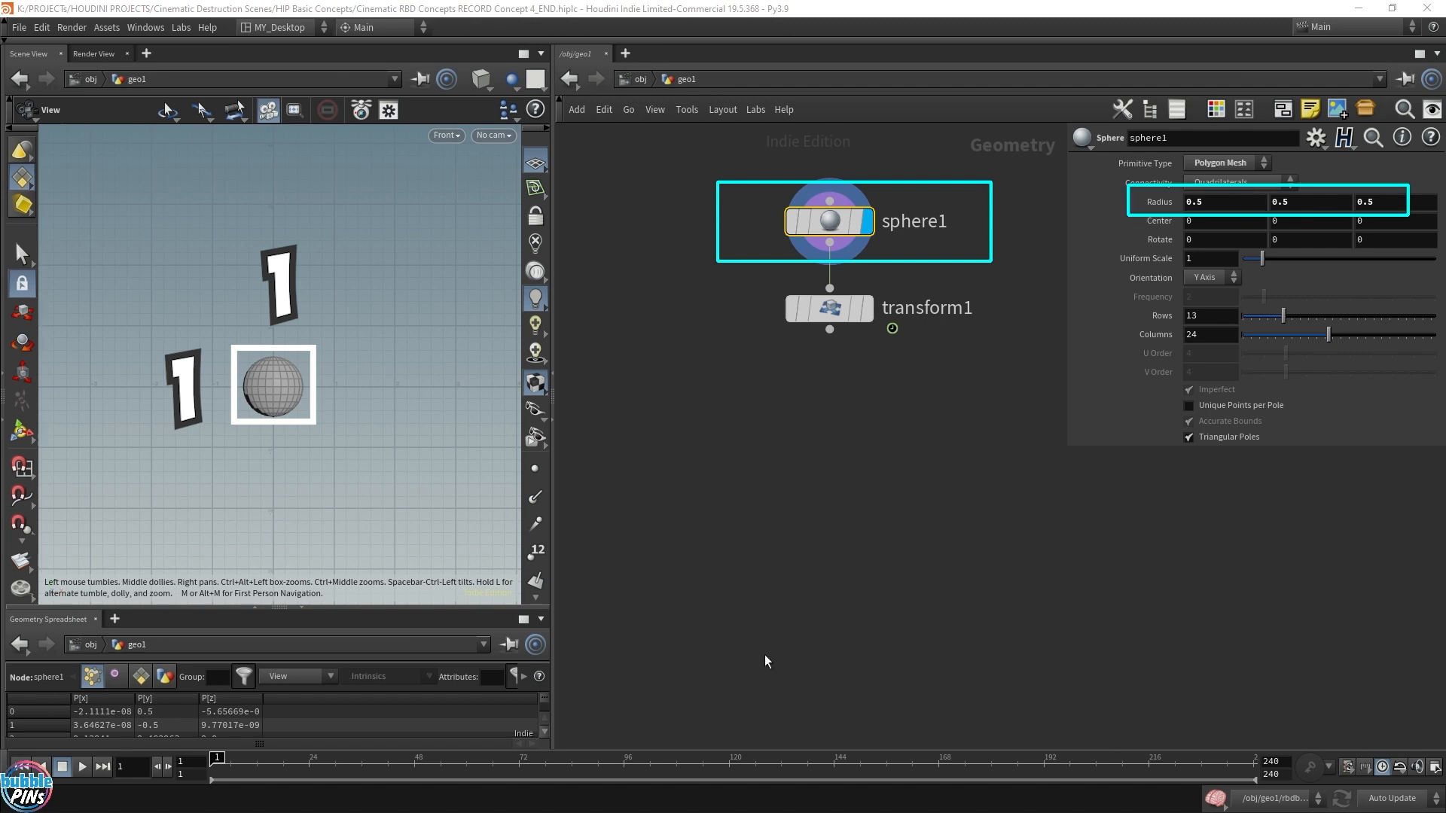
# Move transform1 further down and insert a second Transform node between sphere1 and transform1
pyautogui.moveTo(752, 360); pyautogui.dragTo(996, 268)
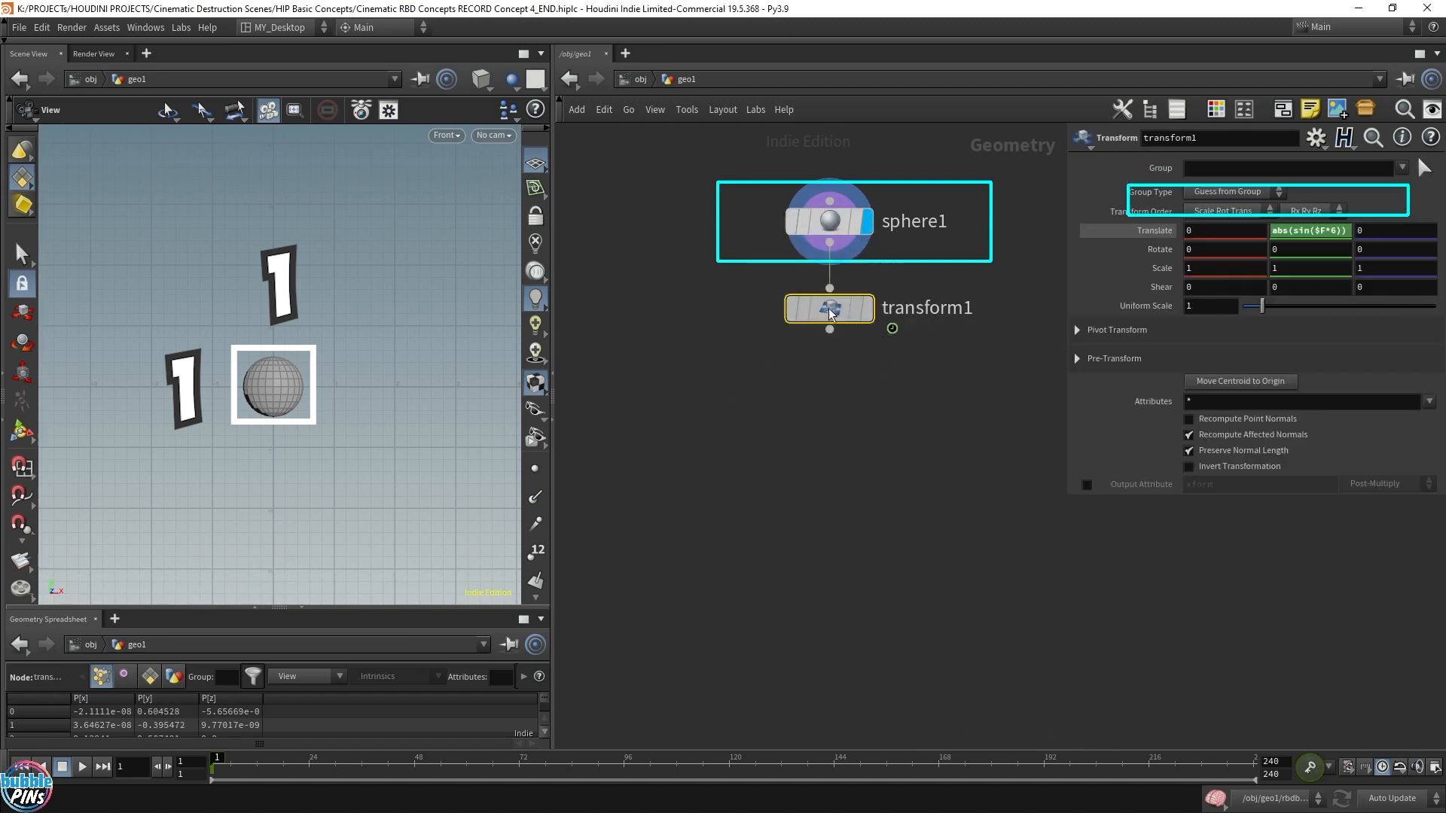
pyautogui.moveTo(829, 307); pyautogui.dragTo(829, 404)
pyautogui.press('Tab')
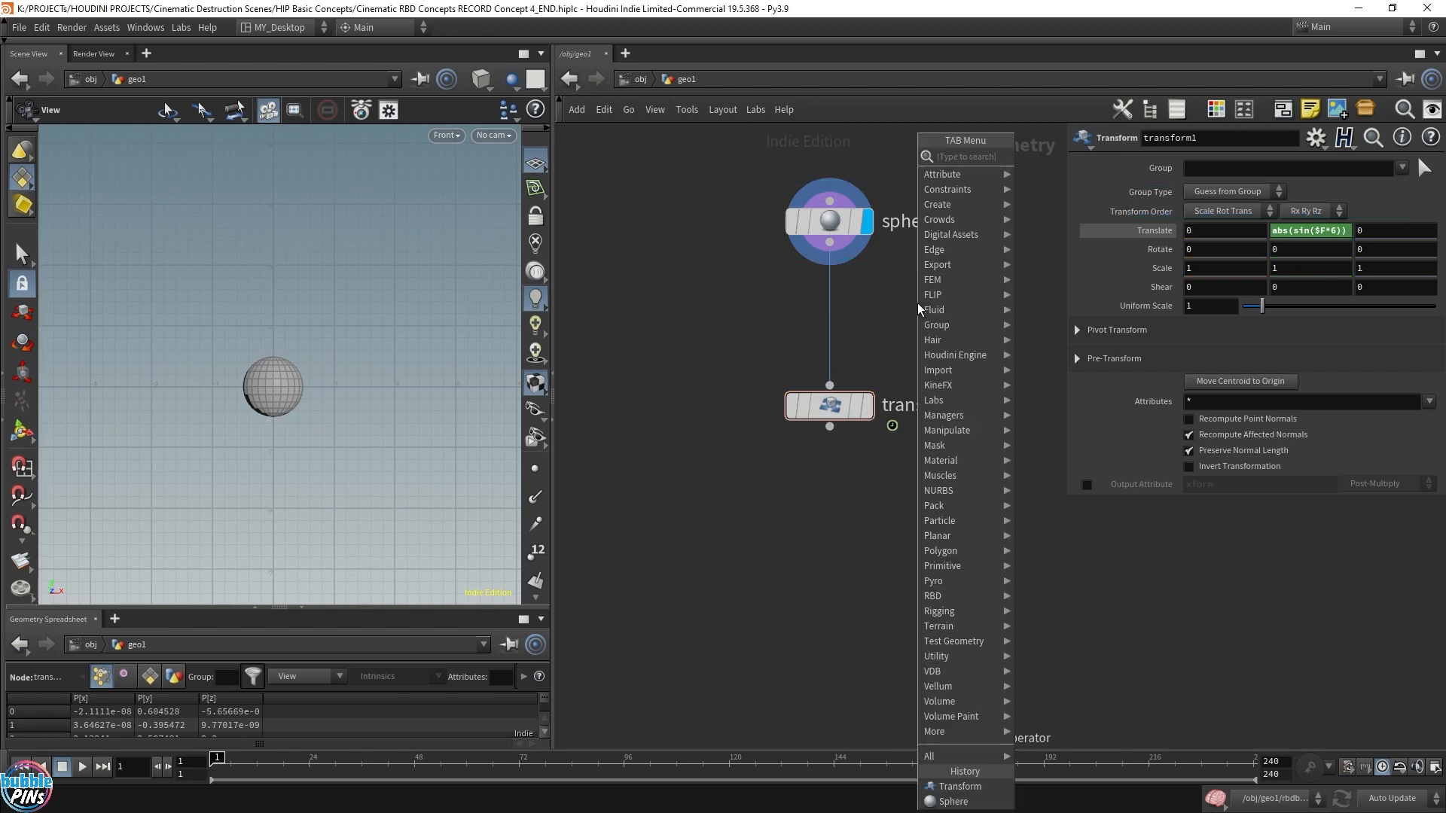
pyautogui.click(1062, 153)
pyautogui.click(842, 322)
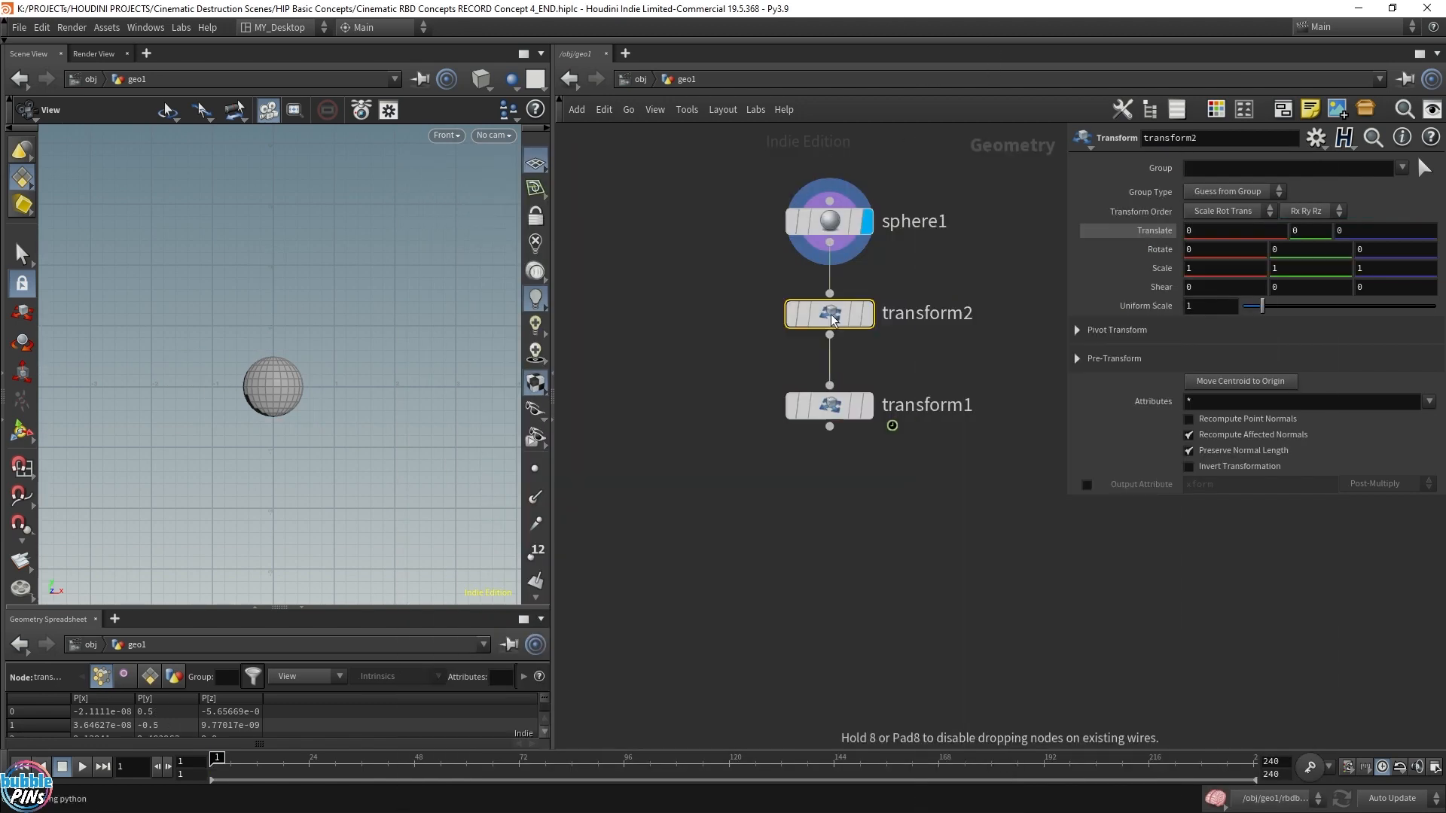
# Rename the inserted Transform to align_to_ground and set its Y translate to 0.5
pyautogui.doubleClick(913, 316)
pyautogui.write('align_to_')
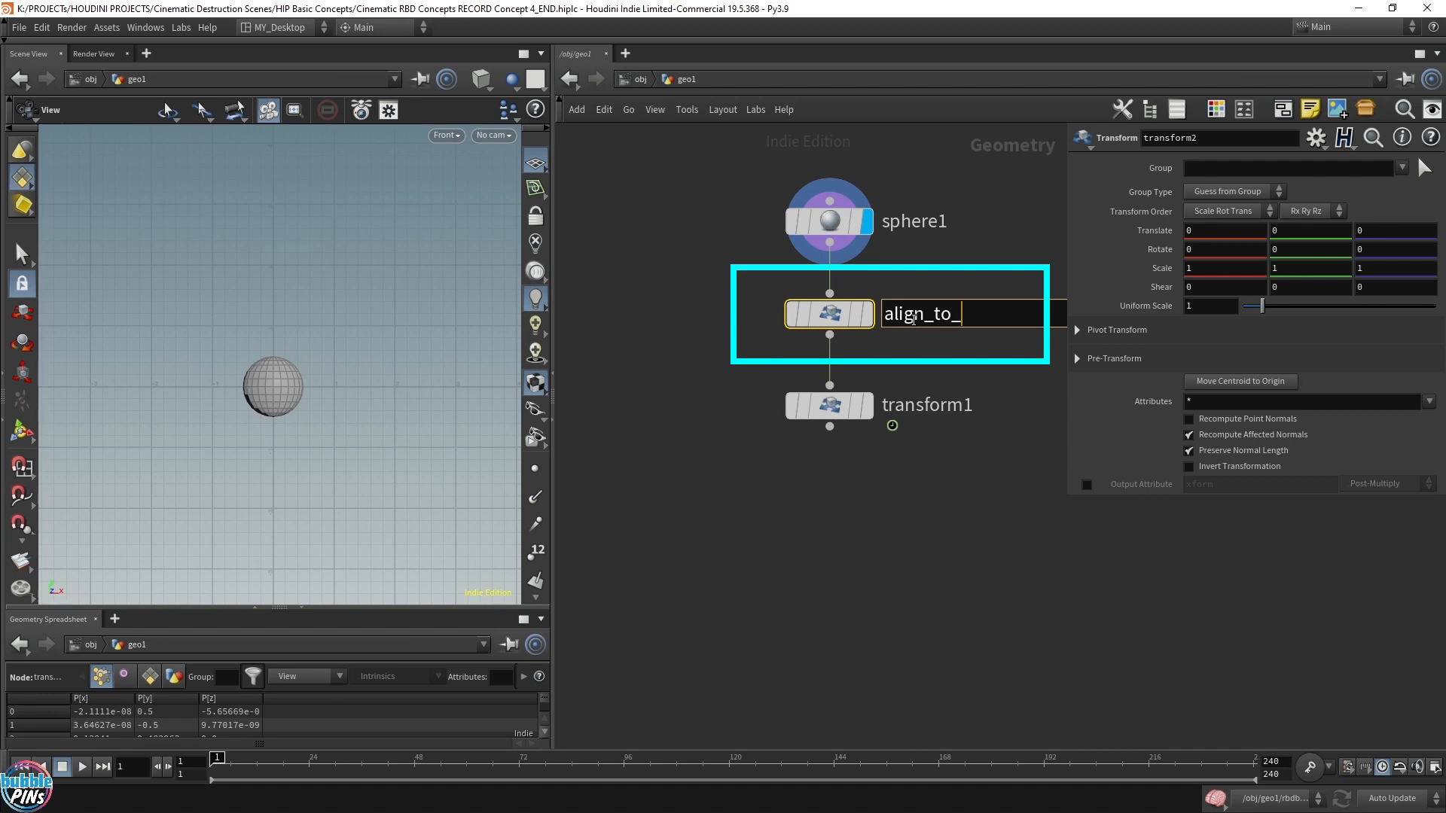
pyautogui.write('ground')
pyautogui.press('Return')
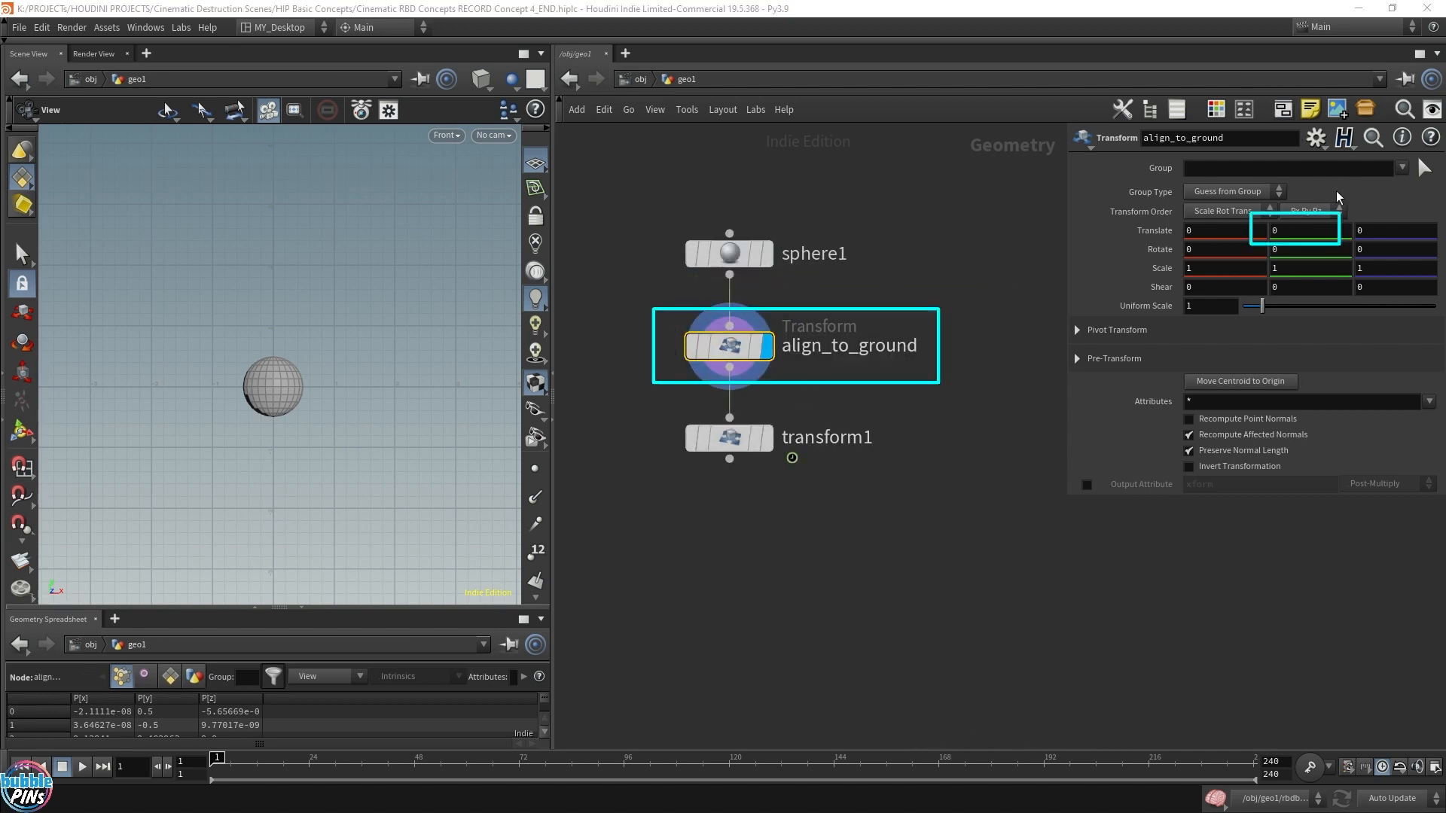
pyautogui.click(1291, 230)
pyautogui.scroll(5, 1290, 229)
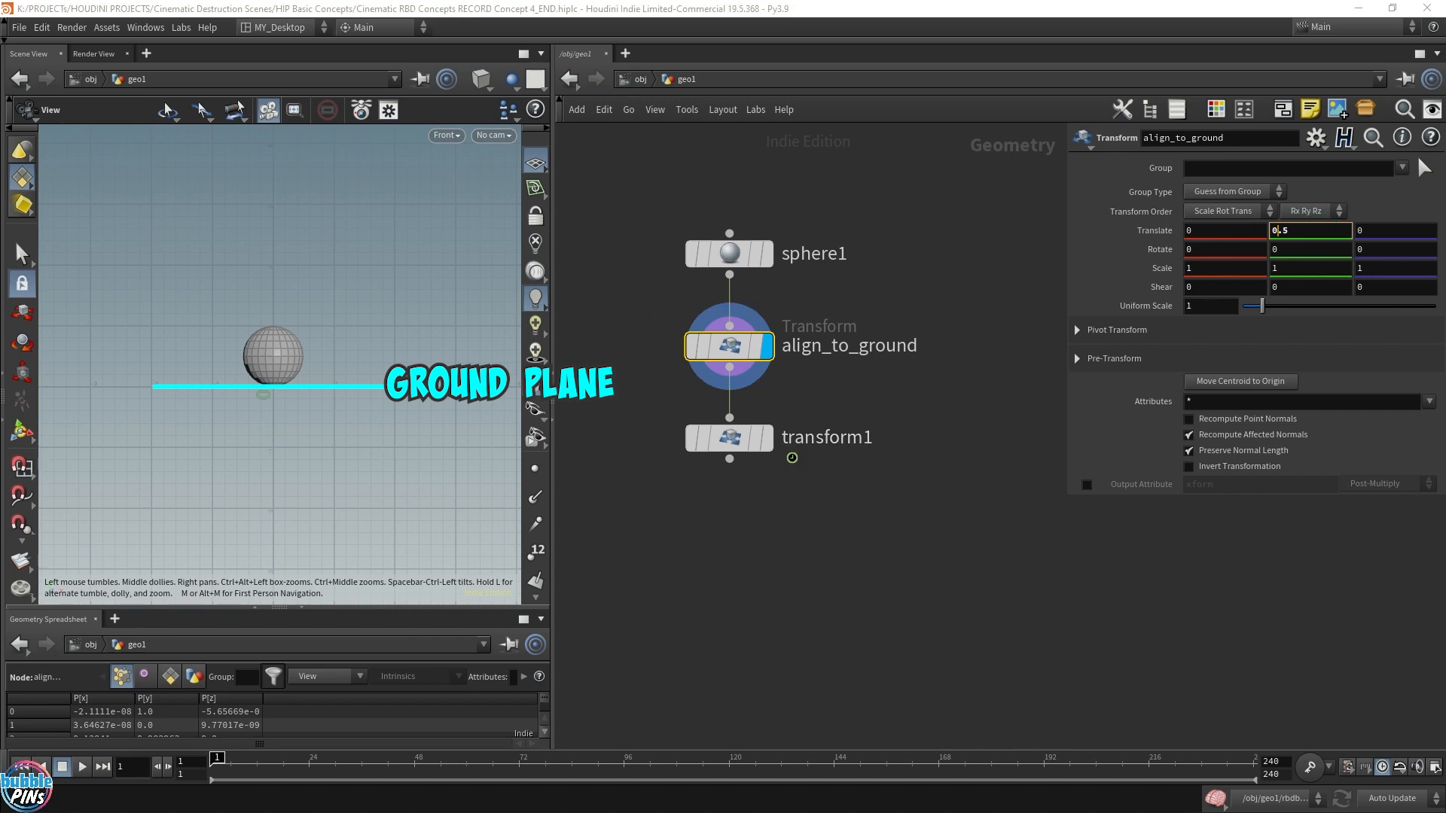
# Display transform1, preview the bounce and rename the node to bouncing_animation
pyautogui.click(729, 438)
pyautogui.press('Up')
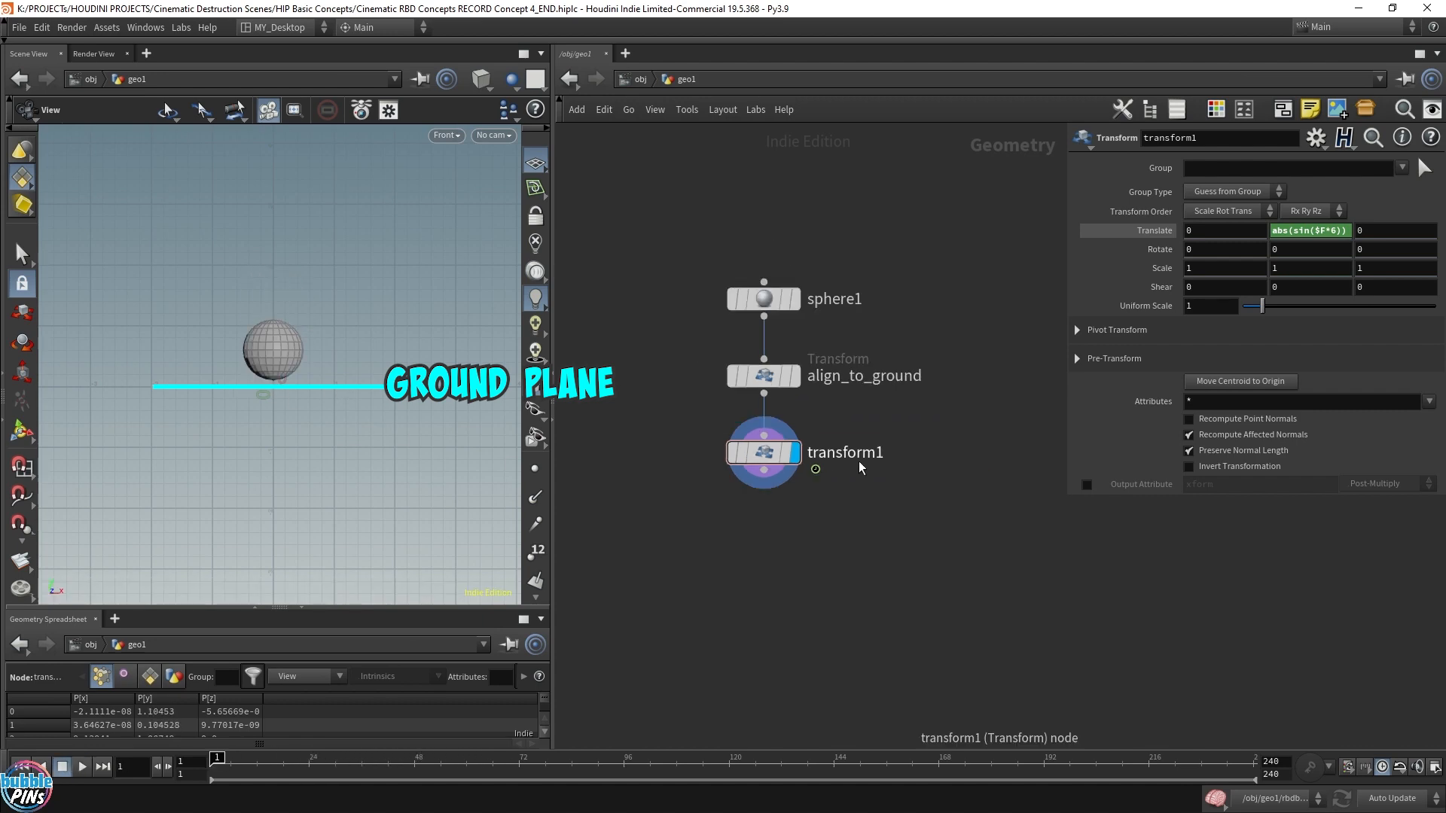
pyautogui.doubleClick(844, 452)
pyautogui.write('bouncing_animation')
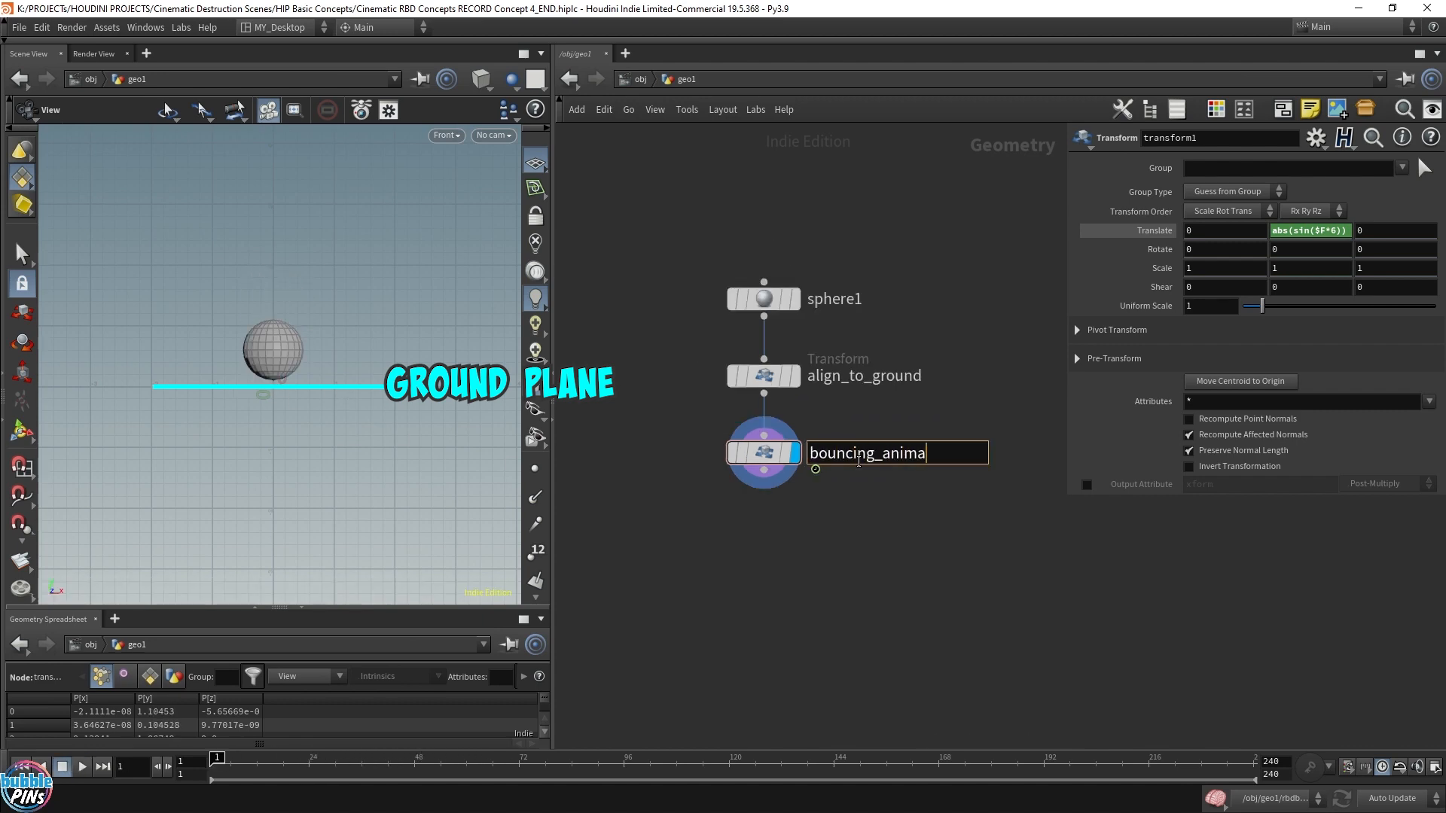
pyautogui.press('Return')
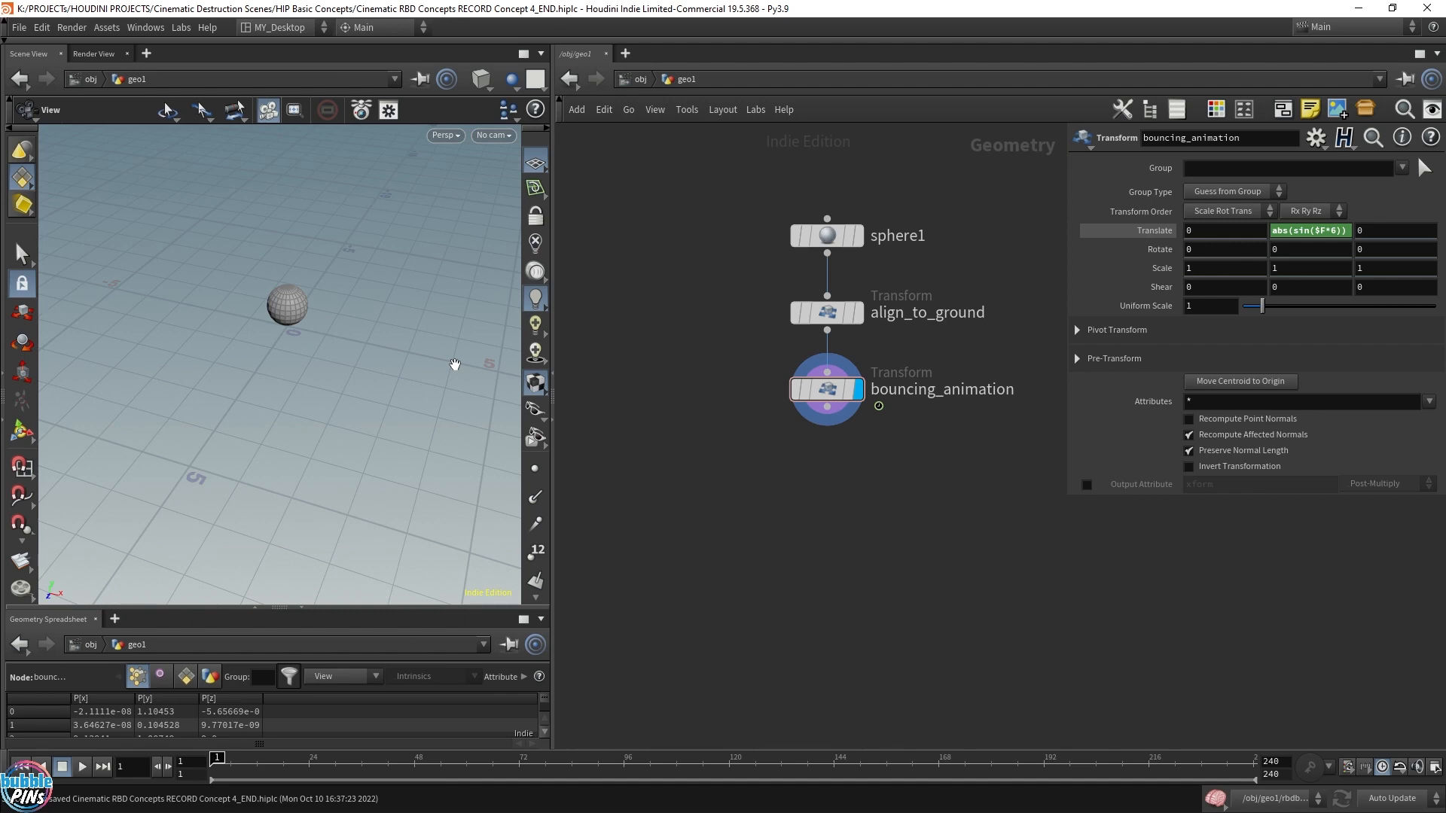
# Add a Grid node apart from the sphere chain and display it in the viewport
pyautogui.press('Tab')
pyautogui.write('grid')
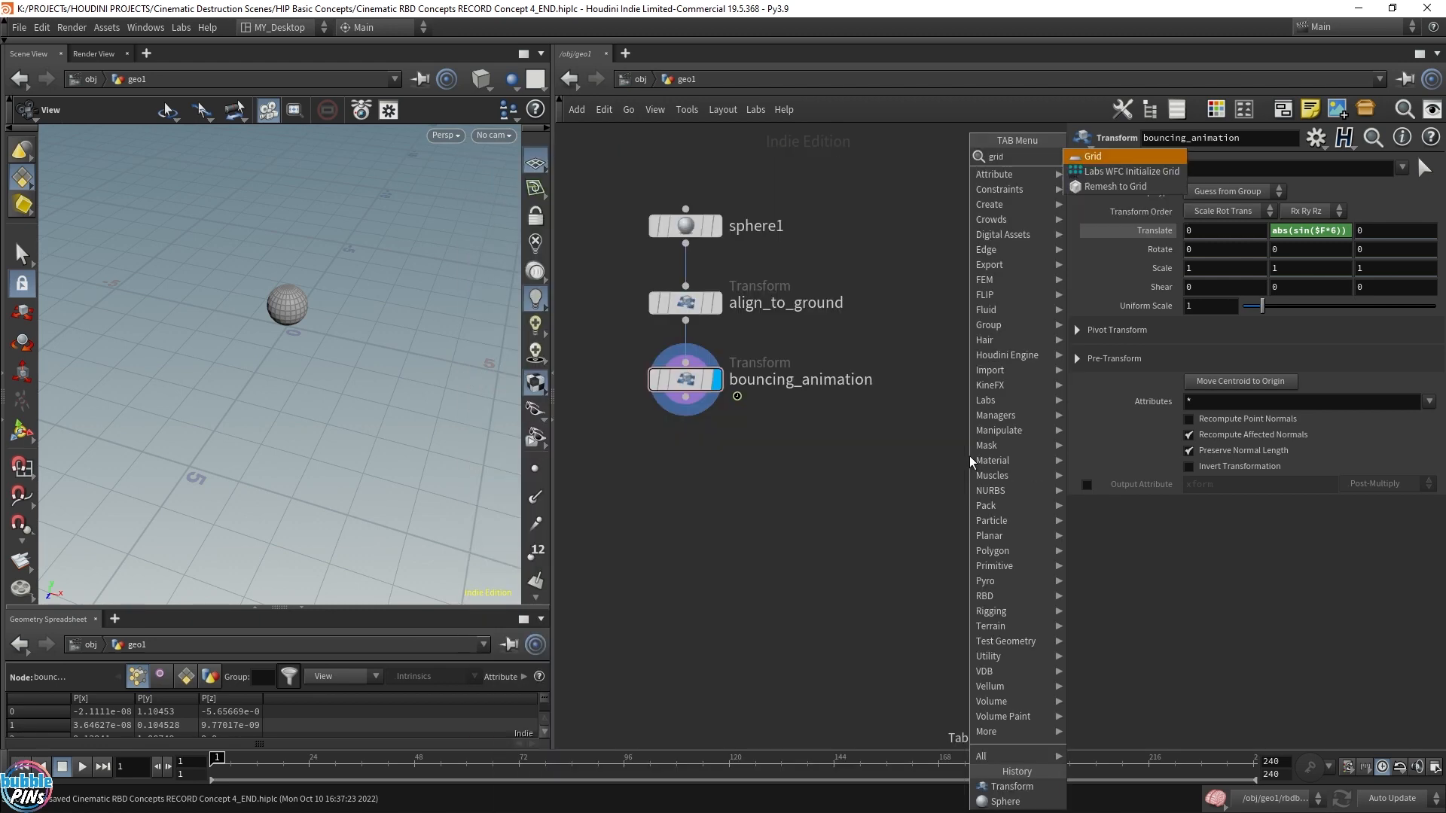
pyautogui.press('Return')
pyautogui.click(1004, 463)
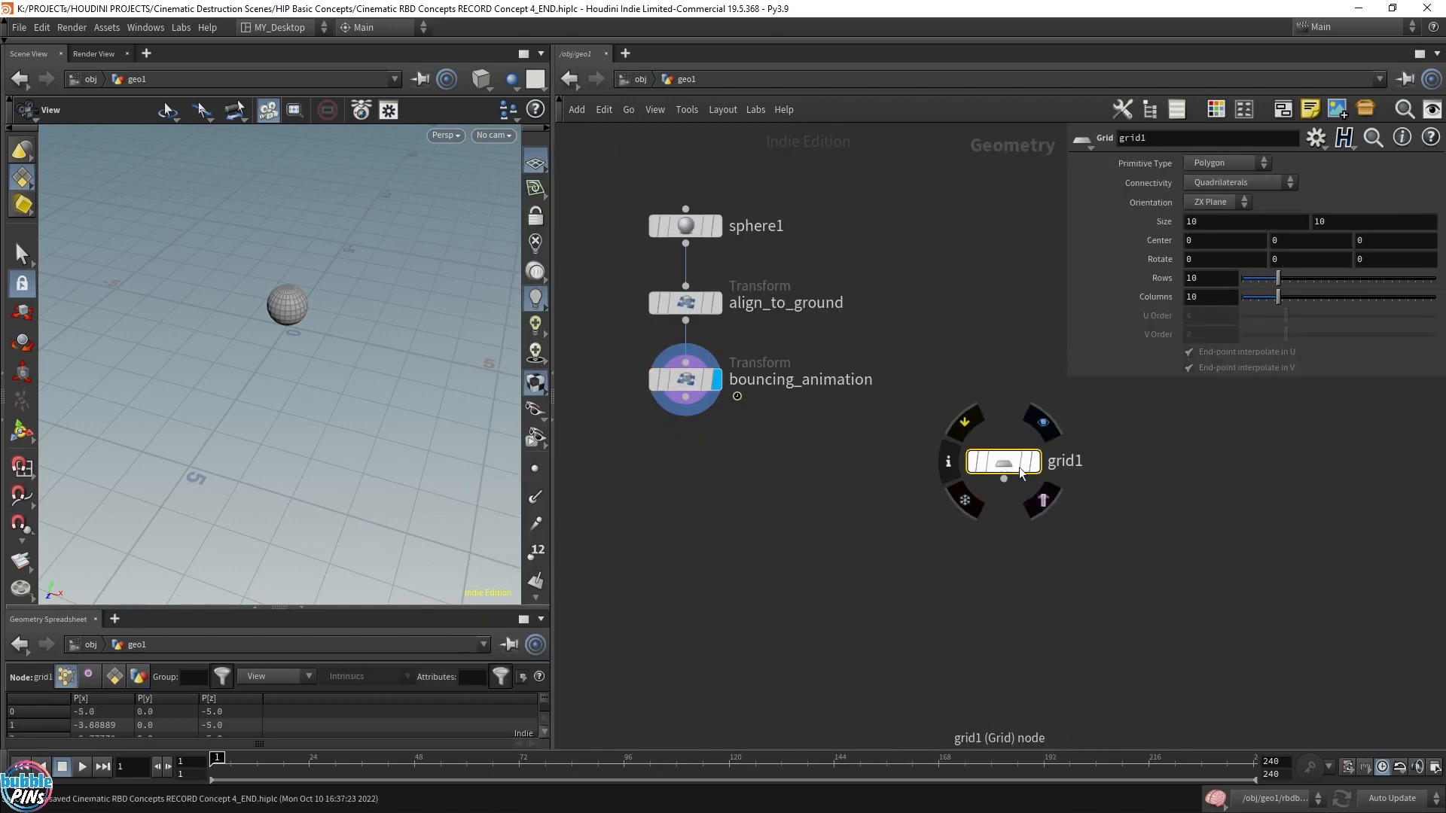
pyautogui.click(1036, 462)
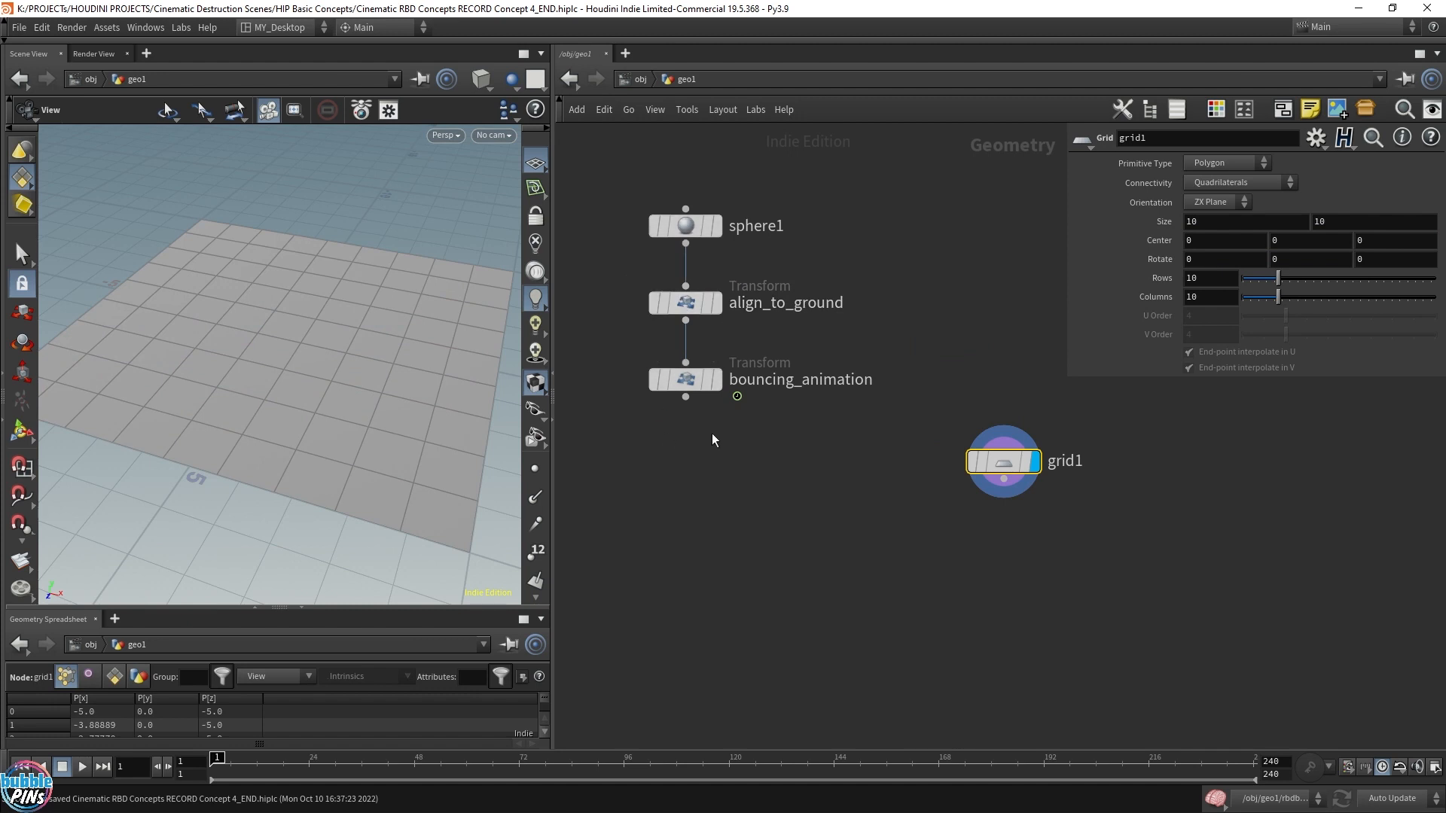
# Set grid1's rows and columns to 200 each
pyautogui.moveTo(869, 553); pyautogui.dragTo(1086, 432)
pyautogui.click(1214, 278)
pyautogui.press('BackSpace')
pyautogui.press('BackSpace')
pyautogui.write('200')
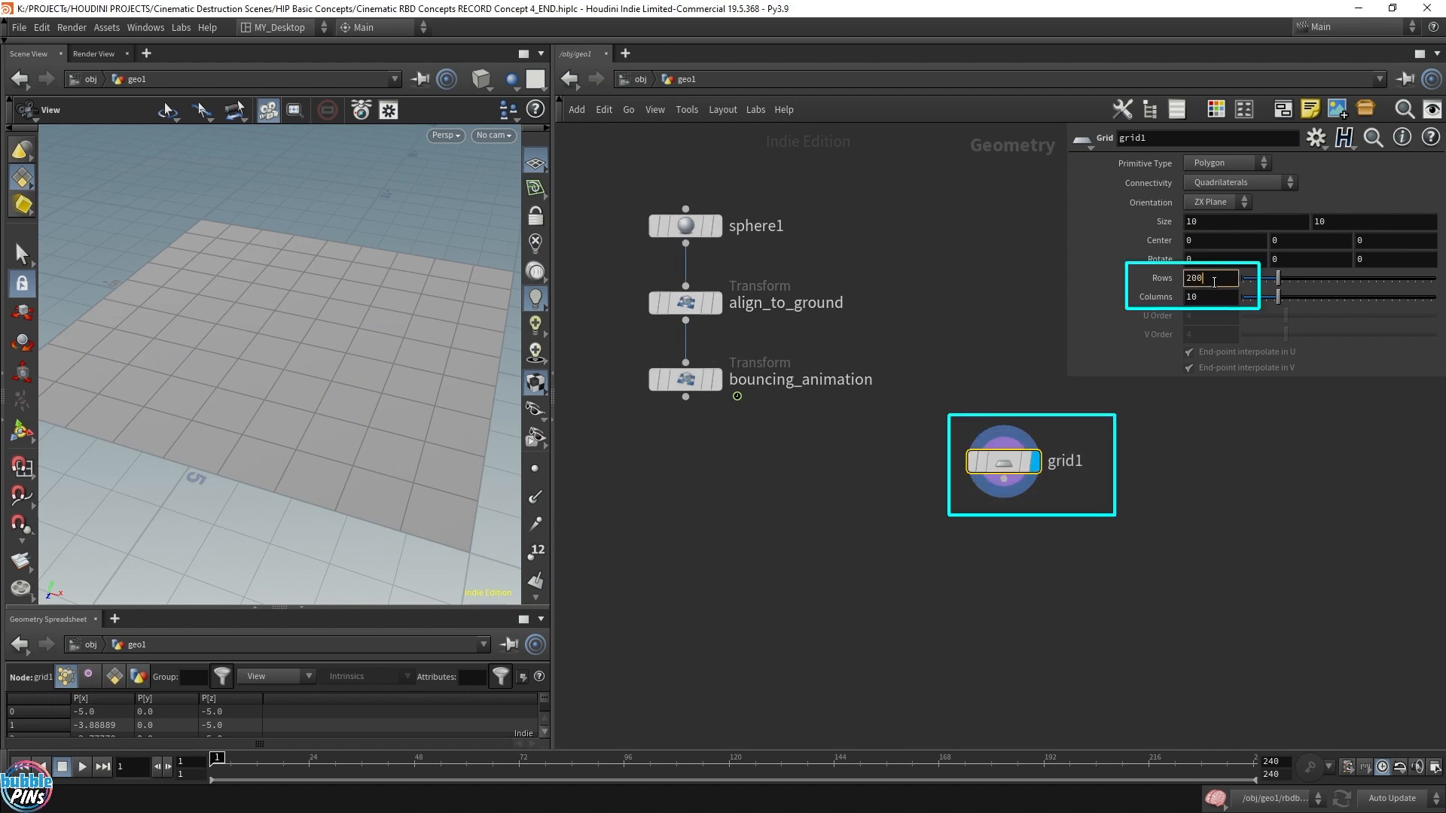
pyautogui.press('Tab')
pyautogui.write('200')
pyautogui.press('Return')
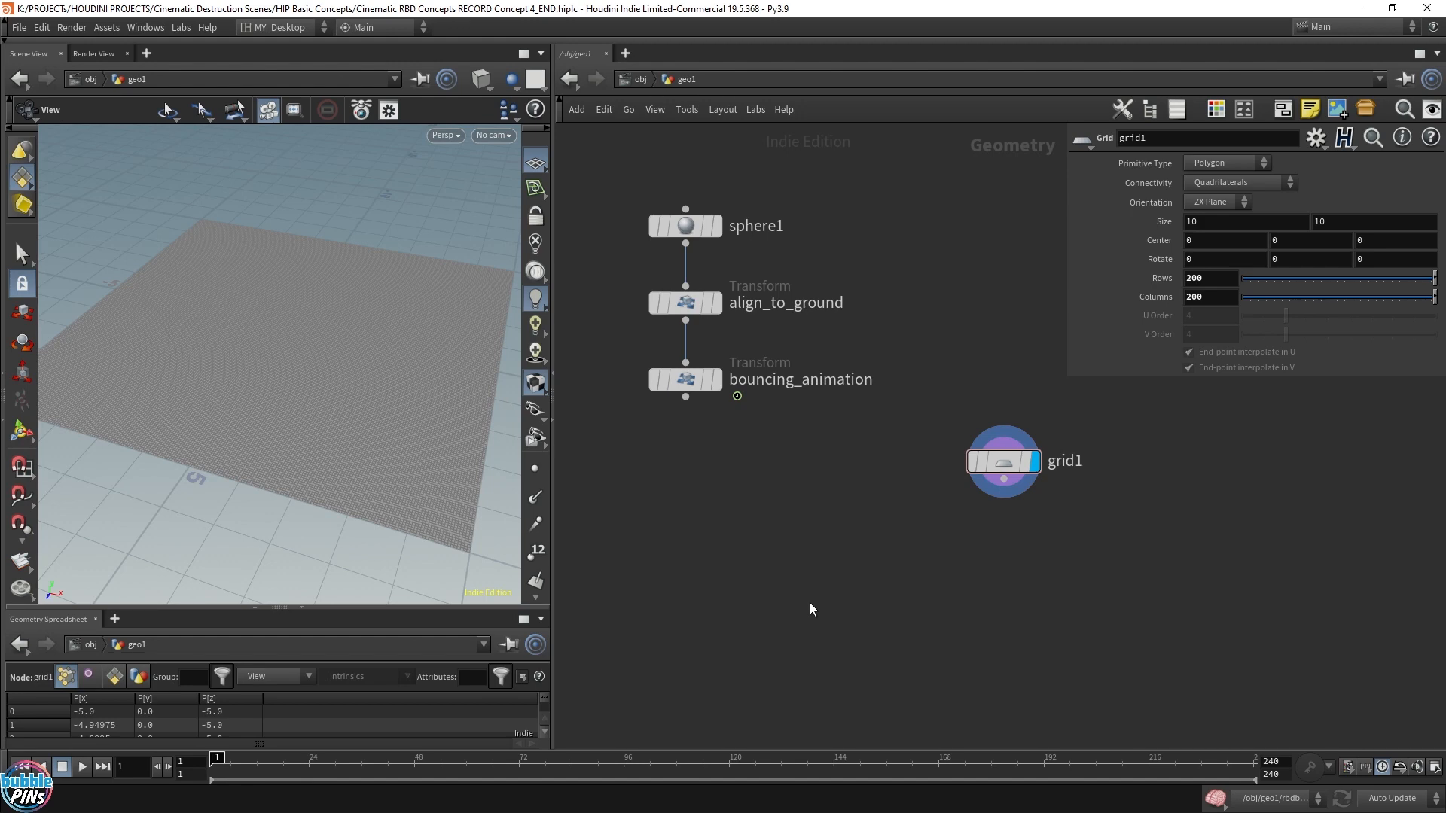
# Add an Attribute Wrangle node connected after bouncing_animation and display it
pyautogui.press('Tab')
pyautogui.write('attrib trans')
pyautogui.press('Return')
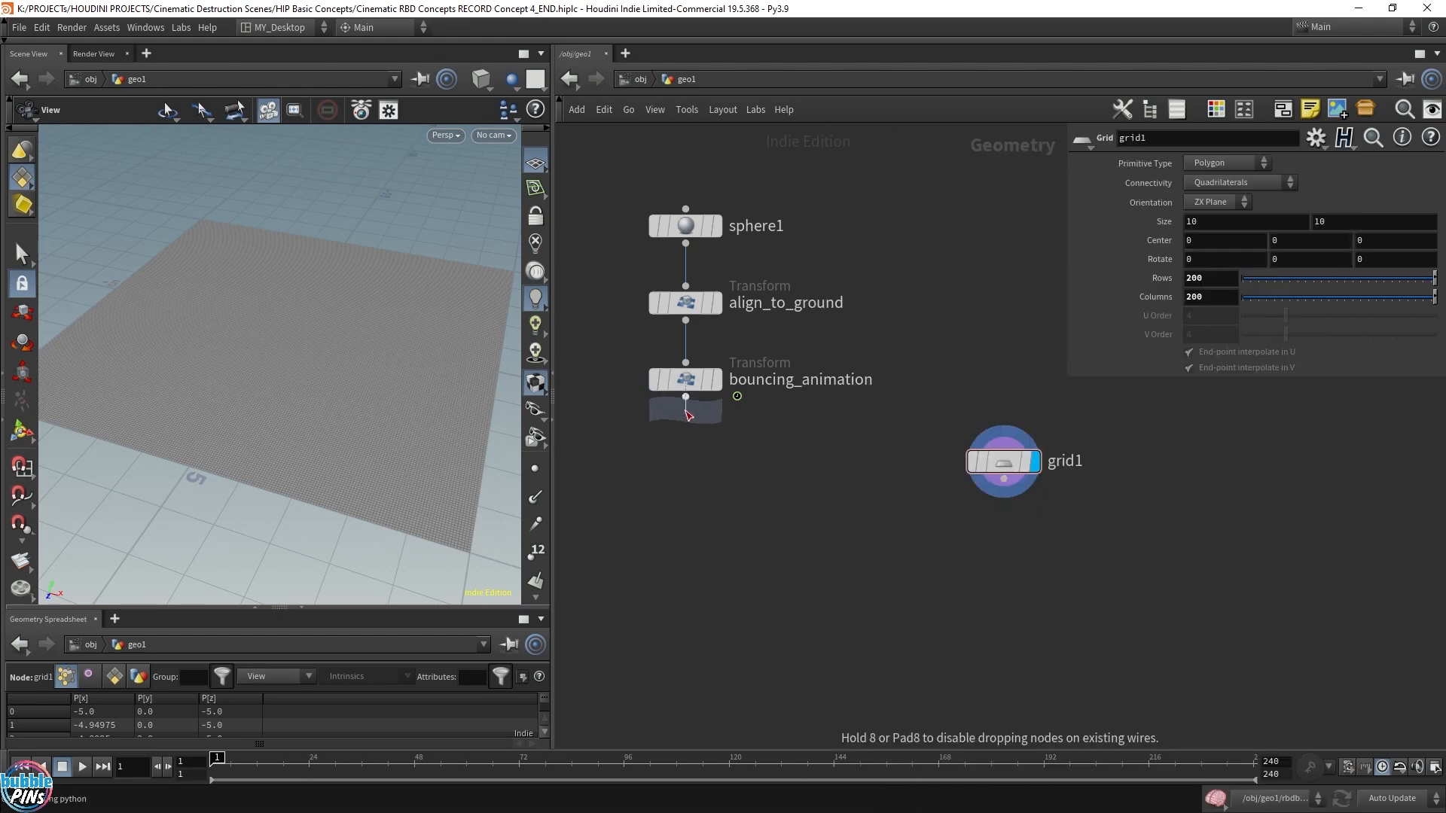
pyautogui.click(690, 476)
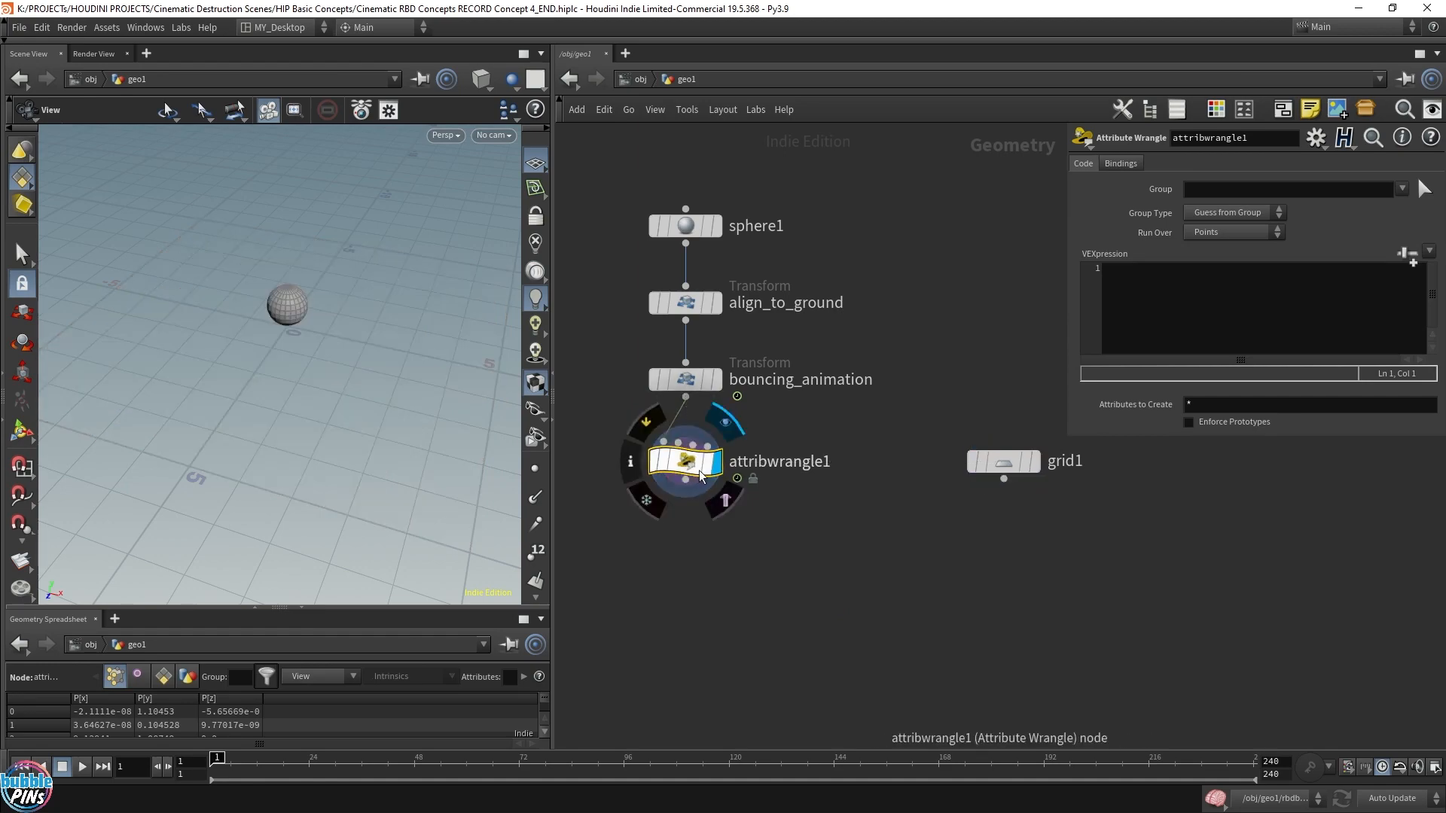
# Create an integer point attribute in the wrangle with the code i@contact = 1; and rename the node to contact_attr
pyautogui.click(1196, 353)
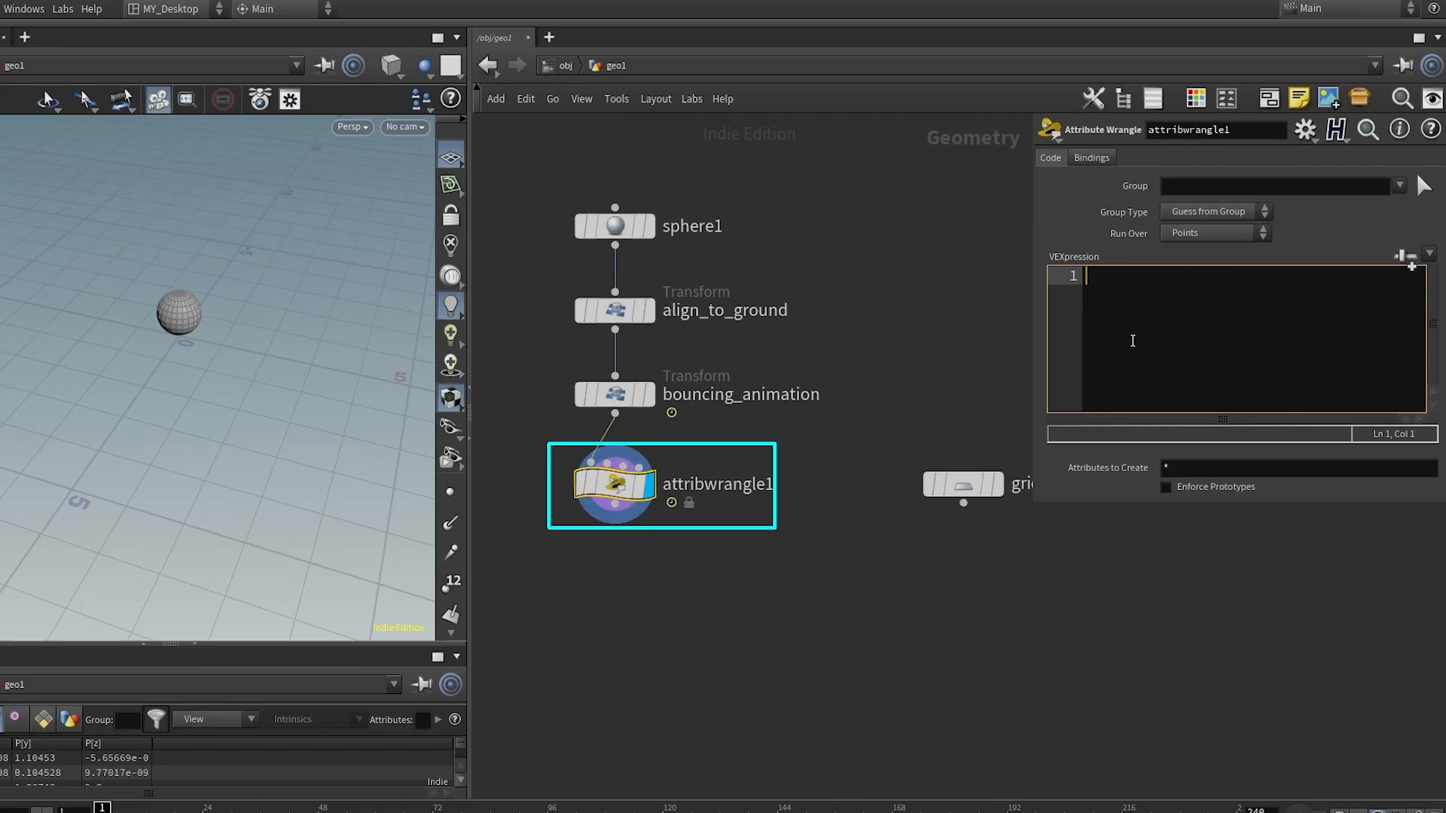
pyautogui.write('i@')
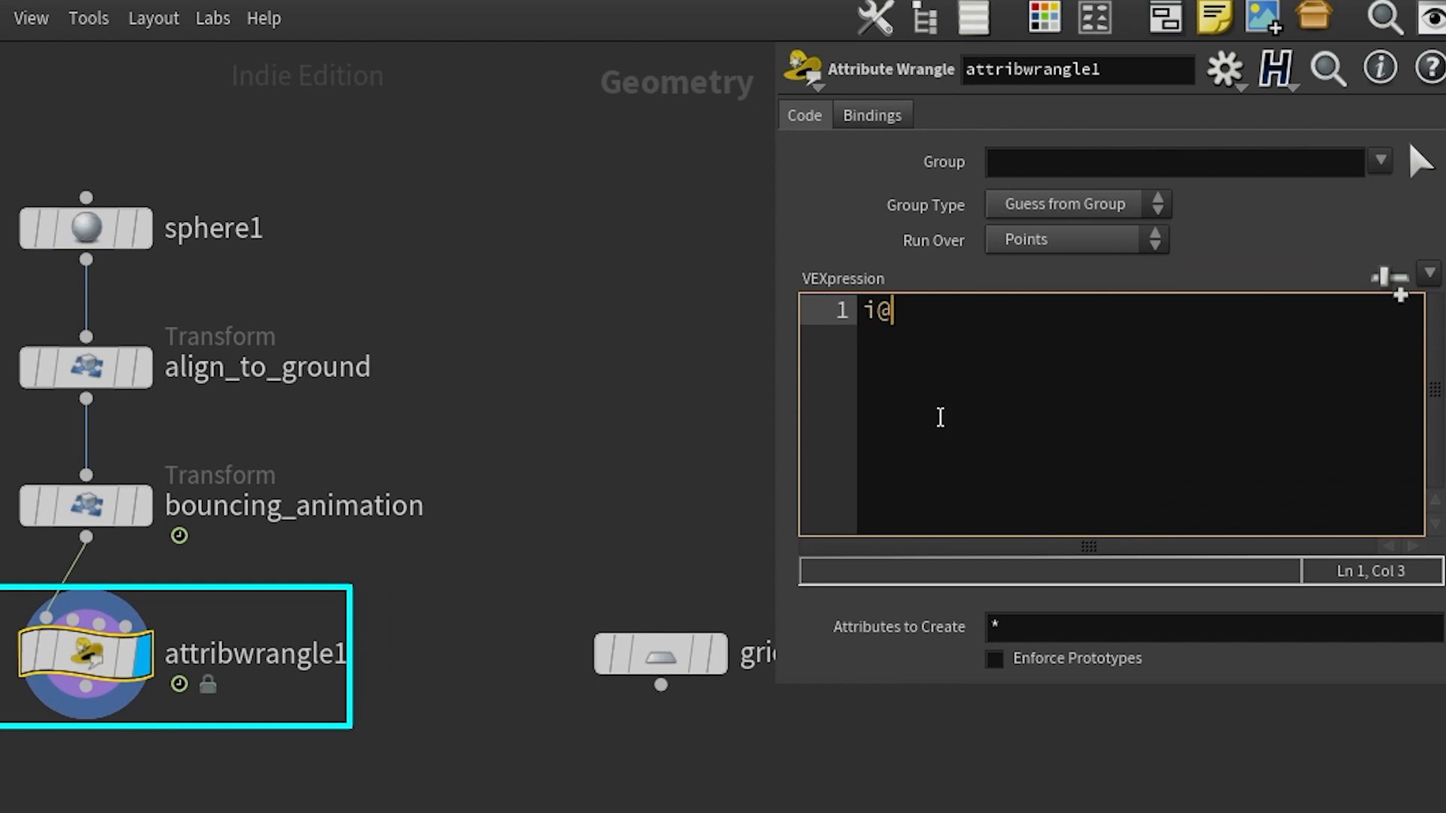
pyautogui.write('contact = 1;')
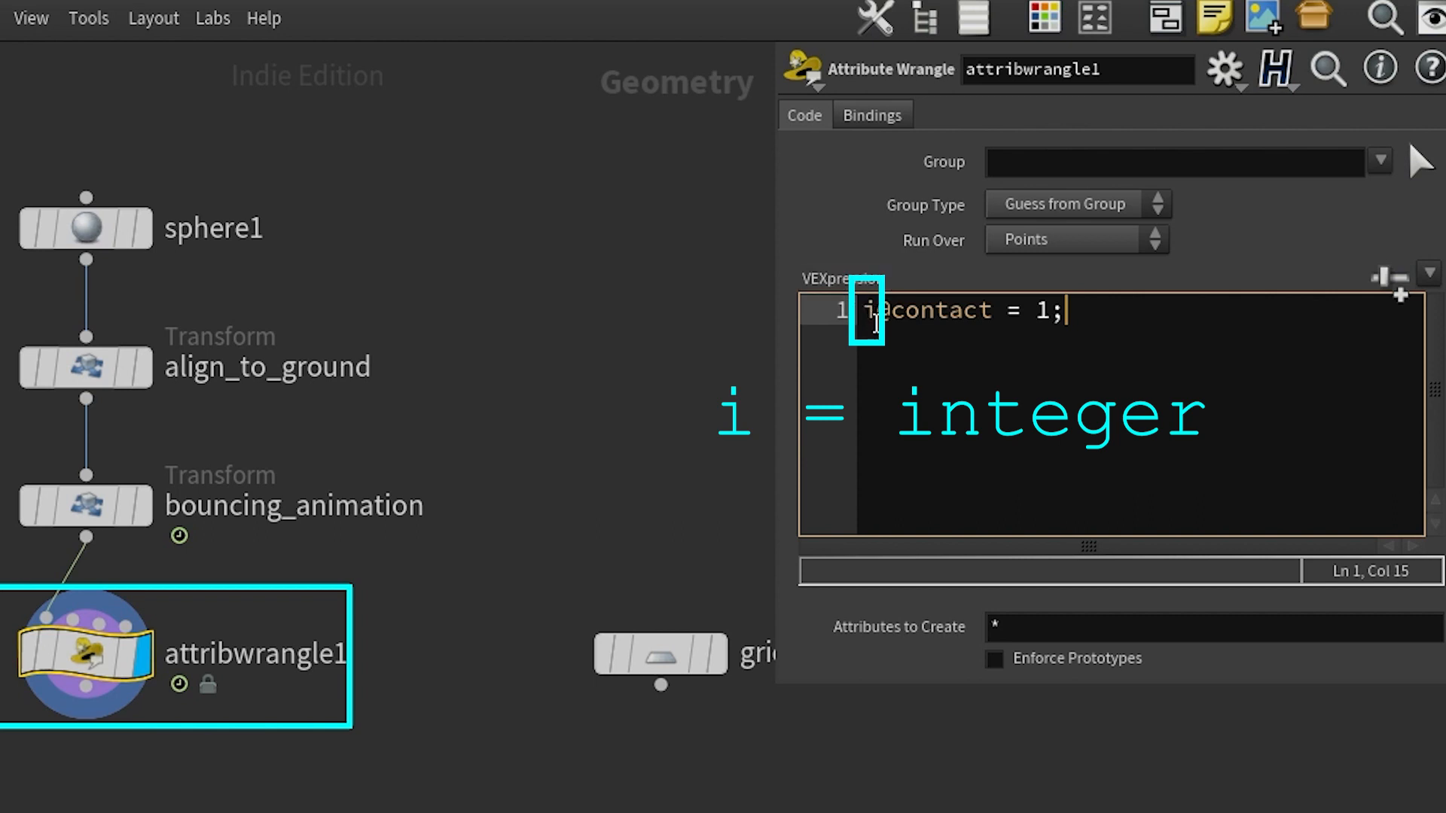
pyautogui.moveTo(876, 323); pyautogui.dragTo(860, 322)
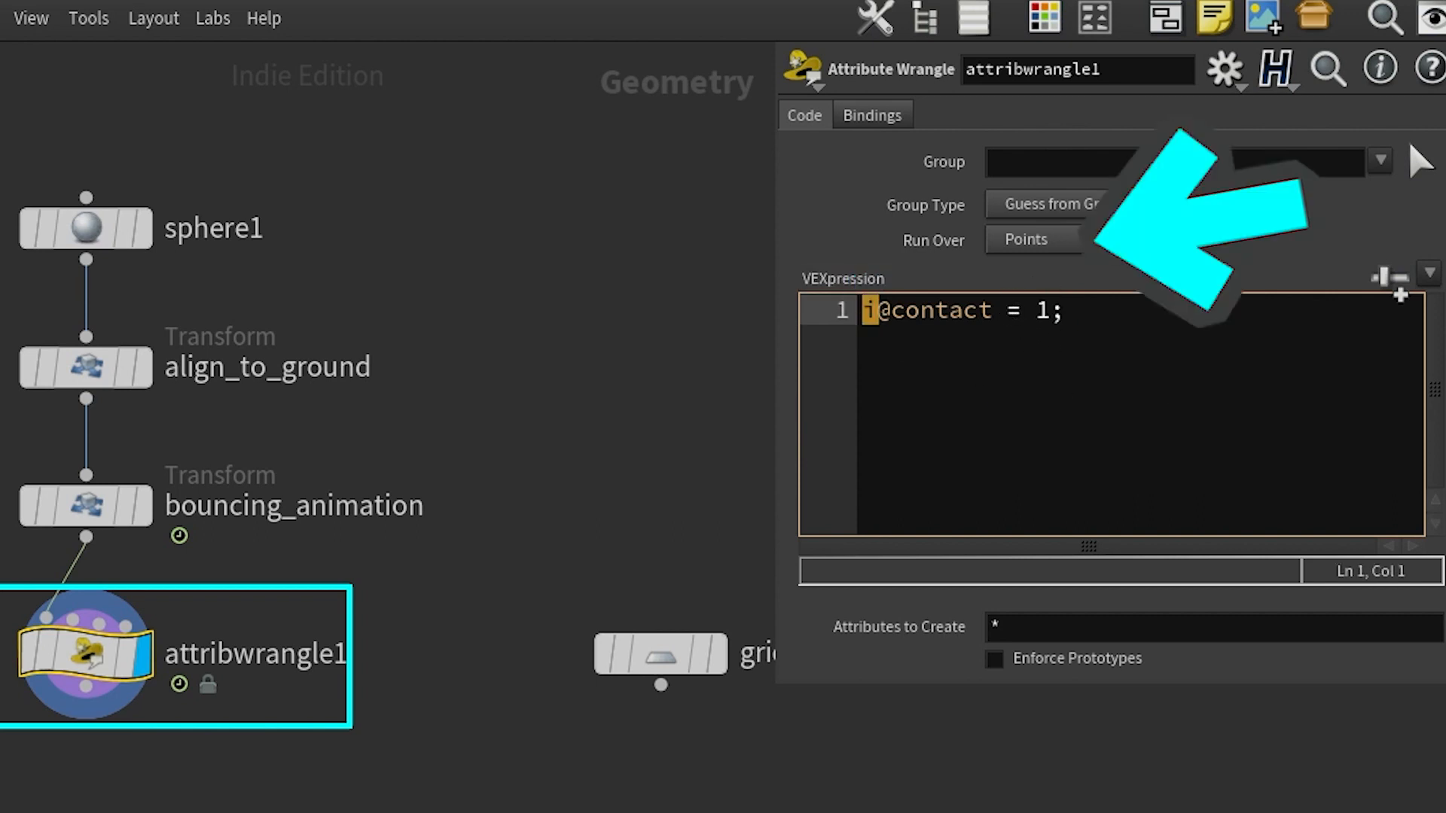
pyautogui.moveTo(892, 316); pyautogui.dragTo(995, 316)
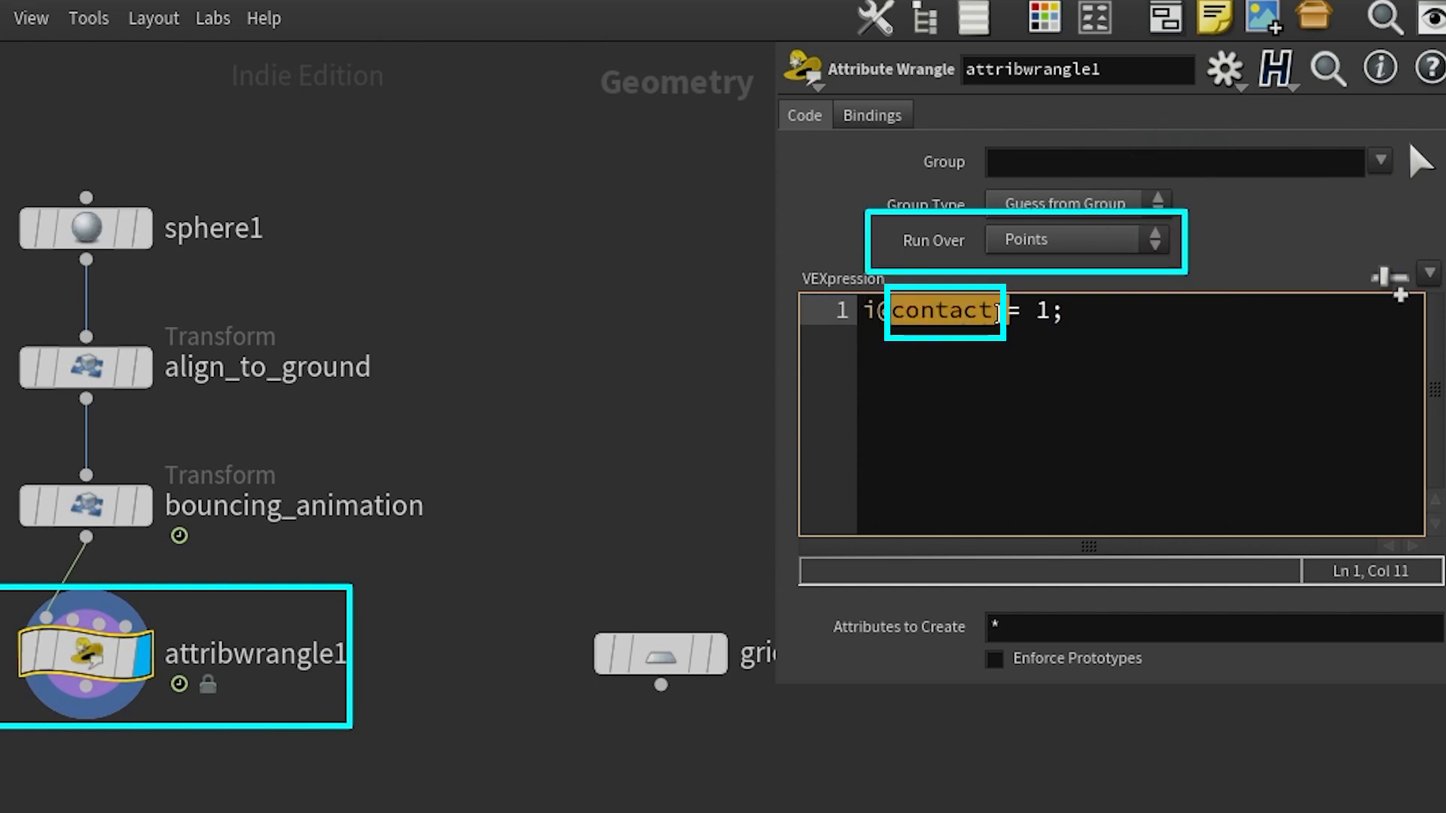
pyautogui.click(1034, 312)
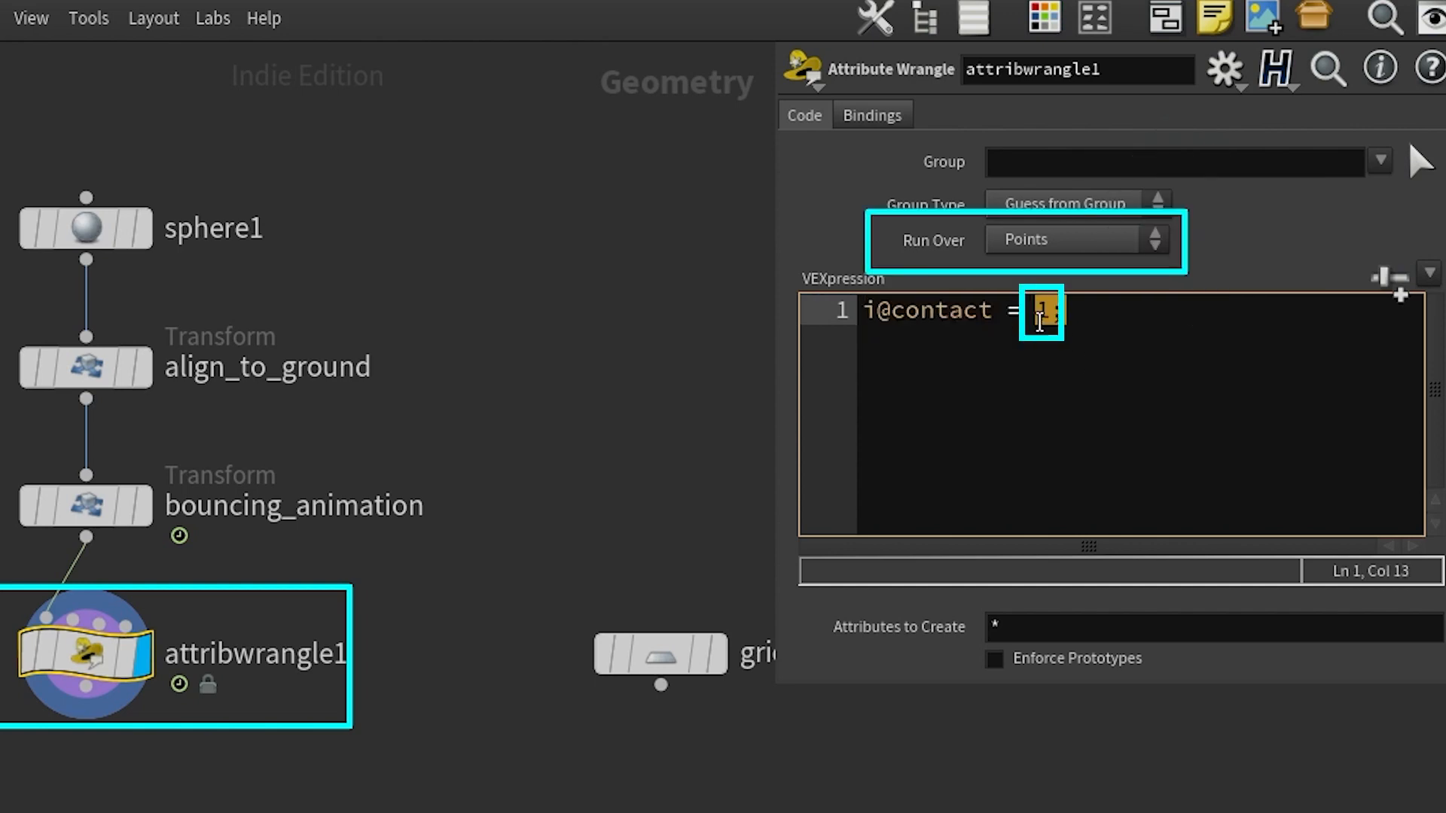
pyautogui.click(1083, 452)
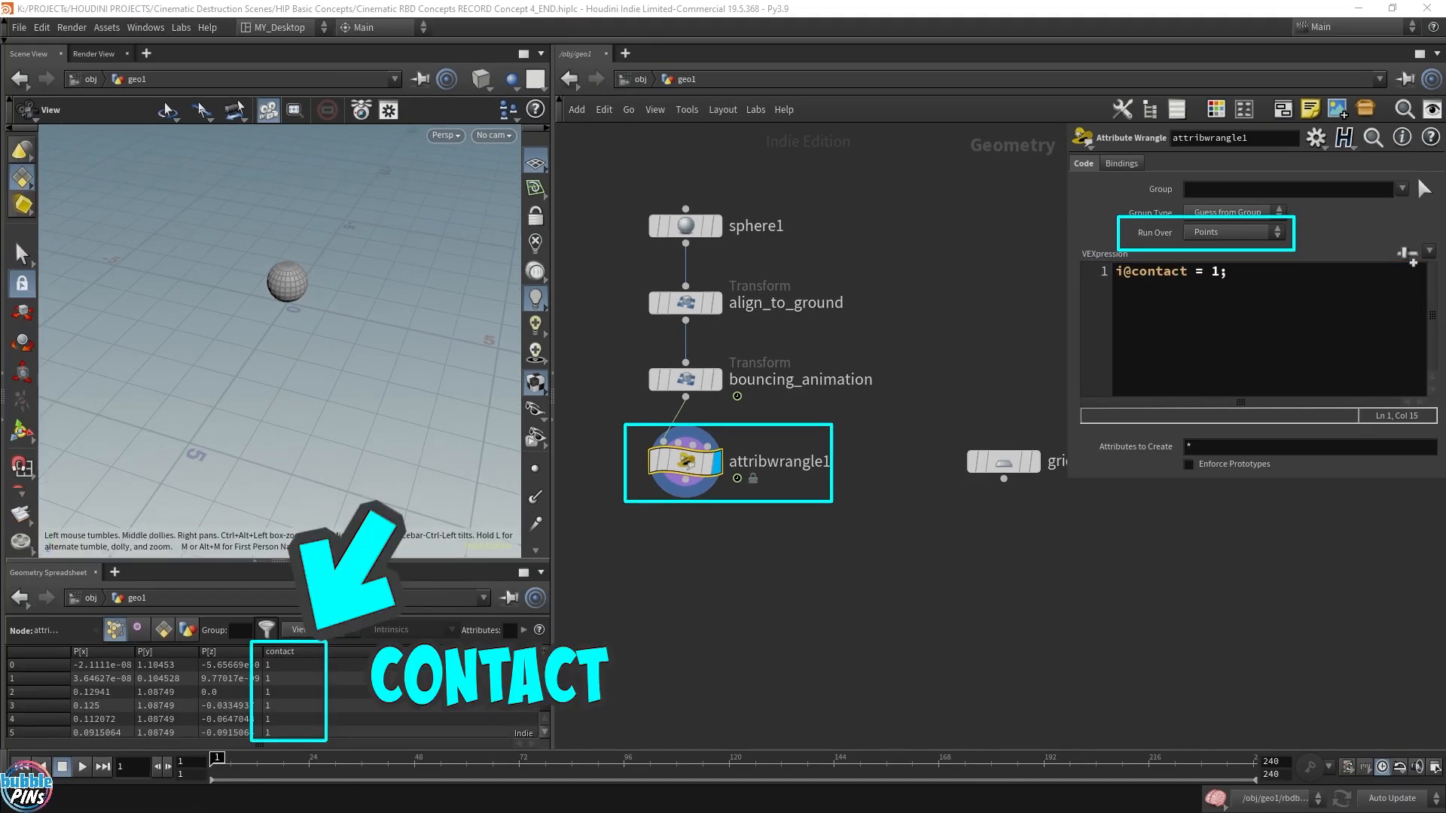
pyautogui.moveTo(544, 663)
pyautogui.mouseDown()
pyautogui.moveTo(547, 732)
pyautogui.moveTo(551, 622)
pyautogui.moveTo(544, 747)
pyautogui.moveTo(542, 647)
pyautogui.mouseUp()
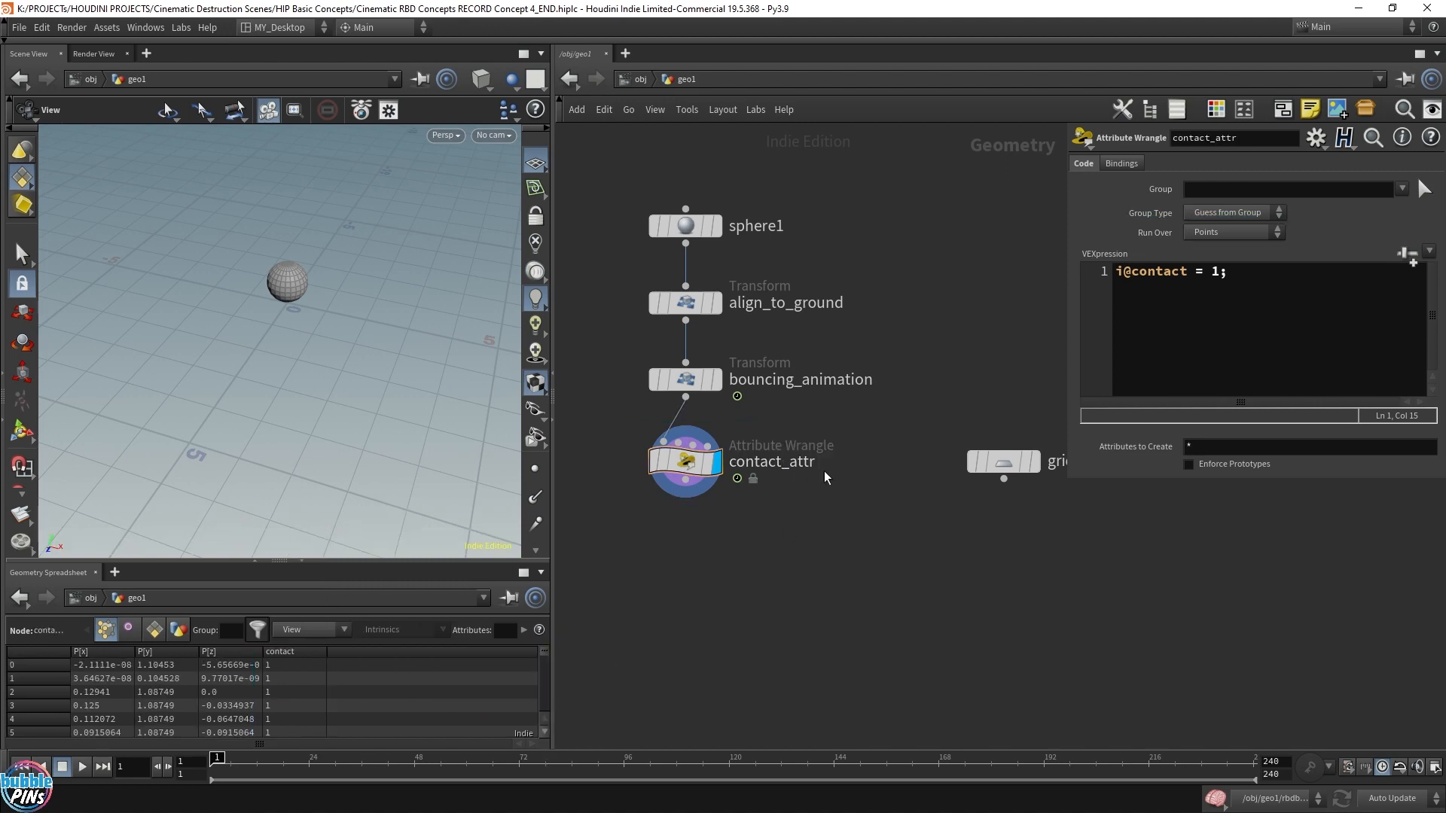
# Add an Attribute Transfer node below contact_attr
pyautogui.press('Tab')
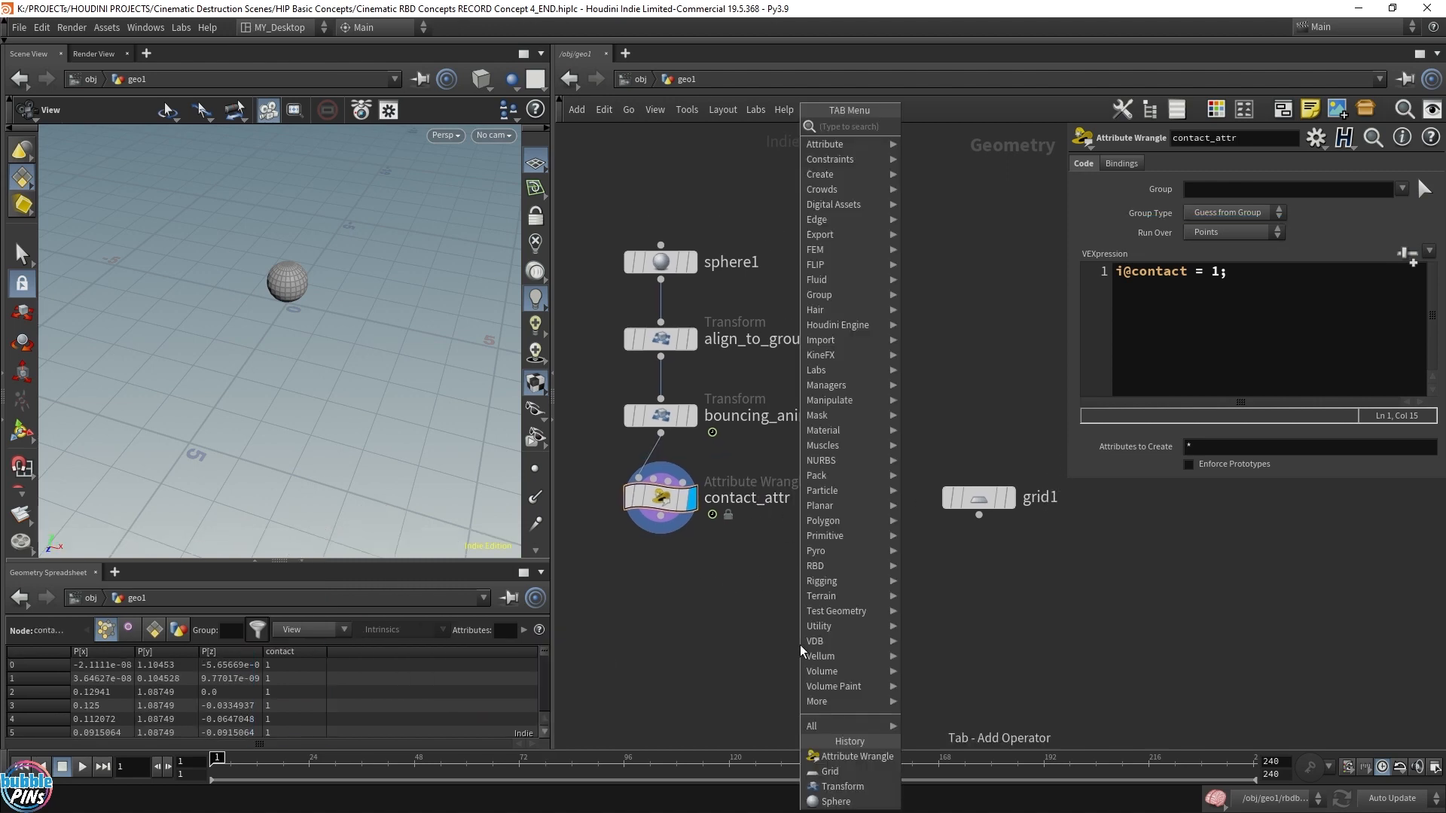
pyautogui.write('attran')
pyautogui.press('Return')
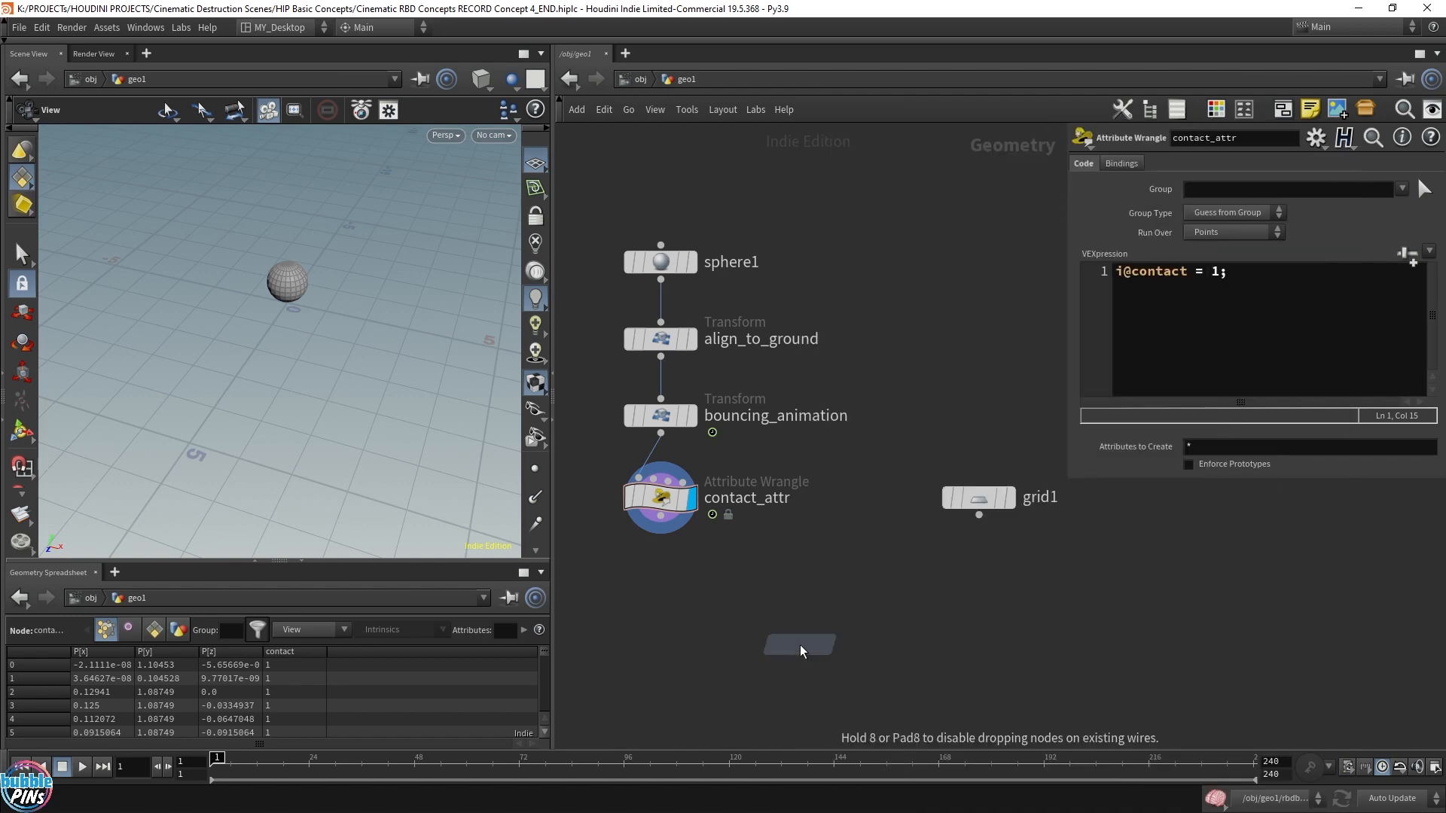
pyautogui.click(660, 616)
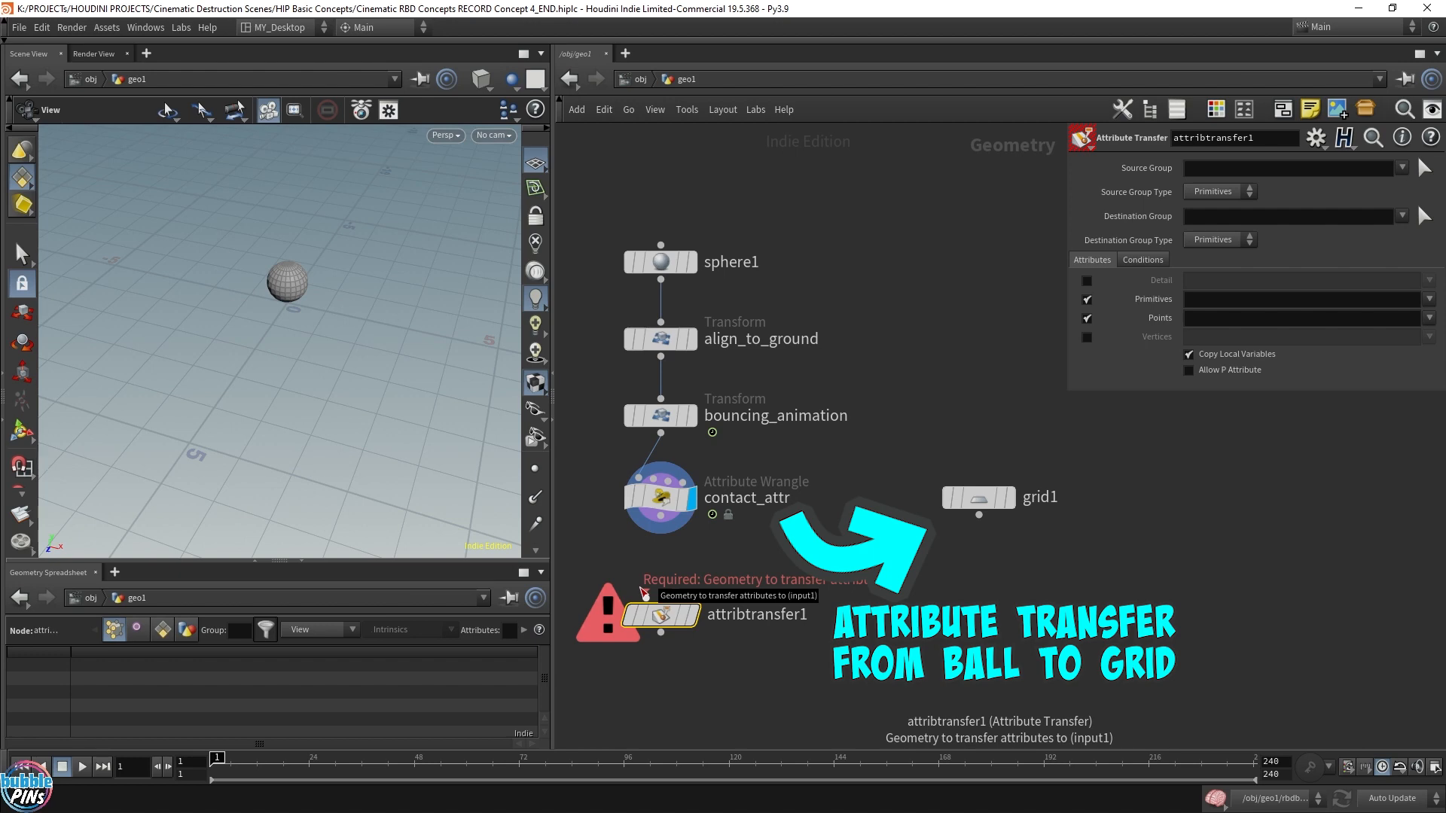
# Wire grid1 into the Attribute Transfer's first input and contact_attr into its second, and display the node while playing the animation
pyautogui.moveTo(645, 592); pyautogui.dragTo(979, 516)
pyautogui.scroll(-3, 1152, 565)
pyautogui.moveTo(1178, 525); pyautogui.dragTo(859, 526)
pyautogui.moveTo(1188, 594); pyautogui.dragTo(1095, 576, button='middle')
pyautogui.scroll(3, 1130, 576)
pyautogui.click(858, 580)
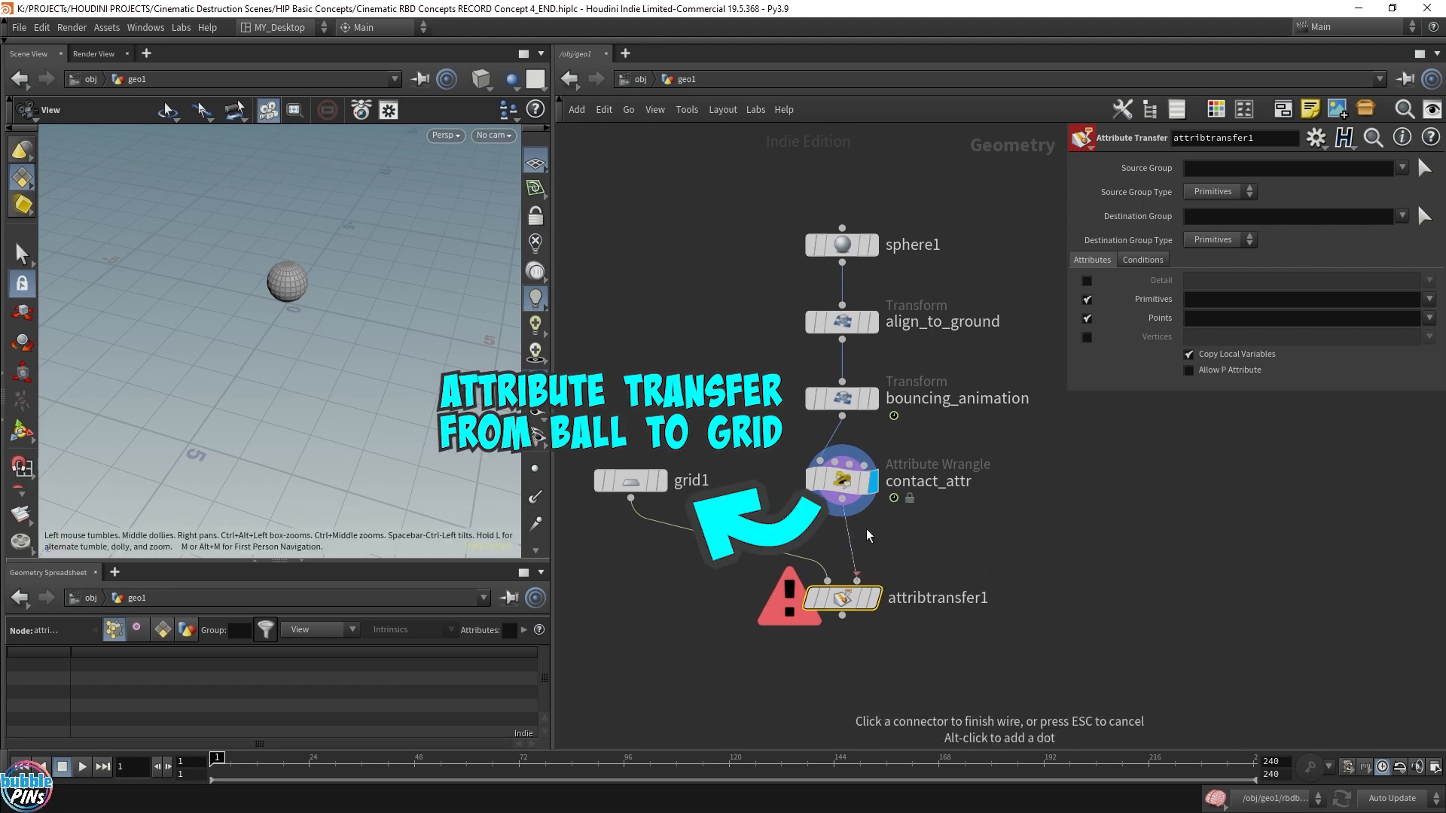
pyautogui.click(869, 523)
pyautogui.press('Up')
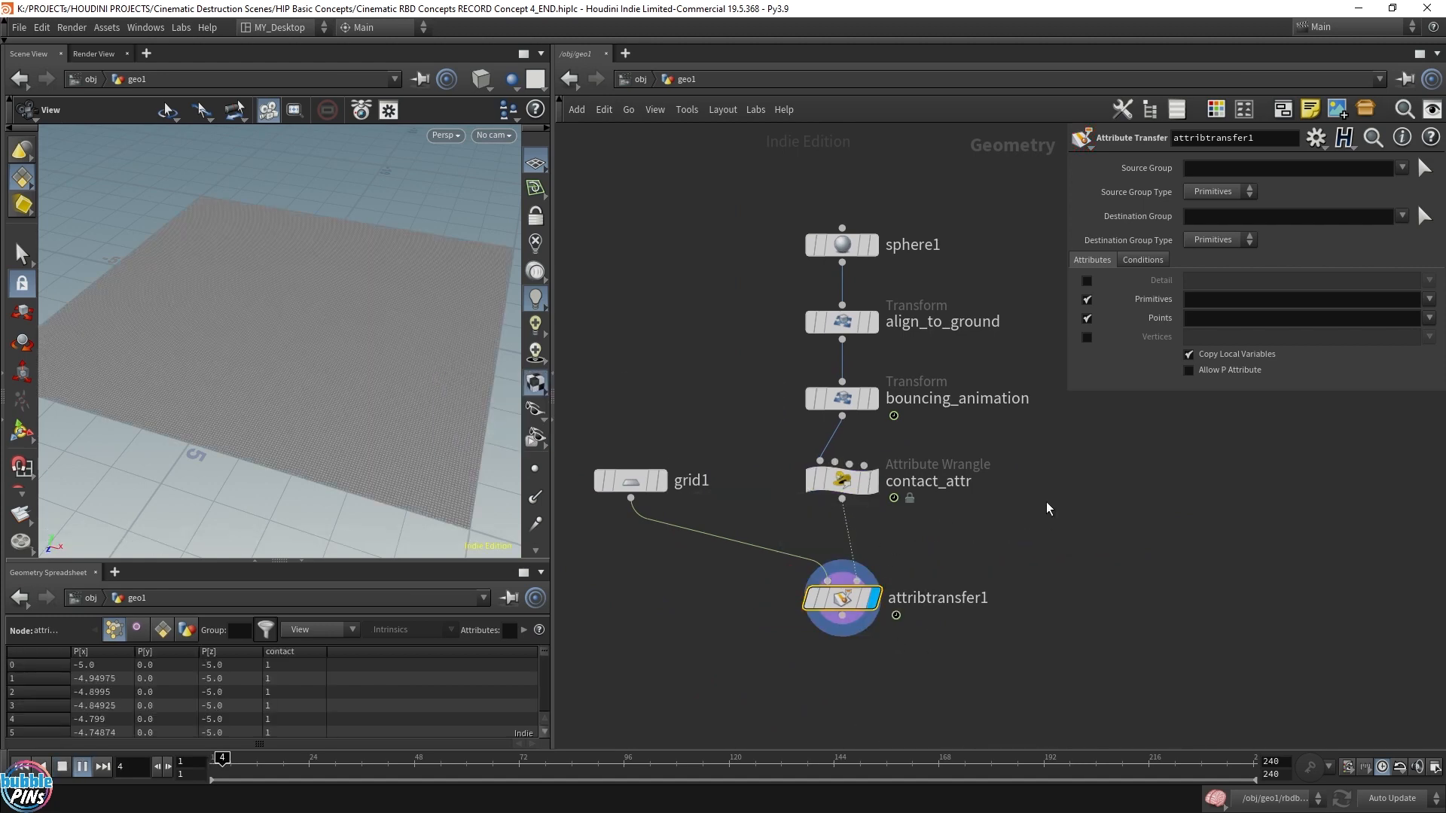
pyautogui.hotkey('ctrl', 'Up')
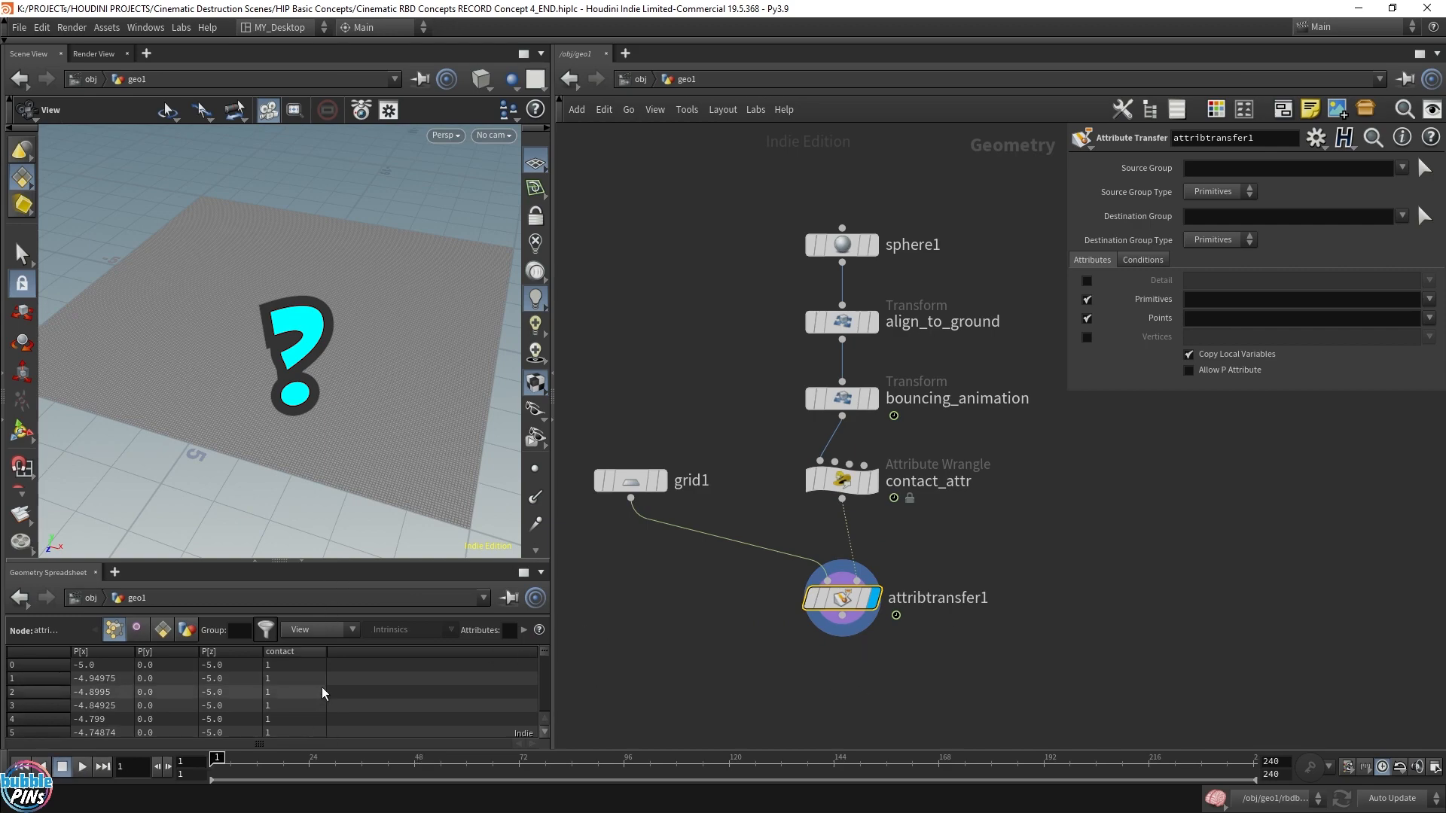
# Add a Color node, connect it to attribtransfer1's output and display it
pyautogui.press('Tab')
pyautogui.write('color')
pyautogui.press('Return')
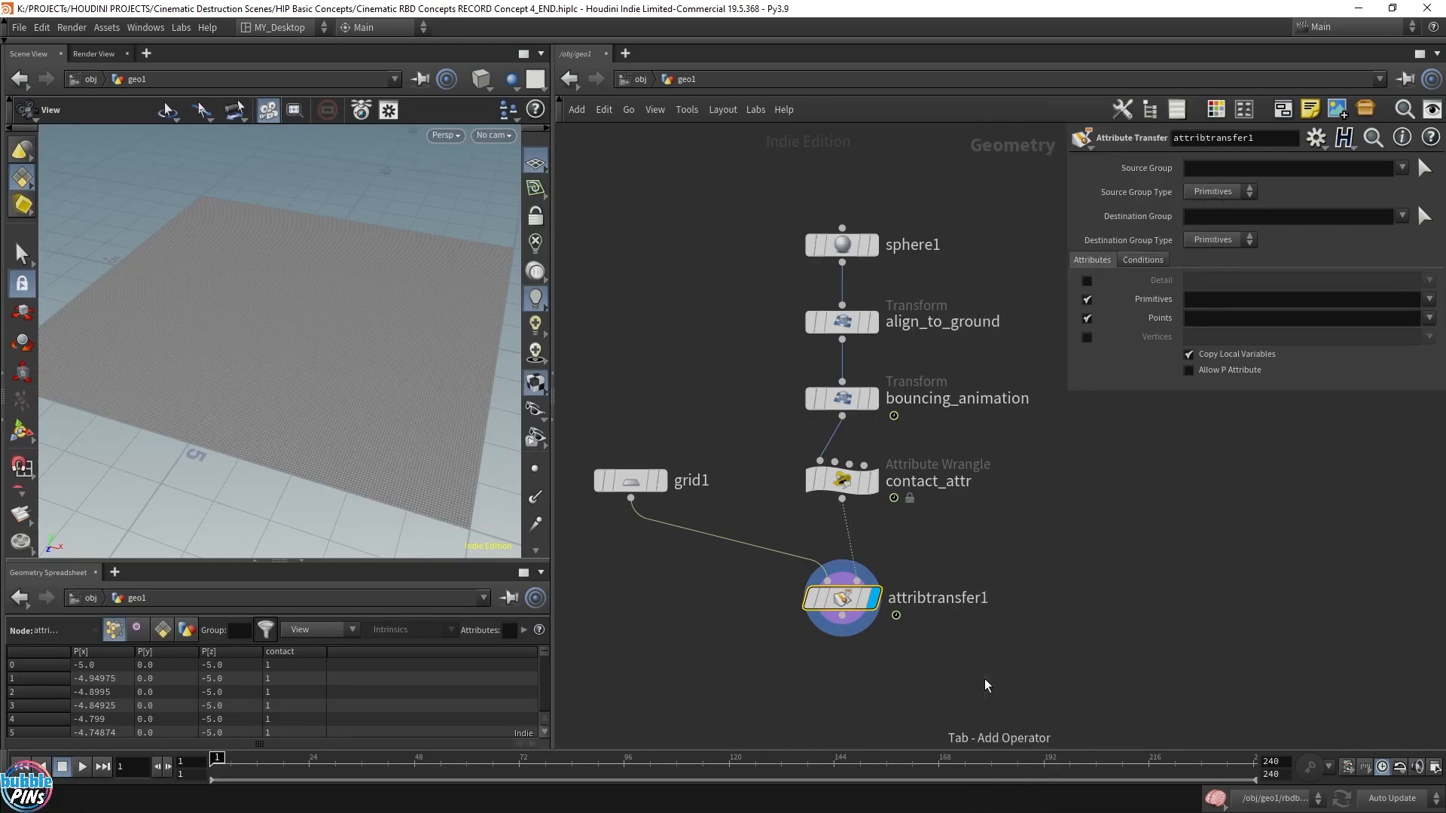
pyautogui.click(1010, 603)
pyautogui.scroll(-3, 1042, 554)
pyautogui.moveTo(949, 597); pyautogui.dragTo(844, 531, button='middle')
pyautogui.scroll(3, 846, 478)
pyautogui.click(795, 480)
pyautogui.click(973, 510)
pyautogui.click(995, 525)
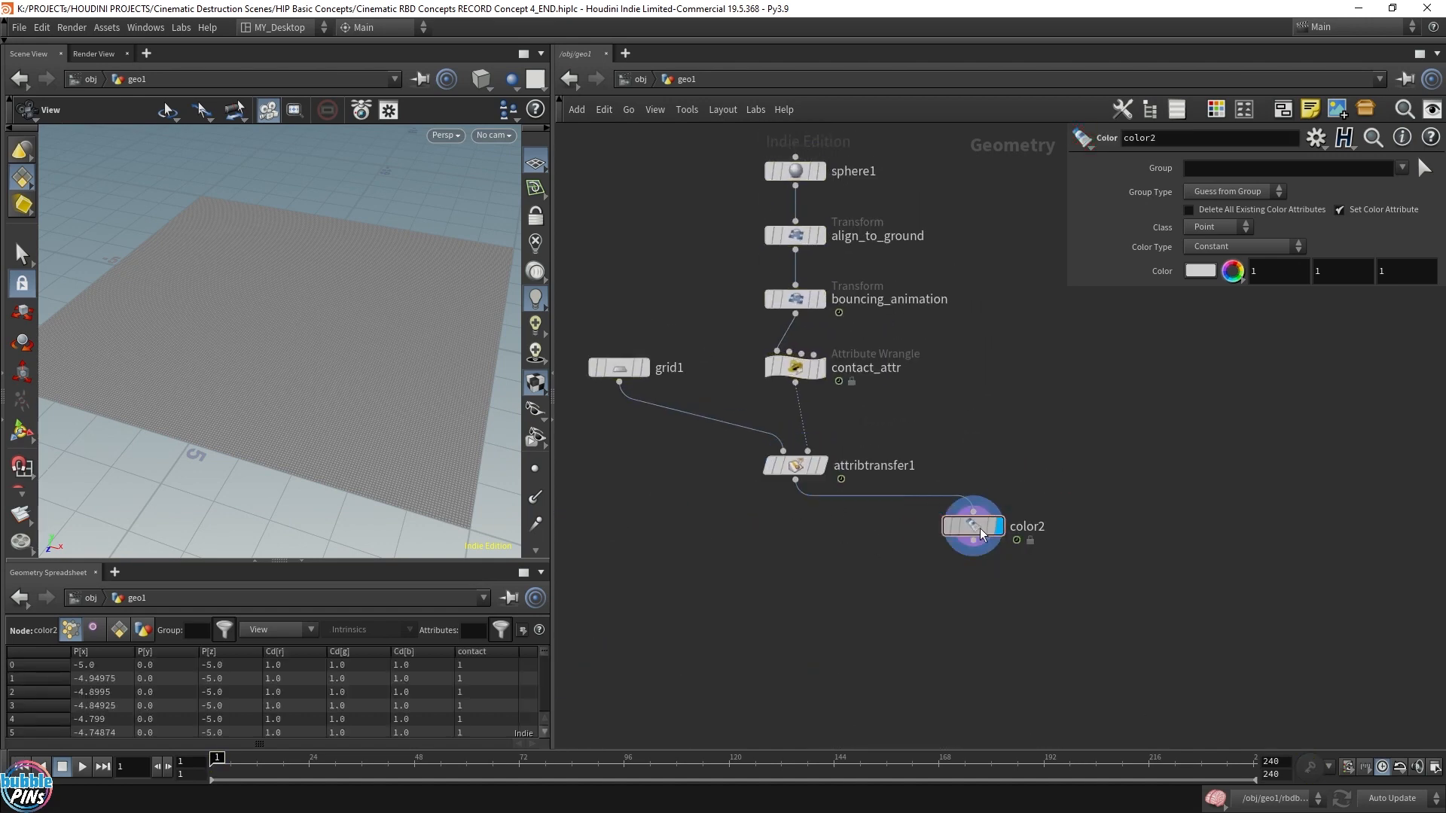
# Give the color2 node a black node color in the network
pyautogui.press('c')
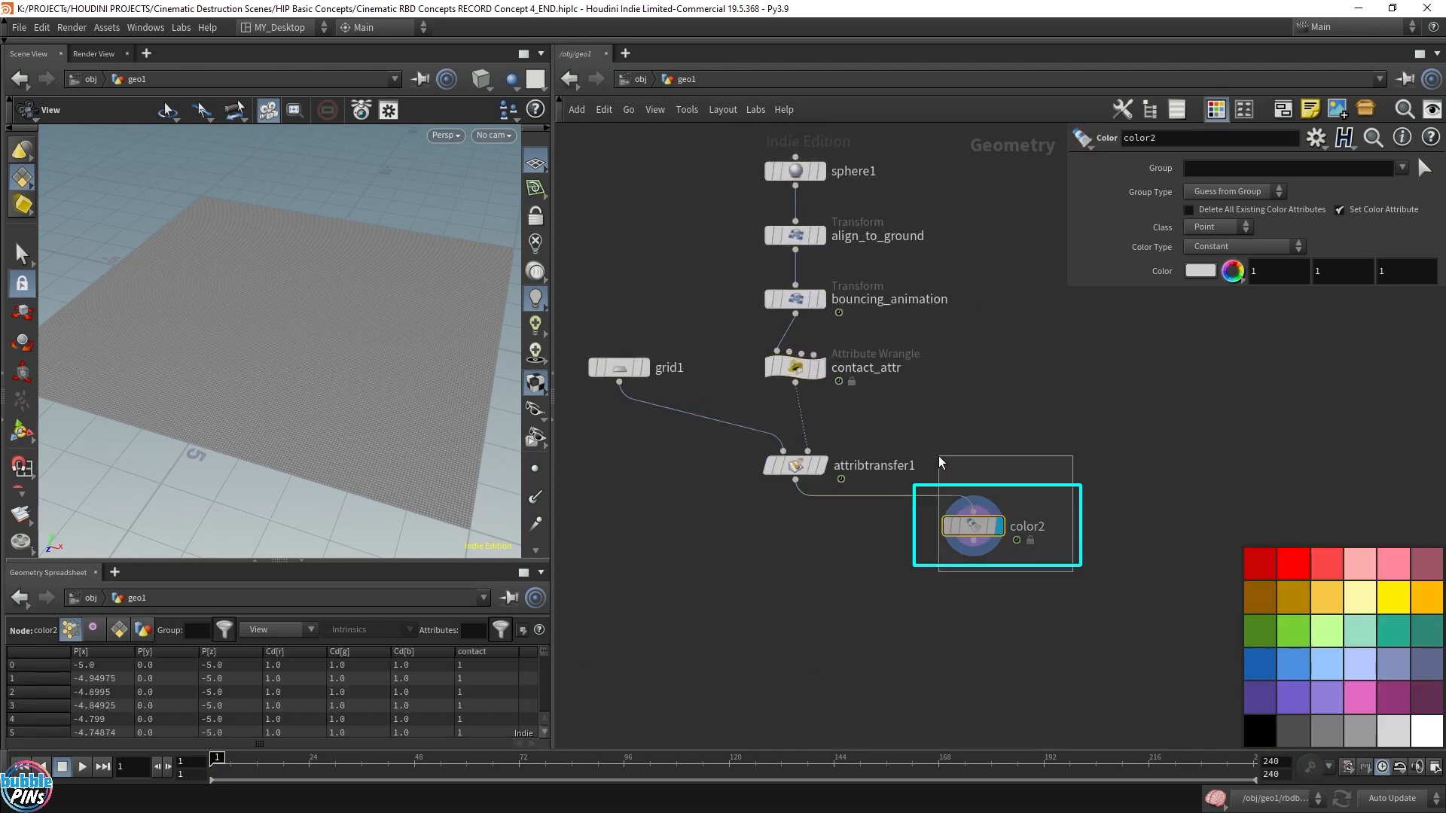
pyautogui.click(1259, 731)
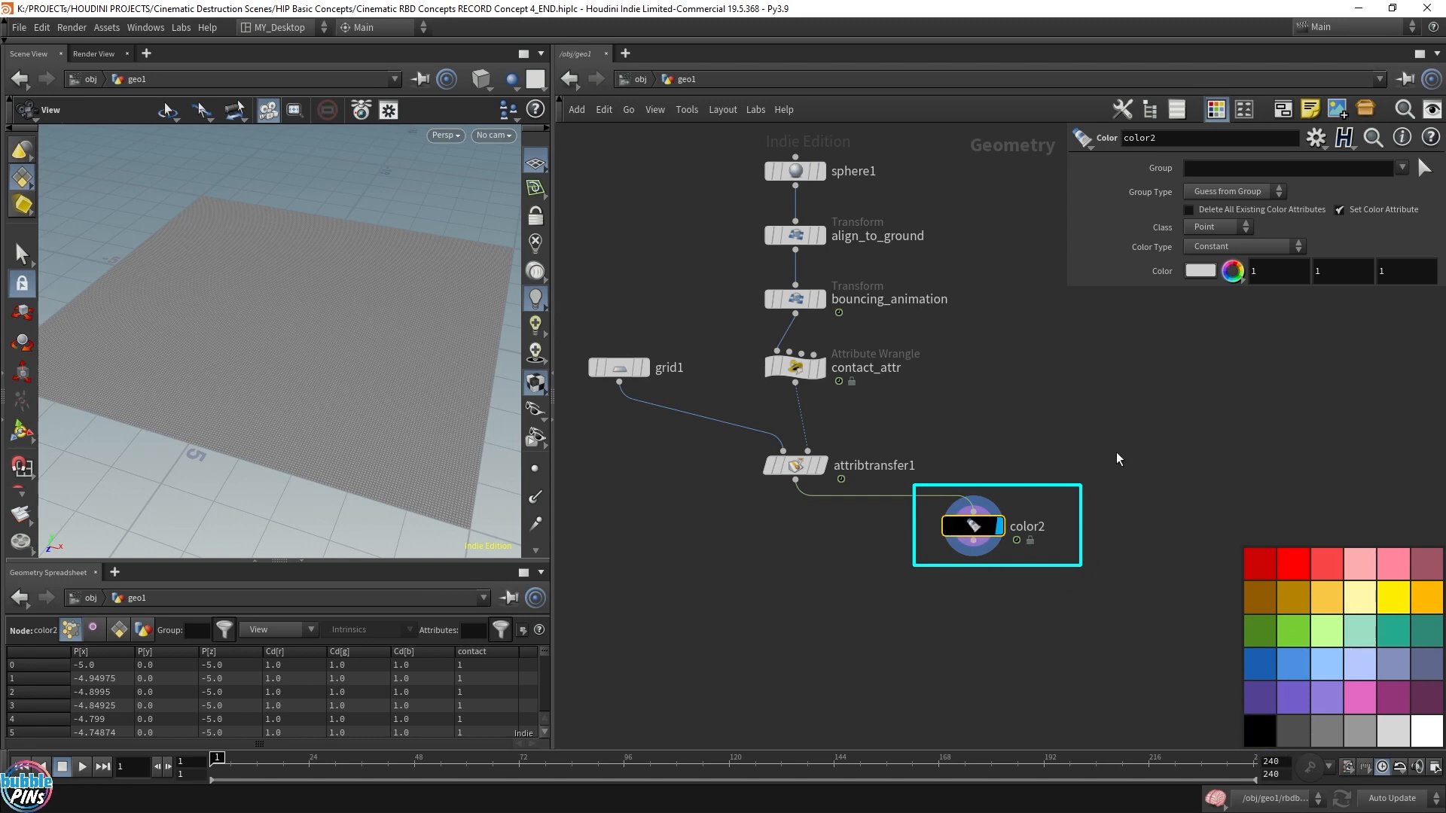
pyautogui.press('c')
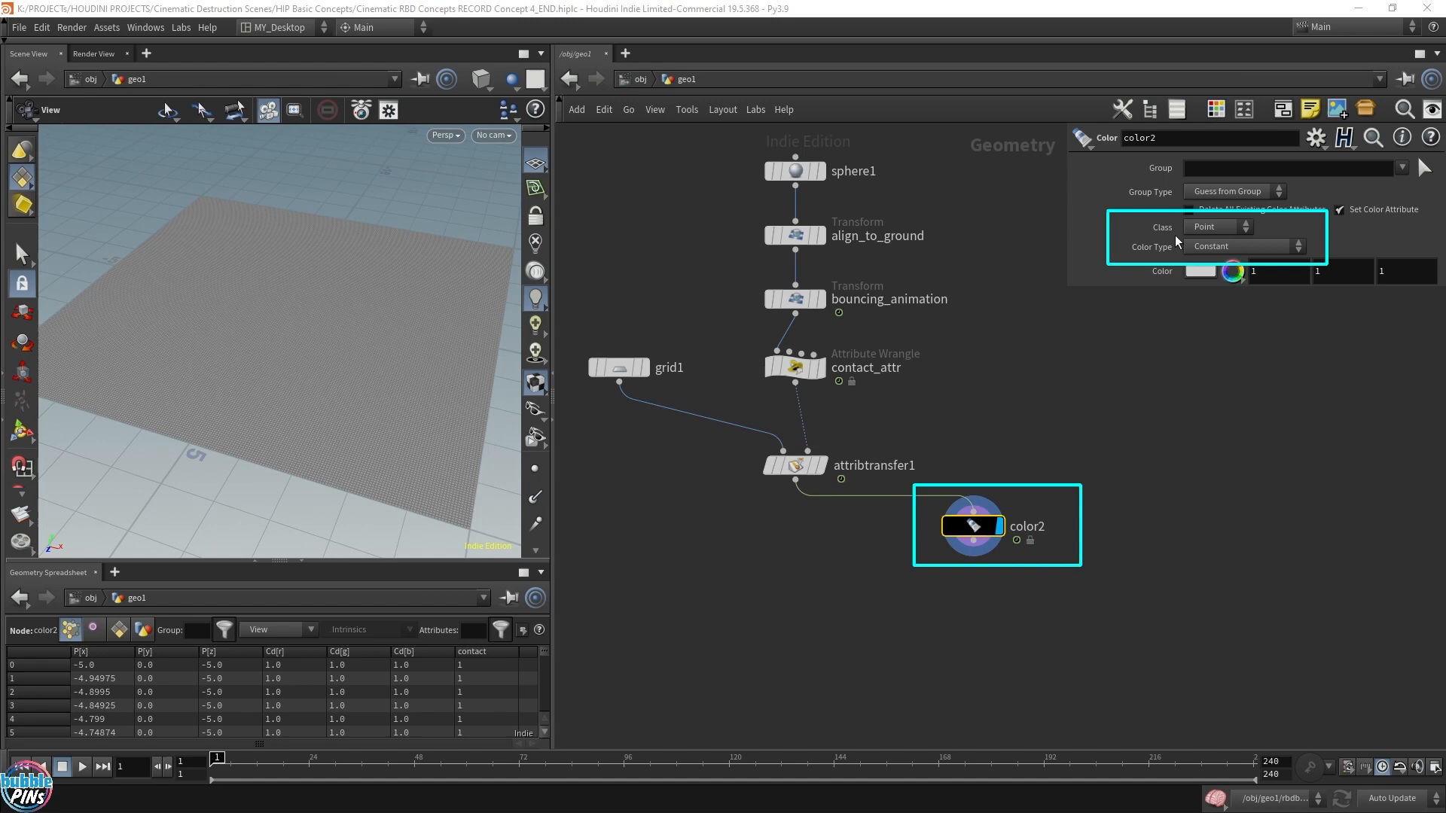
# Set color2's color type to Ramp from Attribute using contact, and apply the black-to-orange ramp preset
pyautogui.click(1225, 249)
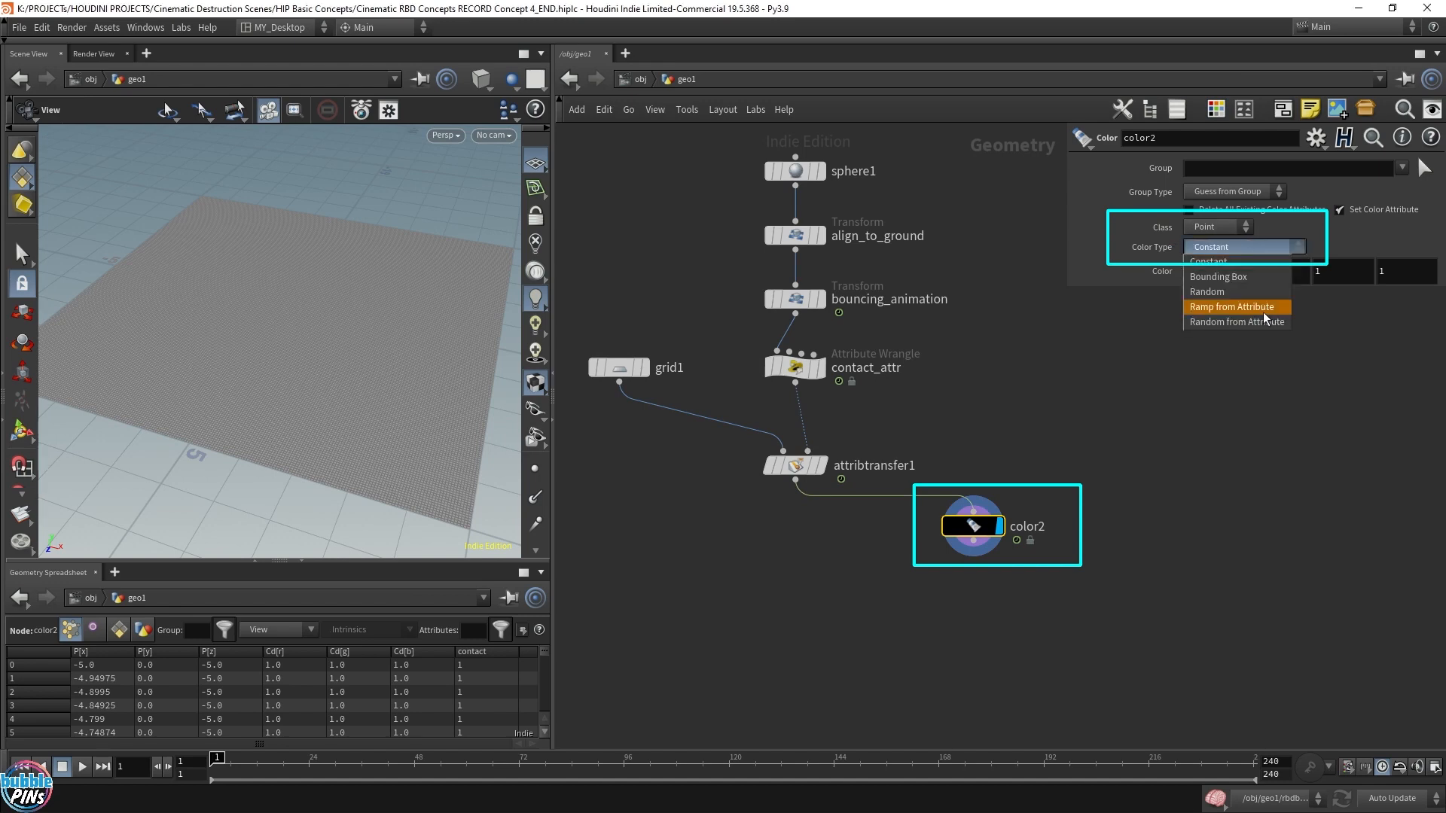
pyautogui.click(1262, 307)
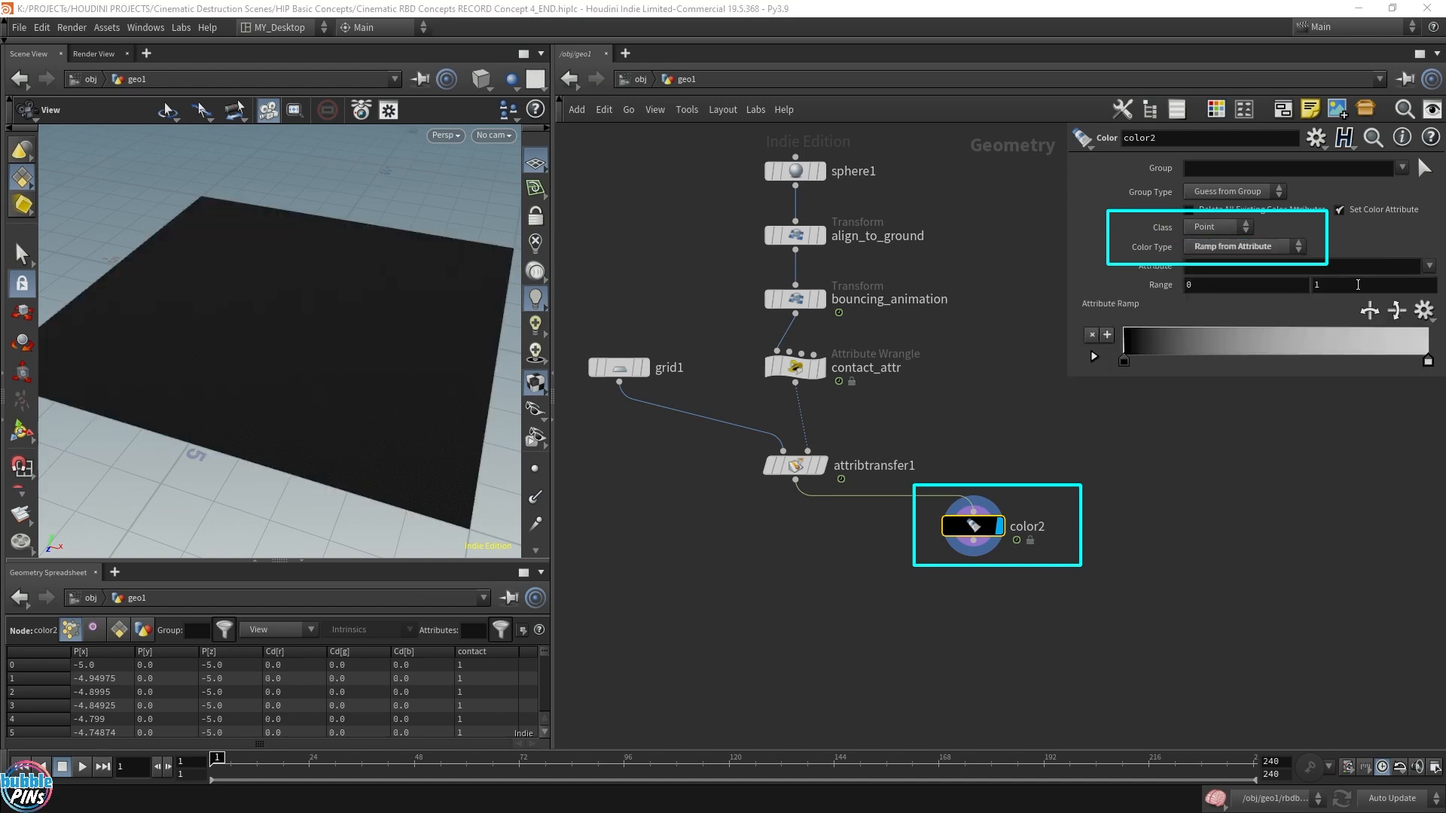
pyautogui.click(1429, 267)
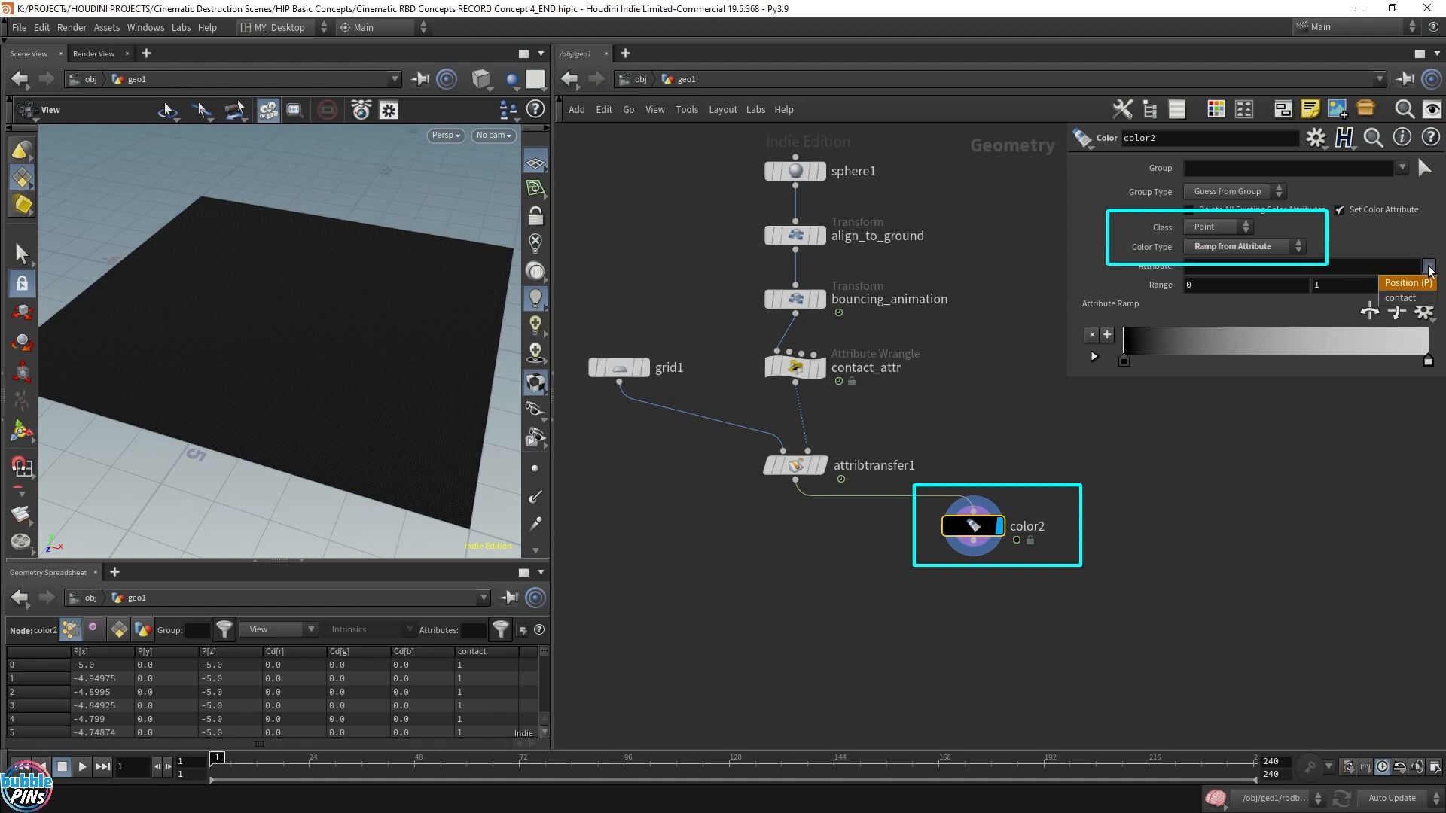
pyautogui.click(1393, 297)
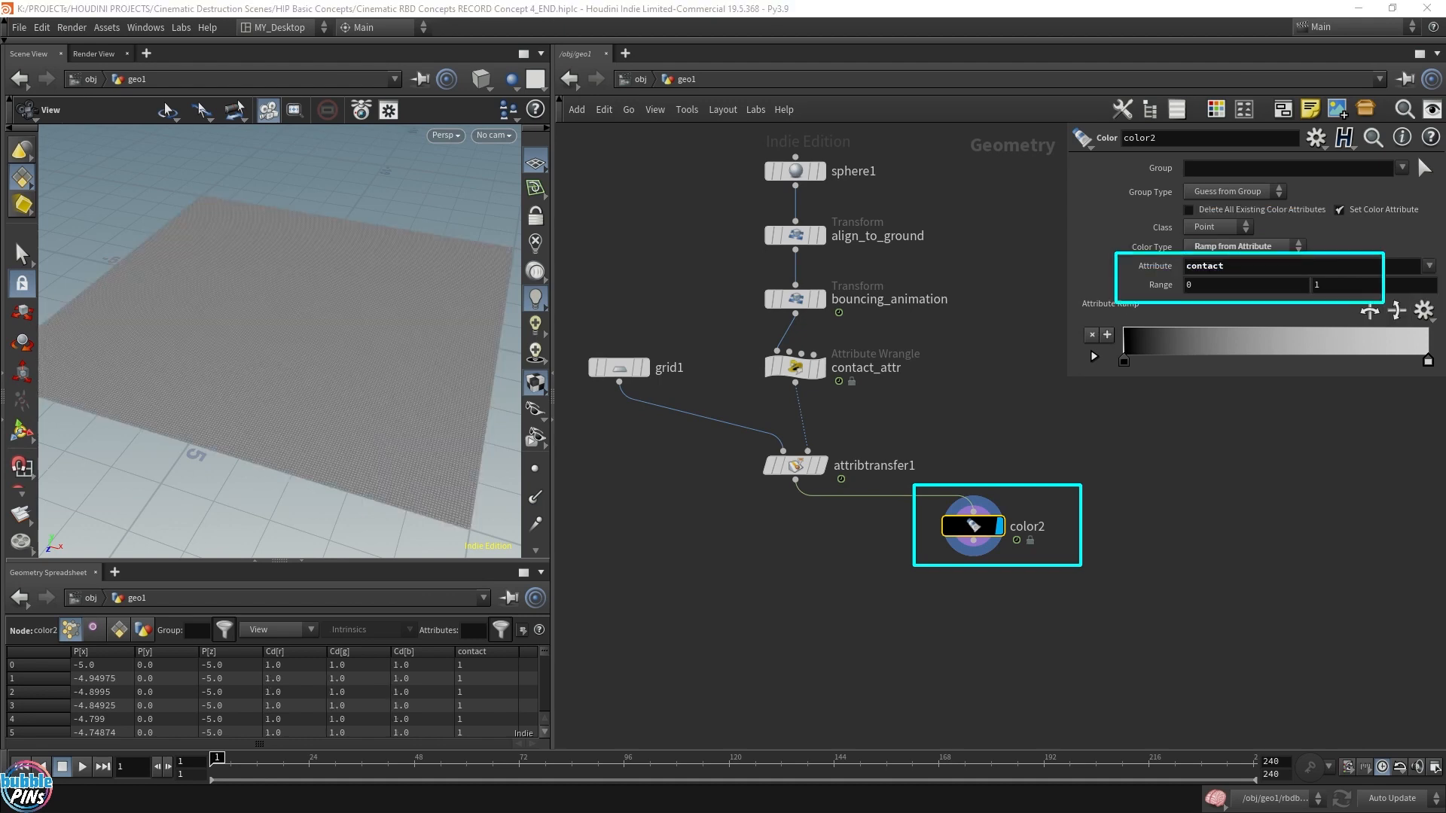
pyautogui.click(1423, 310)
pyautogui.click(1393, 326)
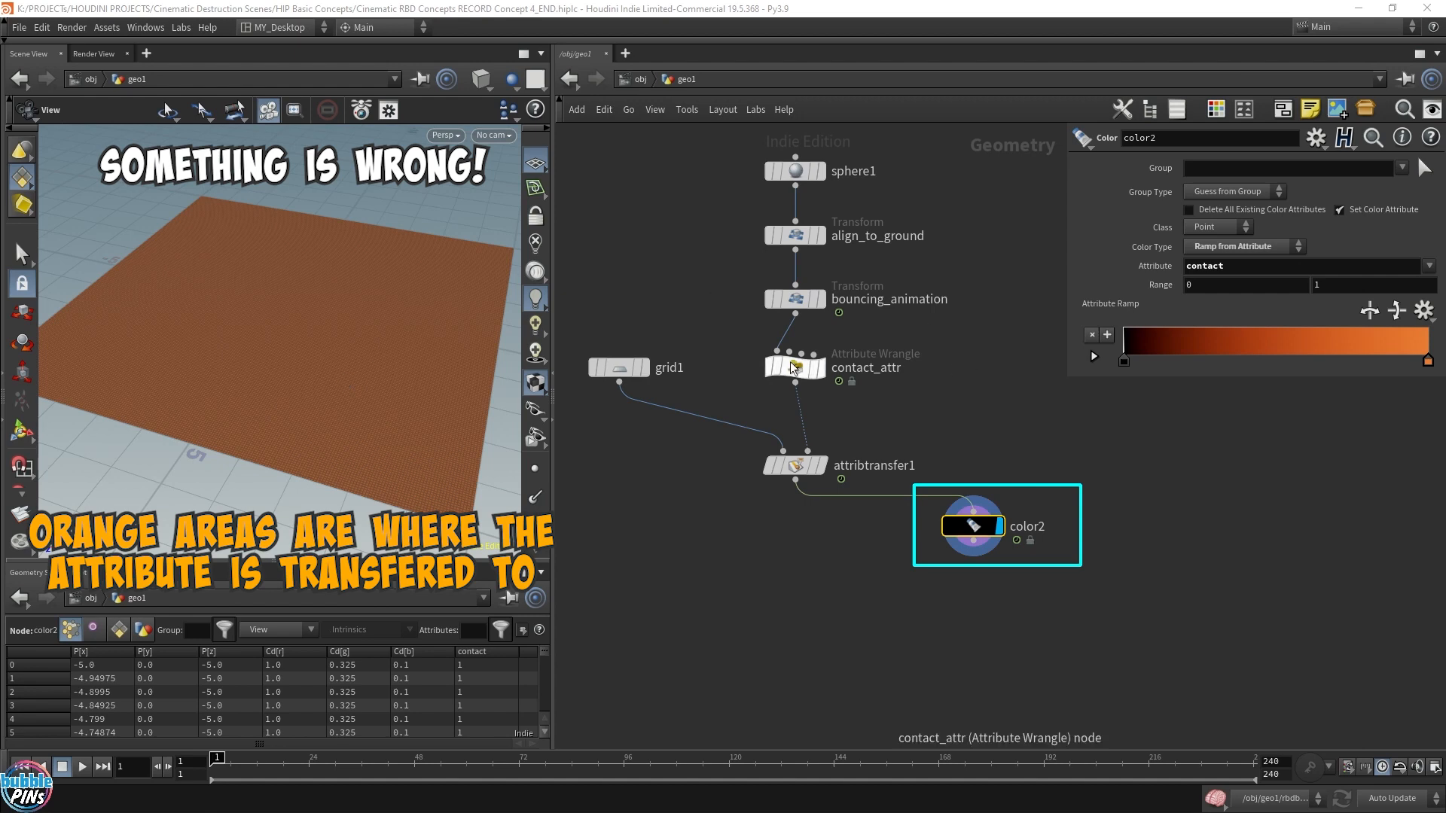
# Template contact_attr and scrub to frame 17 to compare the sphere's height with the grid's coloring
pyautogui.click(817, 375)
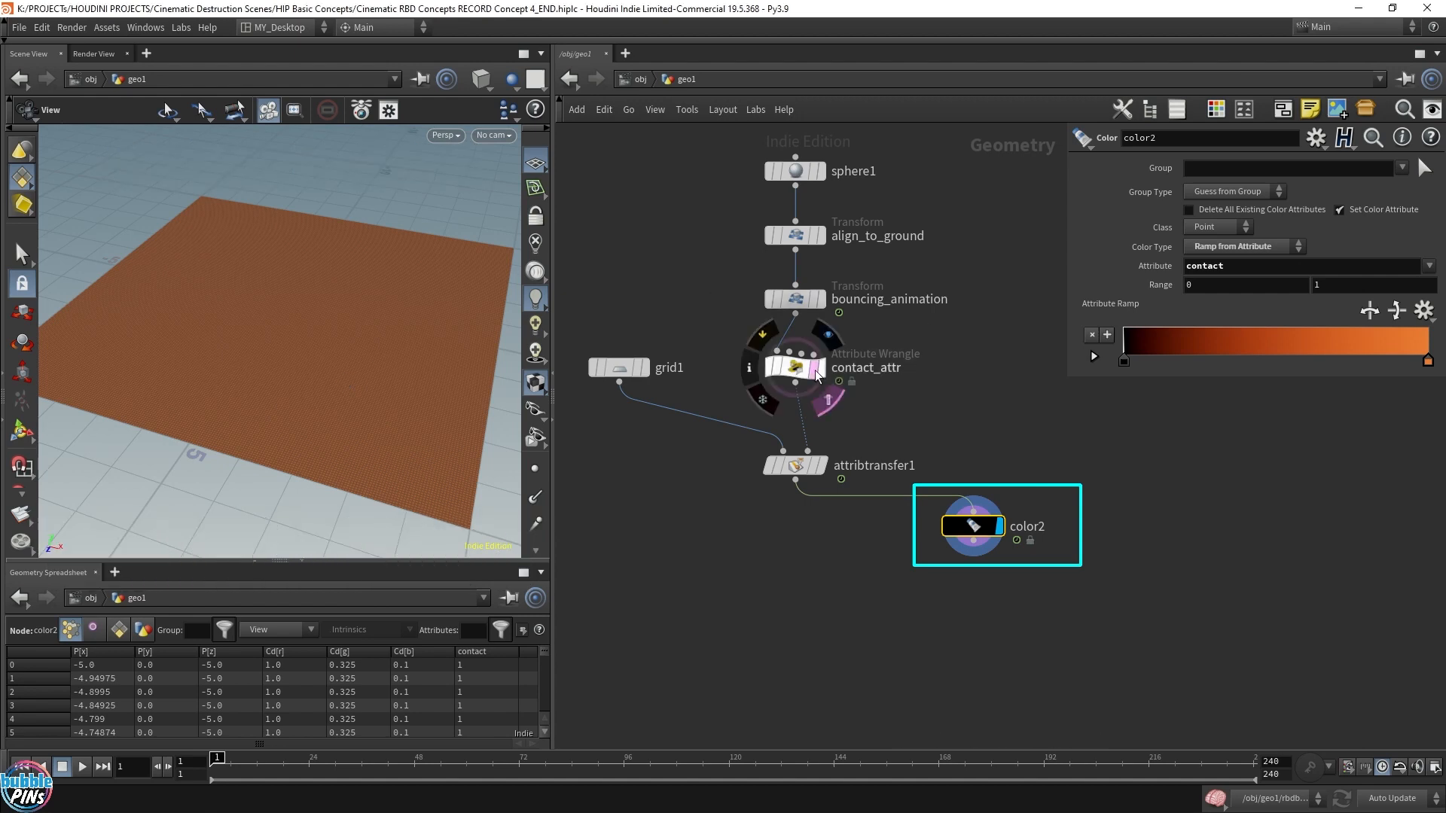
pyautogui.moveTo(317, 292); pyautogui.dragTo(332, 237)
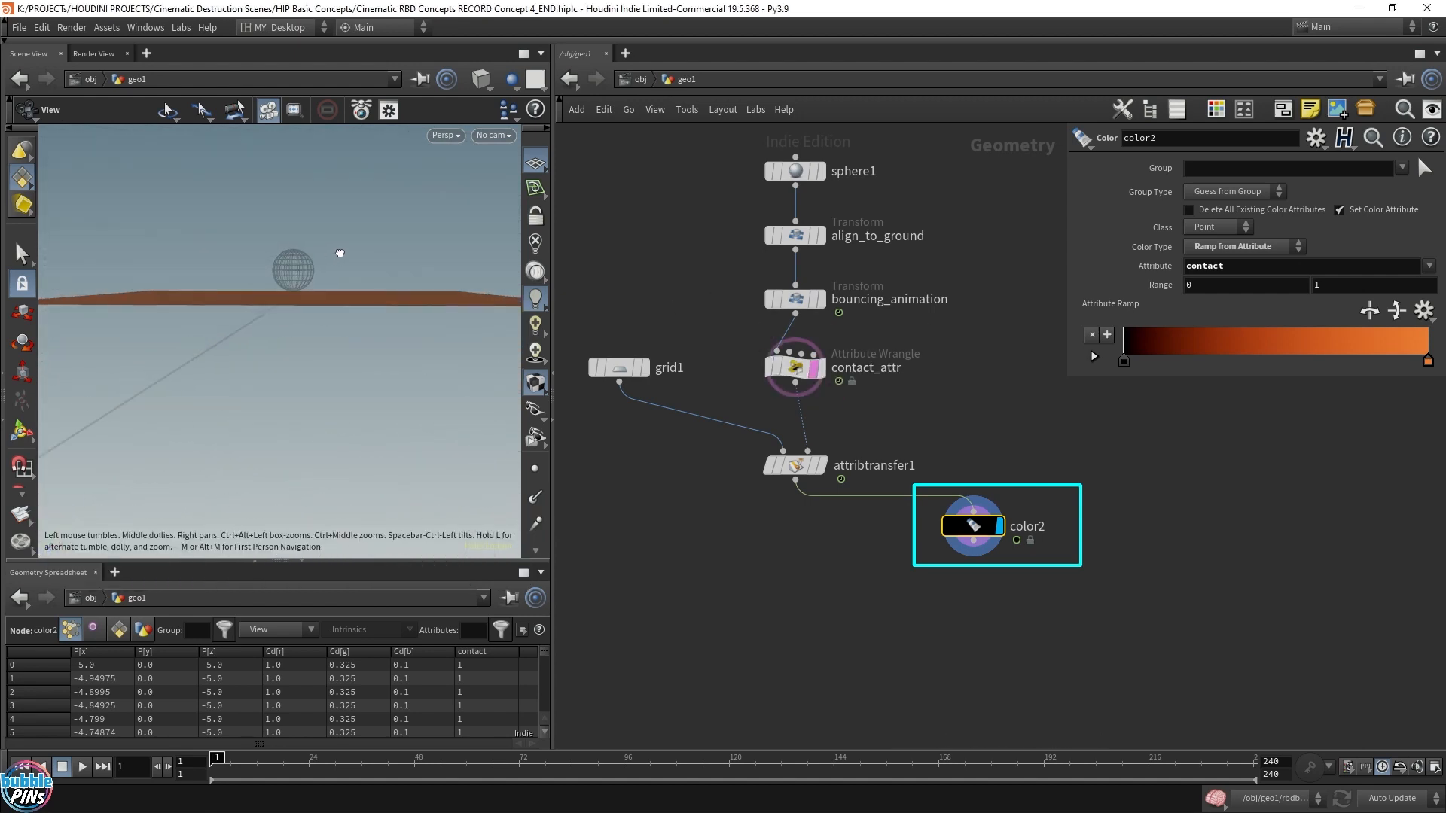
pyautogui.click(256, 759)
pyautogui.moveTo(257, 759); pyautogui.dragTo(279, 759)
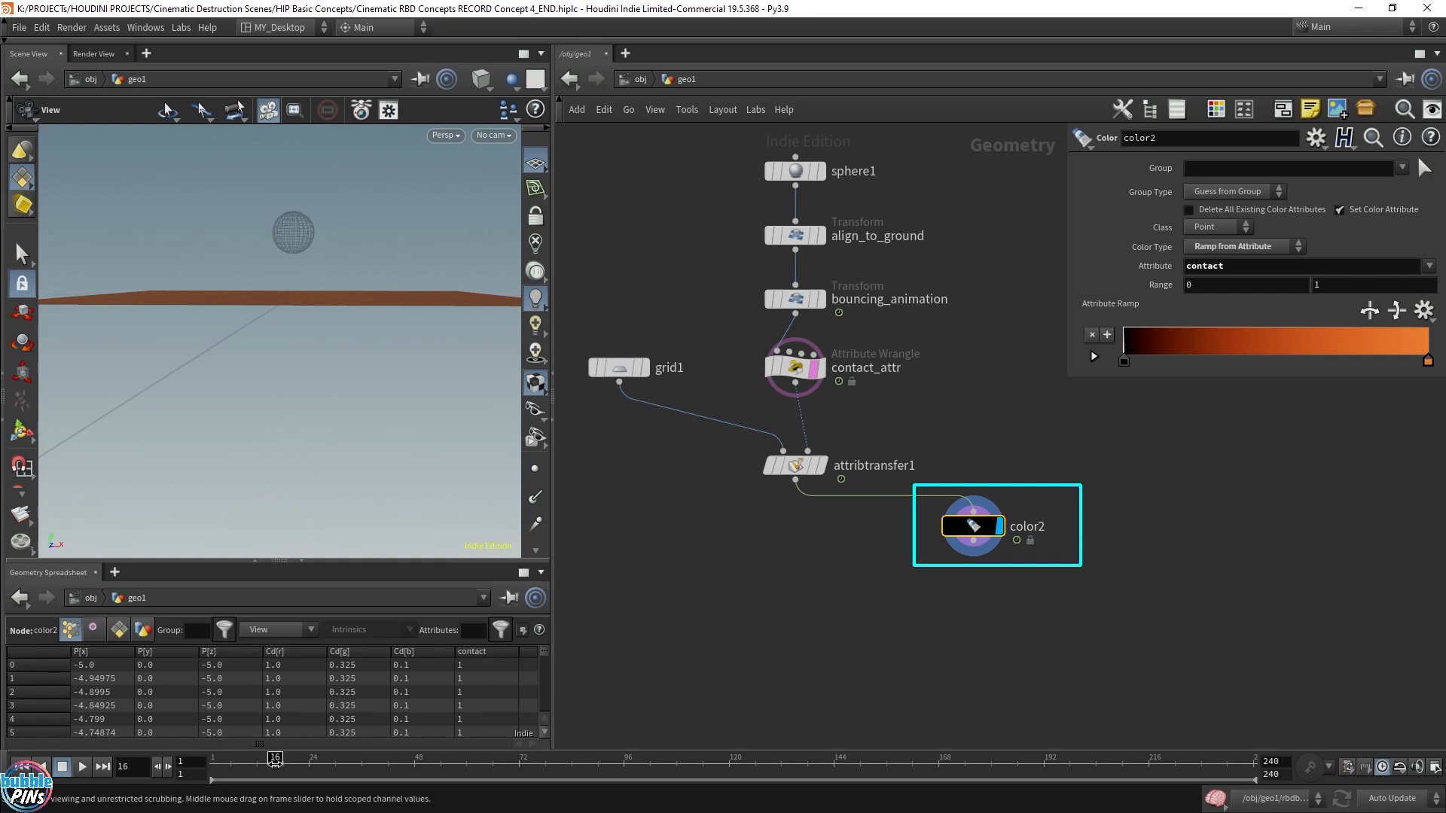
pyautogui.moveTo(286, 238); pyautogui.dragTo(293, 330)
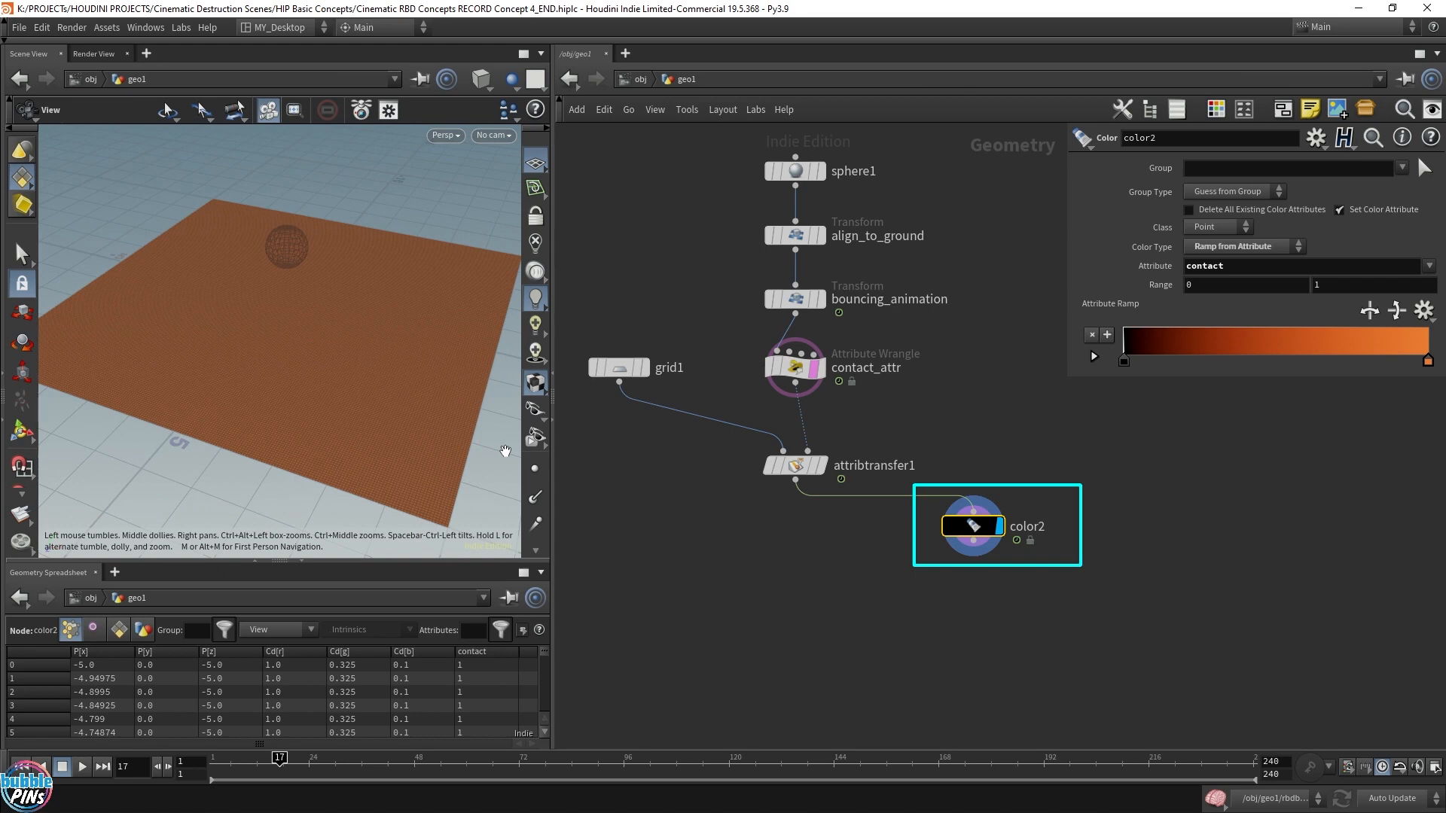
# Restrict attribtransfer1's transferred point attributes to contact, open its transfer conditions, and display color2
pyautogui.click(796, 466)
pyautogui.click(820, 466)
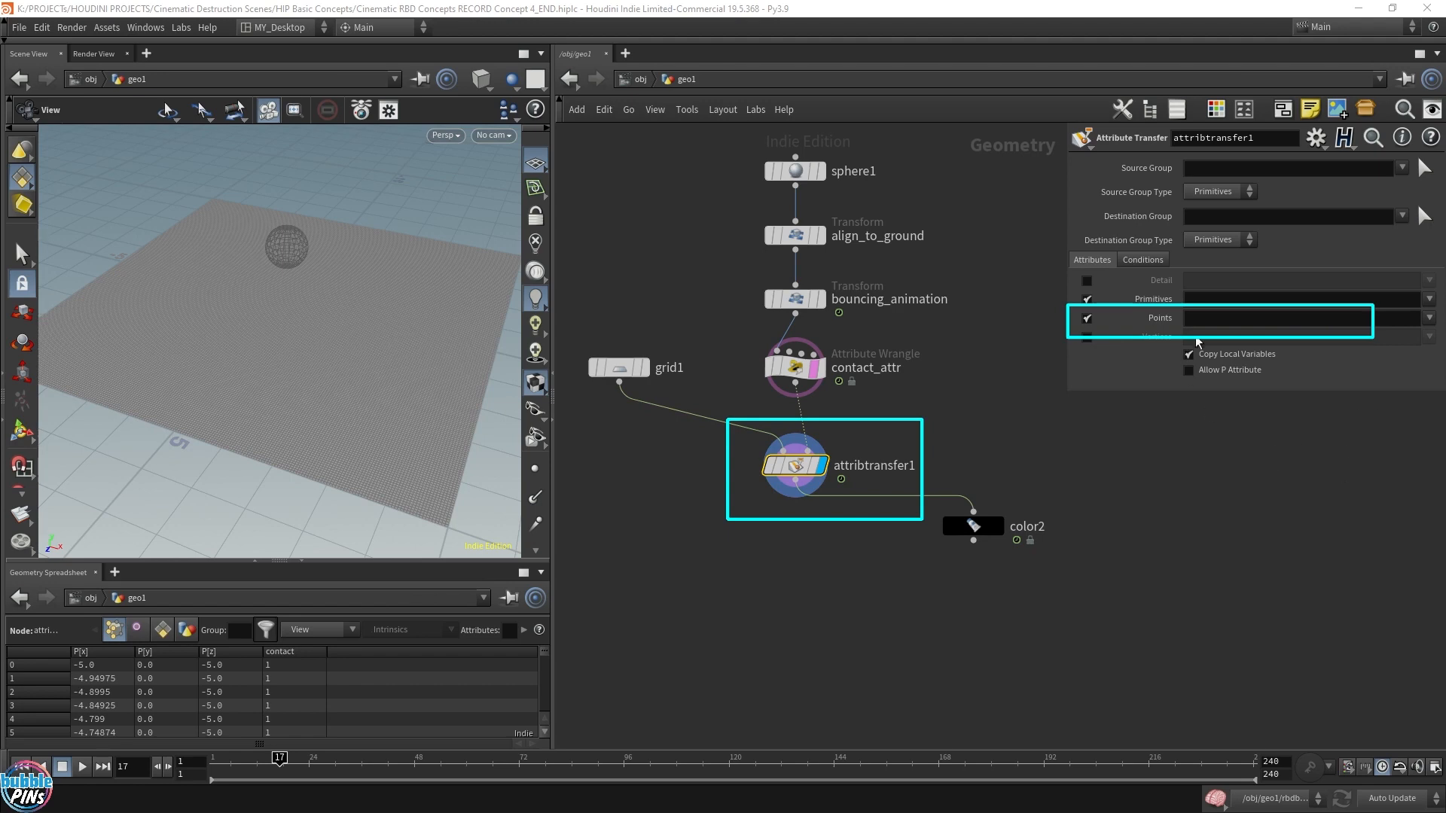
pyautogui.click(1428, 318)
pyautogui.click(1393, 352)
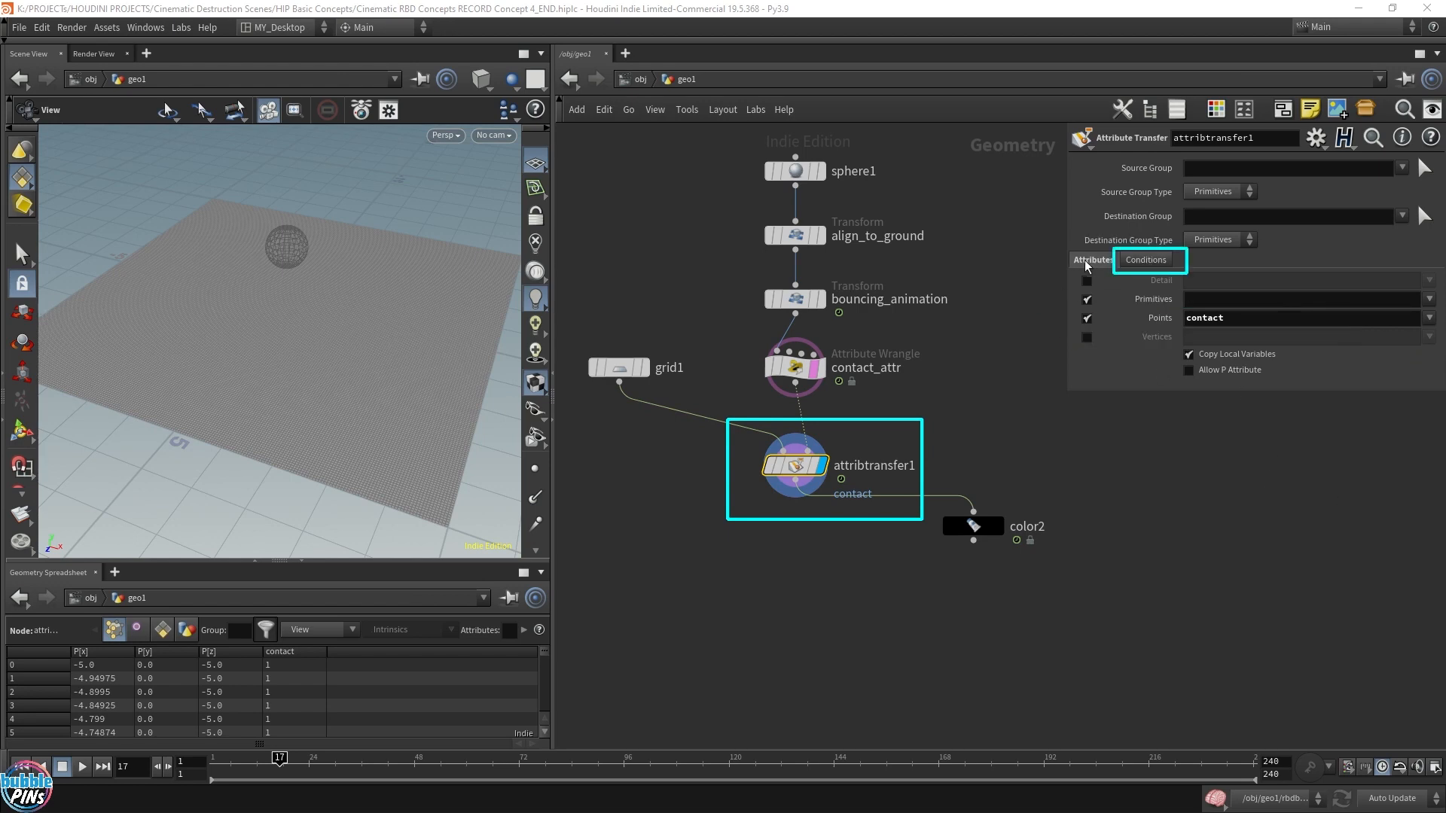
pyautogui.click(1146, 259)
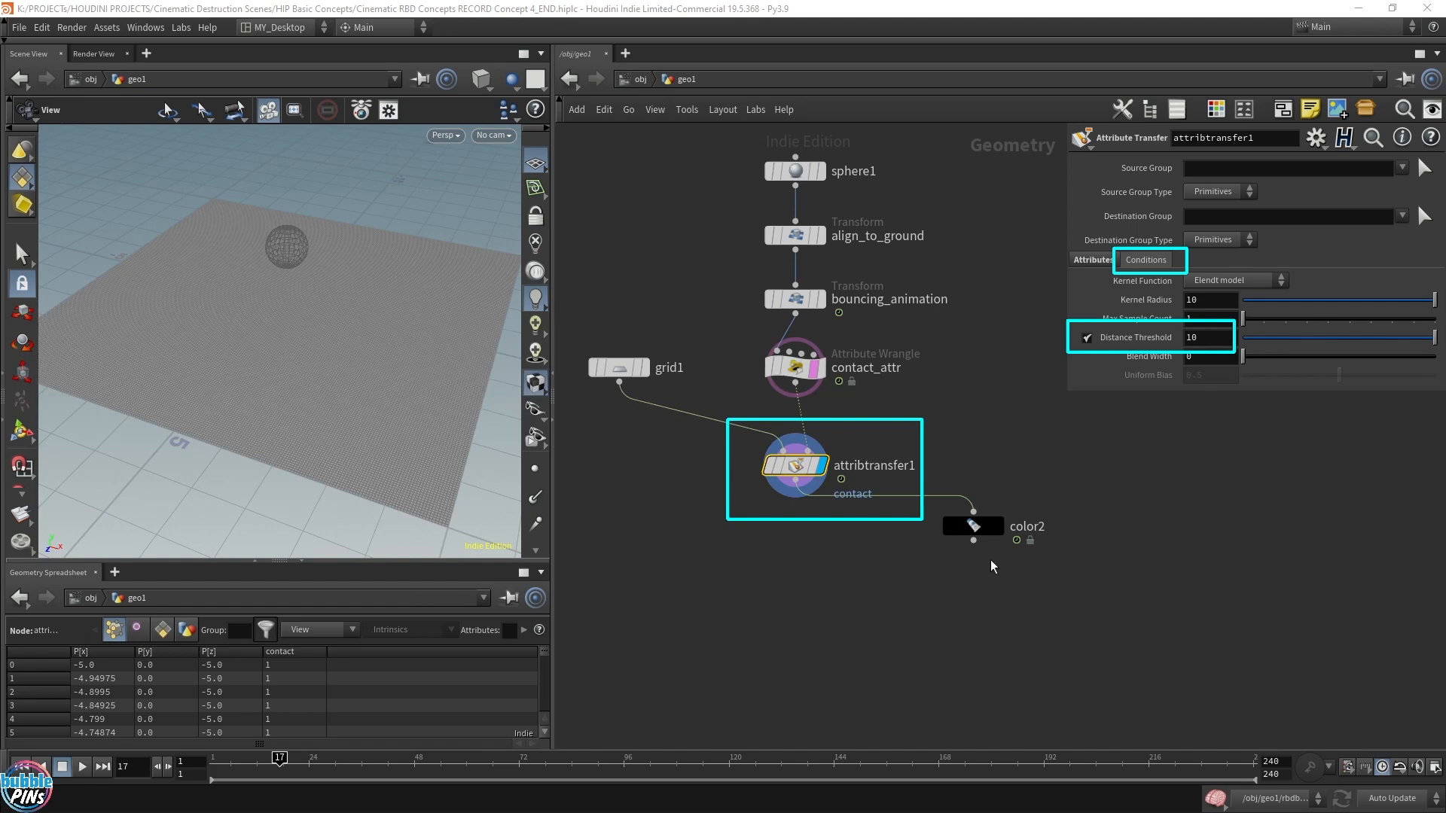
pyautogui.click(999, 526)
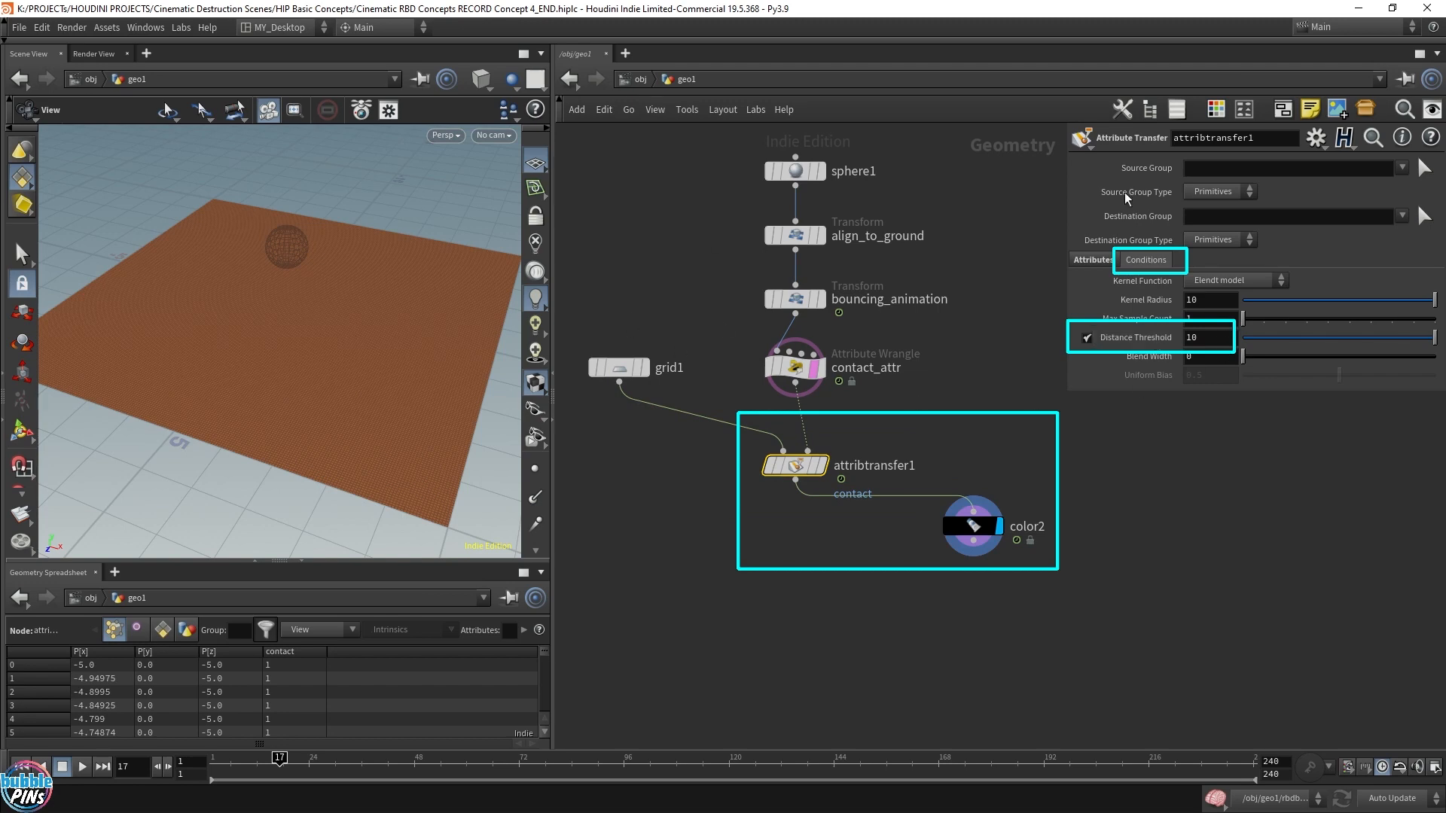
# Try a distance threshold of 0.94 on attribtransfer1 and play the animation to check the colored area
pyautogui.moveTo(1273, 346); pyautogui.dragTo(1265, 355)
pyautogui.moveTo(332, 310)
pyautogui.mouseDown()
pyautogui.moveTo(370, 269)
pyautogui.moveTo(369, 285)
pyautogui.moveTo(341, 291)
pyautogui.mouseUp()
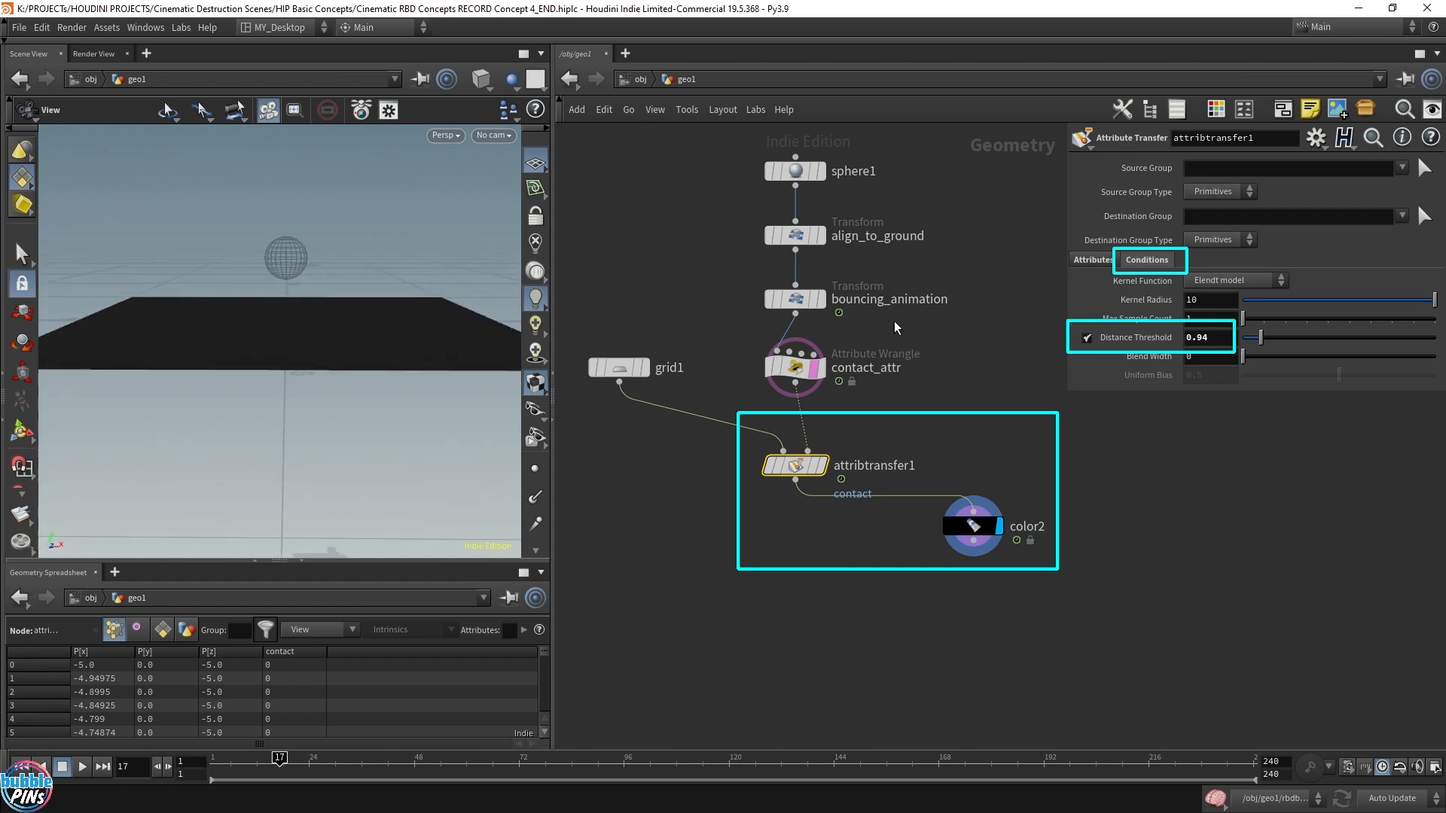
pyautogui.press('Up')
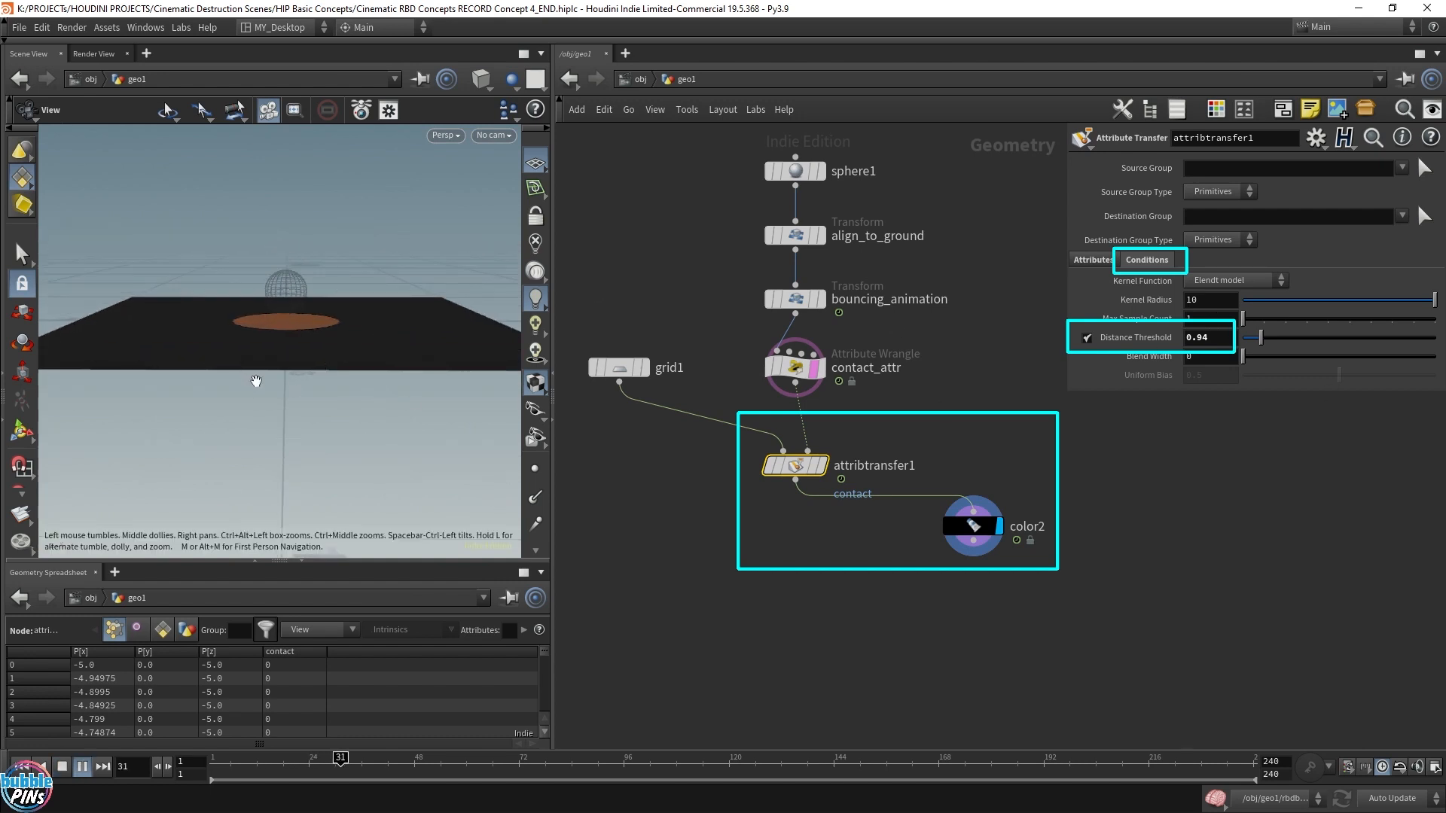
pyautogui.press('Up')
pyautogui.moveTo(333, 324); pyautogui.dragTo(332, 315)
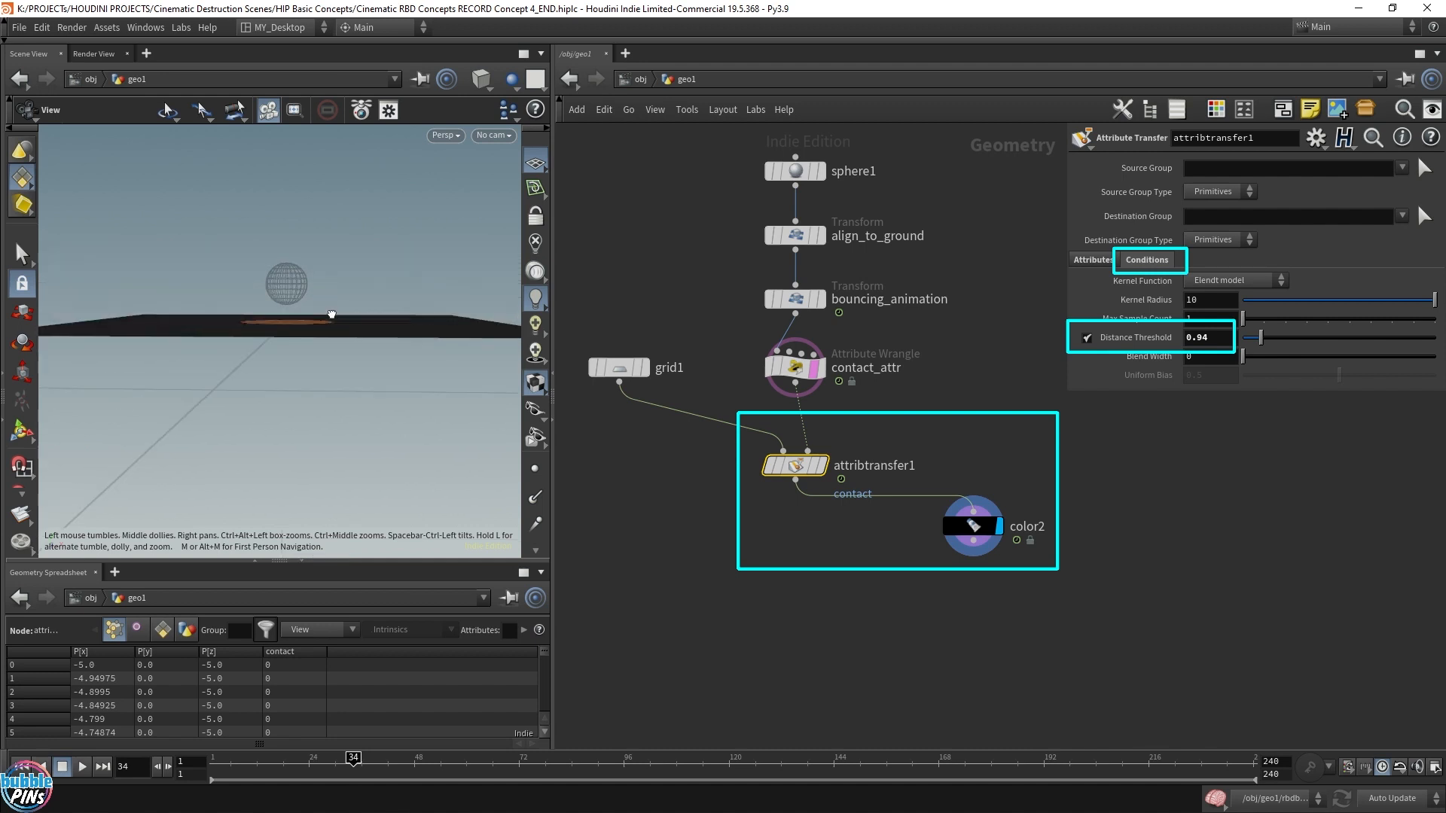
# Set attribtransfer1's distance threshold to 0.1
pyautogui.moveTo(1223, 337); pyautogui.dragTo(1088, 339)
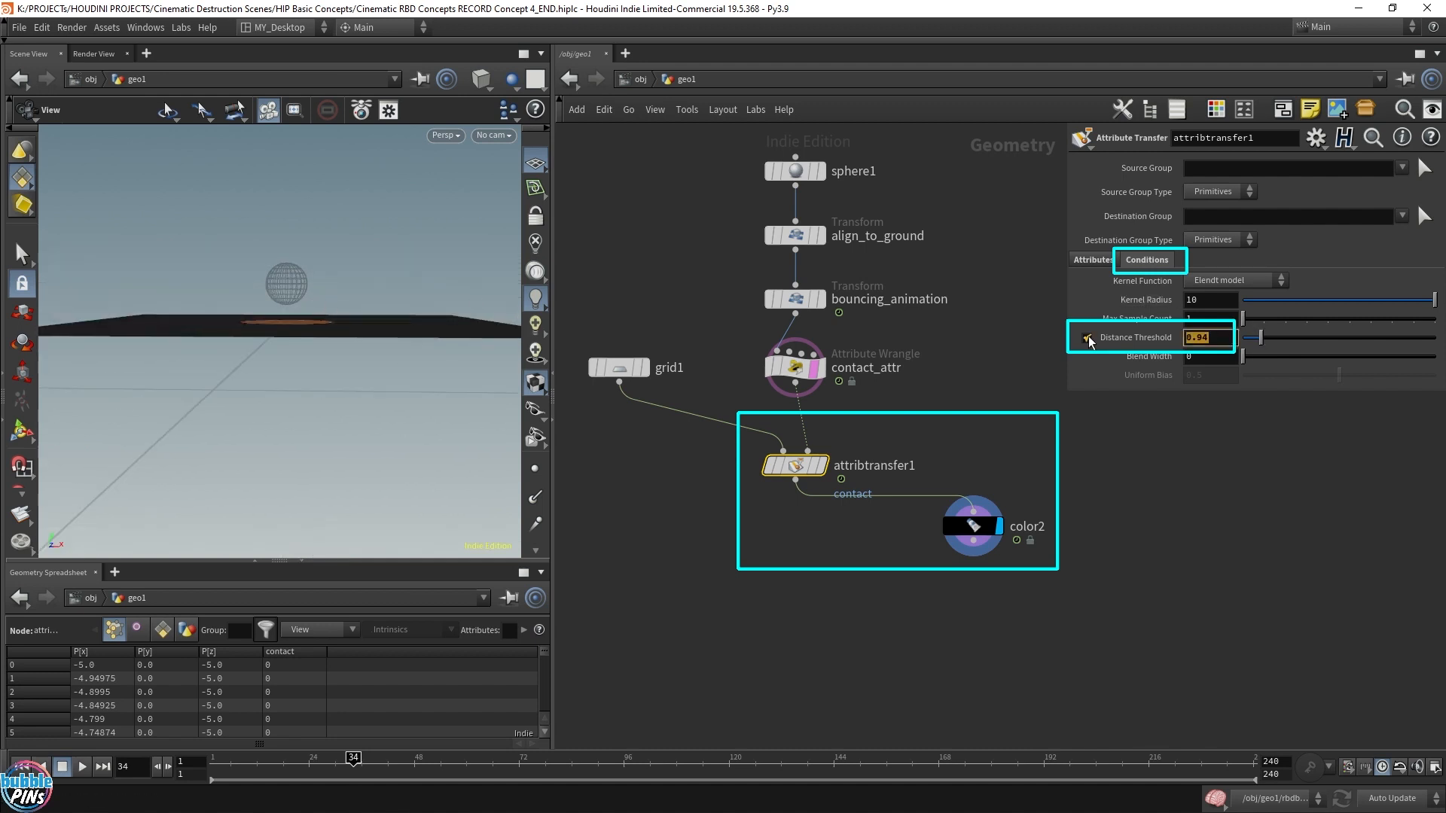
pyautogui.write('0.')
pyautogui.write('1')
pyautogui.press('Return')
# Play and step through the animation around frame 30 to examine when the grid is colored under the sphere
pyautogui.moveTo(332, 316); pyautogui.dragTo(364, 241)
pyautogui.press('Left')
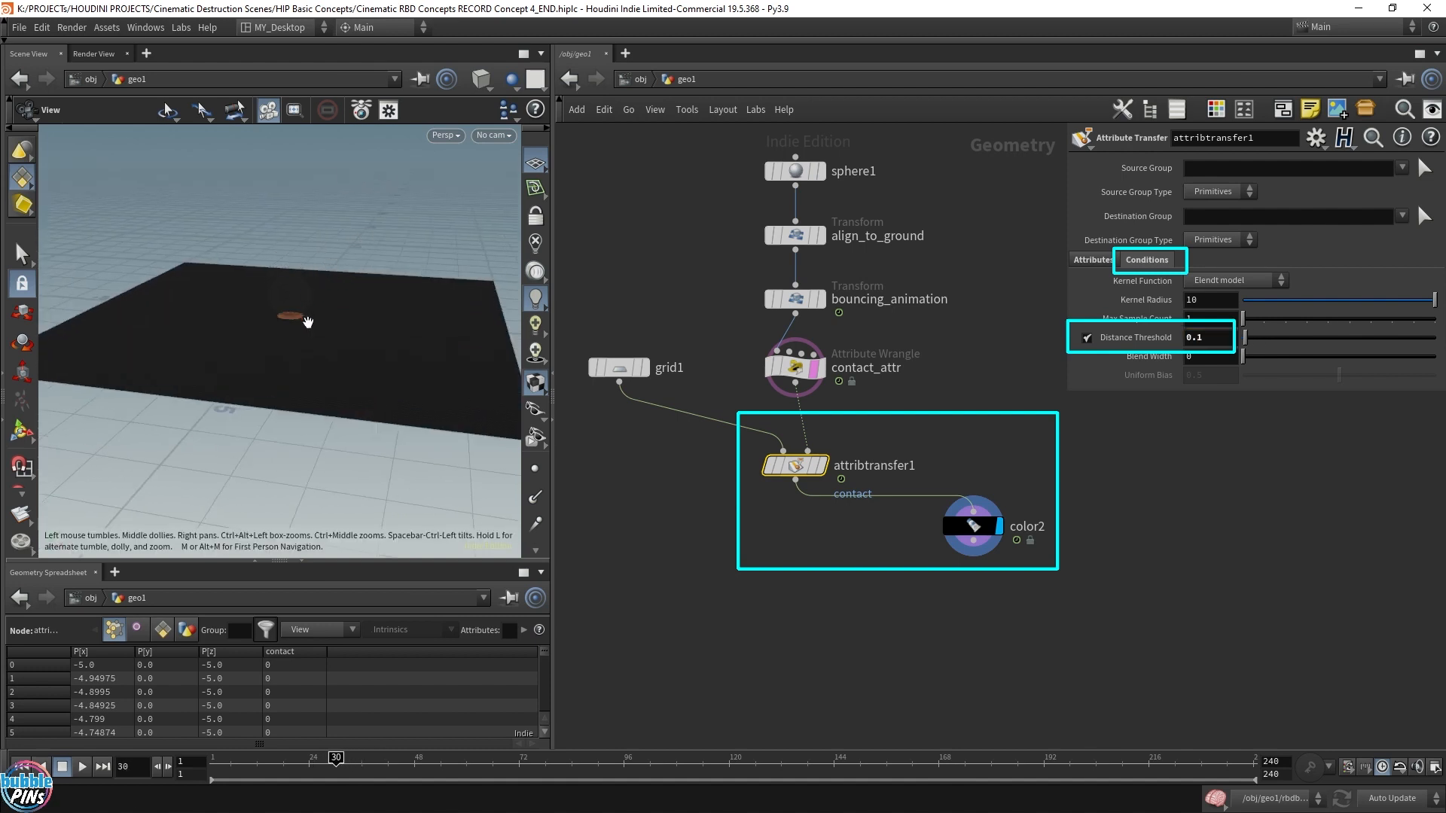
pyautogui.moveTo(307, 323); pyautogui.dragTo(317, 400)
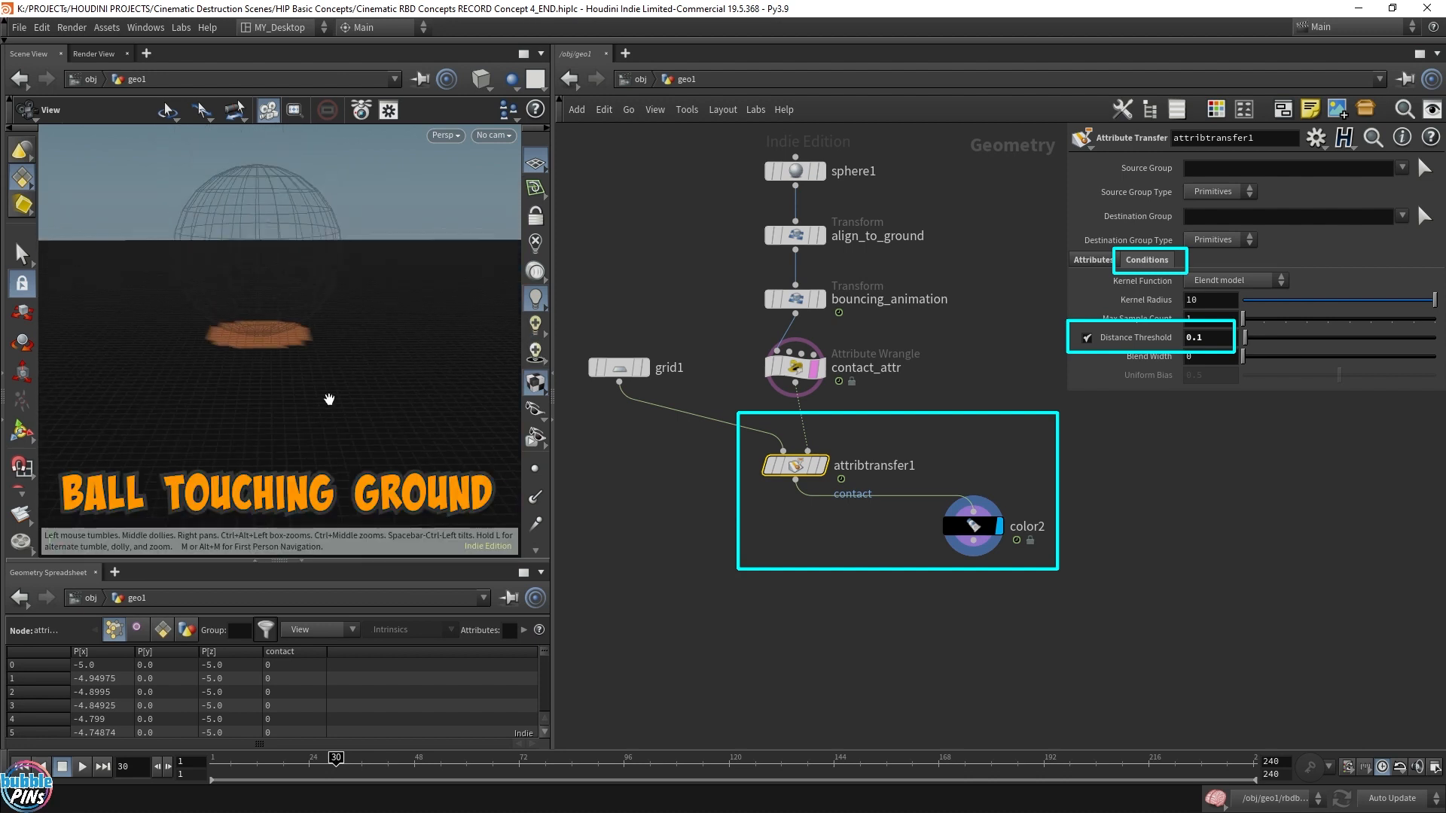
pyautogui.press('Left')
pyautogui.press('Right')
pyautogui.press('Up')
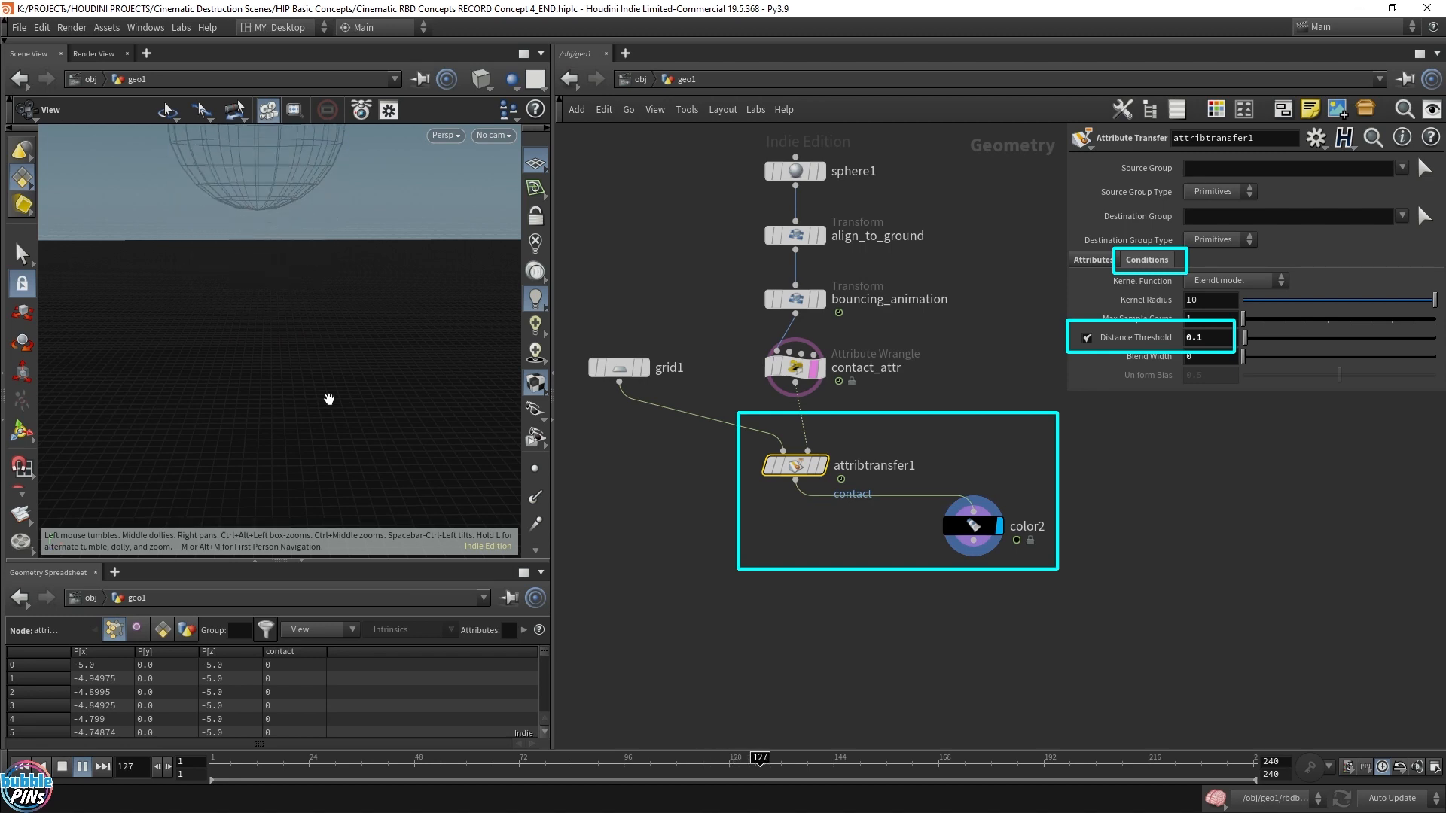
pyautogui.hotkey('ctrl', 'Up')
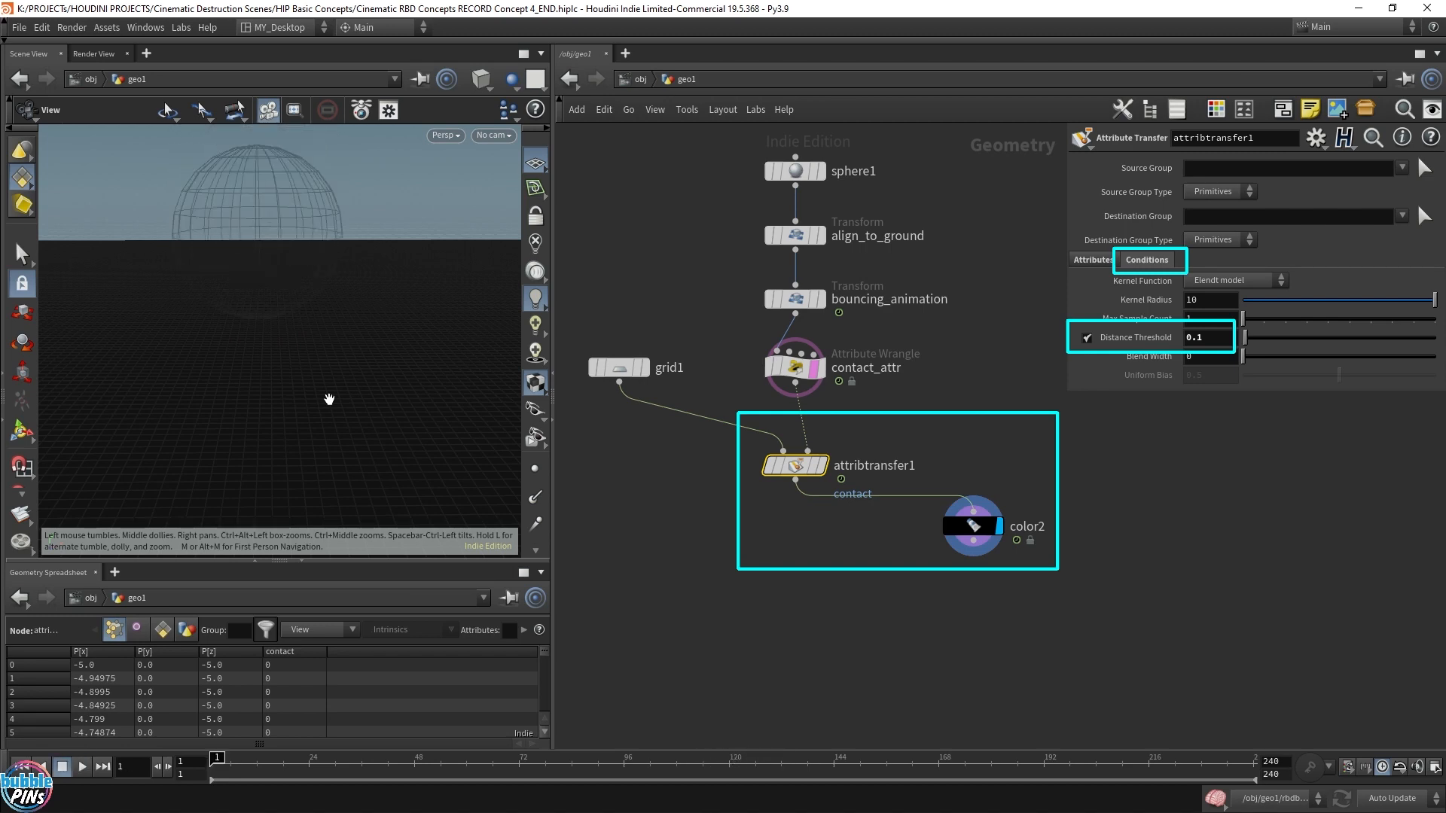
pyautogui.press('Up')
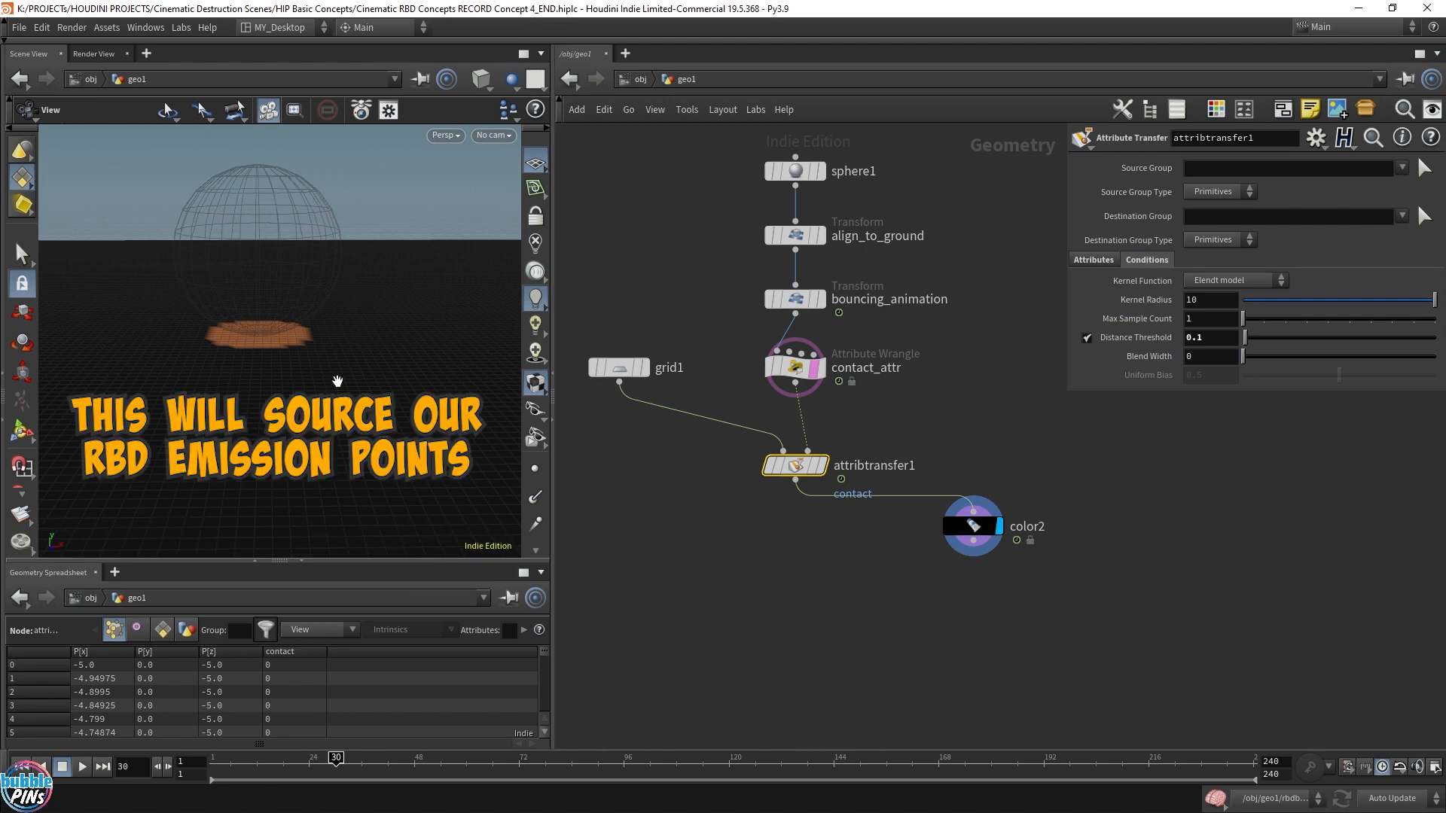
# Add a Blast node below attribtransfer1, connect it to that node's output and display it
pyautogui.scroll(-4, 804, 555)
pyautogui.moveTo(813, 625); pyautogui.dragTo(1000, 485, button='middle')
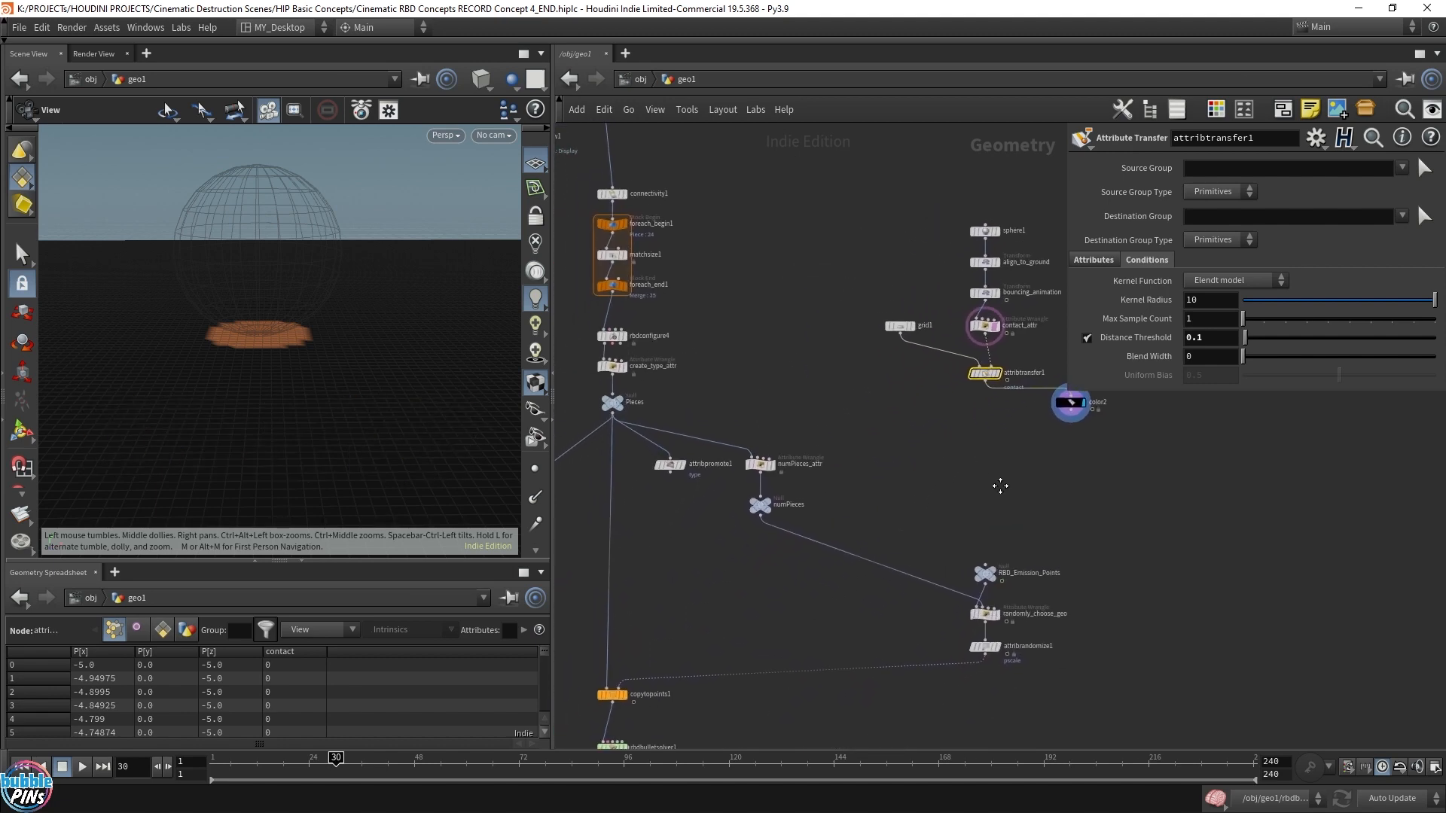
pyautogui.scroll(-3, 1000, 485)
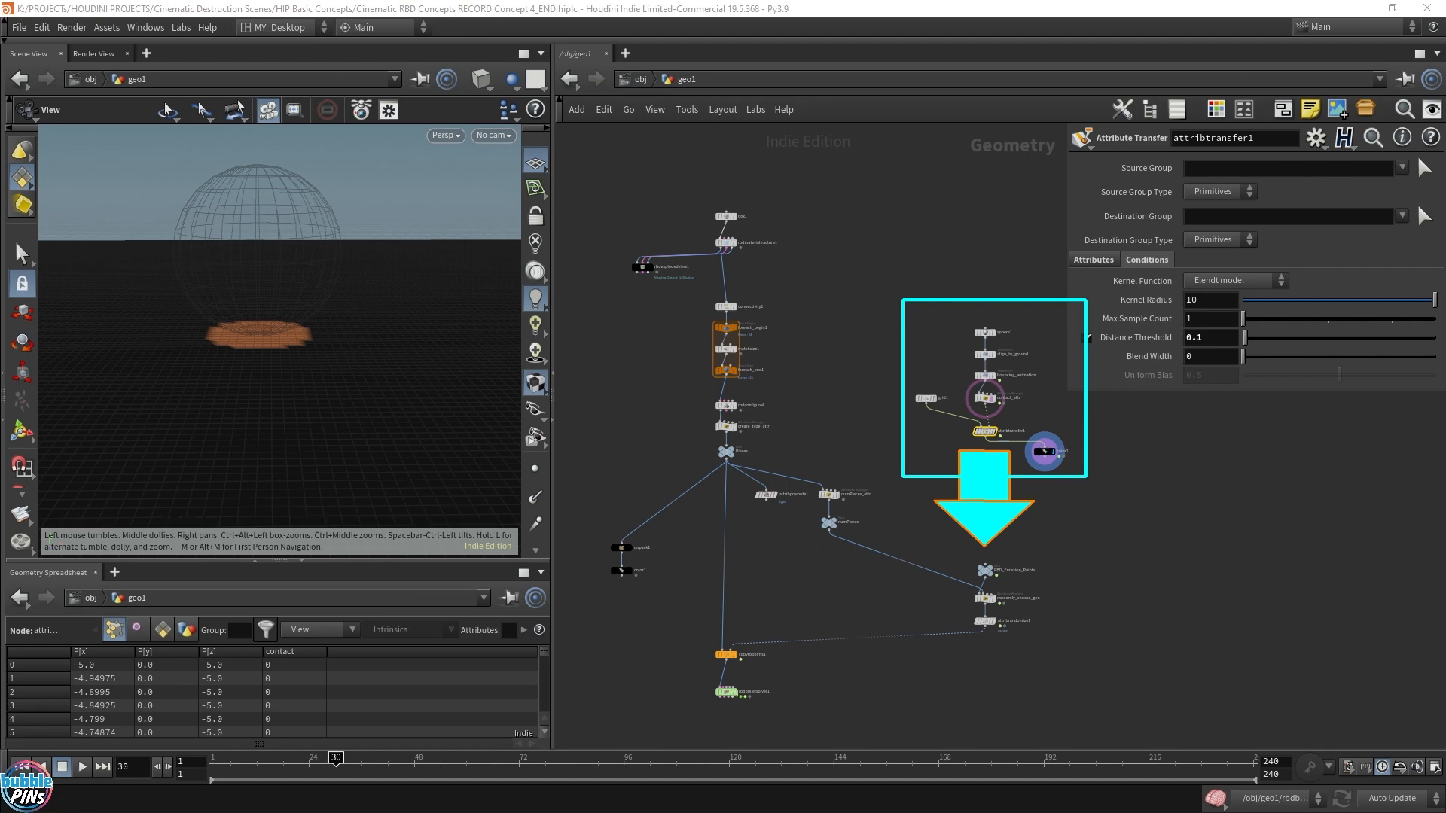
pyautogui.click(856, 436)
pyautogui.scroll(5, 977, 485)
pyautogui.moveTo(977, 485); pyautogui.dragTo(780, 634, button='middle')
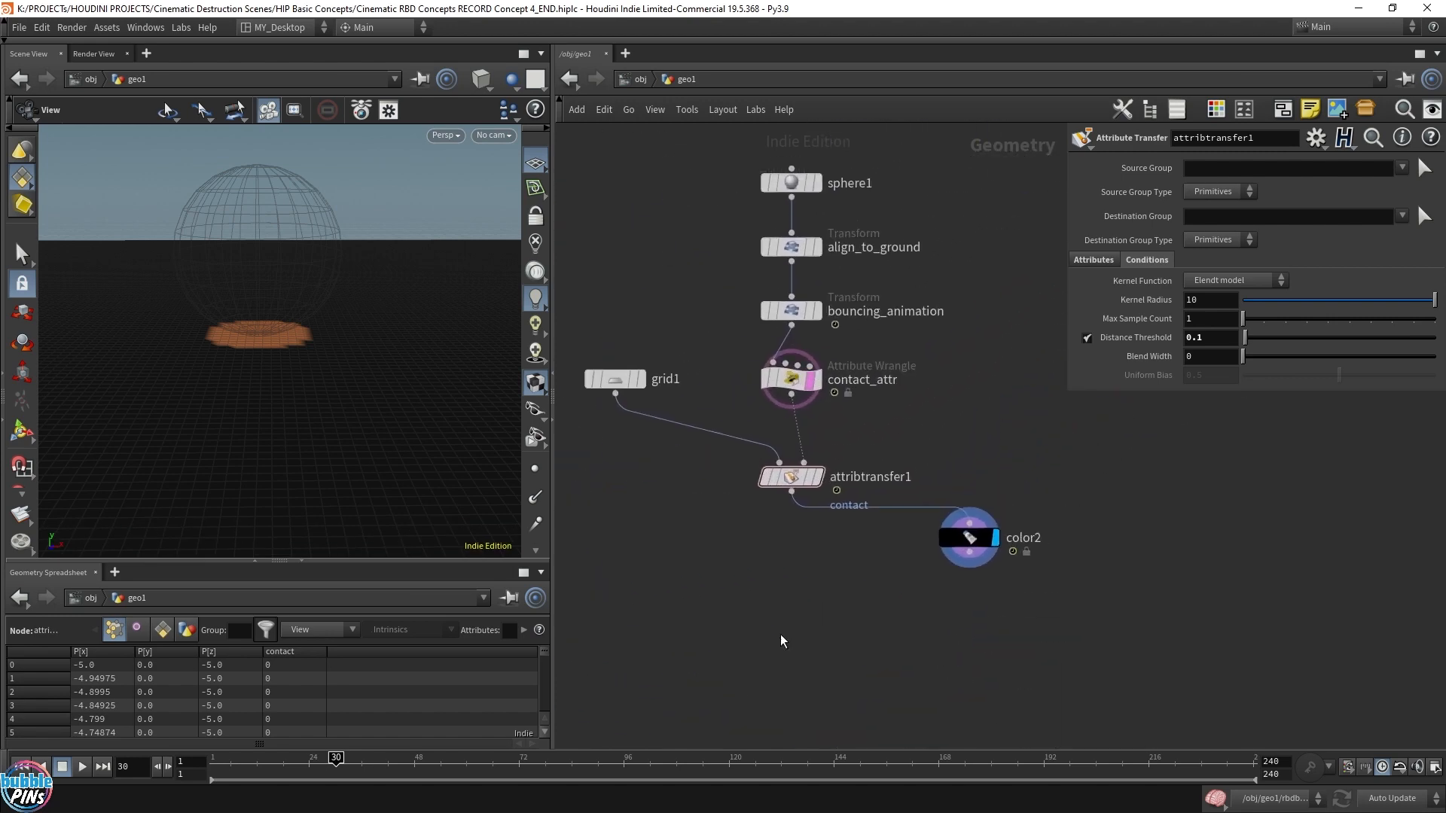
pyautogui.press('Tab')
pyautogui.write('null')
pyautogui.press('Return')
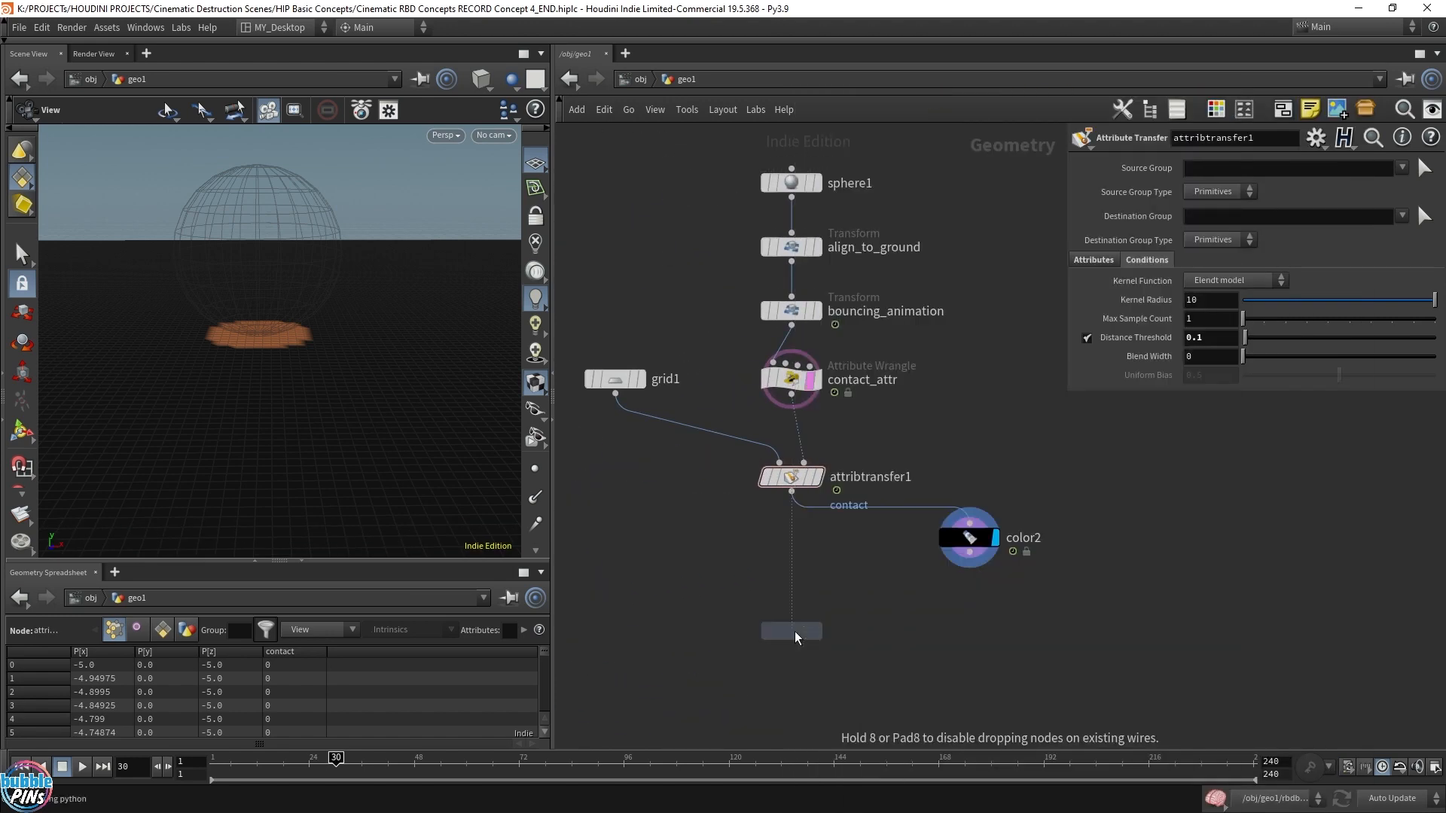
pyautogui.click(794, 631)
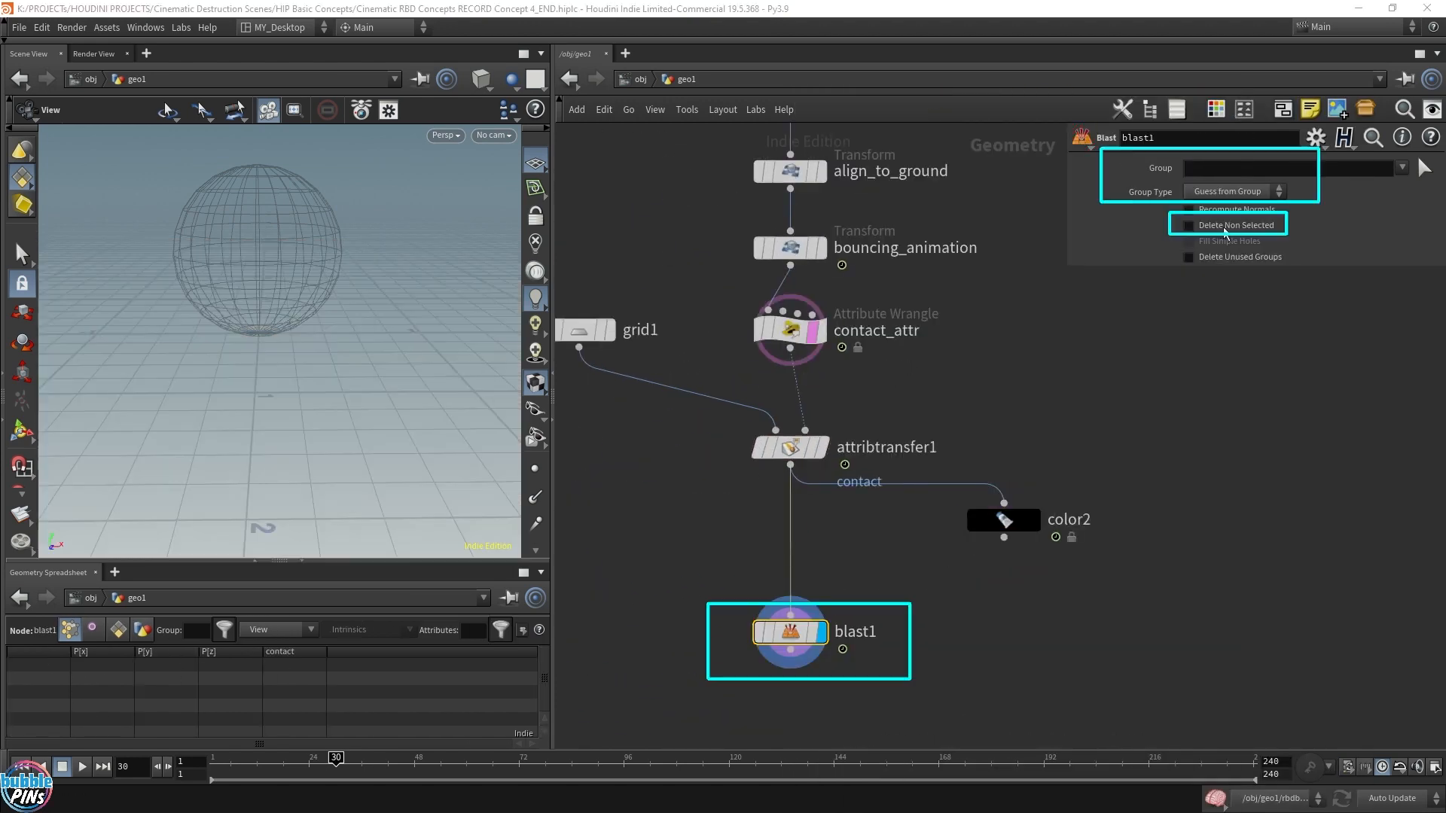
pyautogui.click(1224, 230)
pyautogui.click(1235, 192)
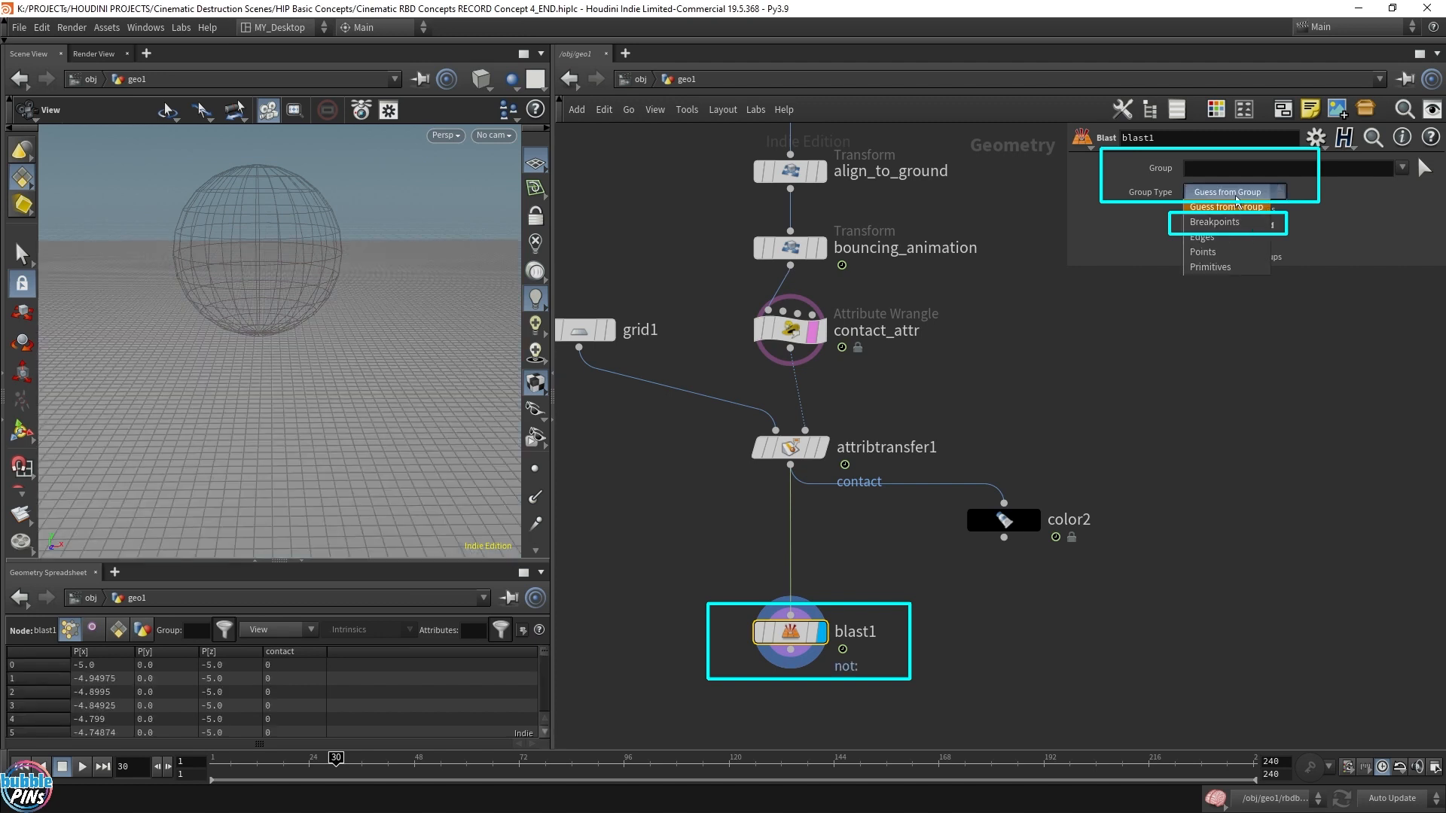
pyautogui.click(1220, 250)
pyautogui.click(1227, 172)
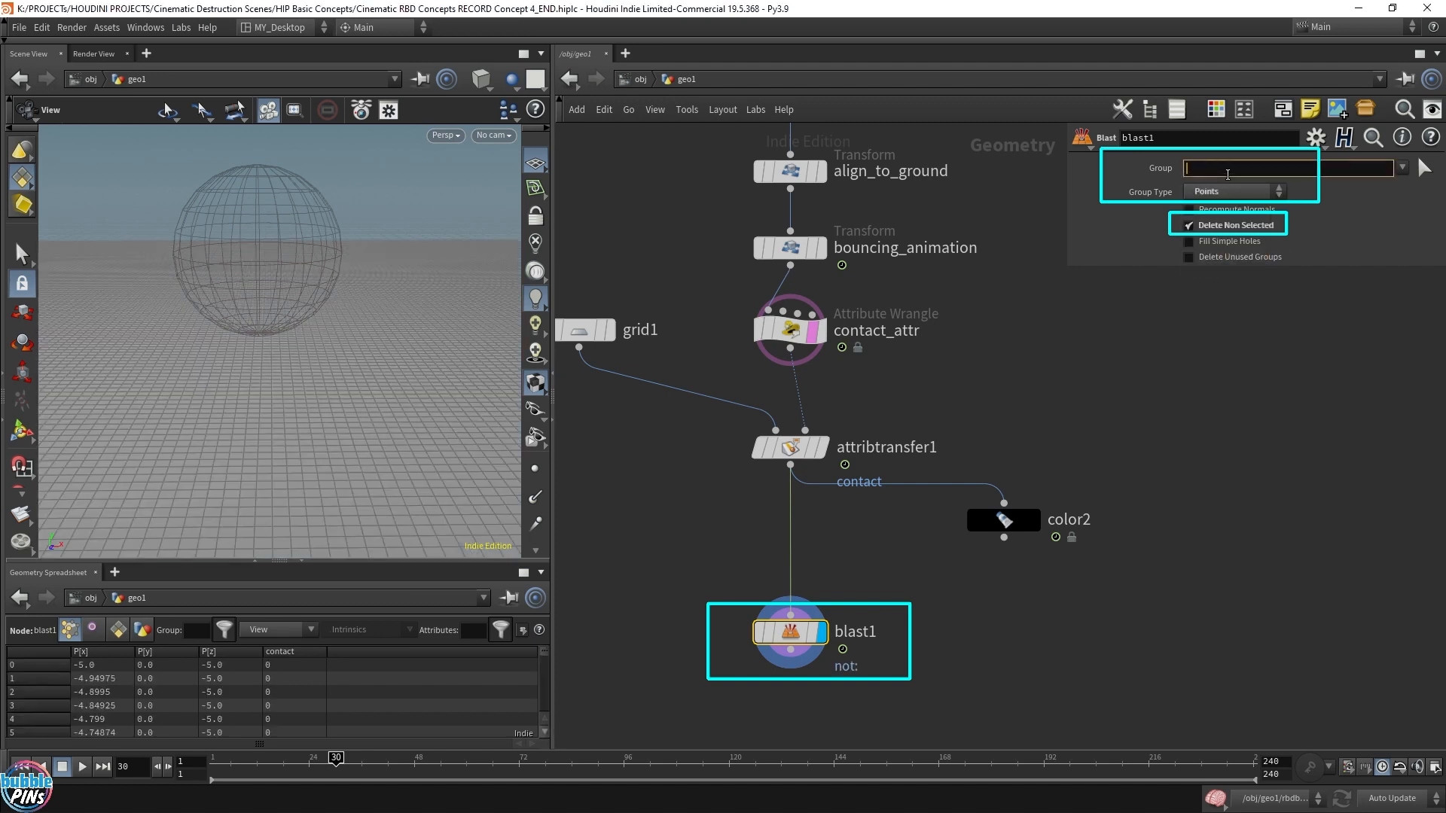
pyautogui.write('@contact=1')
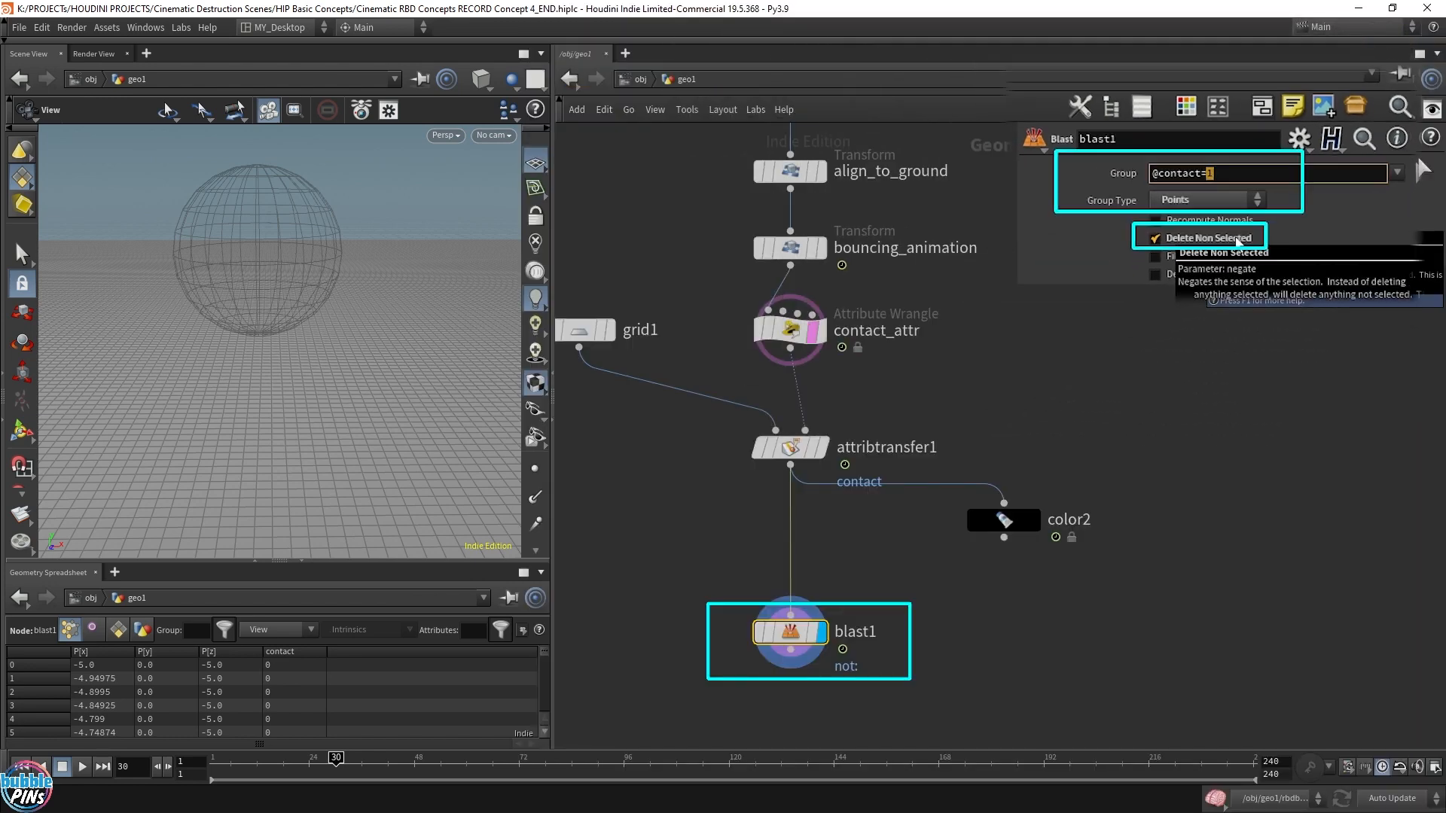
pyautogui.press('Return')
# Step through the frames around frame 30 and briefly show point markers to examine the geometry kept by blast1
pyautogui.moveTo(218, 329)
pyautogui.mouseDown()
pyautogui.moveTo(215, 357)
pyautogui.moveTo(185, 351)
pyautogui.moveTo(194, 317)
pyautogui.mouseUp()
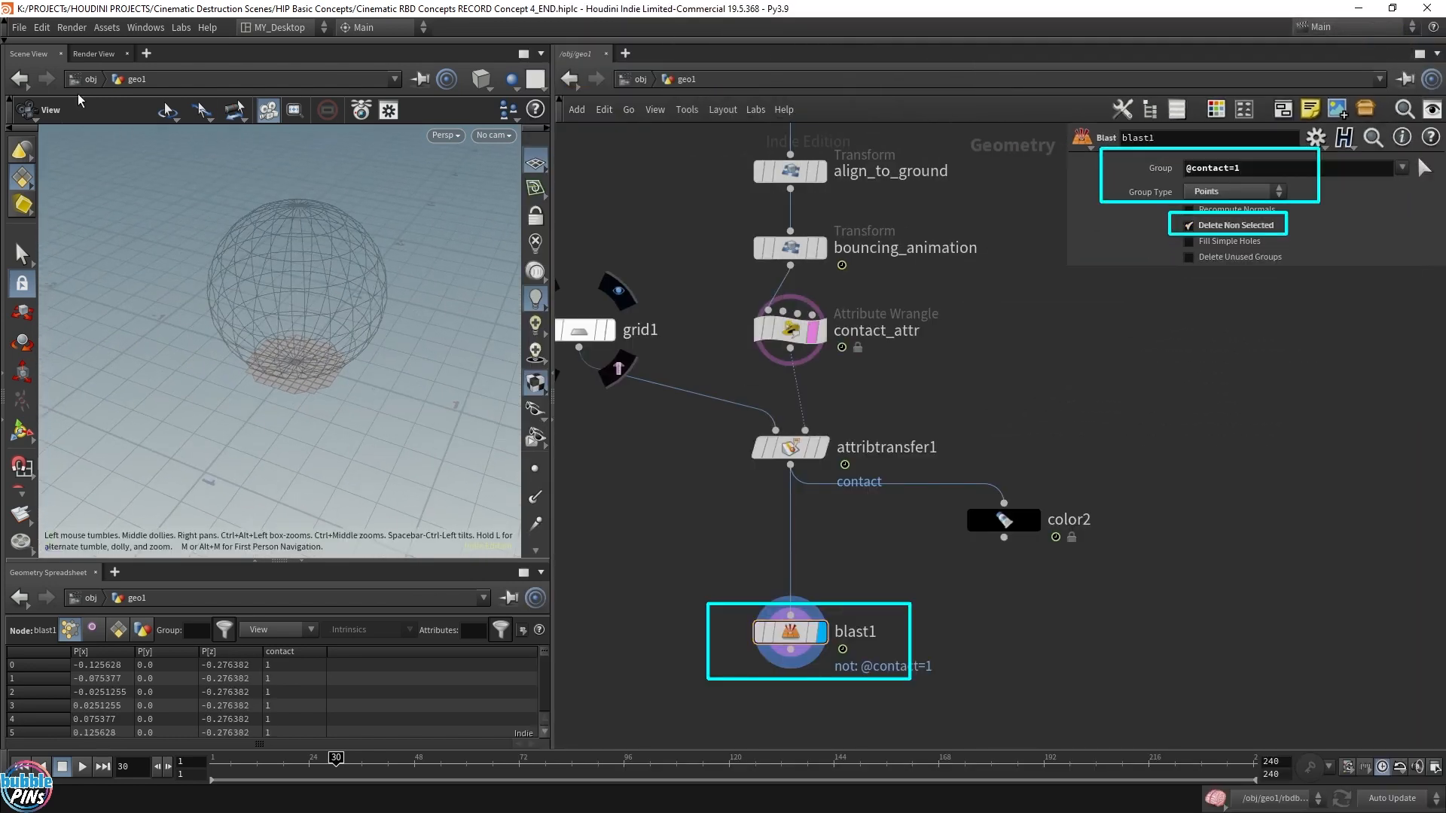
pyautogui.press('Right')
pyautogui.press('Right')
pyautogui.press('Right')
pyautogui.press('Left')
pyautogui.press('Left')
pyautogui.press('Left')
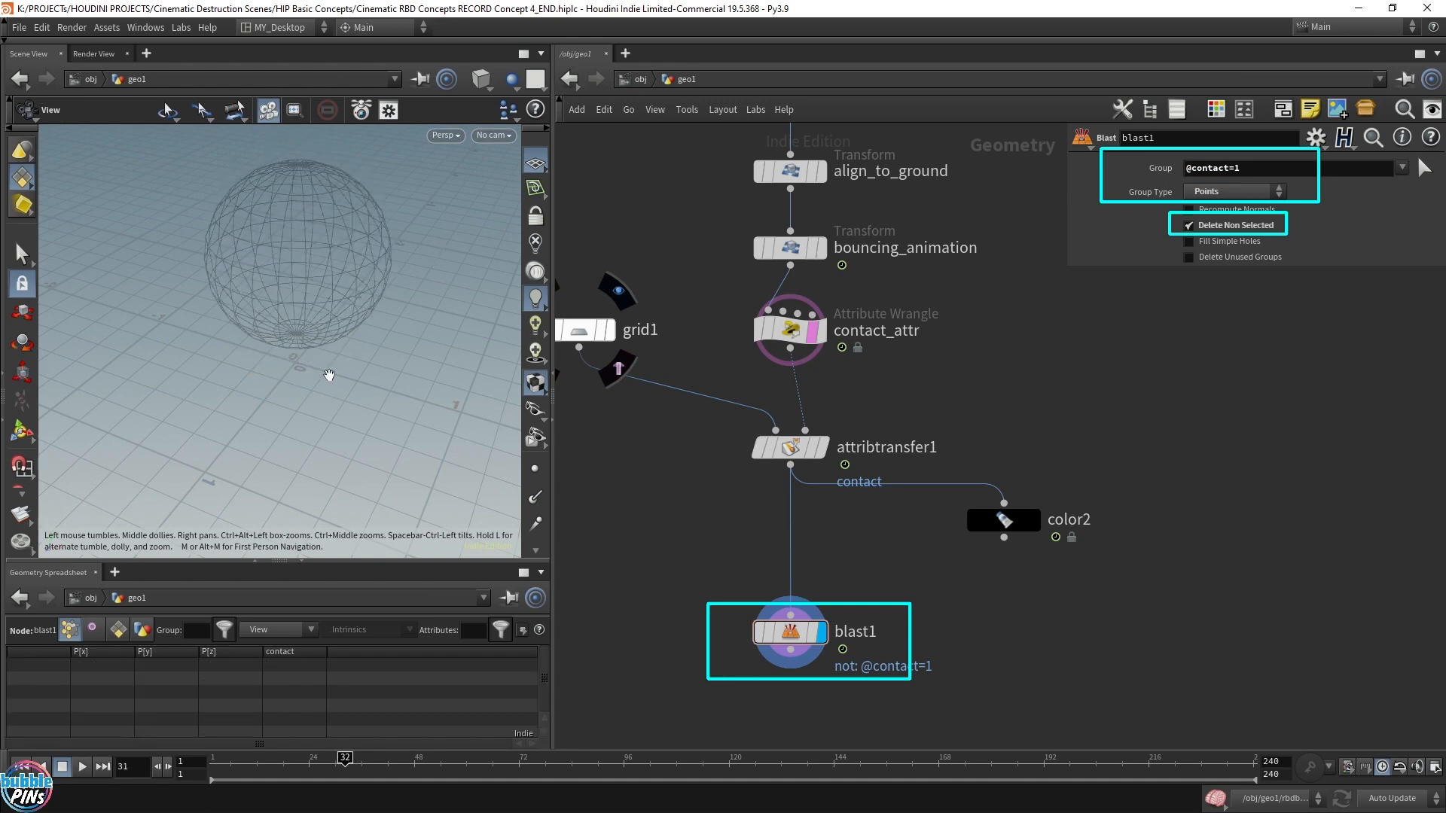
pyautogui.press('Right')
pyautogui.press('Right')
pyautogui.press('Left')
pyautogui.press('Left')
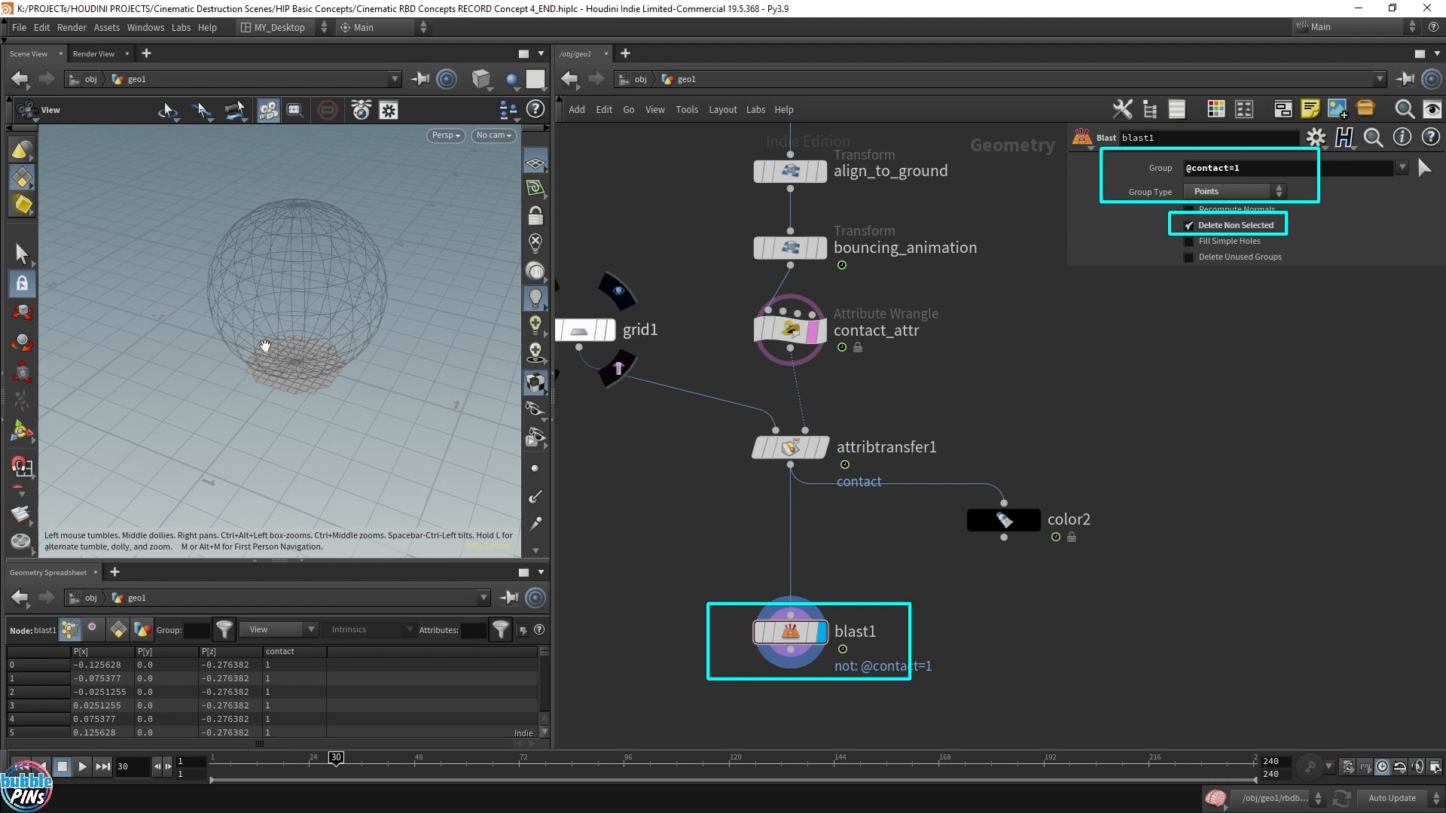
pyautogui.click(536, 471)
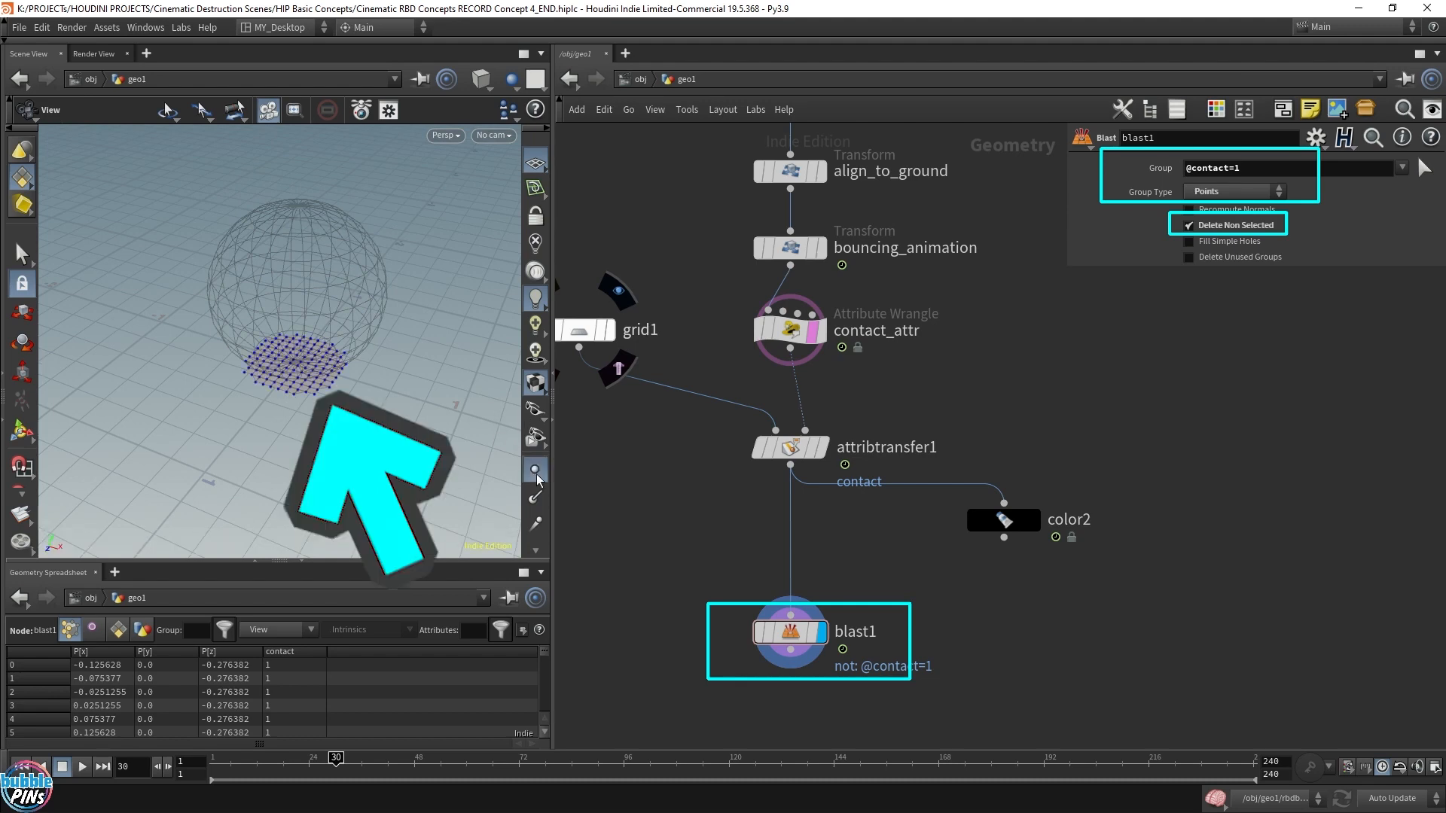
pyautogui.click(535, 473)
# Add a Scatter node below blast1, connect it to blast1's output and display it
pyautogui.press('Tab')
pyautogui.write('scat')
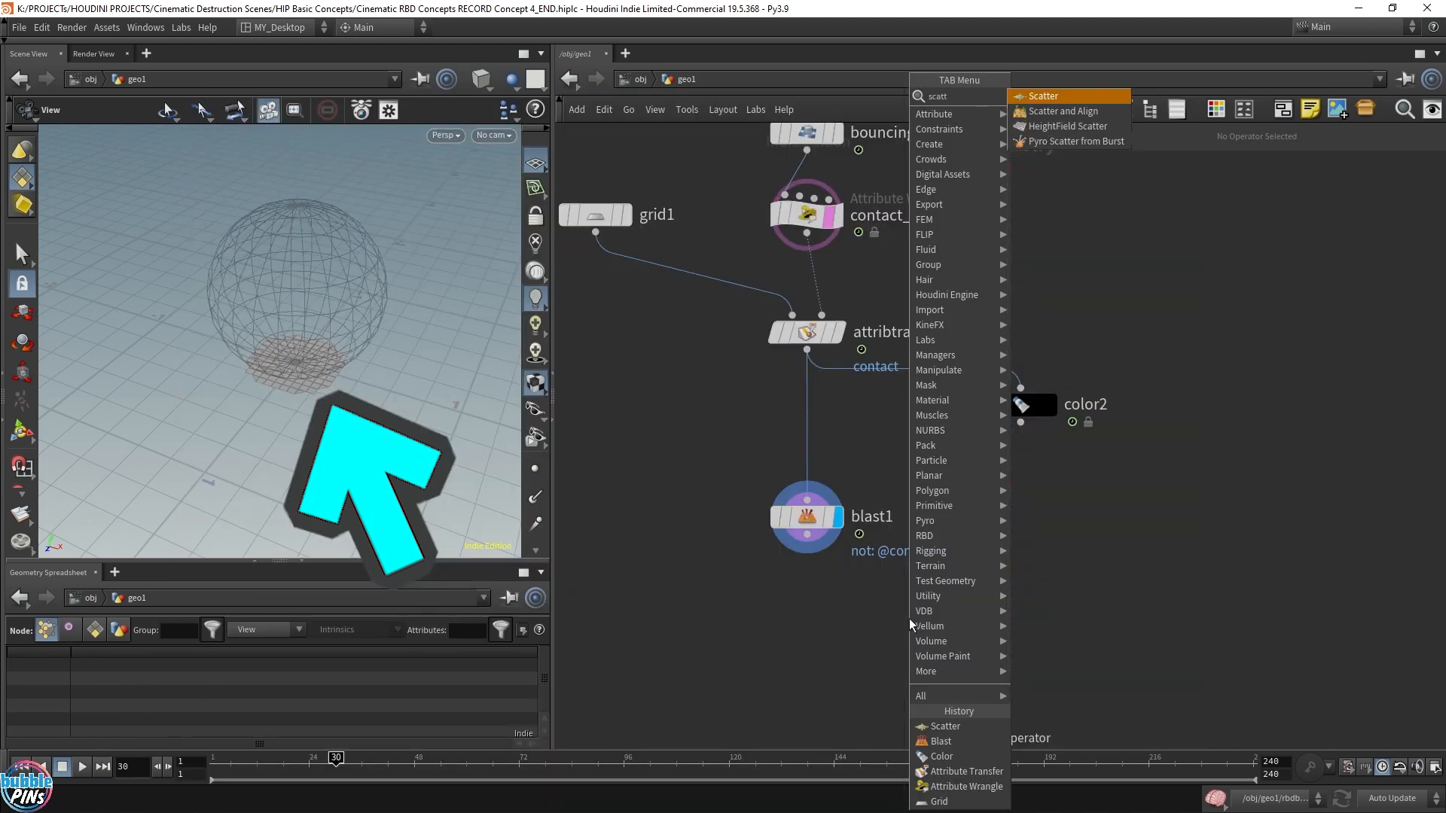
pyautogui.press('Return')
pyautogui.click(807, 648)
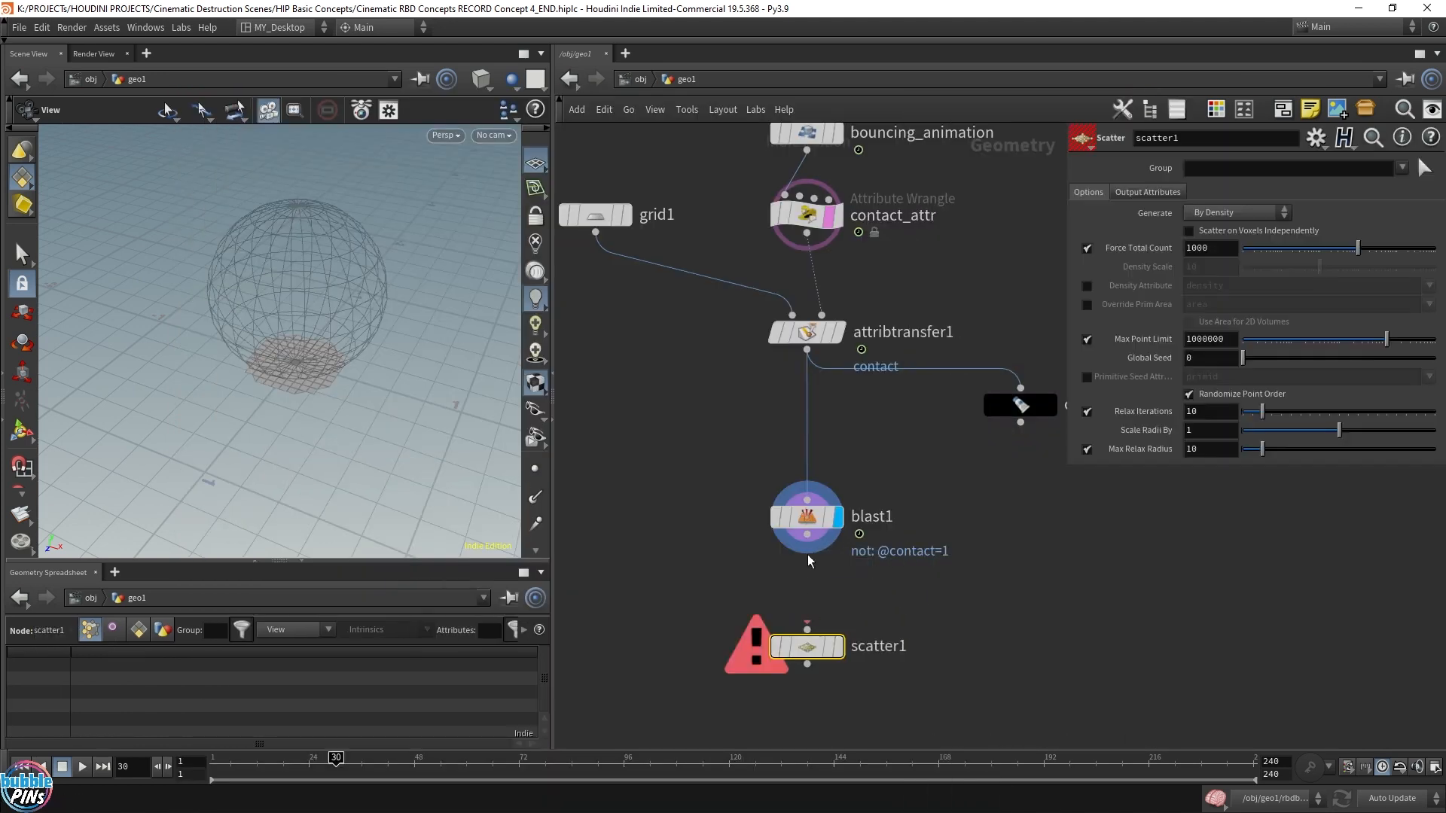
pyautogui.moveTo(806, 536); pyautogui.dragTo(807, 635)
pyautogui.click(838, 647)
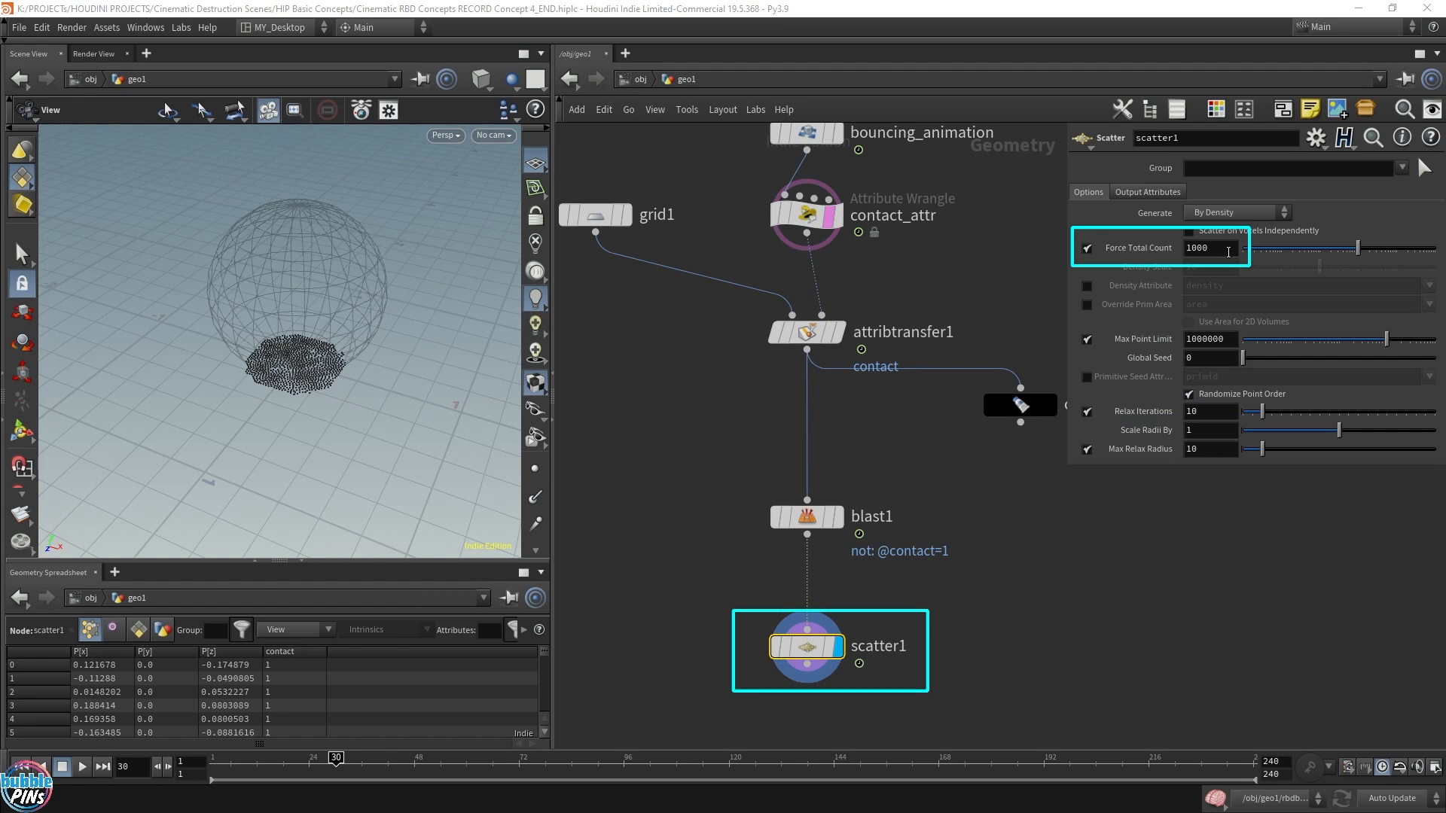
# Set scatter1's forced total point count to 3
pyautogui.moveTo(1221, 251); pyautogui.dragTo(1168, 252)
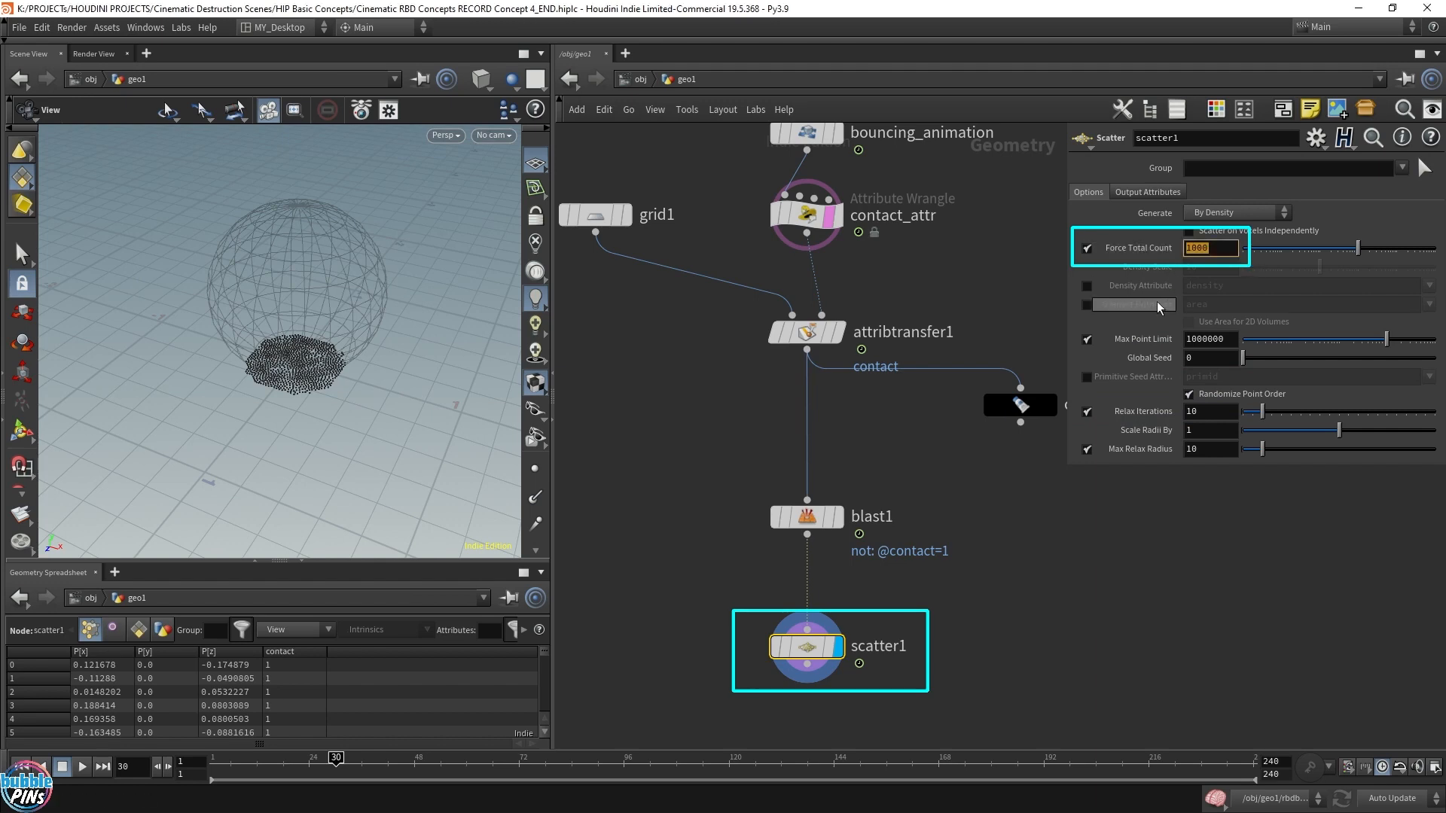
pyautogui.write('3')
pyautogui.press('Return')
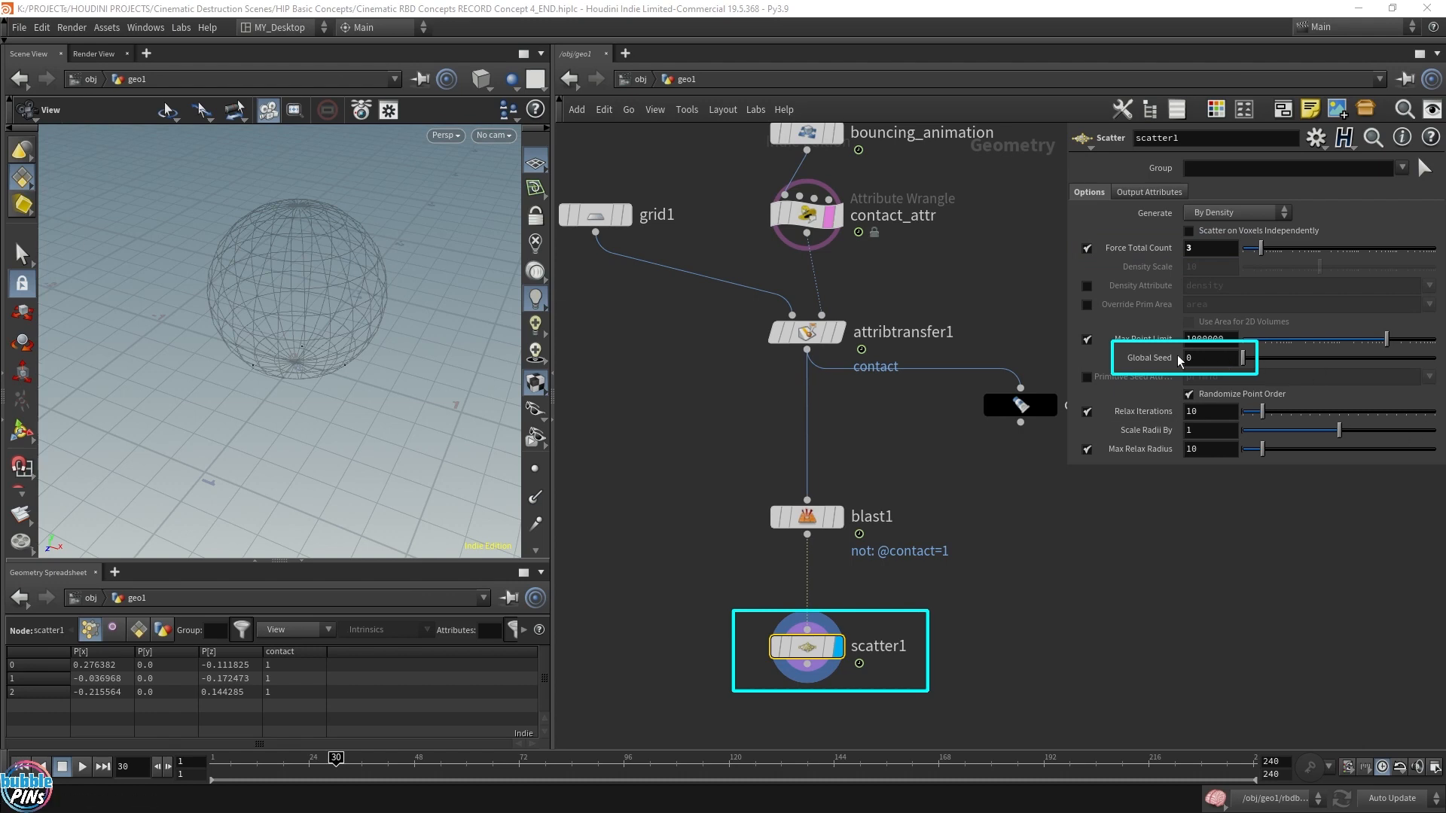
# Show point markers in the viewport and set their marker size to 9 in the display options
pyautogui.click(535, 468)
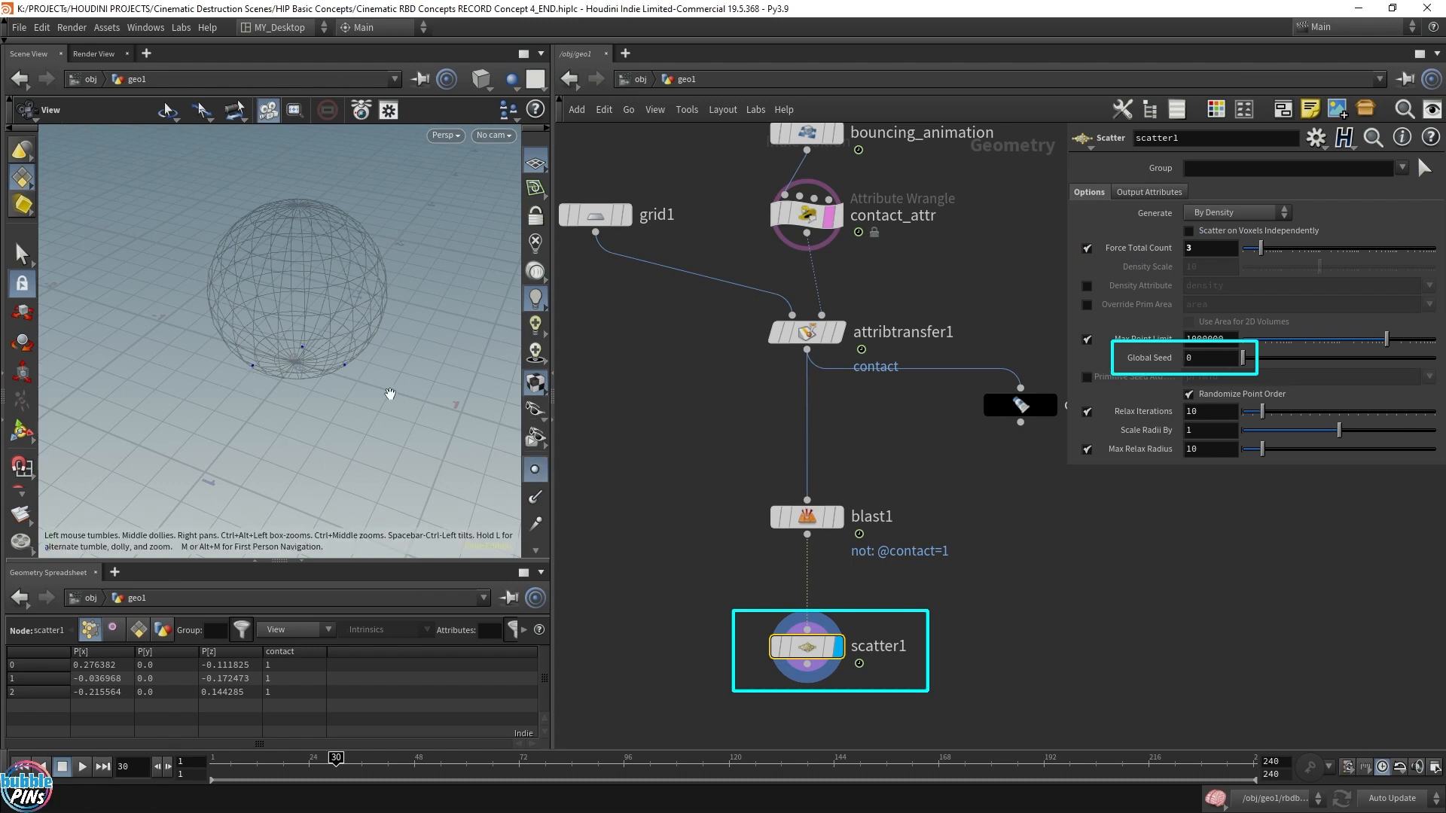
pyautogui.press('d')
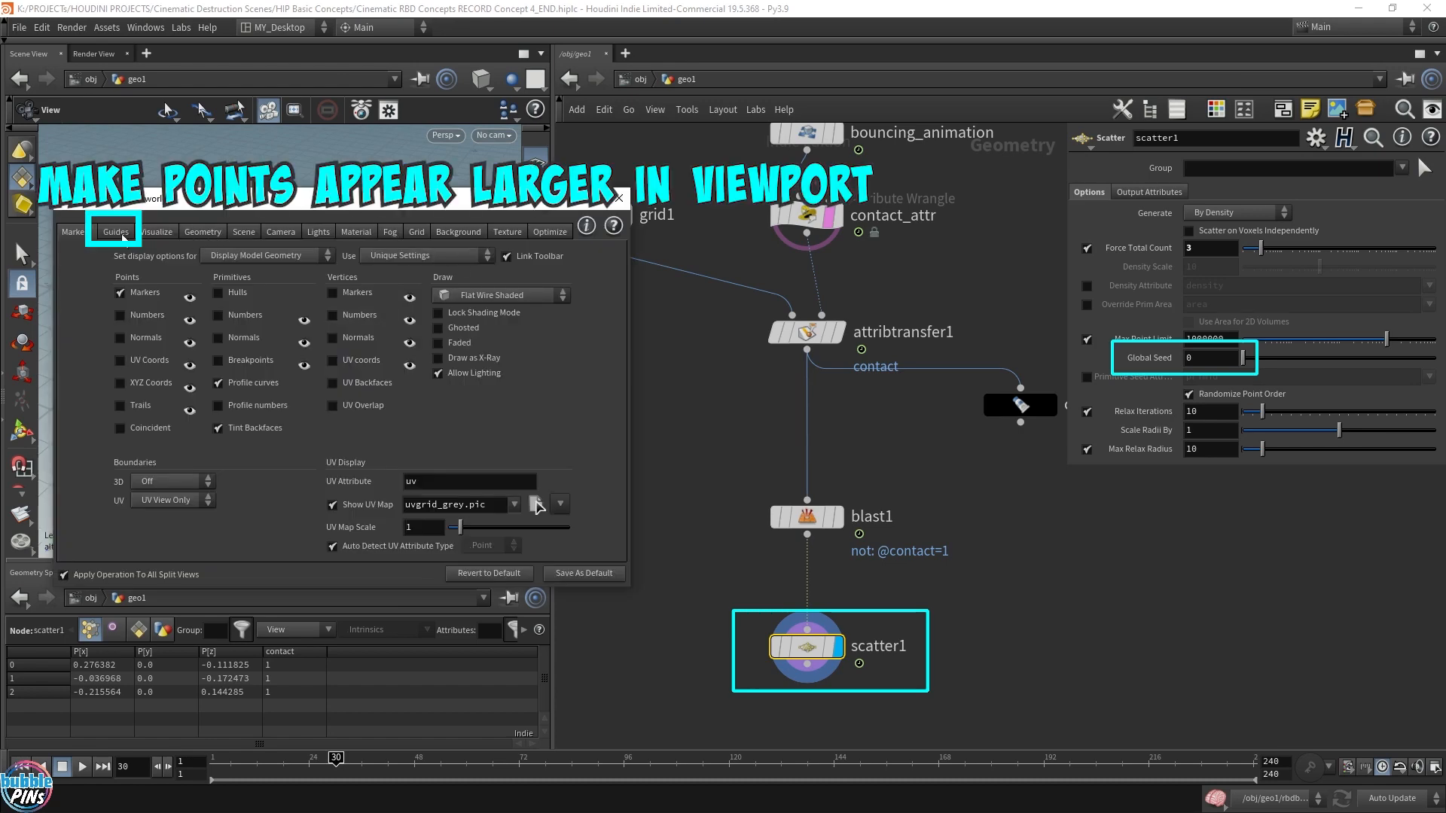
pyautogui.click(116, 232)
pyautogui.write('9')
pyautogui.press('Return')
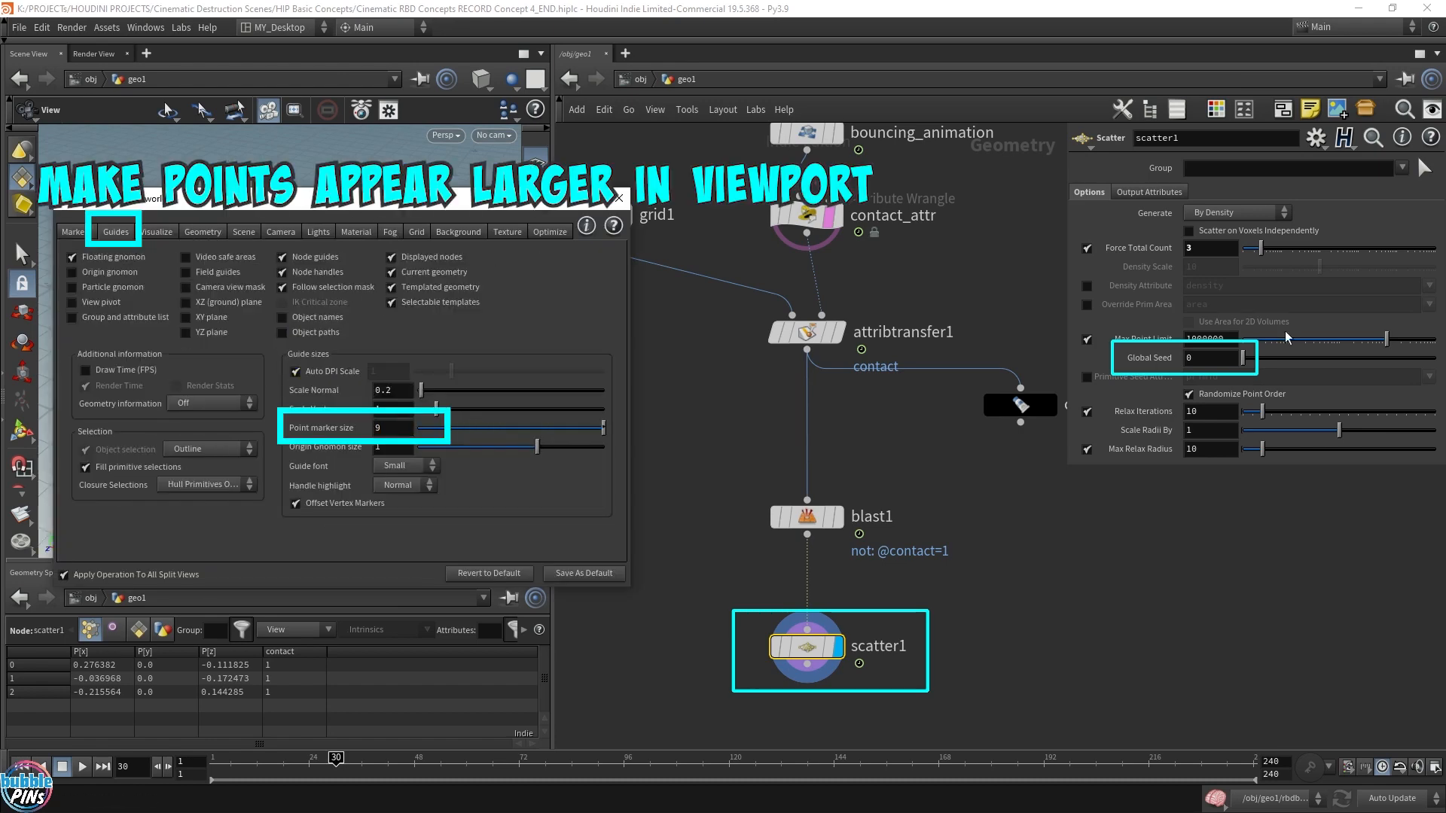
pyautogui.click(619, 198)
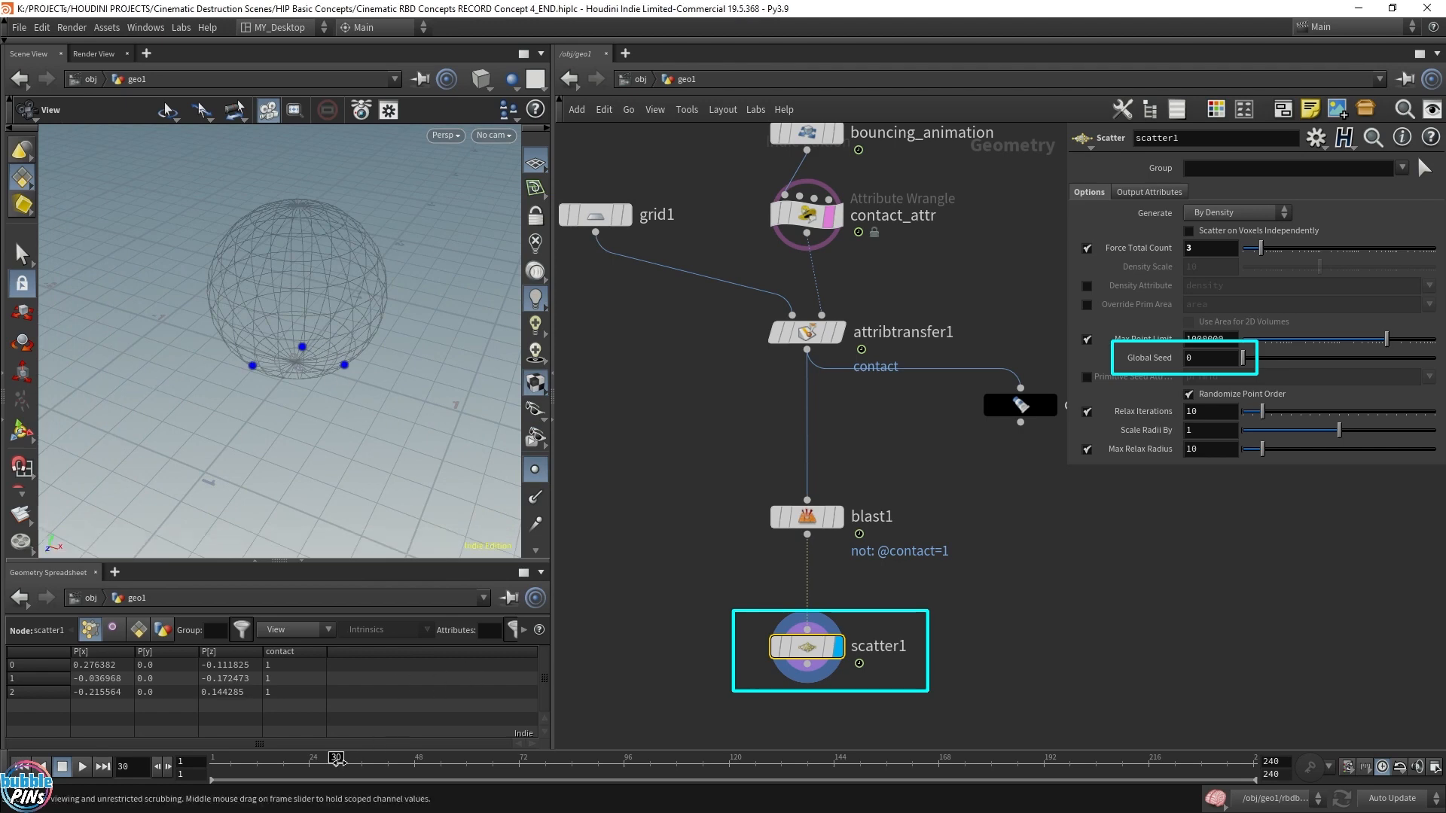
# Scrub the timeline to frame 90 to compare the scattered point positions with those at frame 30
pyautogui.moveTo(337, 759); pyautogui.dragTo(598, 758)
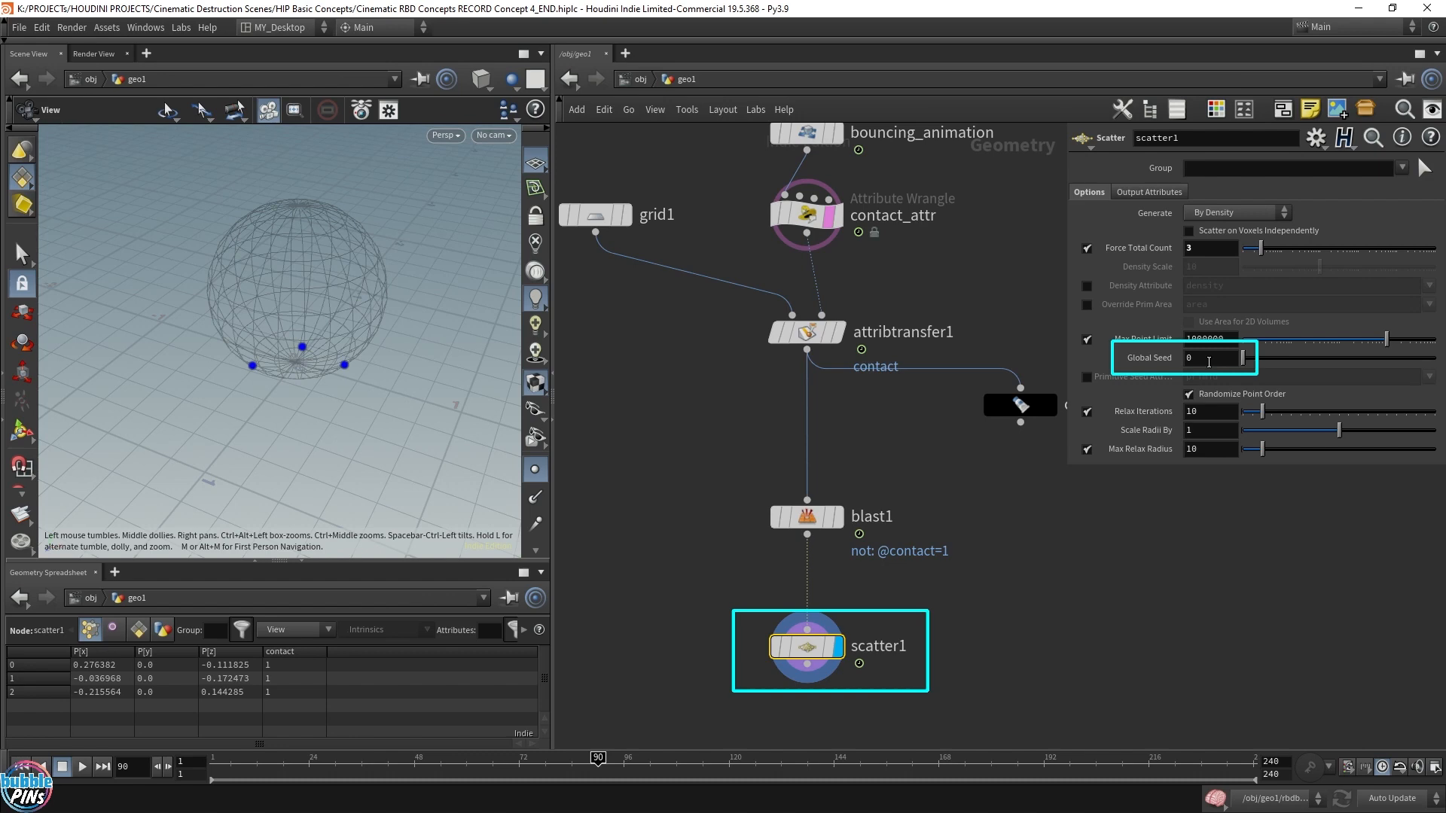
# Set scatter1's Global Seed to the frame variable $F
pyautogui.click(1208, 361)
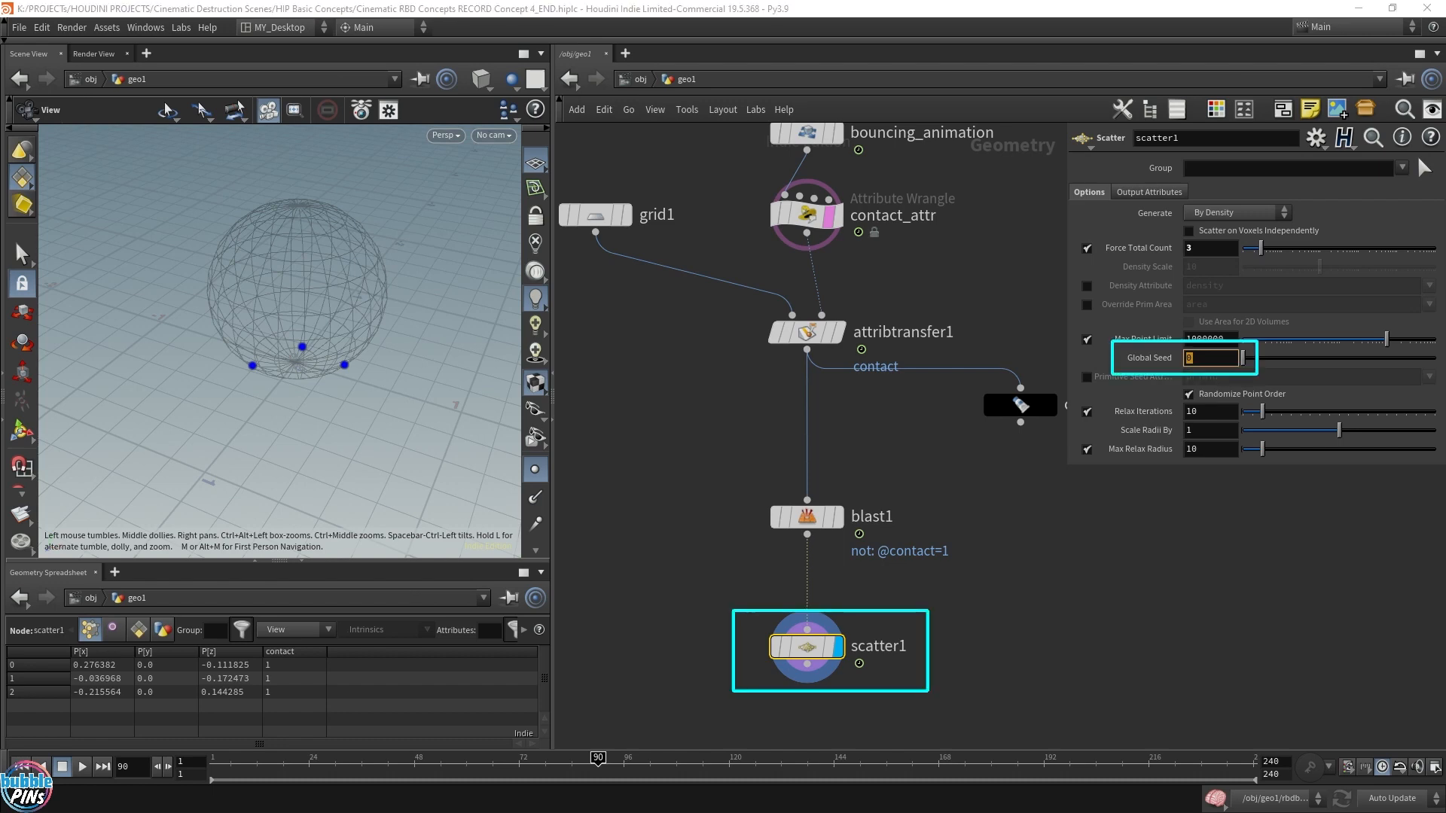
pyautogui.write('$F')
pyautogui.press('Return')
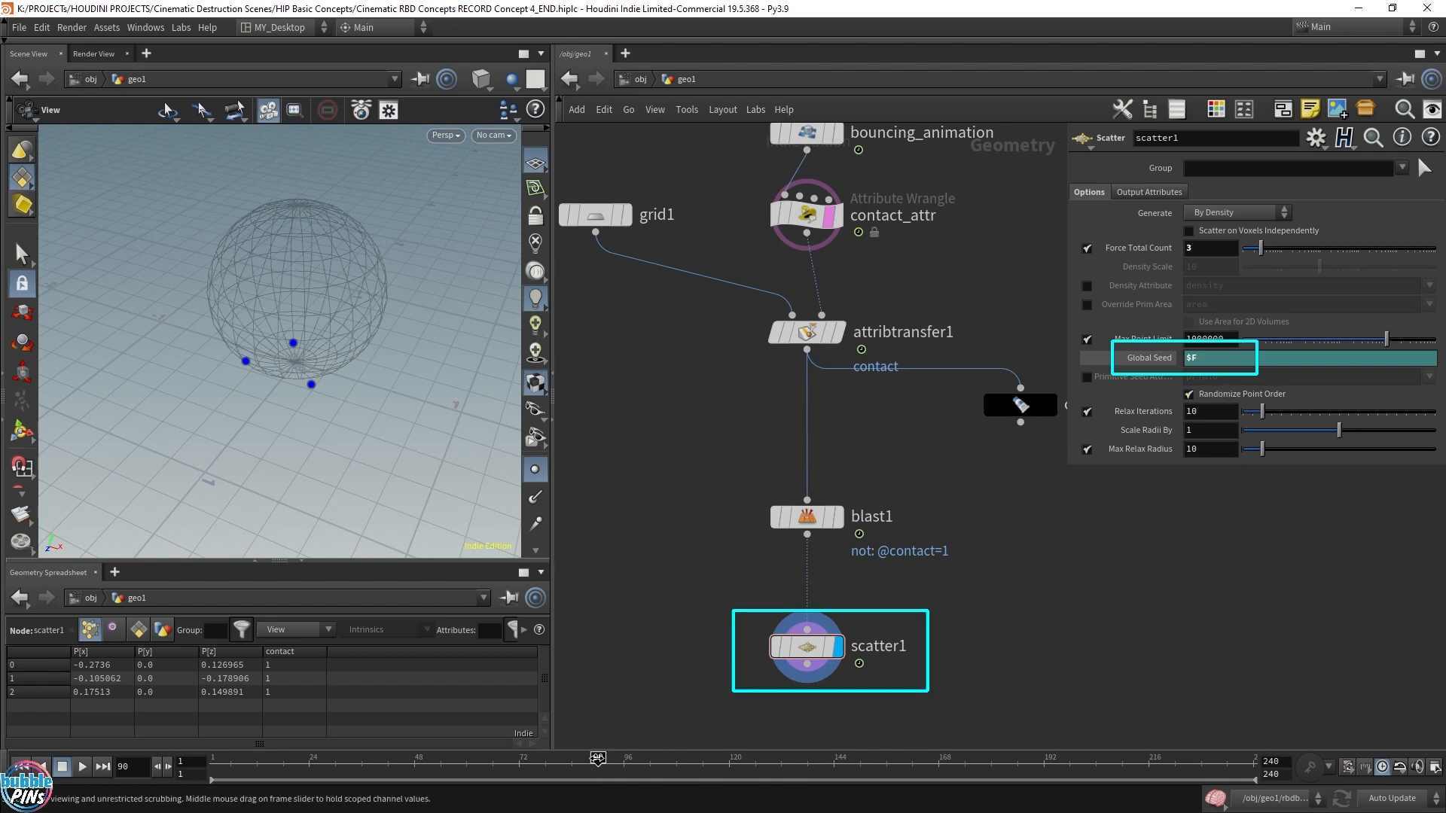
# Scrub the timeline to frame 120 to compare the point positions, and turn off scatter1's Relax Iterations
pyautogui.moveTo(598, 758)
pyautogui.mouseDown()
pyautogui.moveTo(736, 759)
pyautogui.moveTo(600, 758)
pyautogui.mouseUp()
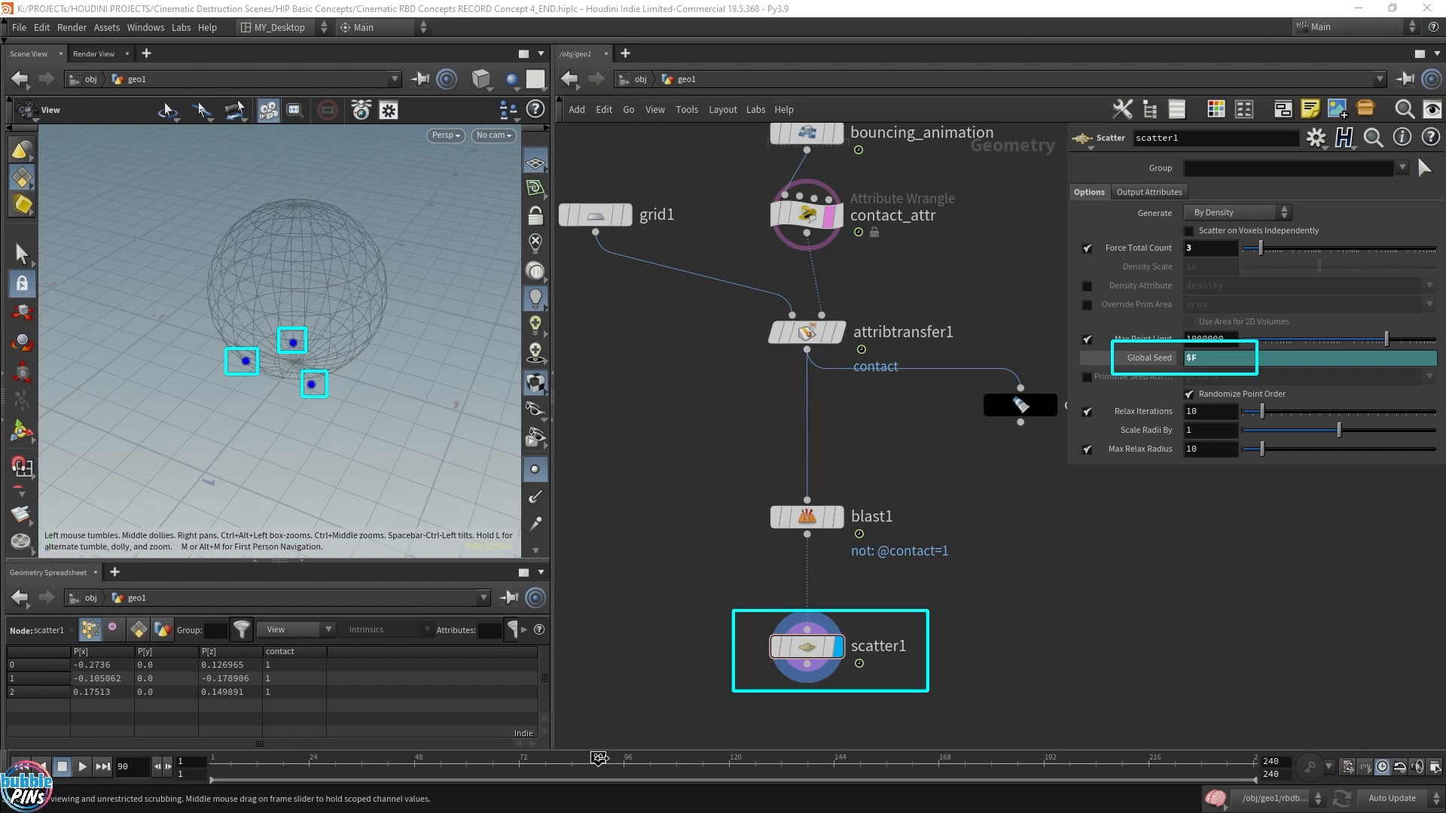
pyautogui.moveTo(599, 758); pyautogui.dragTo(735, 778)
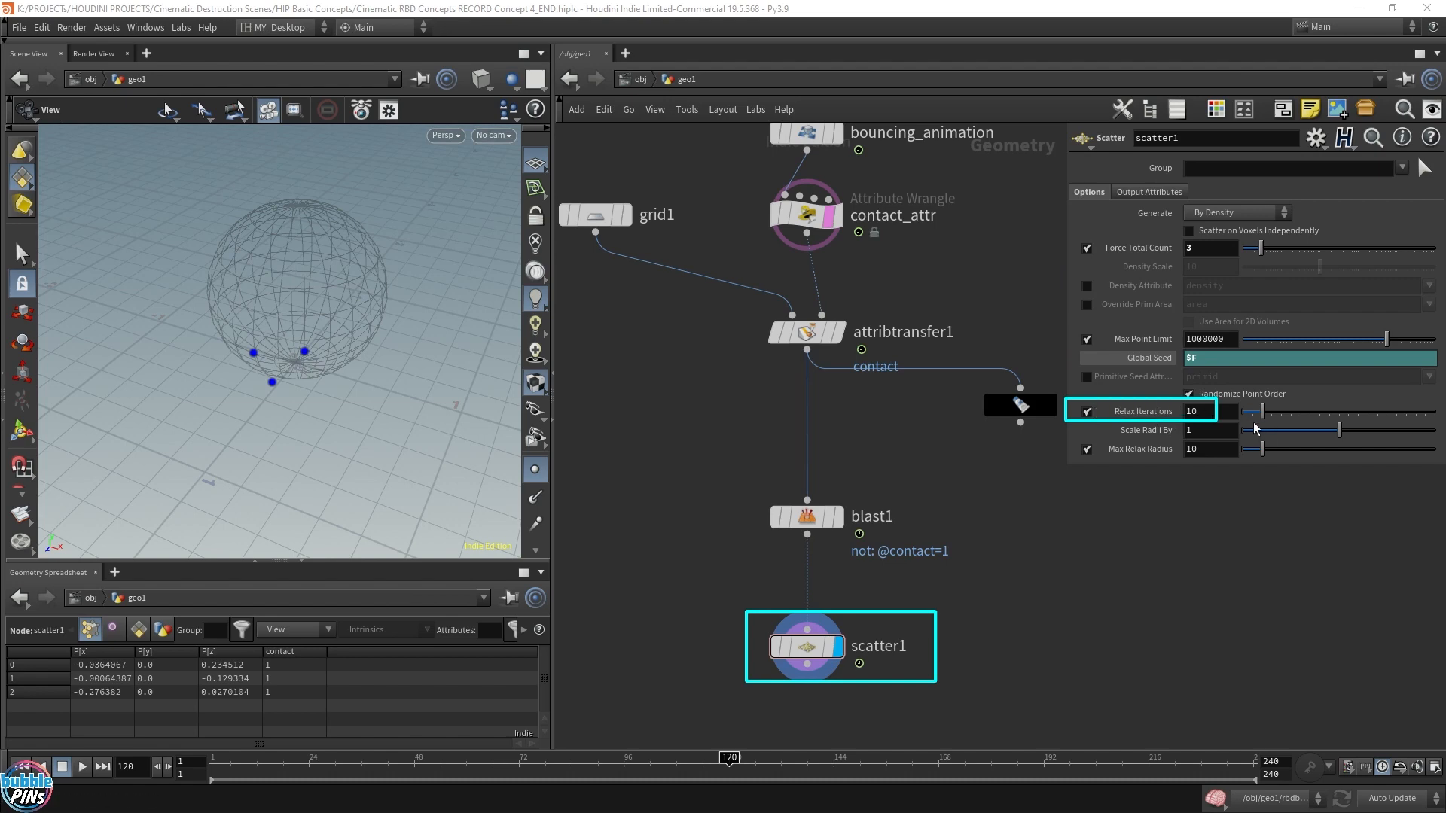
pyautogui.click(1087, 413)
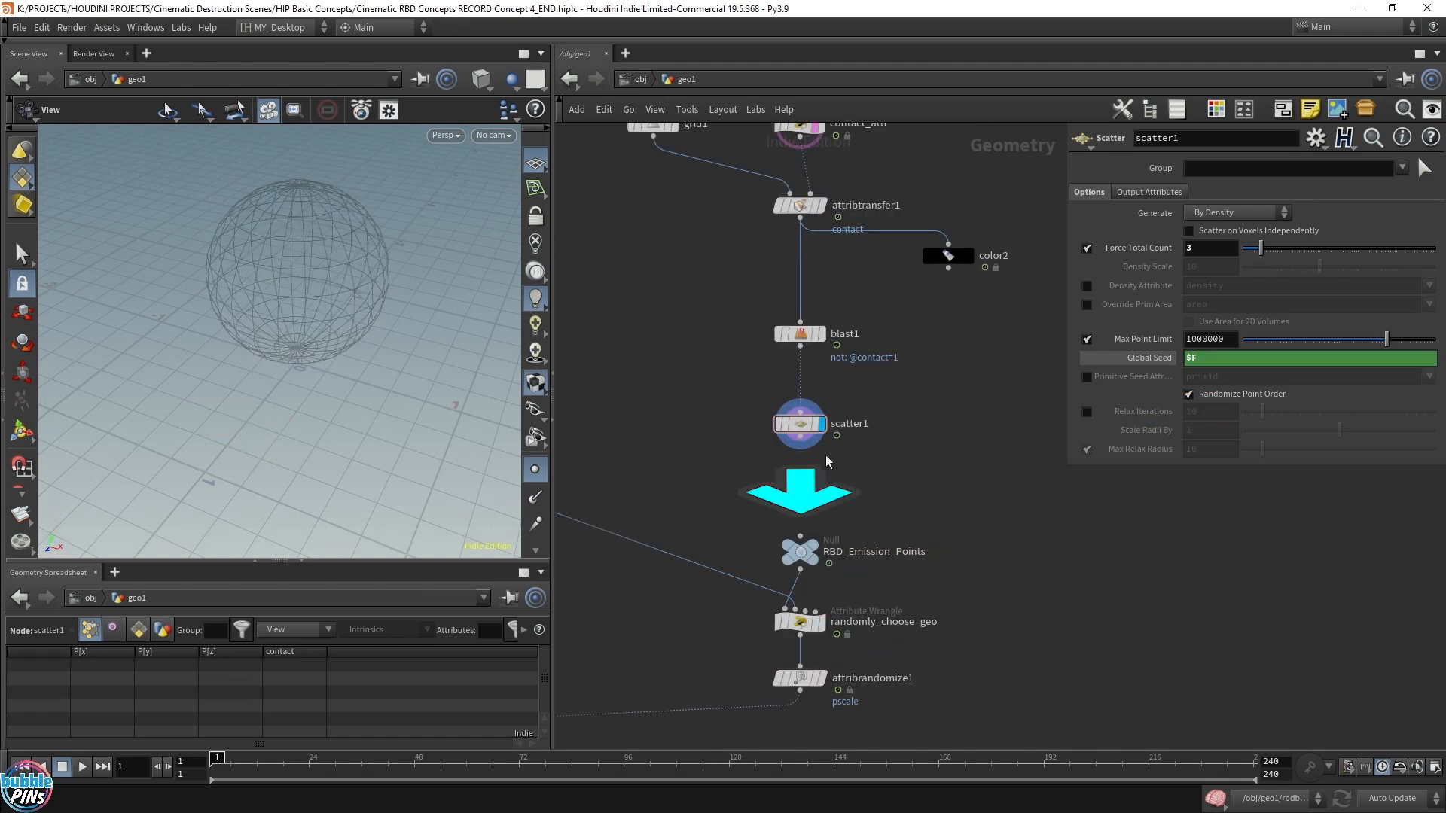
# Feed scatter1 into the RBD_Emission_Points null and display rbdbulletsolver1 to play the simulation
pyautogui.scroll(-5, 955, 459)
pyautogui.moveTo(951, 488); pyautogui.dragTo(1031, 541, button='middle')
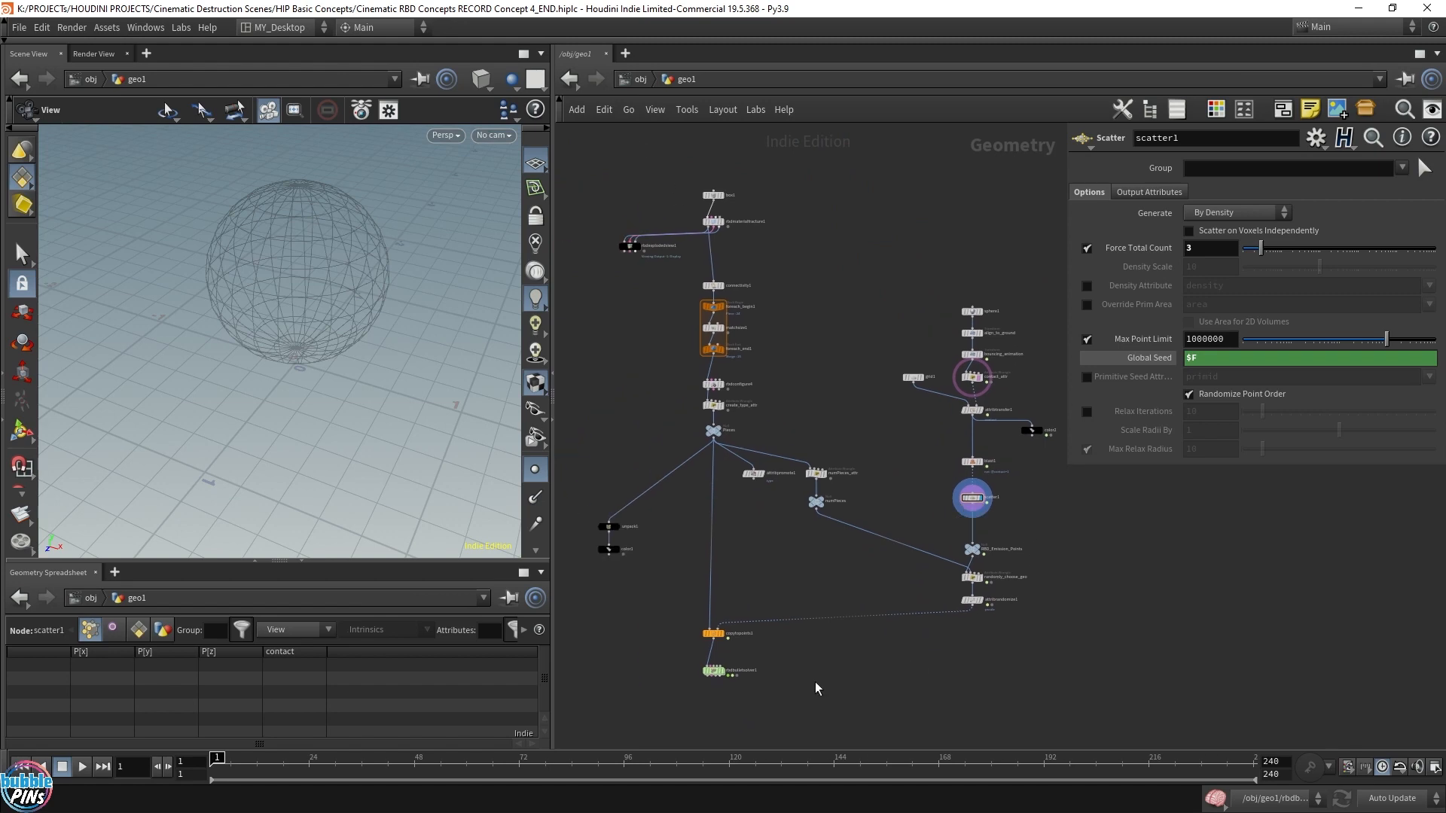
pyautogui.click(728, 681)
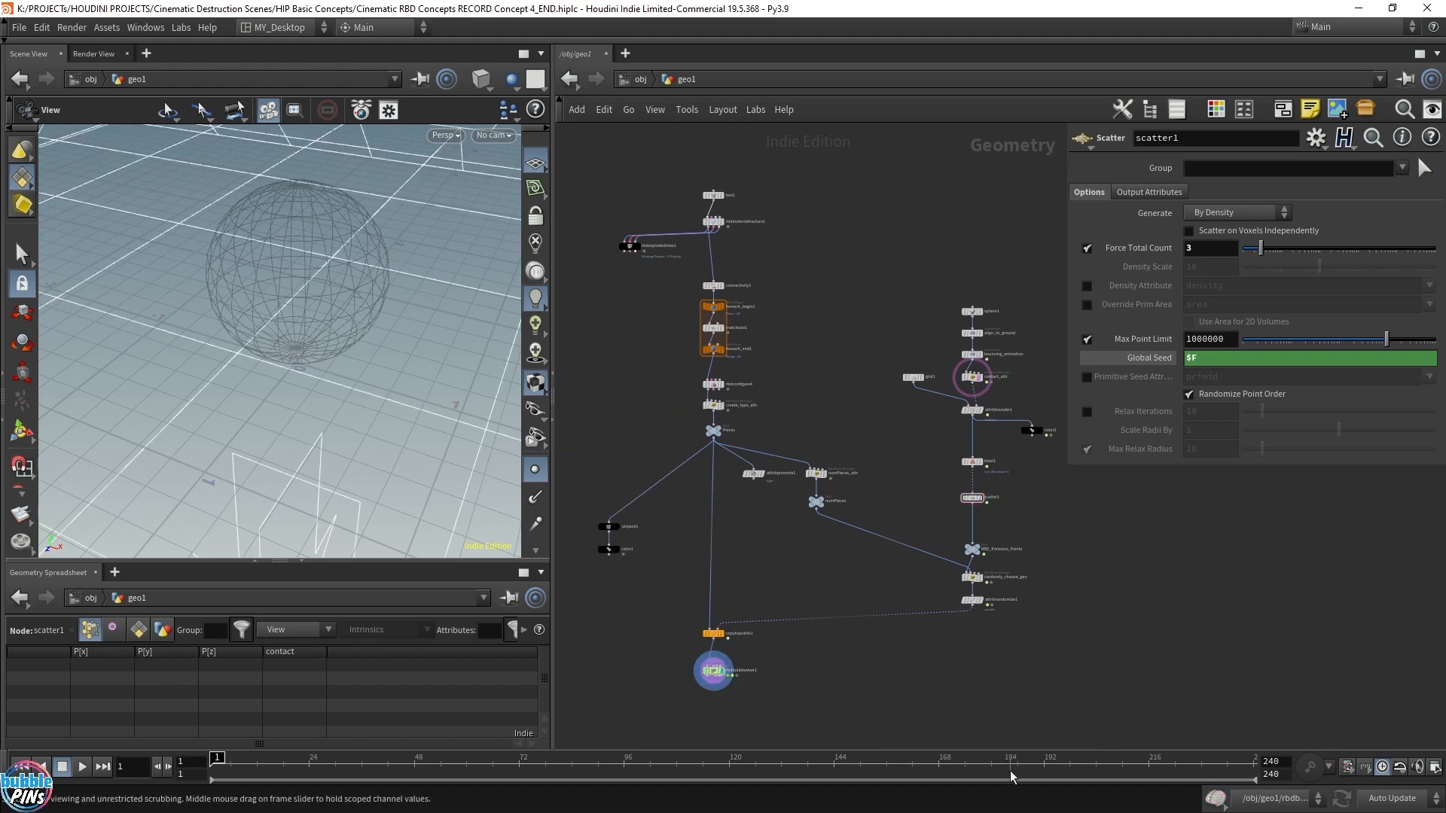
pyautogui.click(712, 670)
pyautogui.moveTo(290, 351); pyautogui.dragTo(305, 343)
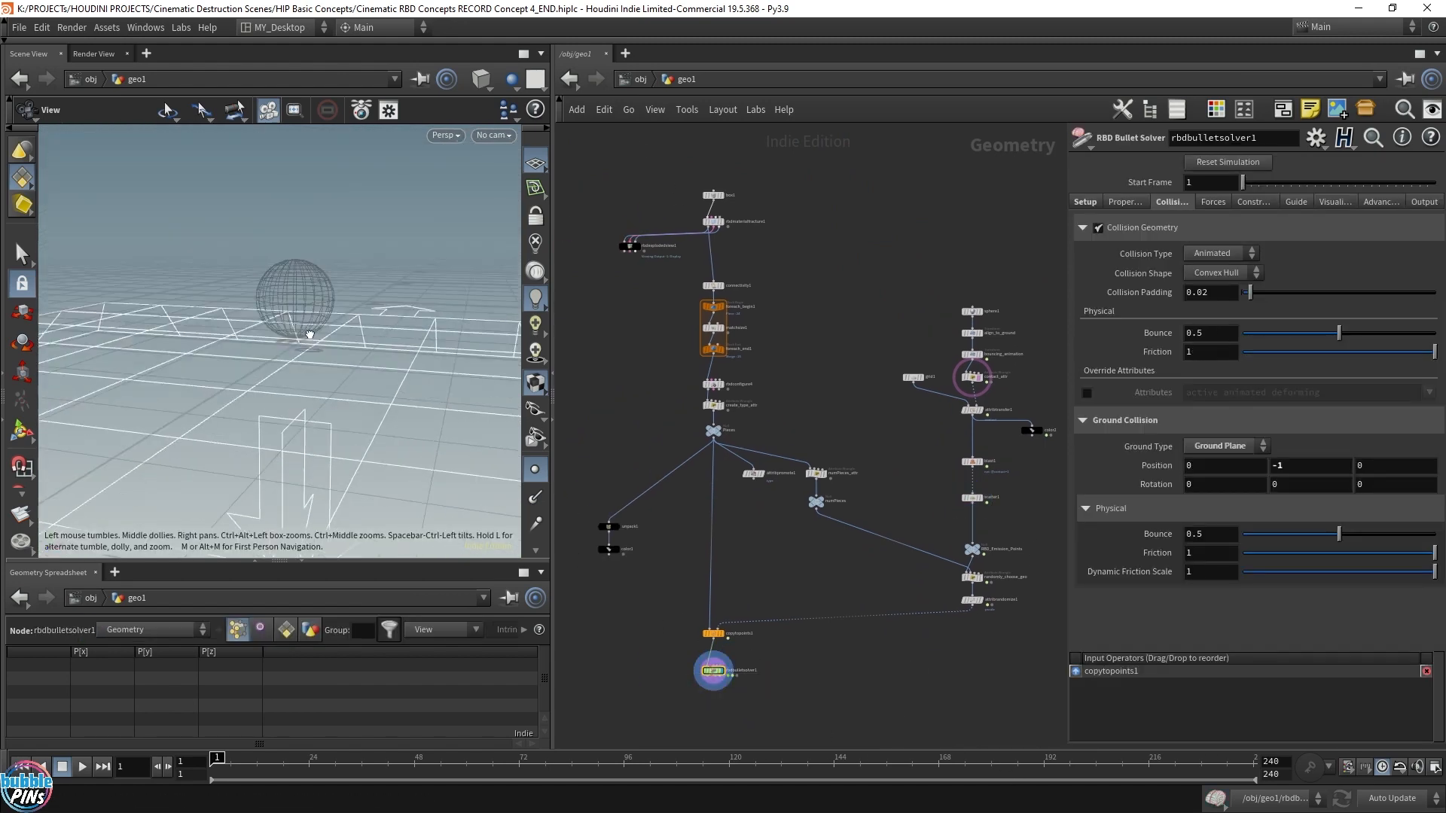
pyautogui.press('Up')
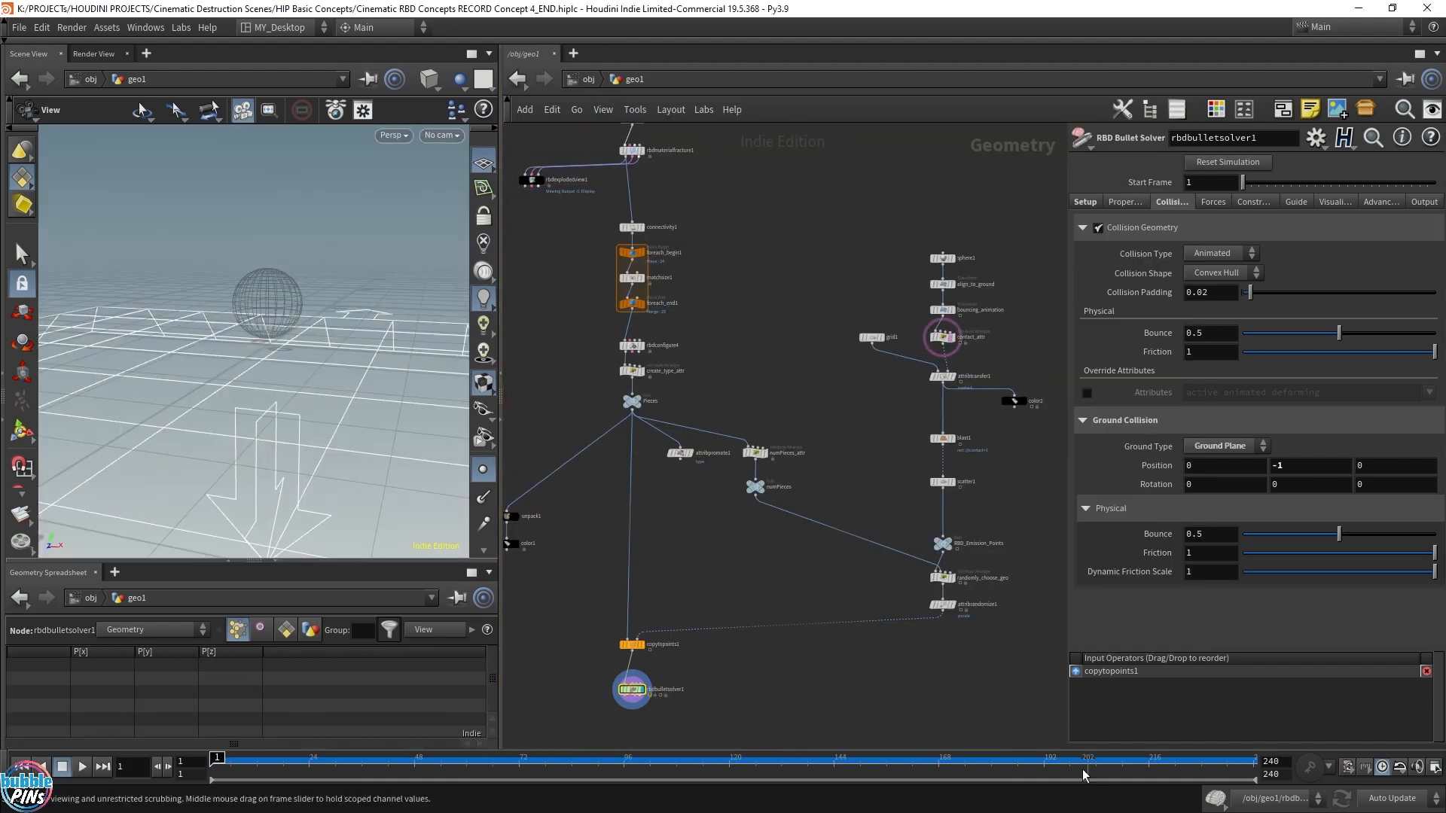
# Select the node branch from sphere1 down to scatter1 and move it up to make room above RBD_Emission_Points
pyautogui.scroll(-2, 890, 663)
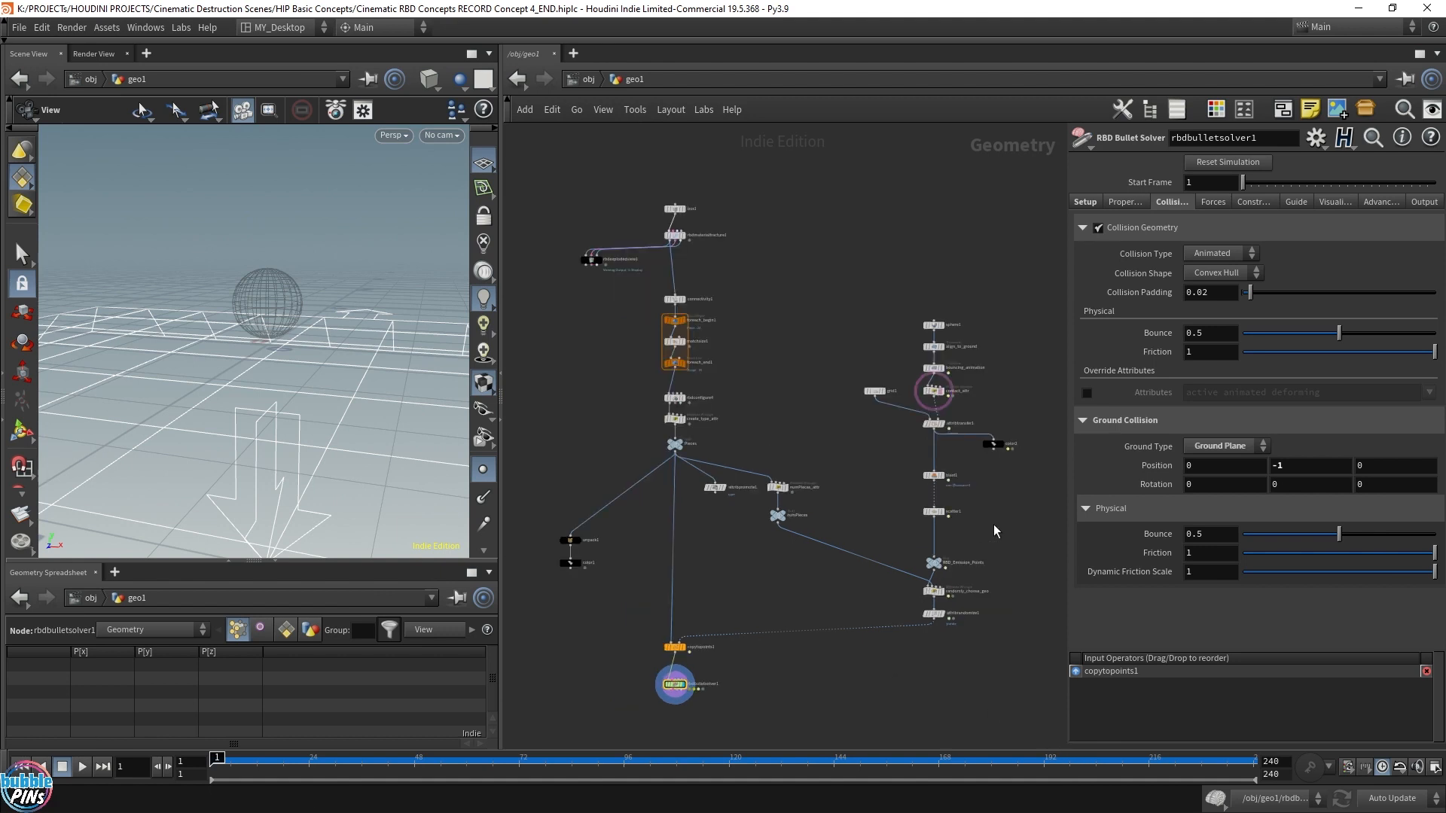
pyautogui.moveTo(994, 525); pyautogui.dragTo(1003, 531, button='middle')
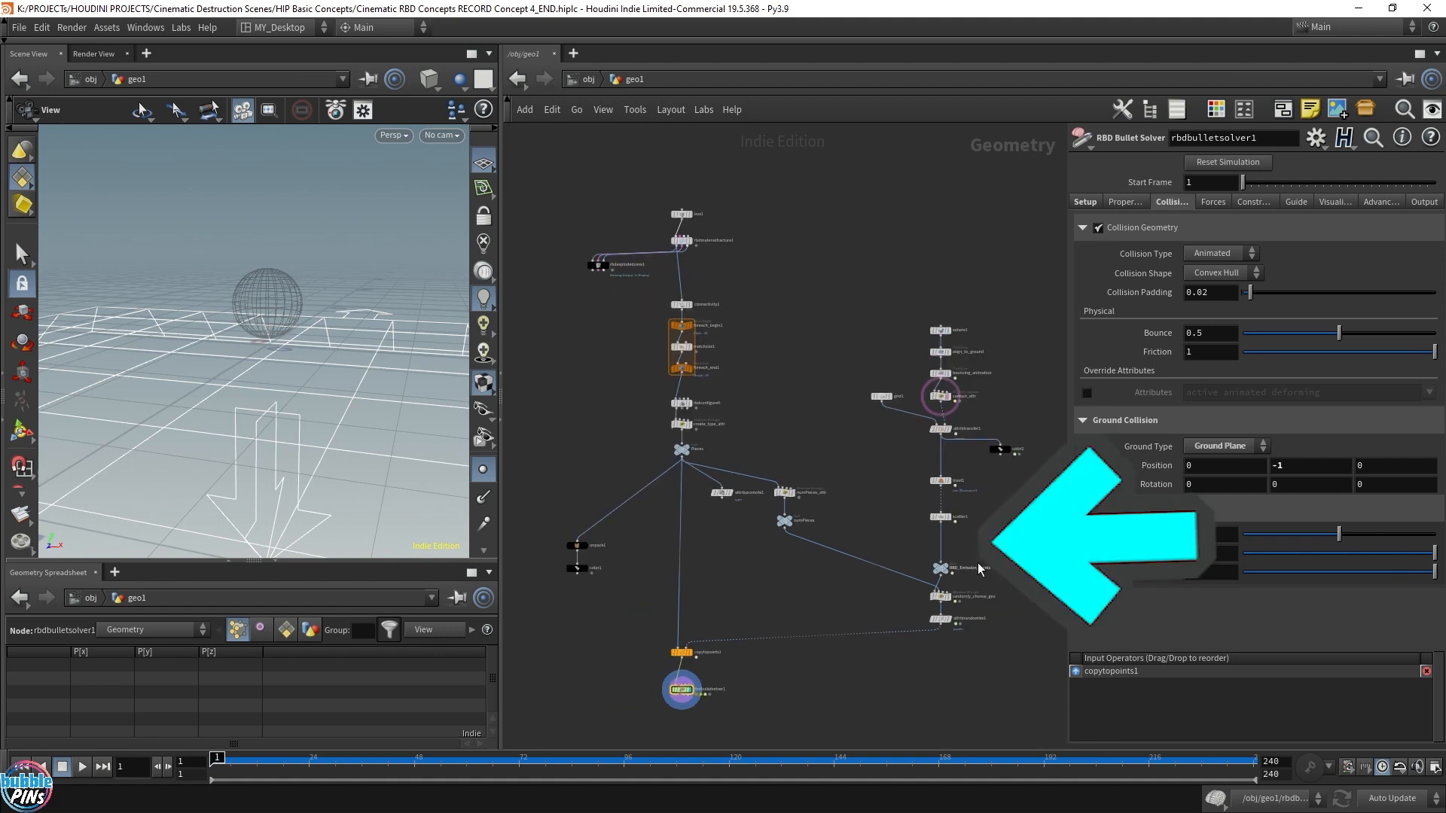
pyautogui.scroll(2, 954, 573)
pyautogui.scroll(-2, 888, 443)
pyautogui.moveTo(881, 271); pyautogui.dragTo(872, 274, button='middle')
pyautogui.moveTo(824, 267); pyautogui.dragTo(1001, 501)
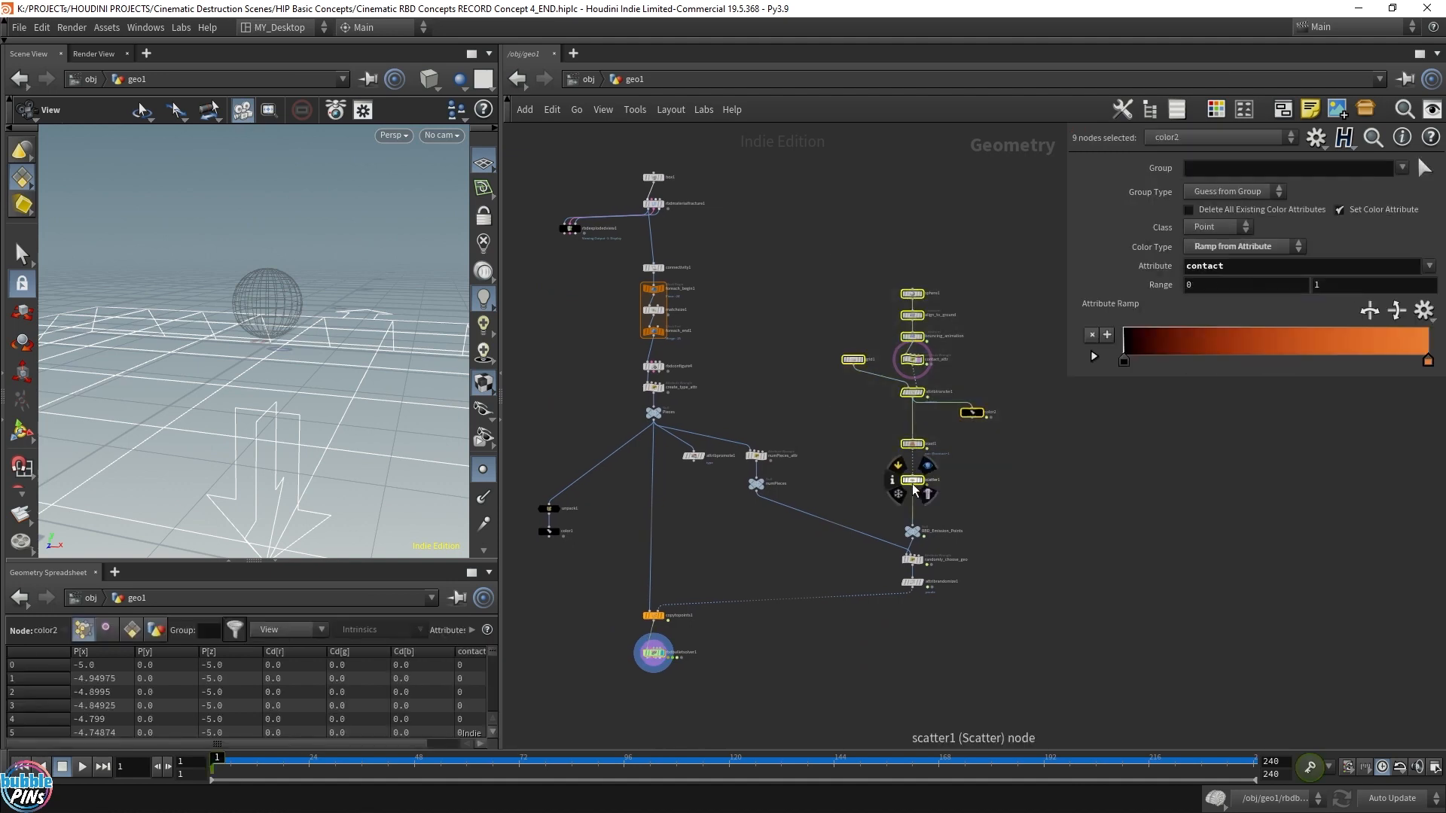
pyautogui.moveTo(912, 483); pyautogui.dragTo(912, 435)
pyautogui.click(948, 484)
pyautogui.scroll(8, 938, 473)
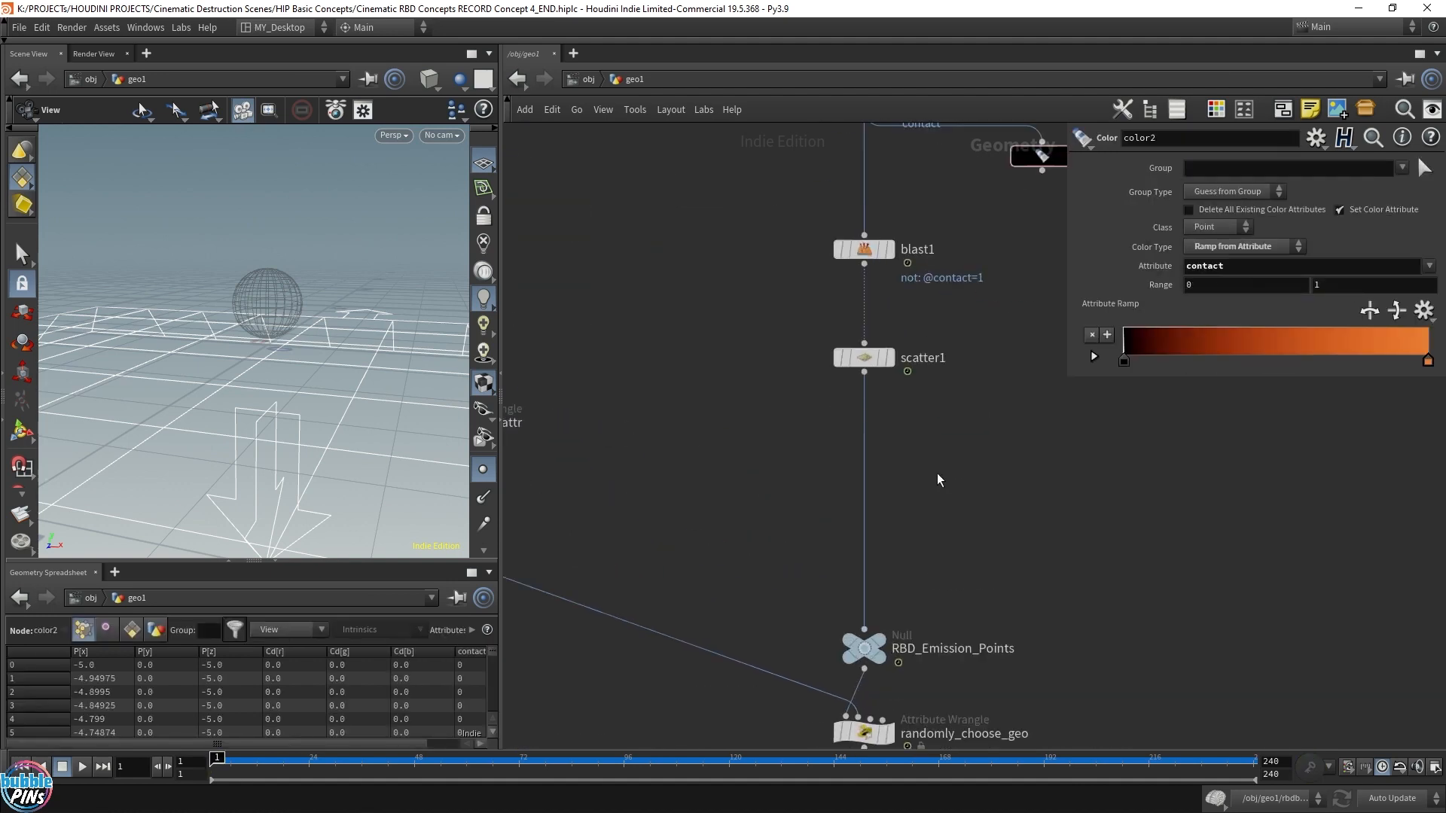
# Insert a displayed Attribute Randomize node between scatter1 and RBD_Emission_Points and set its attribute name to v
pyautogui.press('Tab')
pyautogui.write('attr ran')
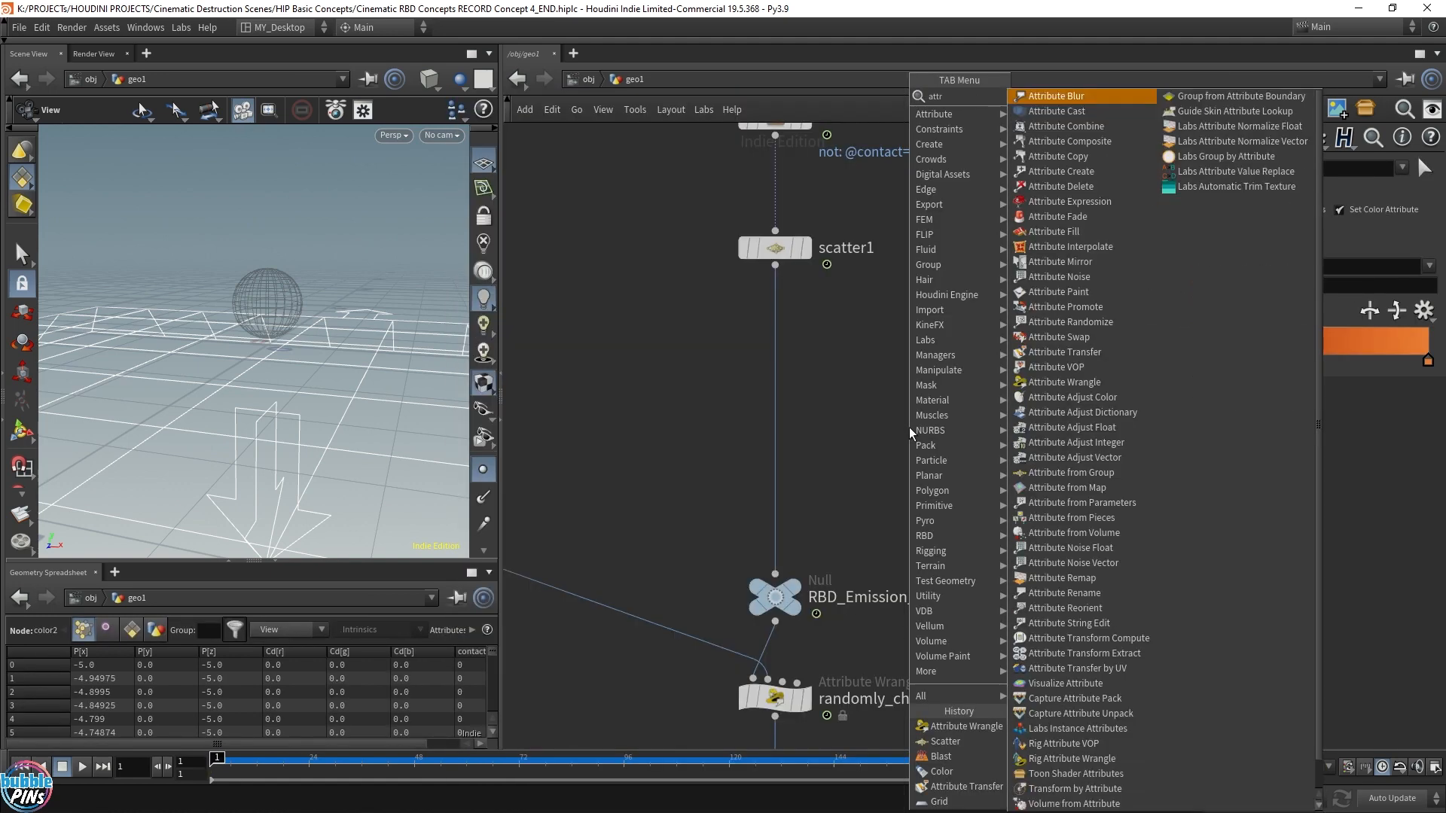
pyautogui.press('Return')
pyautogui.click(788, 389)
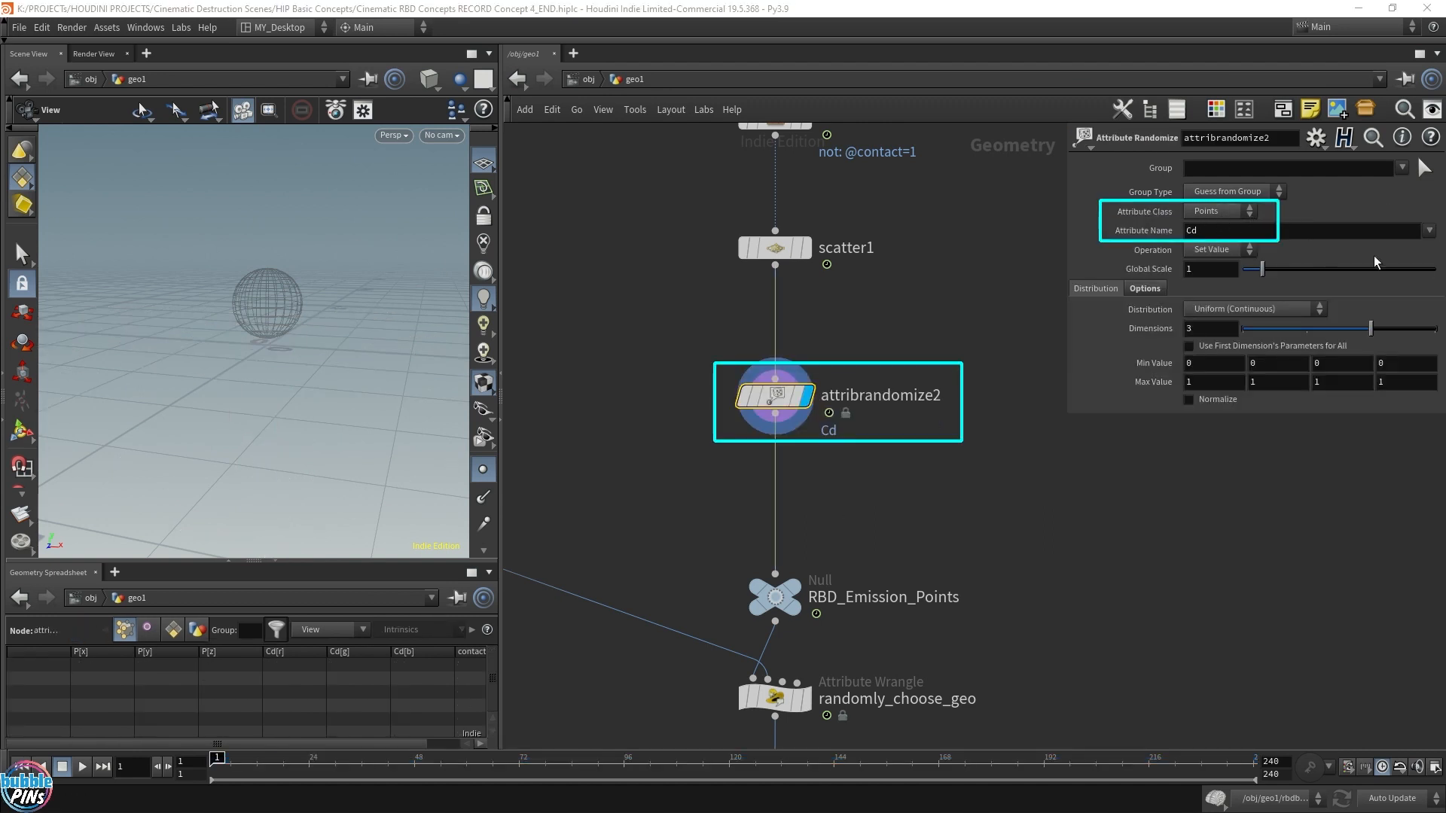
pyautogui.doubleClick(1227, 233)
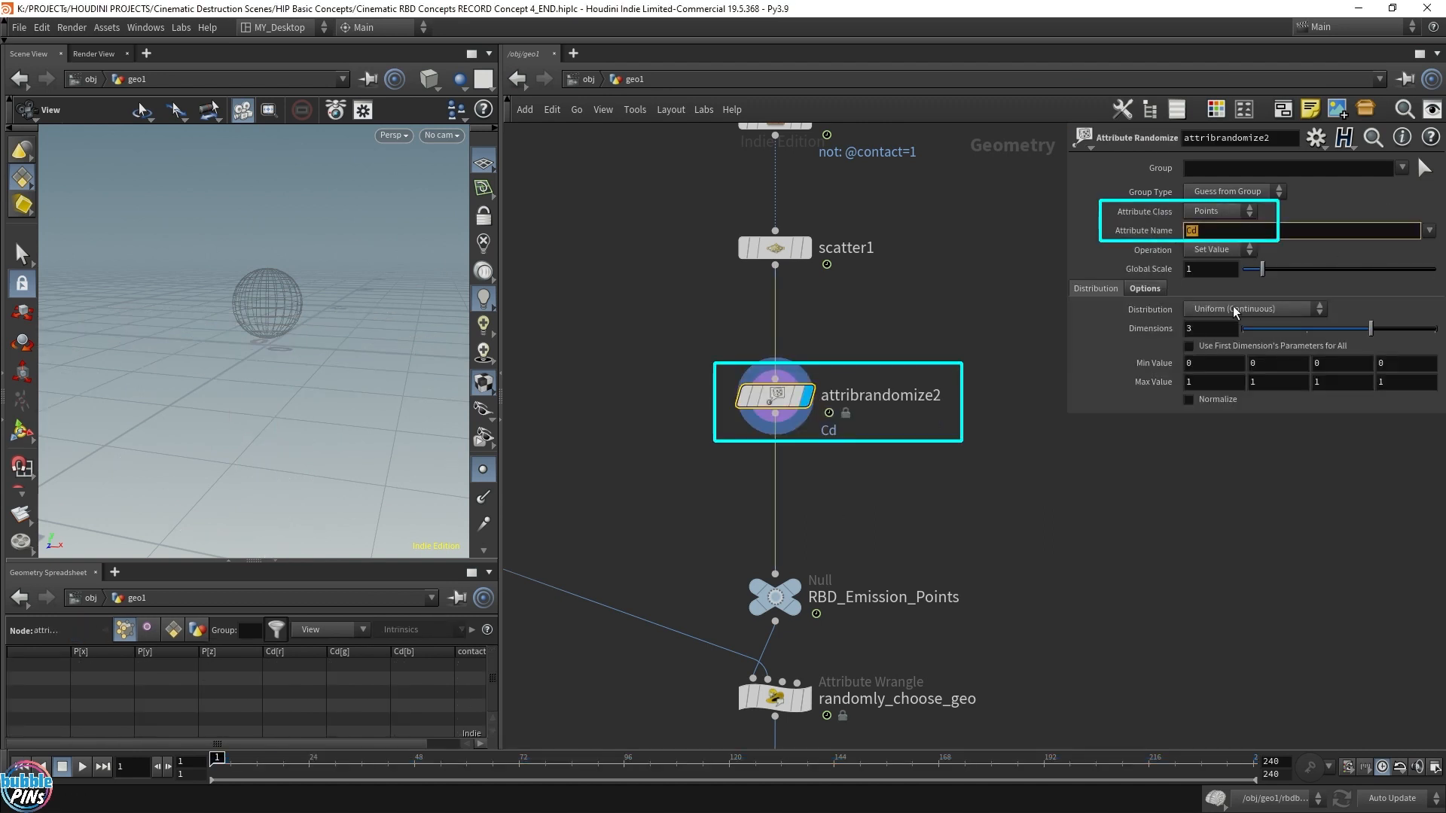
pyautogui.write('v')
pyautogui.press('Return')
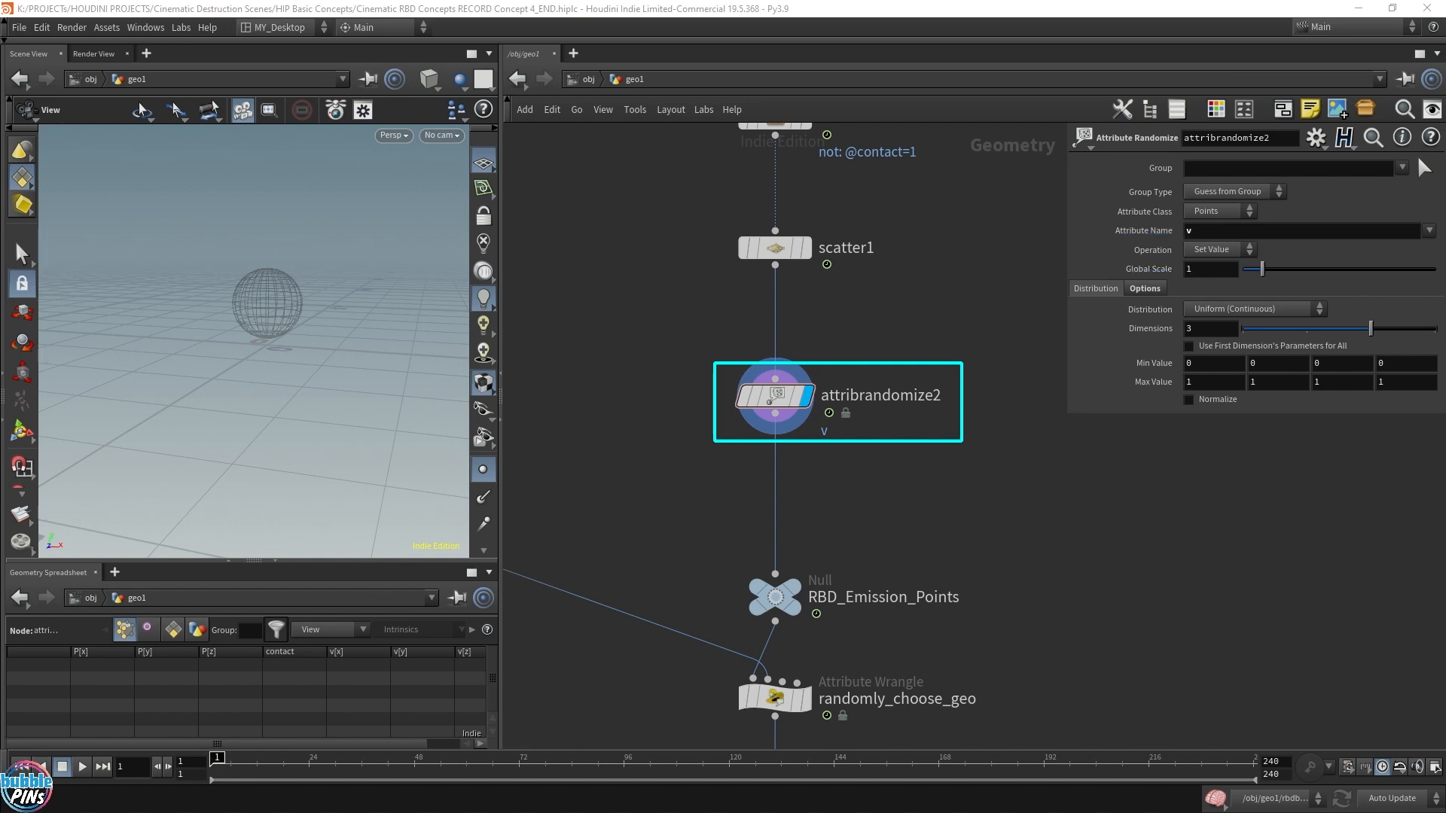
# Set the velocity randomization's Distribution to Direction or Orientation, with Cone Angle enabled and Direction 0, 1, 0
pyautogui.click(1267, 310)
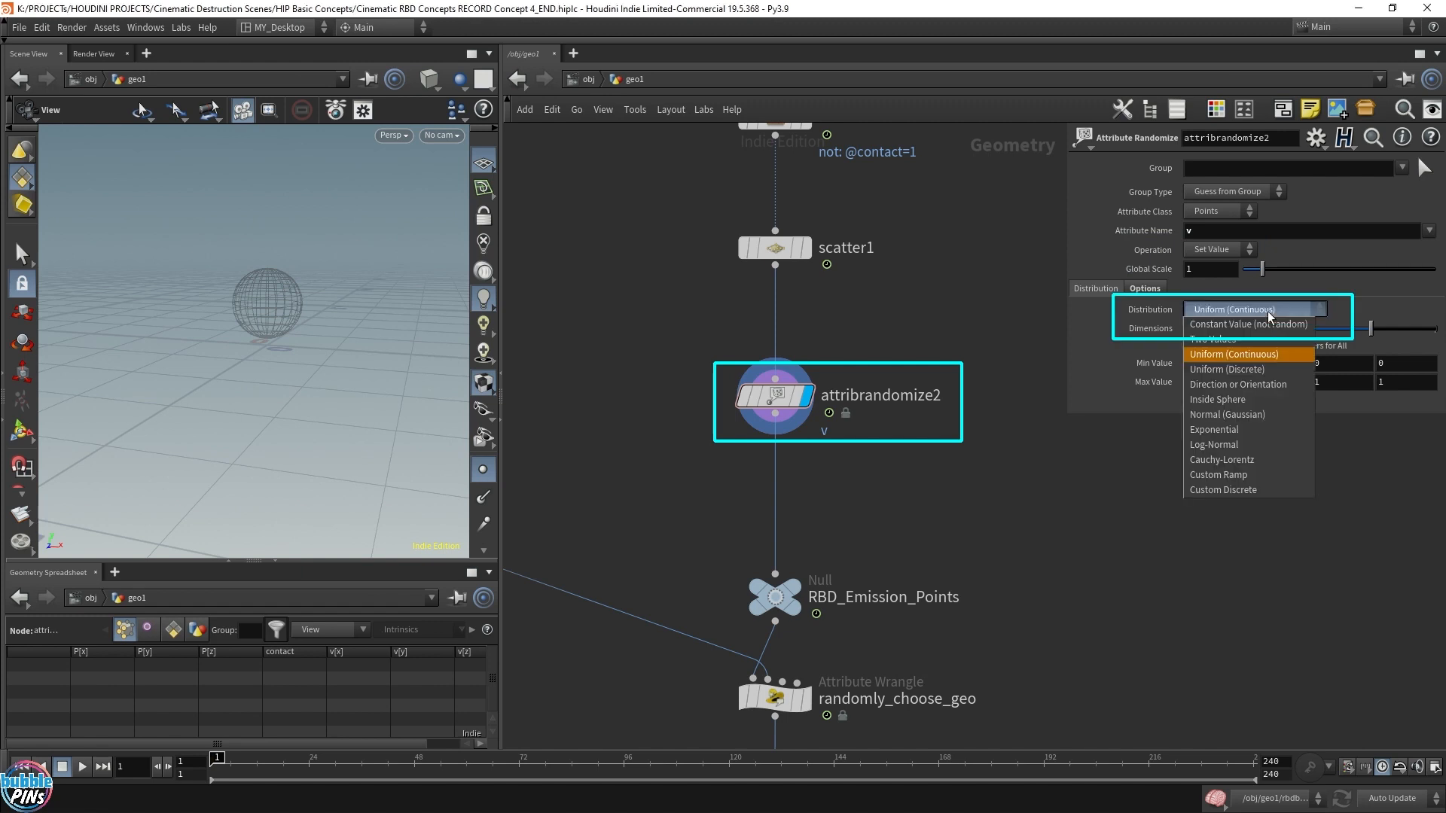
pyautogui.click(1266, 386)
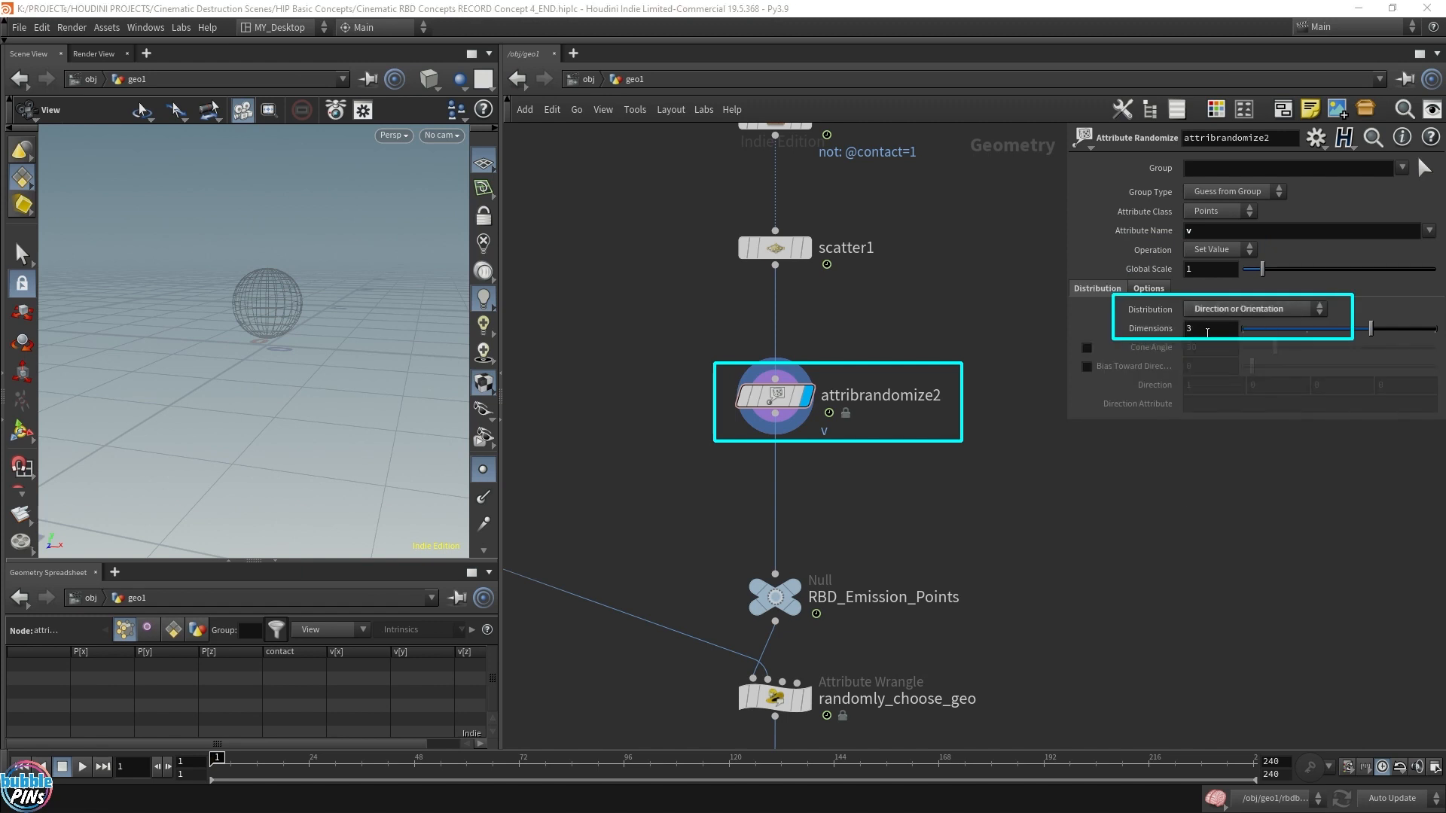
pyautogui.click(1086, 347)
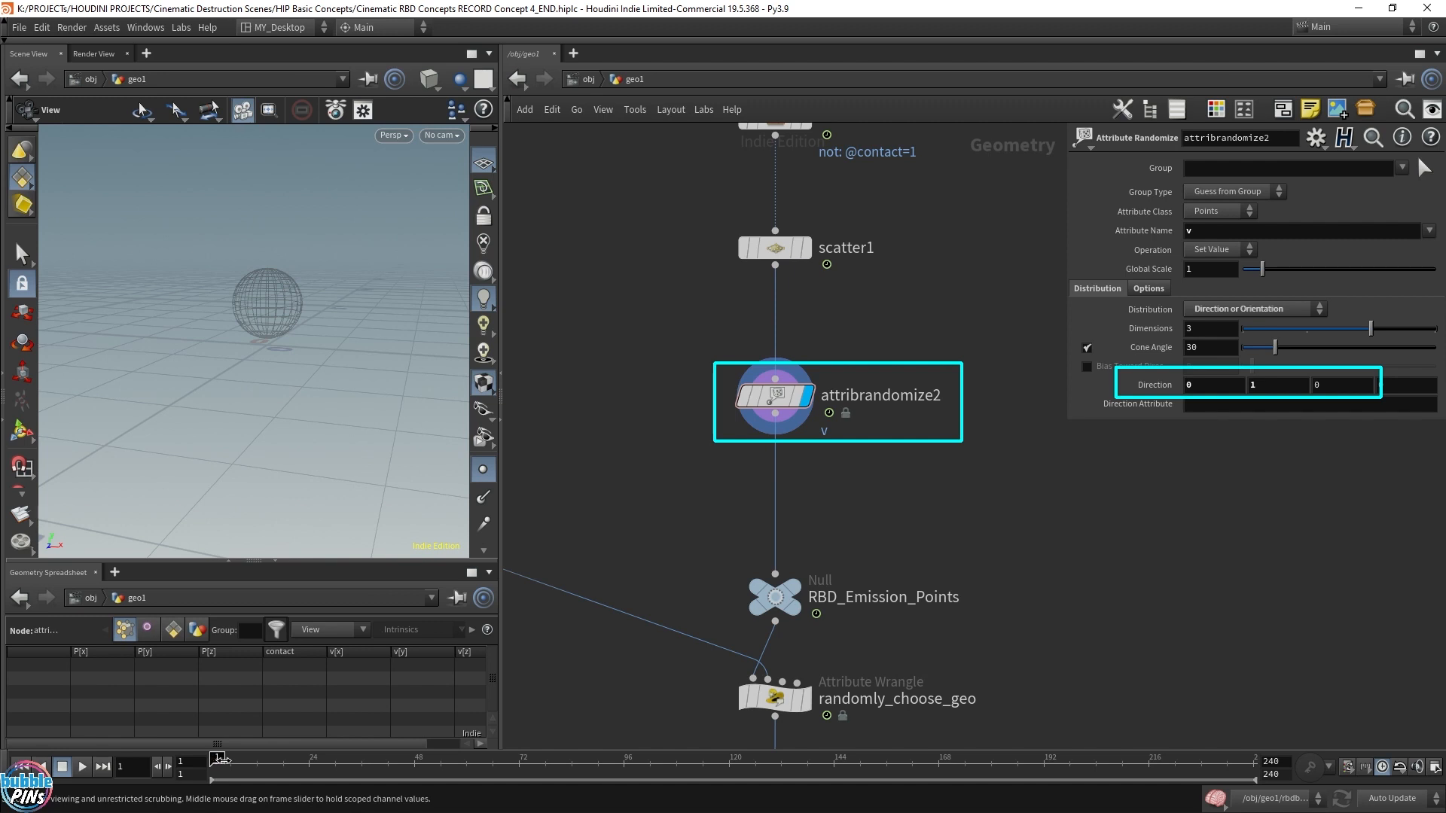
# Go to frame 30 and turn on the viewport visualizer for the v attribute from attribrandomize2's node info
pyautogui.moveTo(219, 759); pyautogui.dragTo(346, 767)
pyautogui.moveTo(219, 397); pyautogui.dragTo(375, 348, button='right')
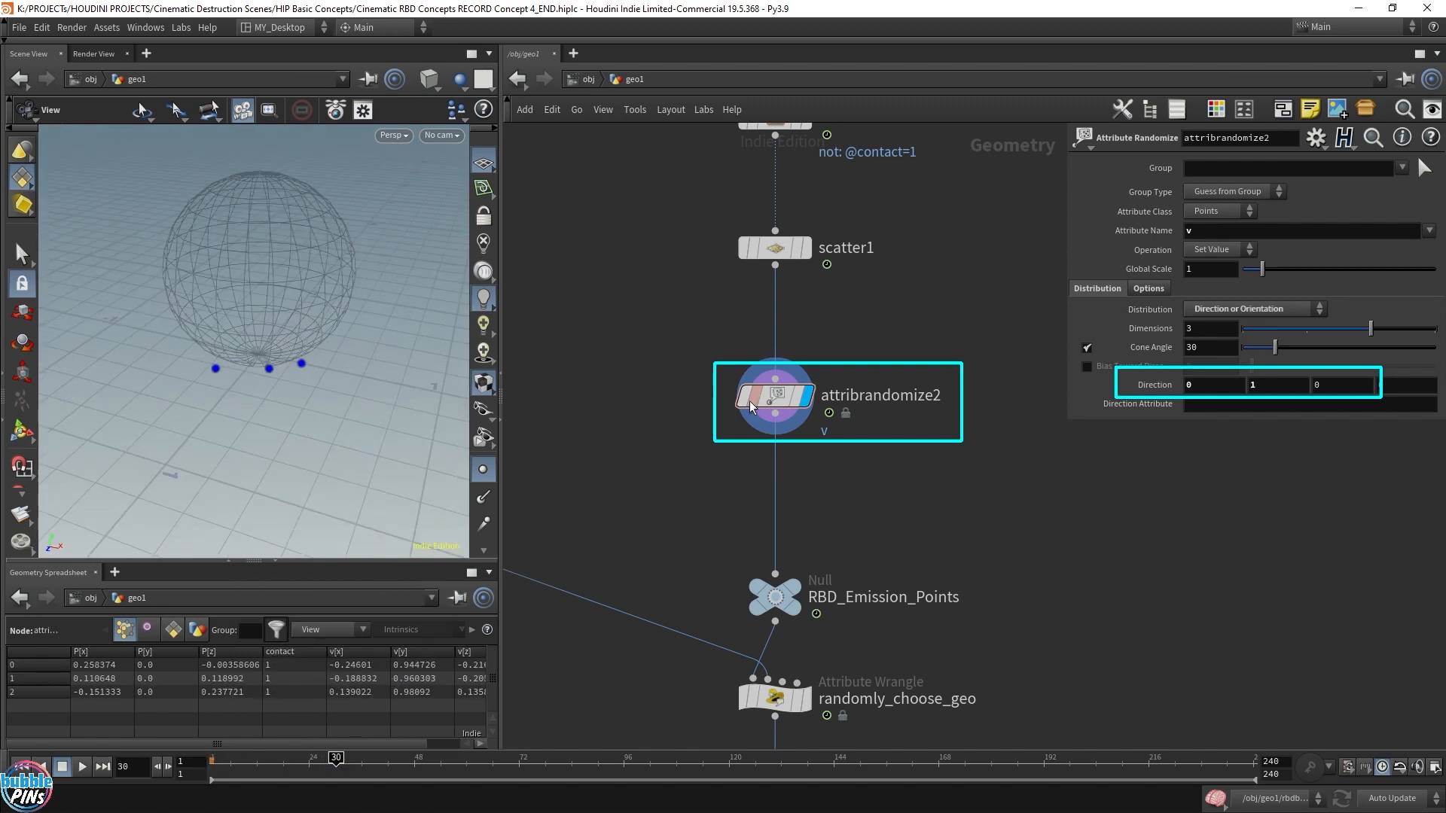
pyautogui.moveTo(751, 407)
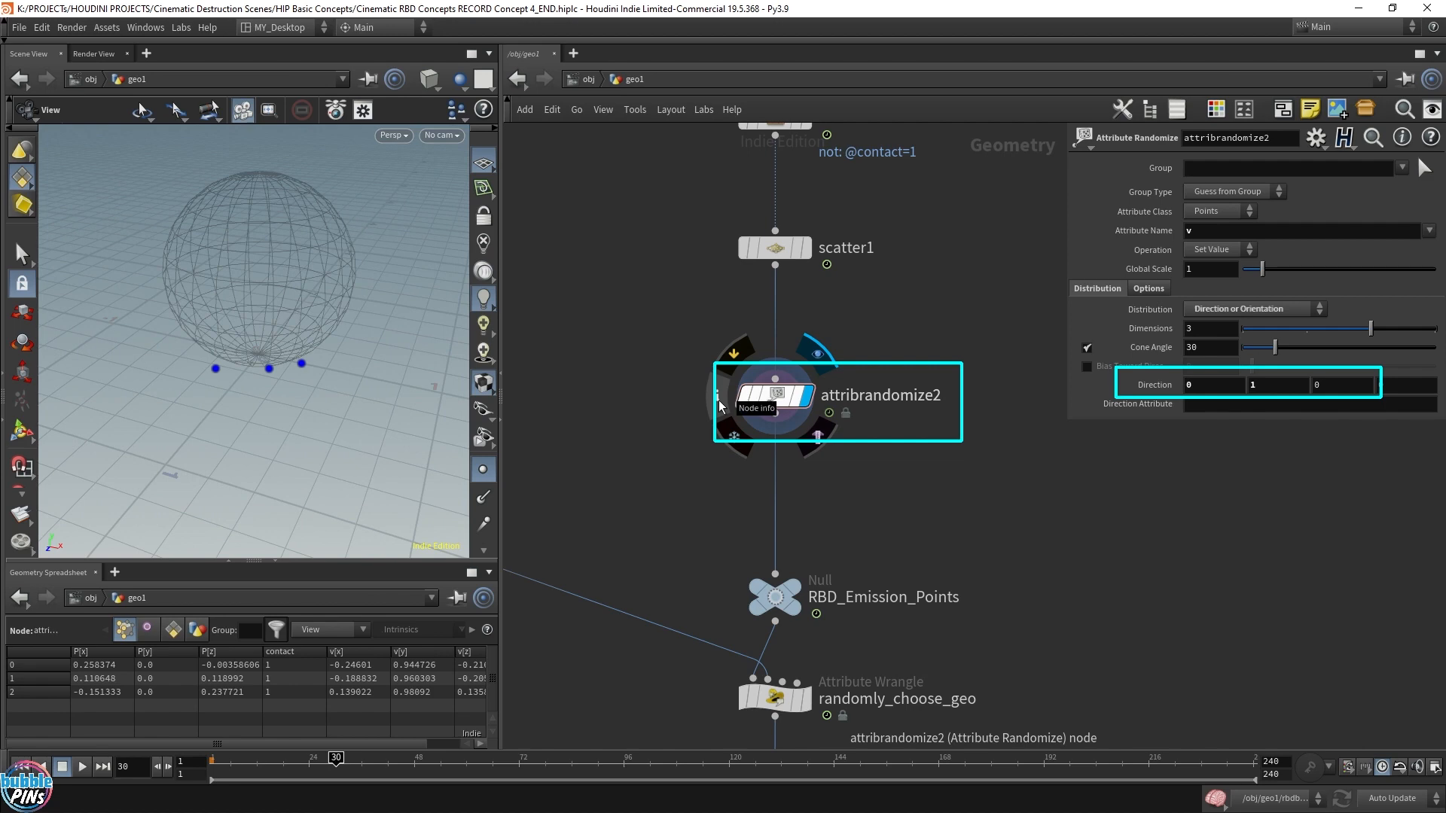
pyautogui.click(719, 407)
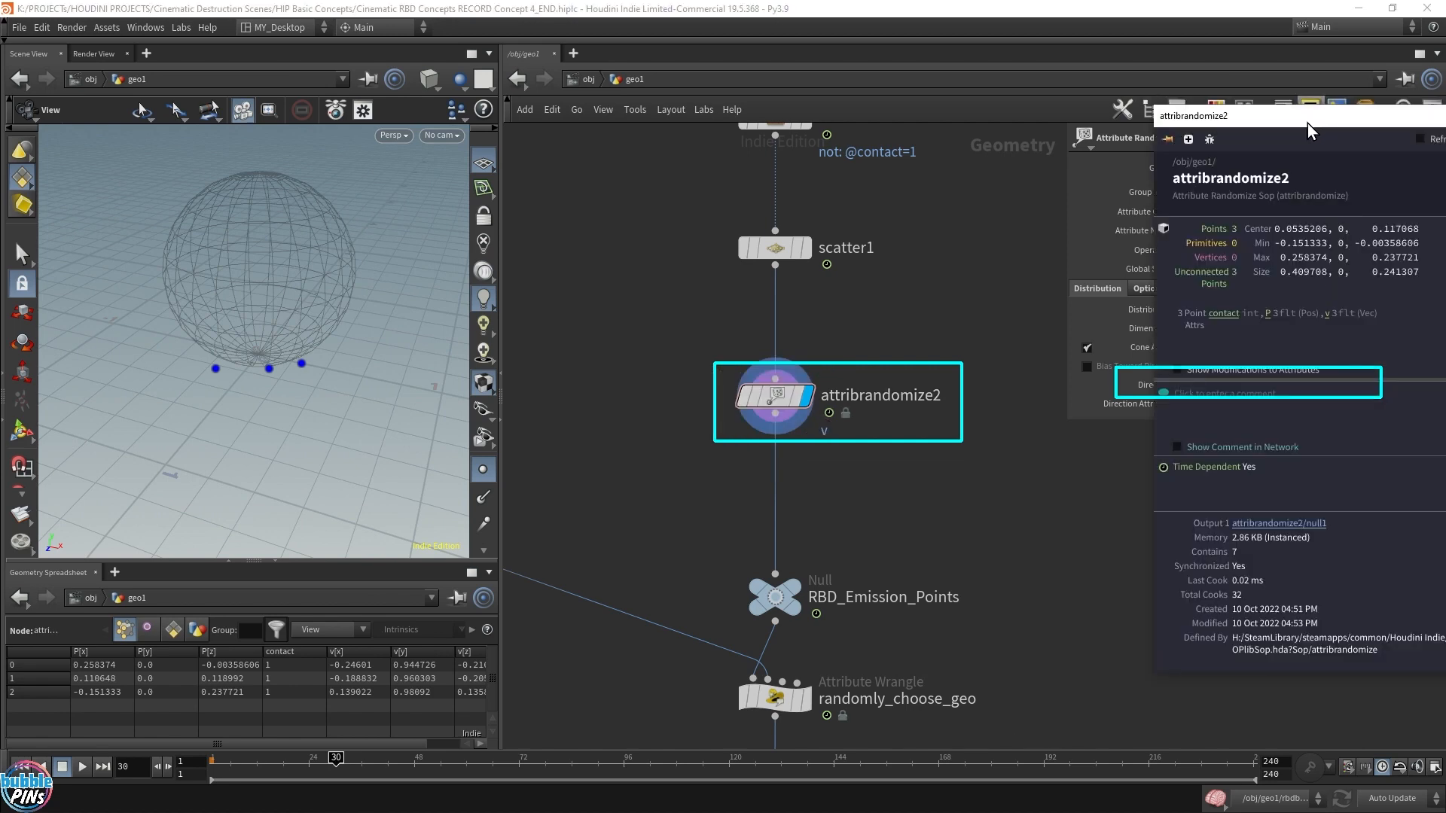
pyautogui.moveTo(1308, 124); pyautogui.dragTo(463, 210)
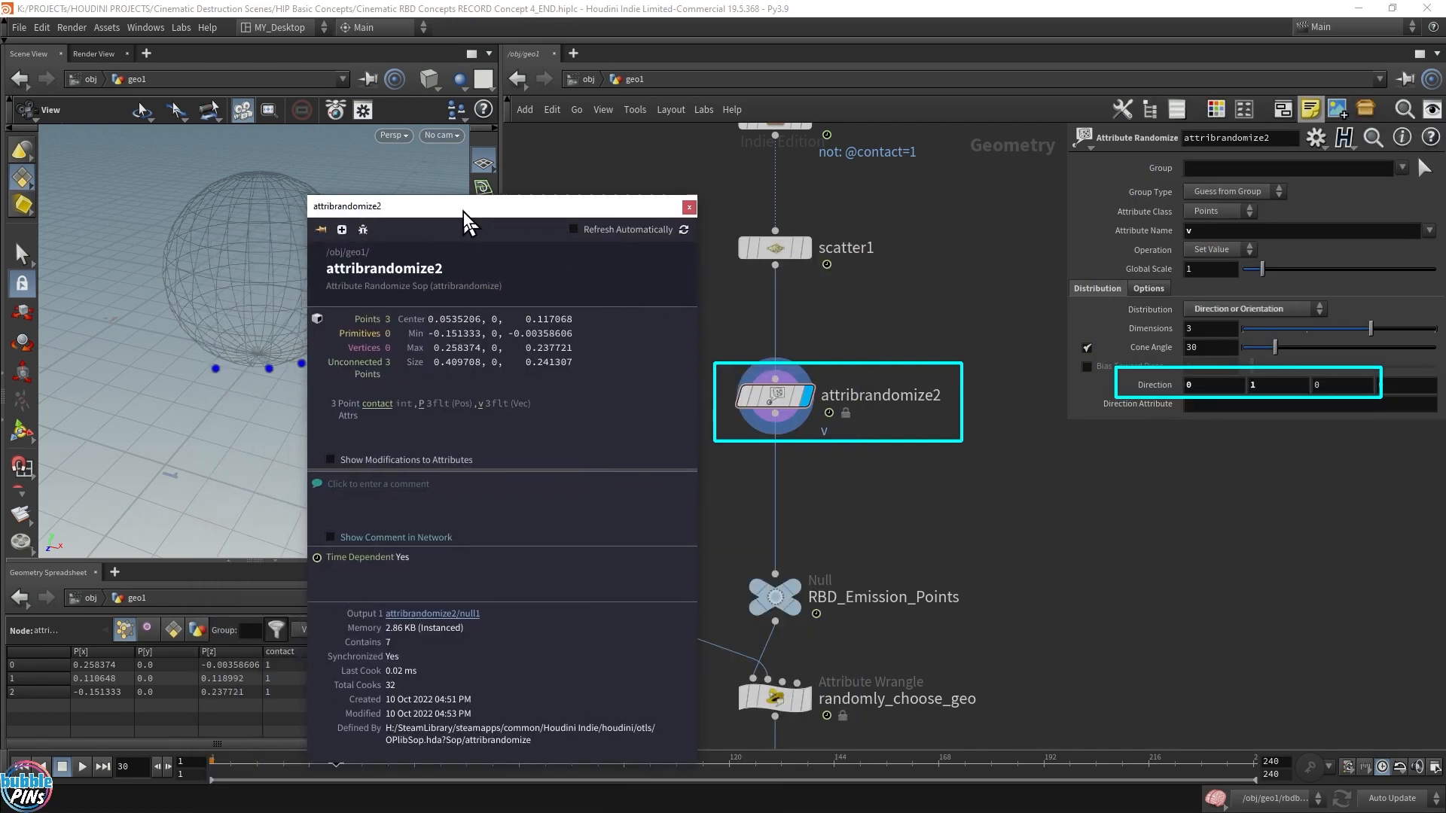
pyautogui.click(481, 405)
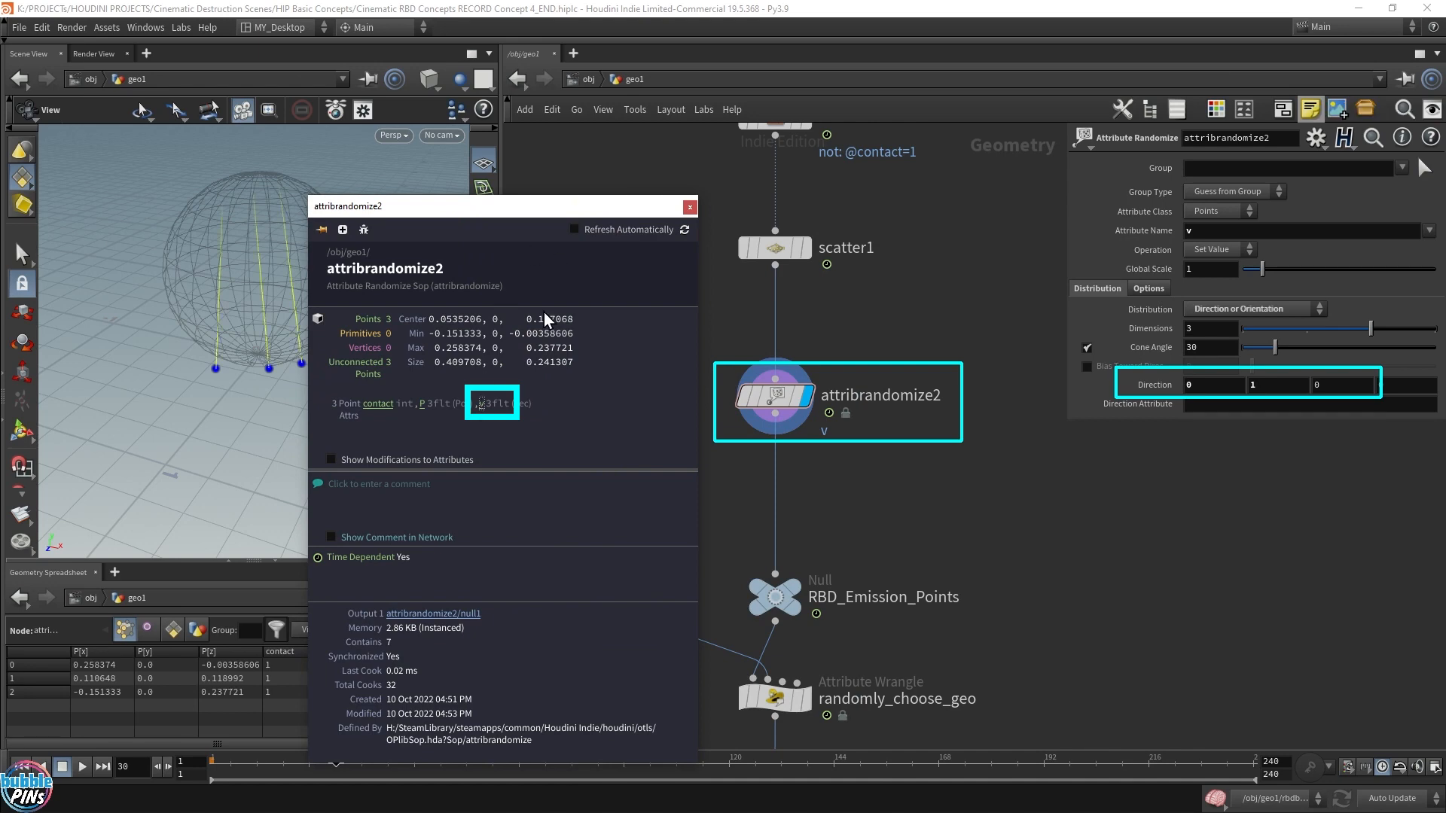
pyautogui.click(689, 207)
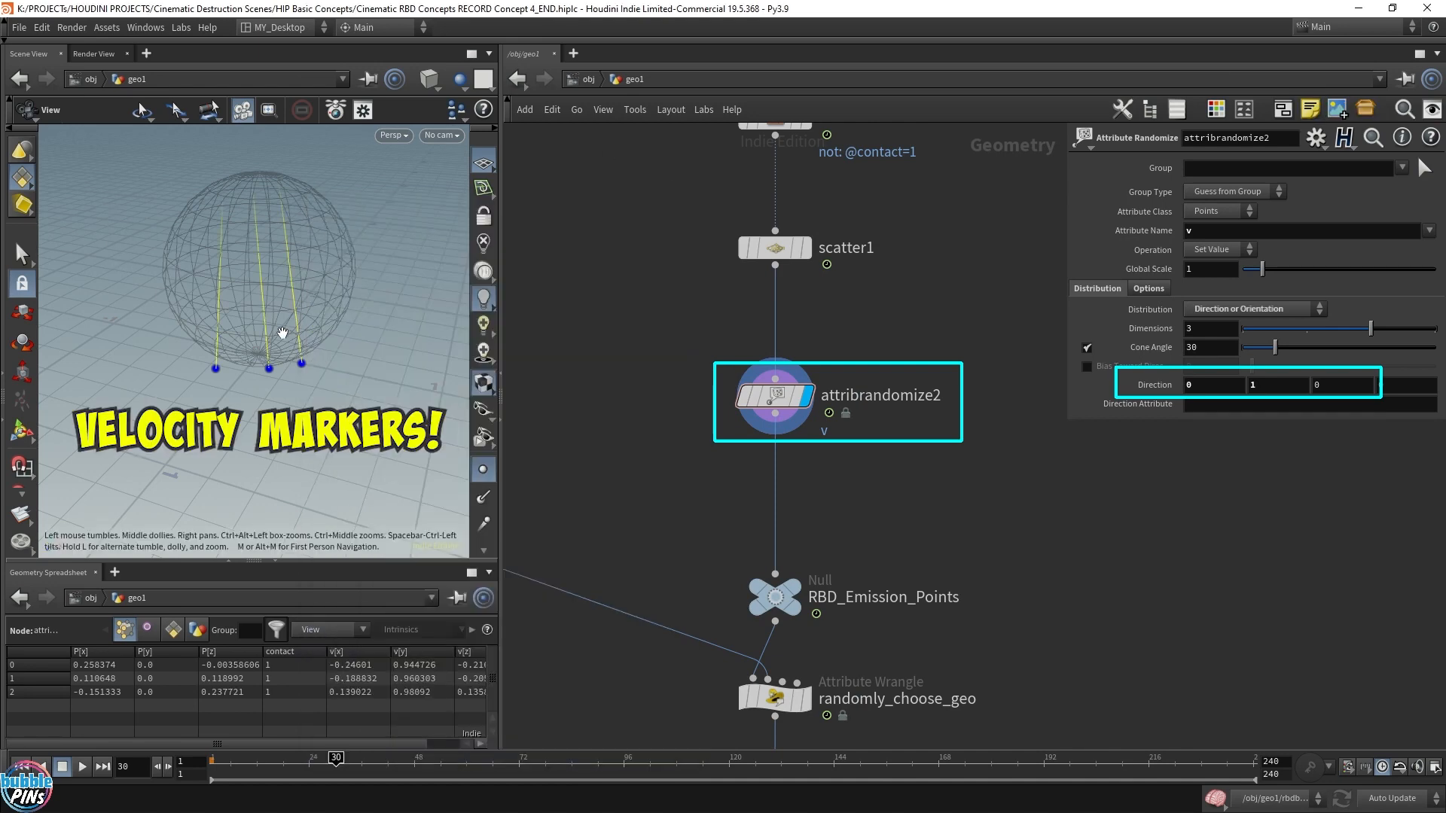
pyautogui.moveTo(353, 294); pyautogui.dragTo(290, 335)
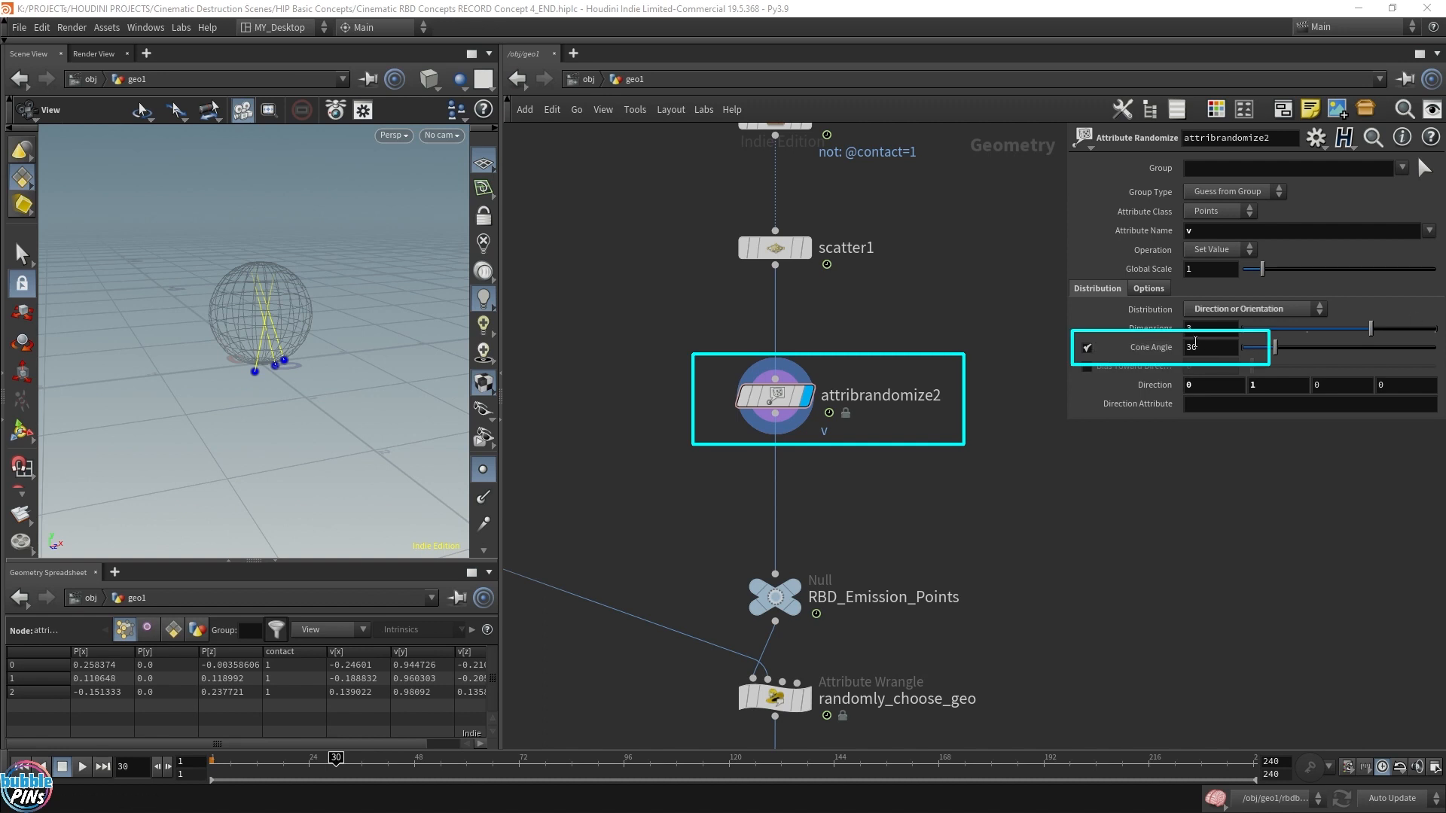
# Set attribrandomize2's Cone Angle to 100 to spread the velocity directions
pyautogui.click(1195, 345)
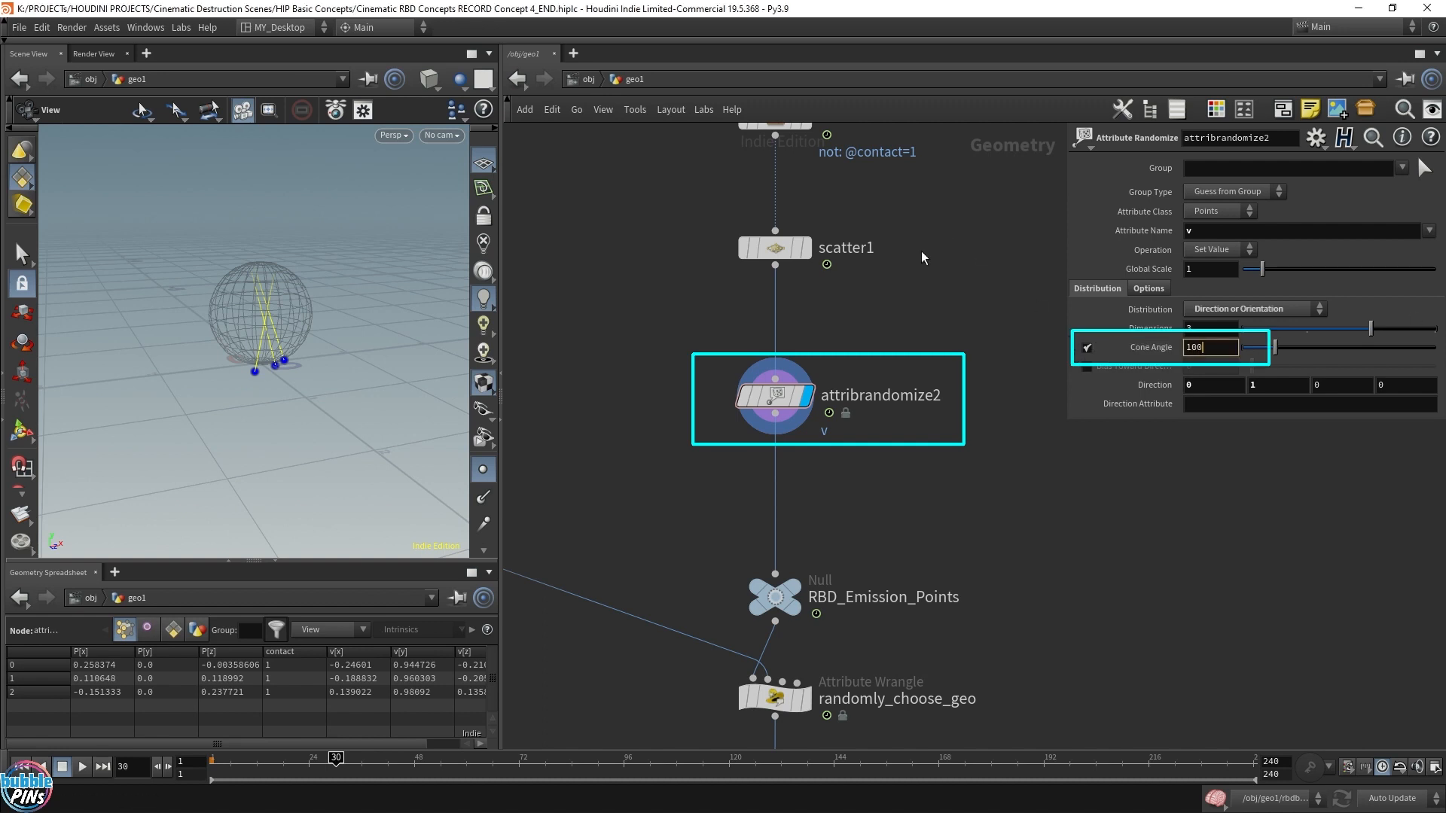
pyautogui.press('Return')
pyautogui.moveTo(301, 339); pyautogui.dragTo(294, 353)
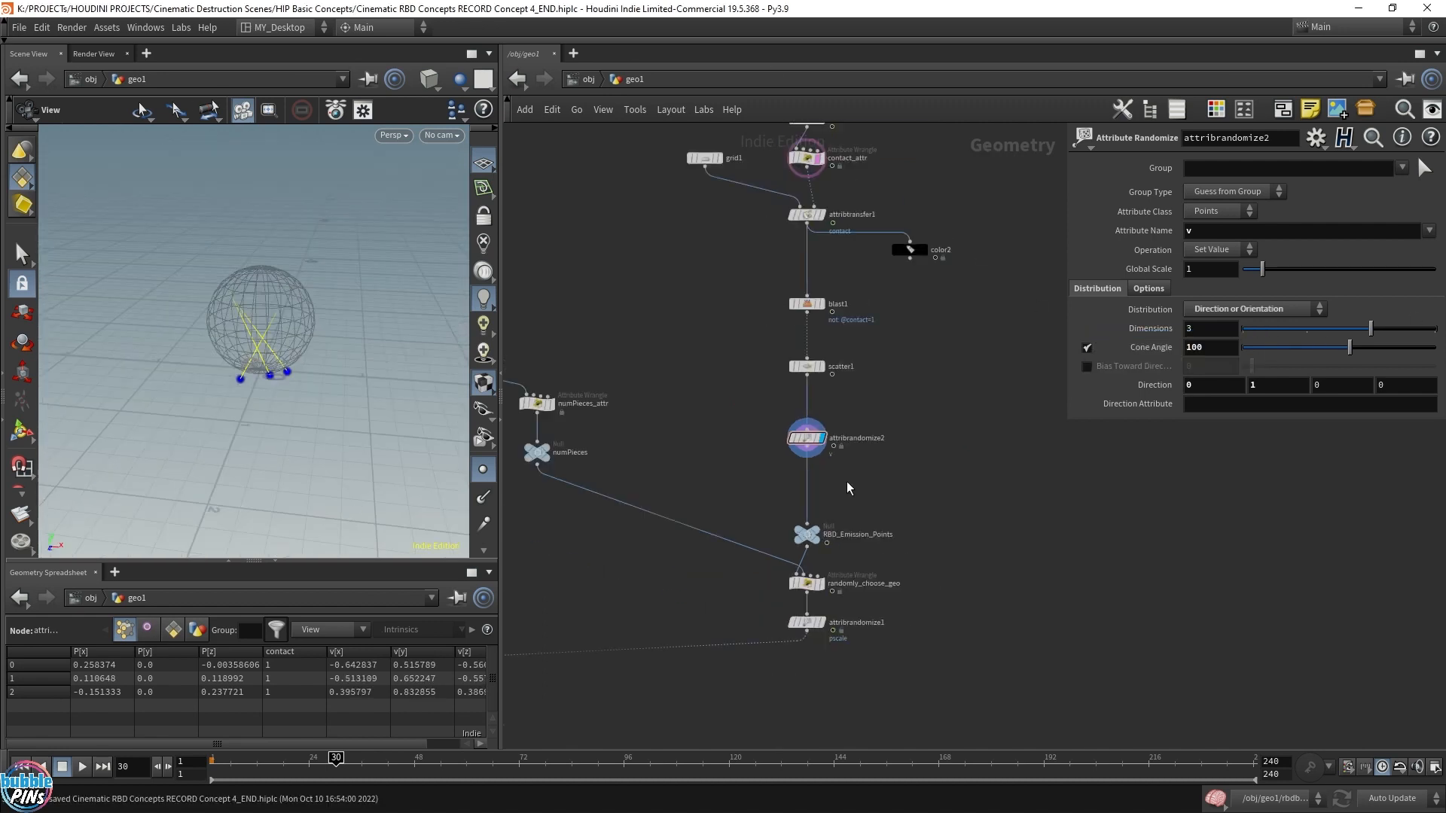
# Display rbdbulletsolver1 and play the simulation from frame 1 with the randomized velocities
pyautogui.scroll(-3, 847, 481)
pyautogui.moveTo(906, 577); pyautogui.dragTo(1001, 636, button='middle')
pyautogui.moveTo(612, 682); pyautogui.dragTo(830, 728)
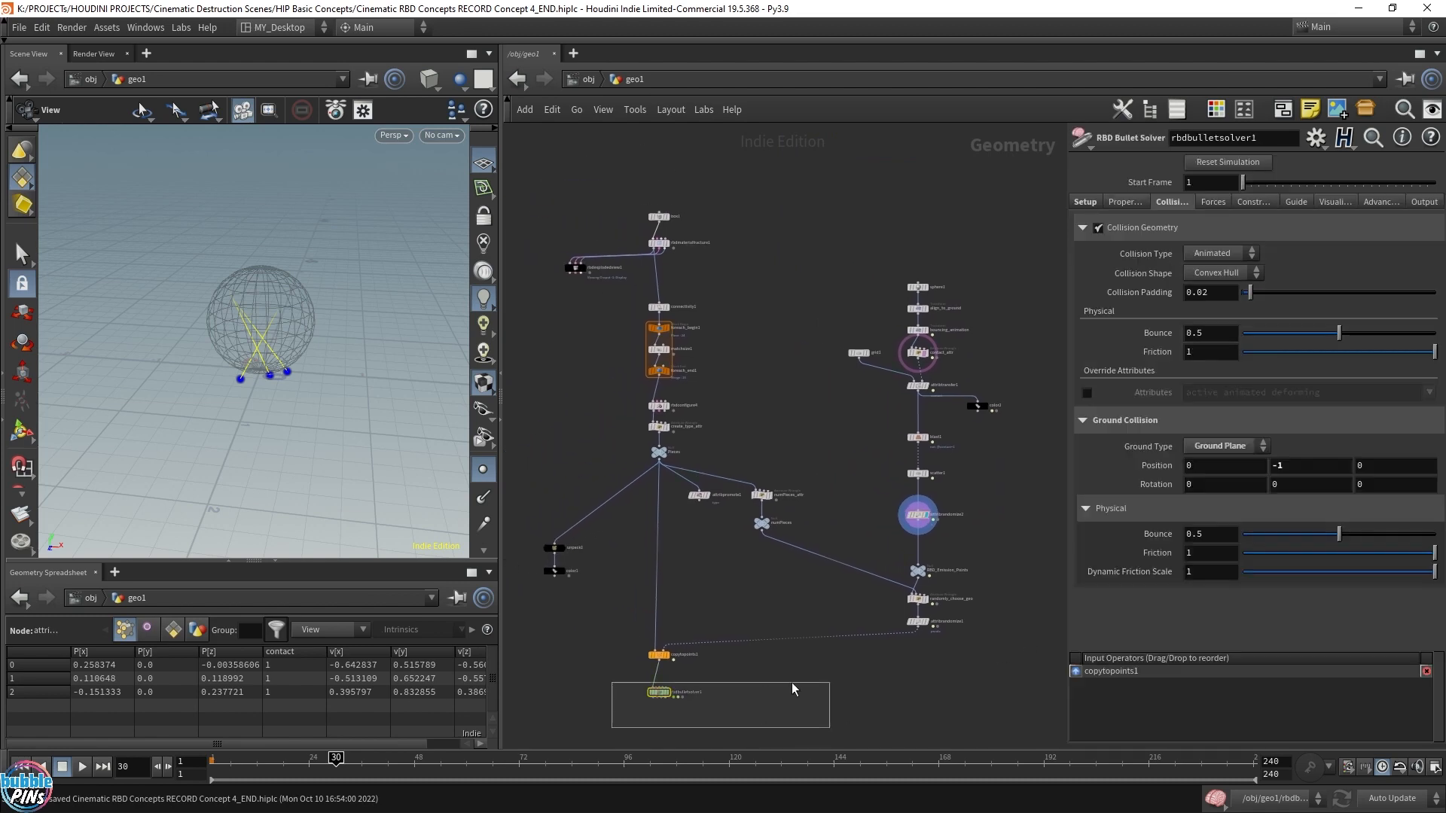
pyautogui.click(674, 699)
pyautogui.hotkey('ctrl', 'Up')
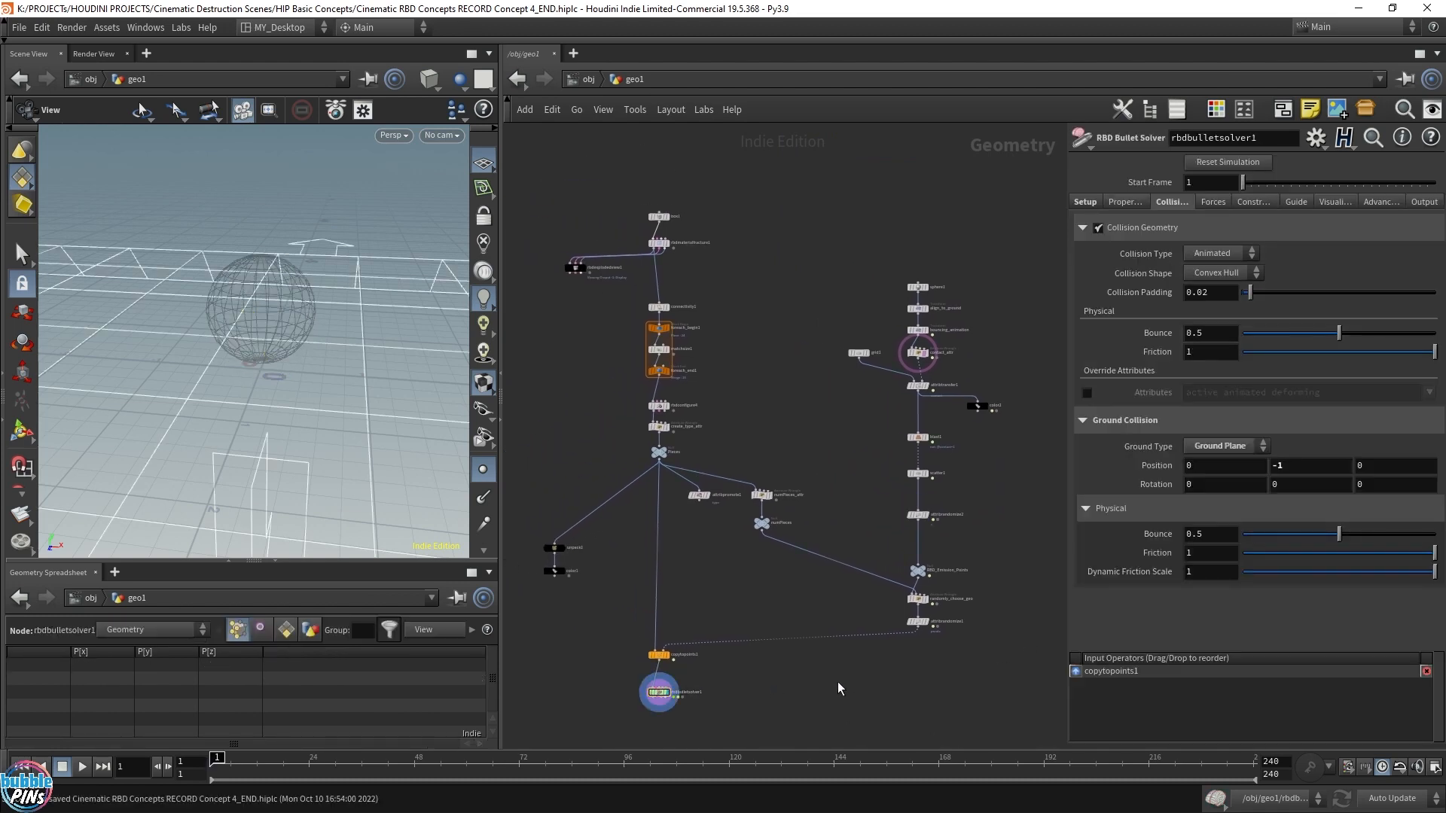
pyautogui.press('Up')
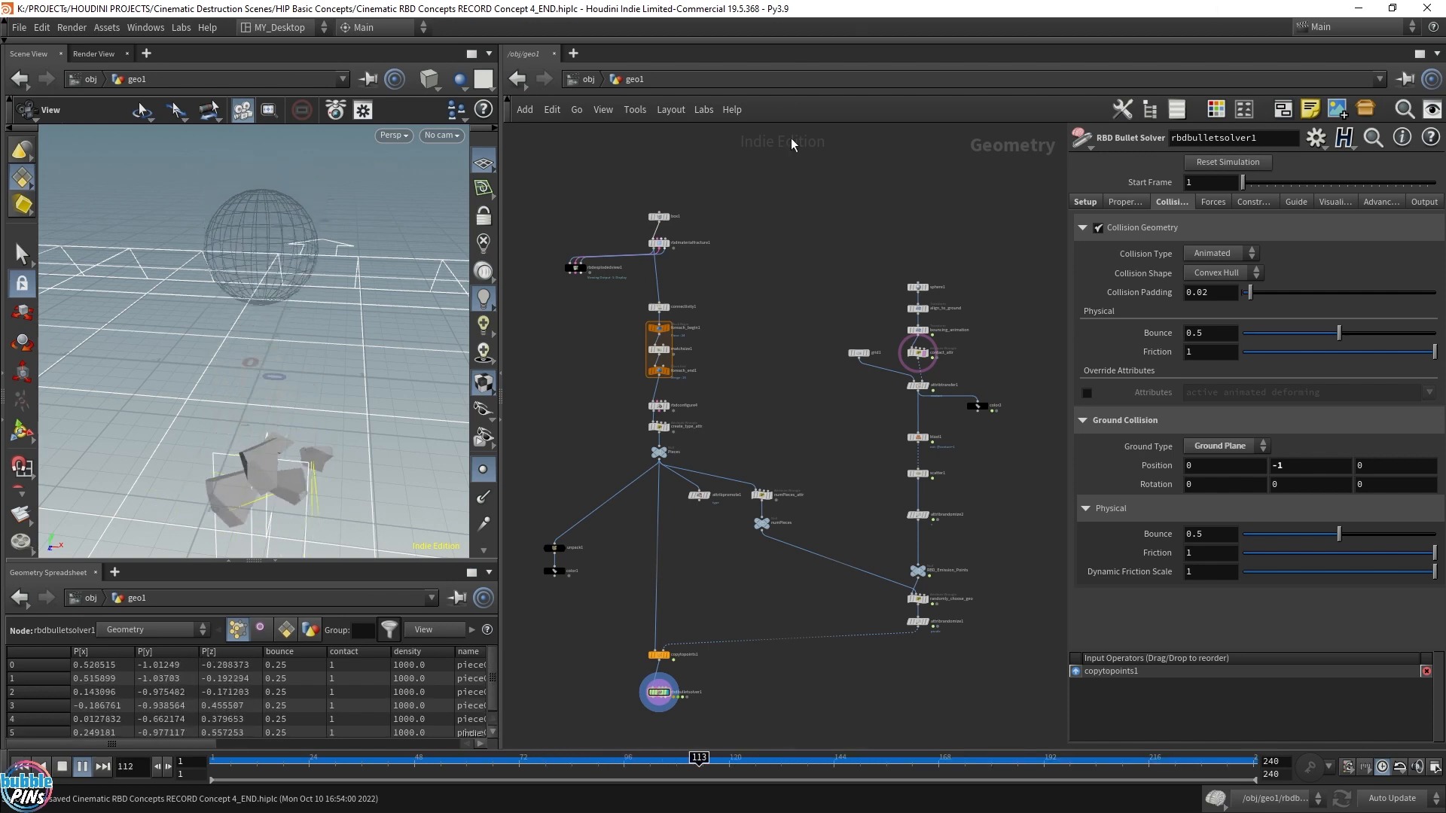
# Try a pscale range of 0.3 to 0.8 on attribrandomize1 and replay the simulation
pyautogui.moveTo(840, 641); pyautogui.dragTo(1020, 660, button='middle')
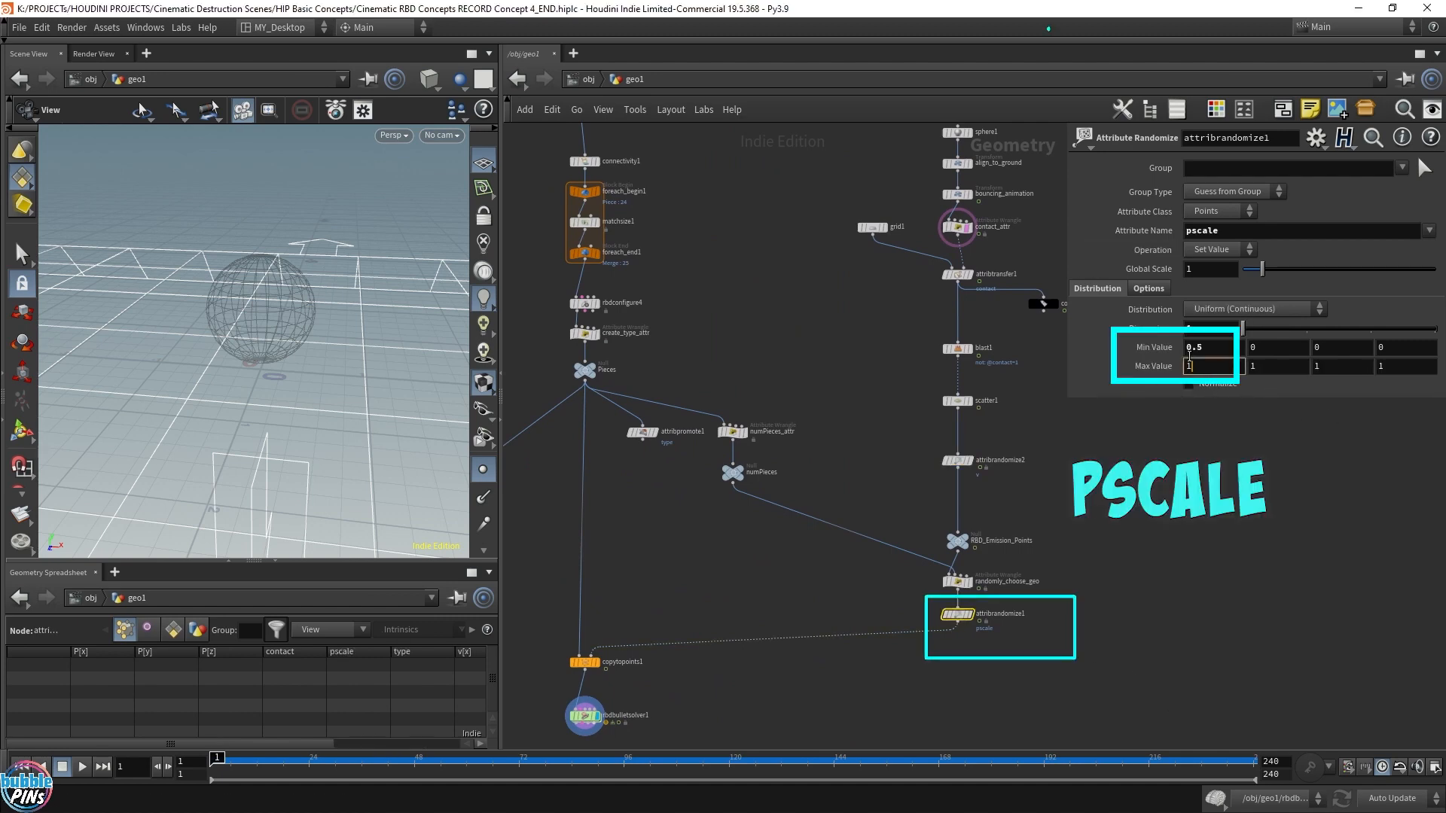
pyautogui.click(1223, 343)
pyautogui.click(1216, 367)
pyautogui.click(1222, 348)
pyautogui.press('BackSpace')
pyautogui.write('3')
pyautogui.click(1213, 367)
pyautogui.press('BackSpace')
pyautogui.write('0.8')
pyautogui.press('Return')
pyautogui.press('Up')
# Set attribrandomize1's pscale Min Value to 0.01 and Max Value to 0.3, and replay the simulation on rbdbulletsolver1
pyautogui.click(1218, 348)
pyautogui.write('1')
pyautogui.press('Return')
pyautogui.press('Up')
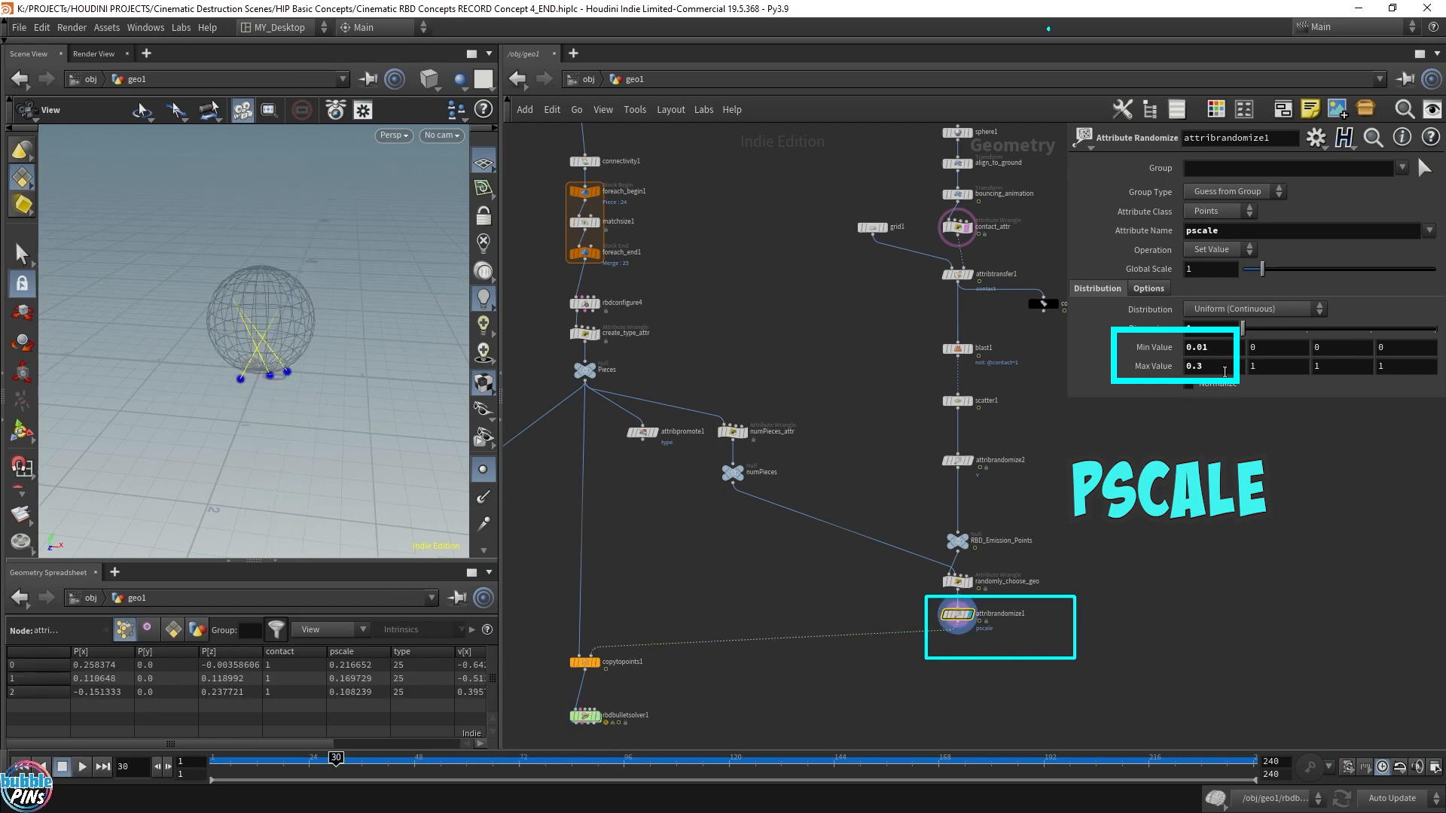
pyautogui.click(1225, 372)
pyautogui.press('Down')
pyautogui.press('Down')
pyautogui.click(1105, 602)
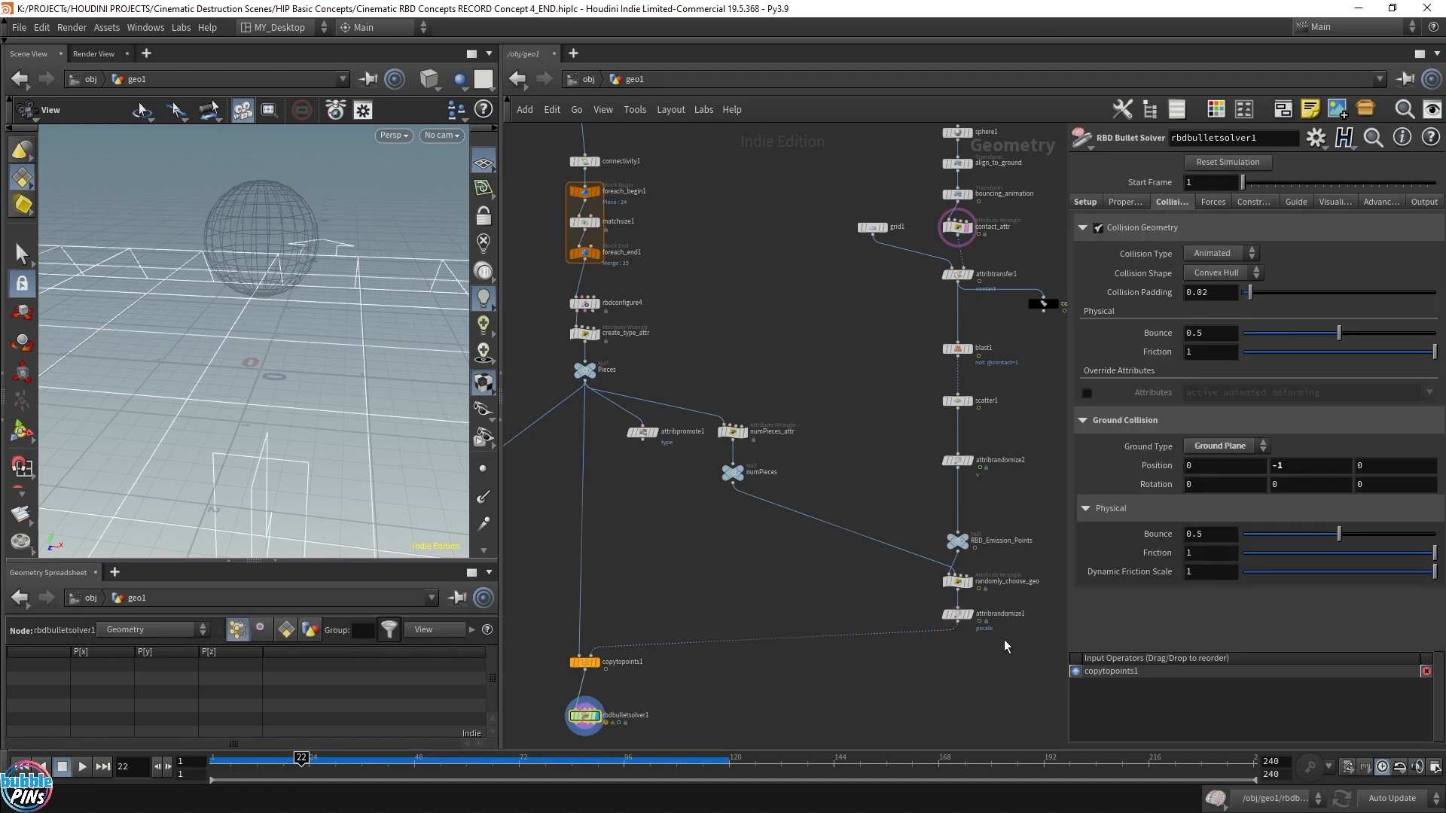
# Set attribrandomize1's pscale Max Value to 0.2, reset rbdbulletsolver1's simulation and play it through from frame 1
pyautogui.click(950, 611)
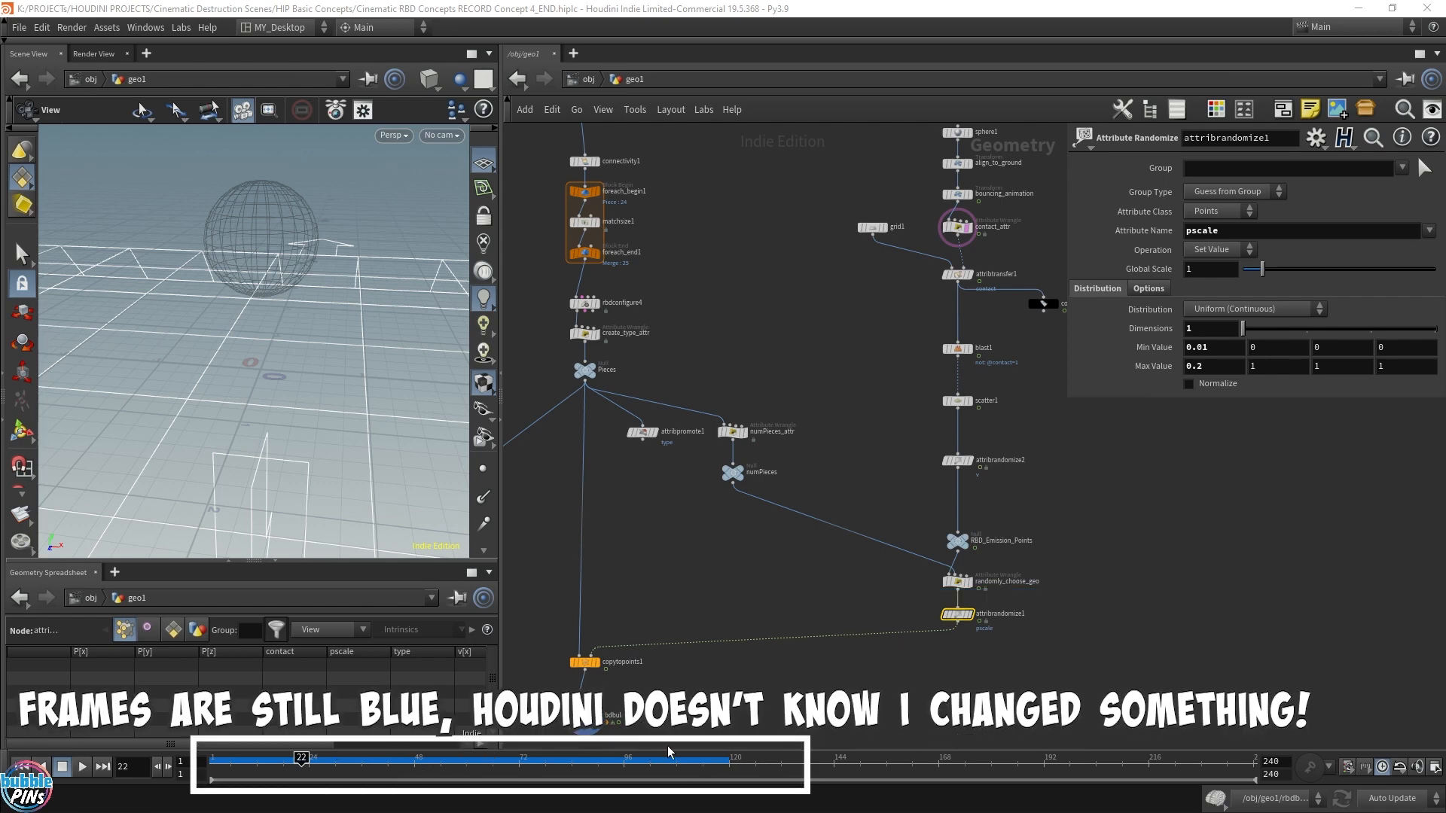
pyautogui.click(585, 716)
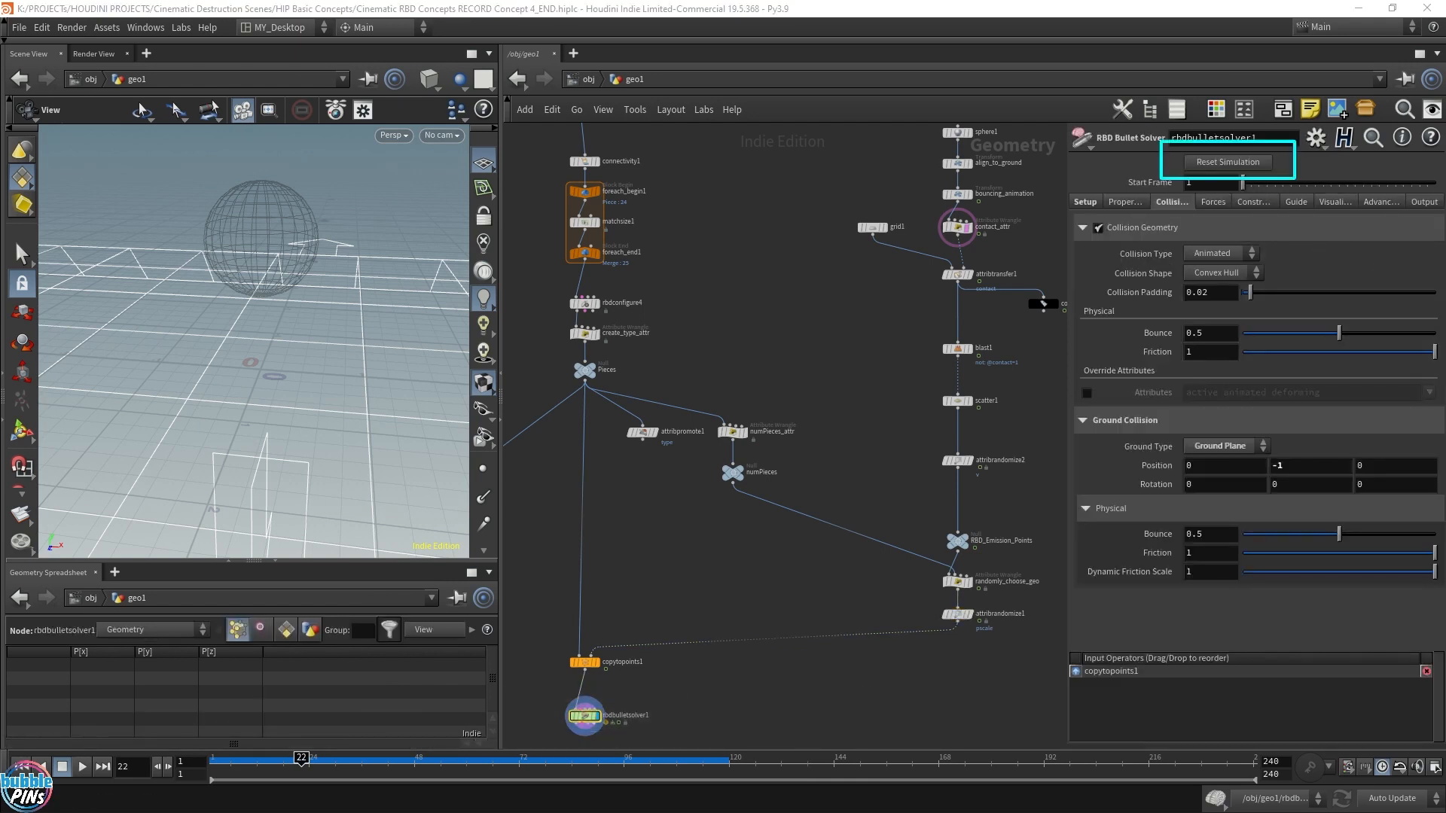
pyautogui.click(1227, 162)
pyautogui.press('Up')
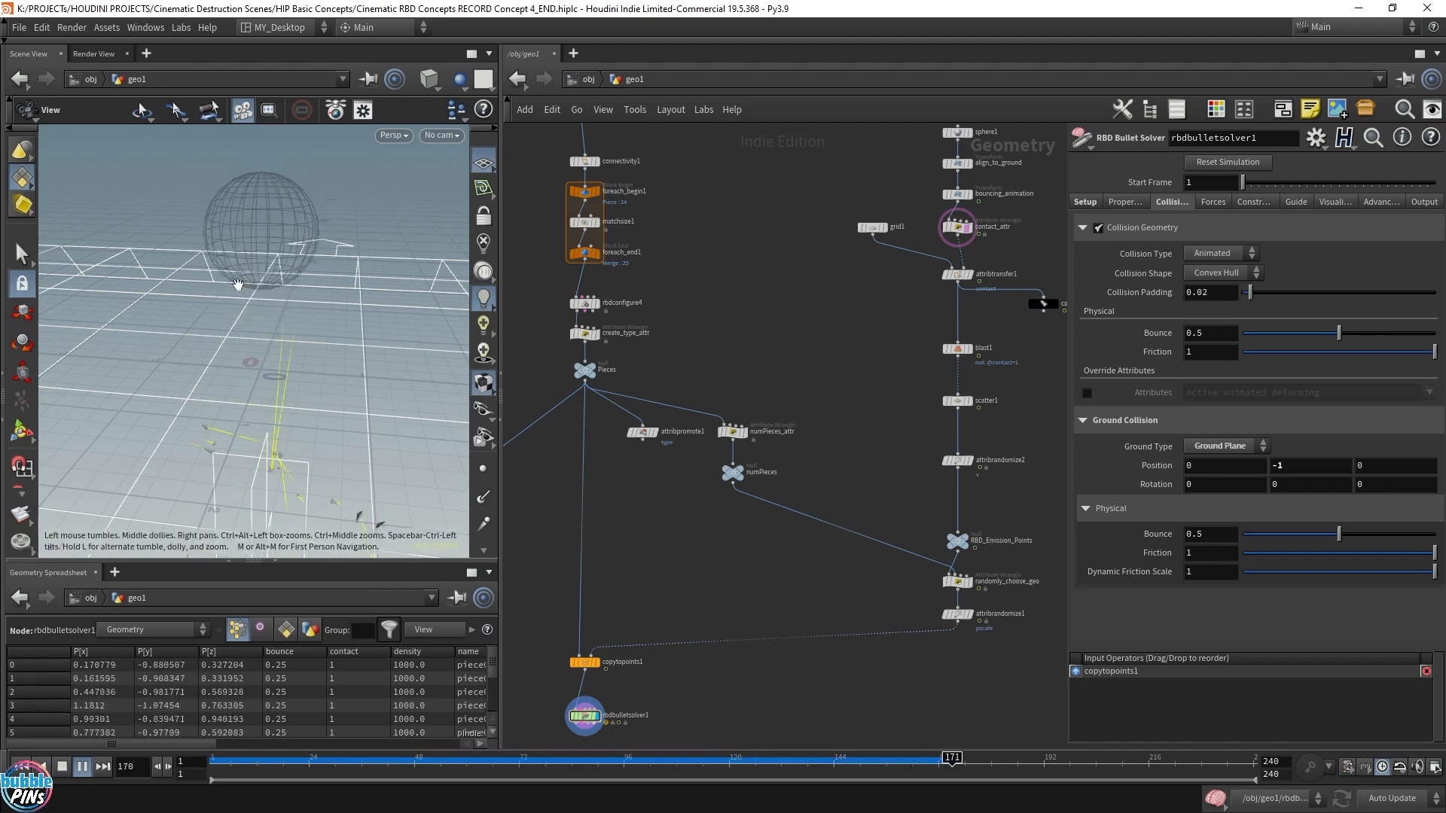
pyautogui.moveTo(293, 354); pyautogui.dragTo(307, 301)
pyautogui.hotkey('ctrl', 'Up')
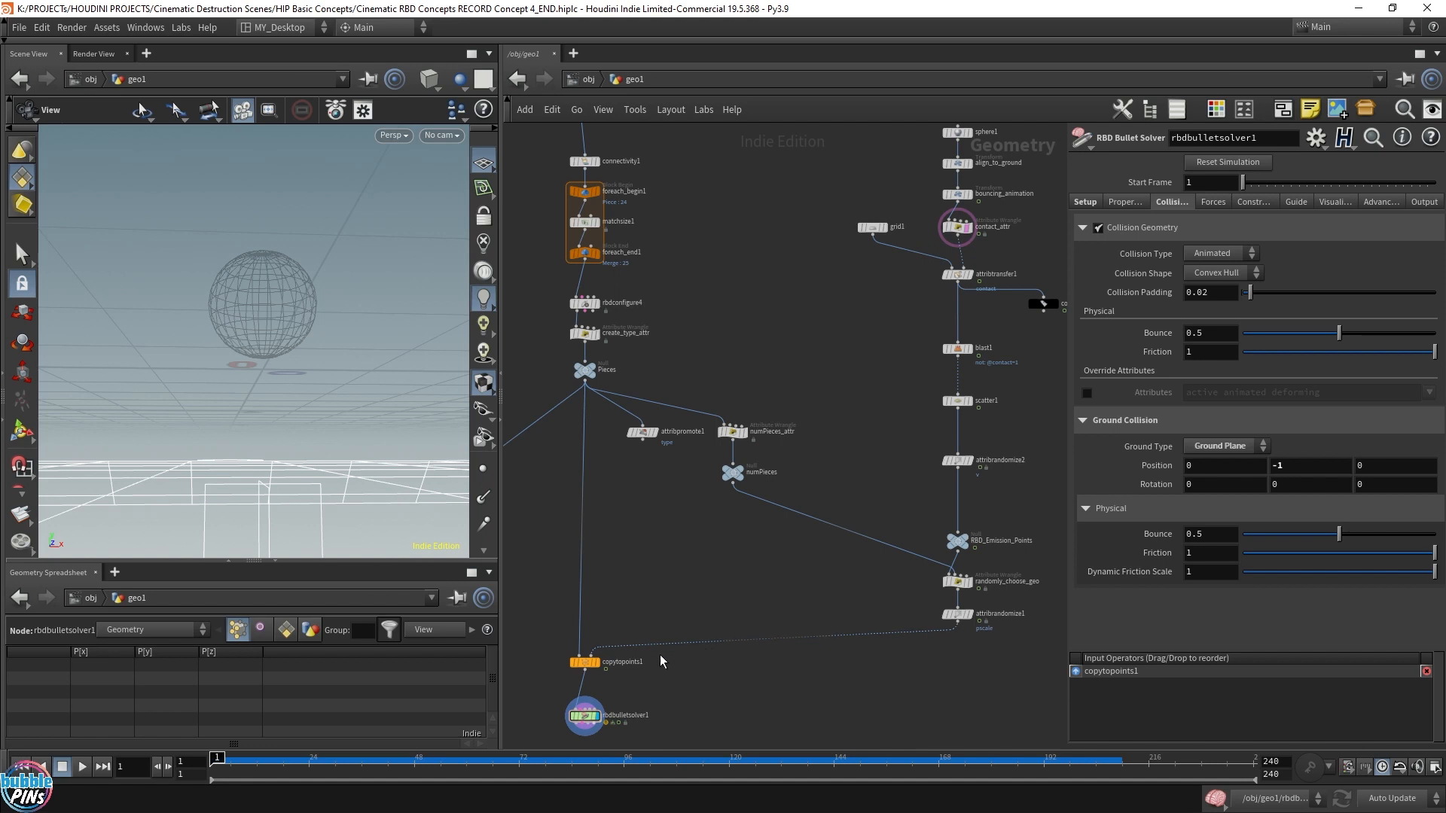
# Play the simulation in the front view to check the pieces against the ground plane, and return to frame 1
pyautogui.hotkey('space', '3')
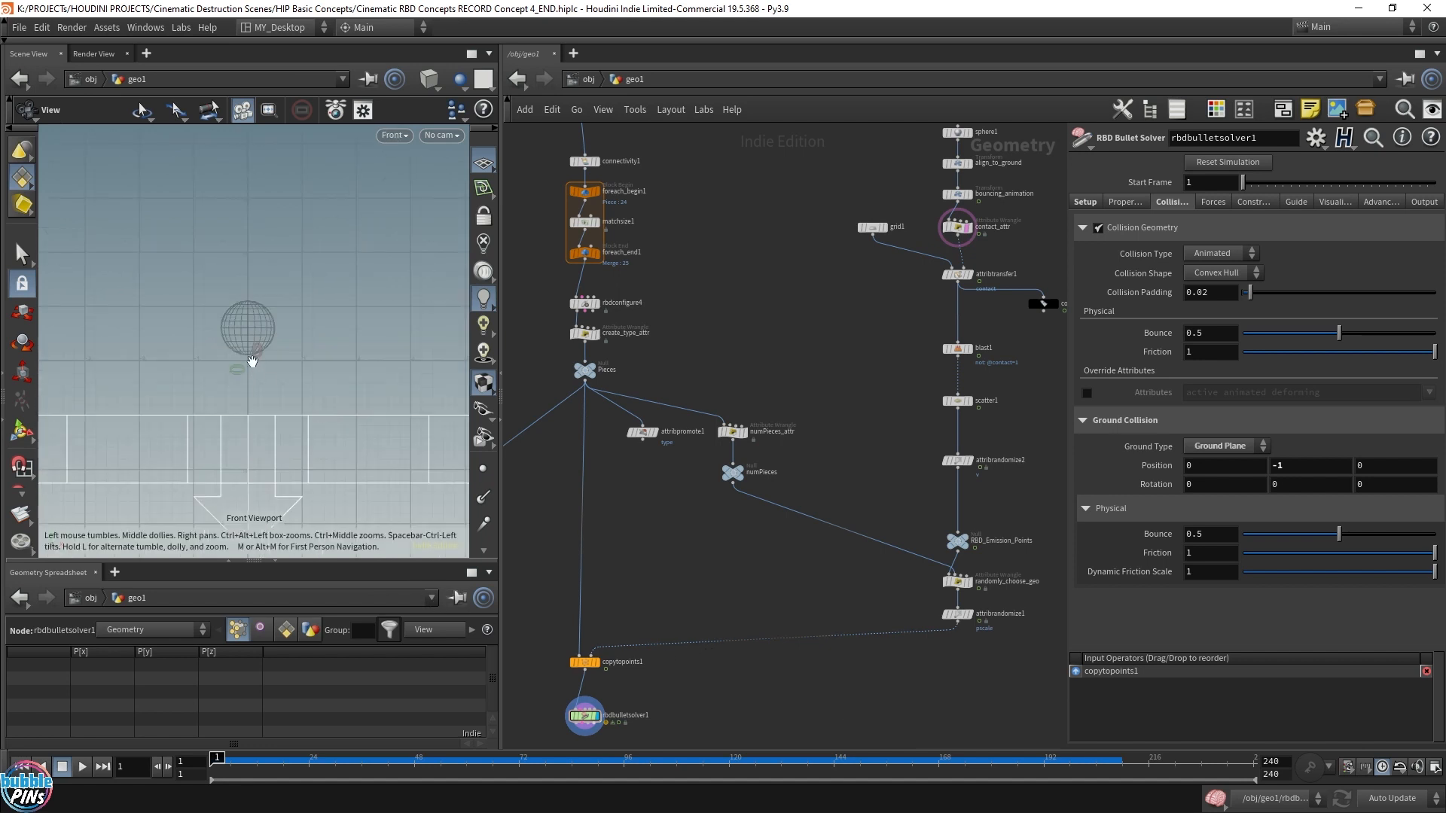
pyautogui.scroll(3, 321, 413)
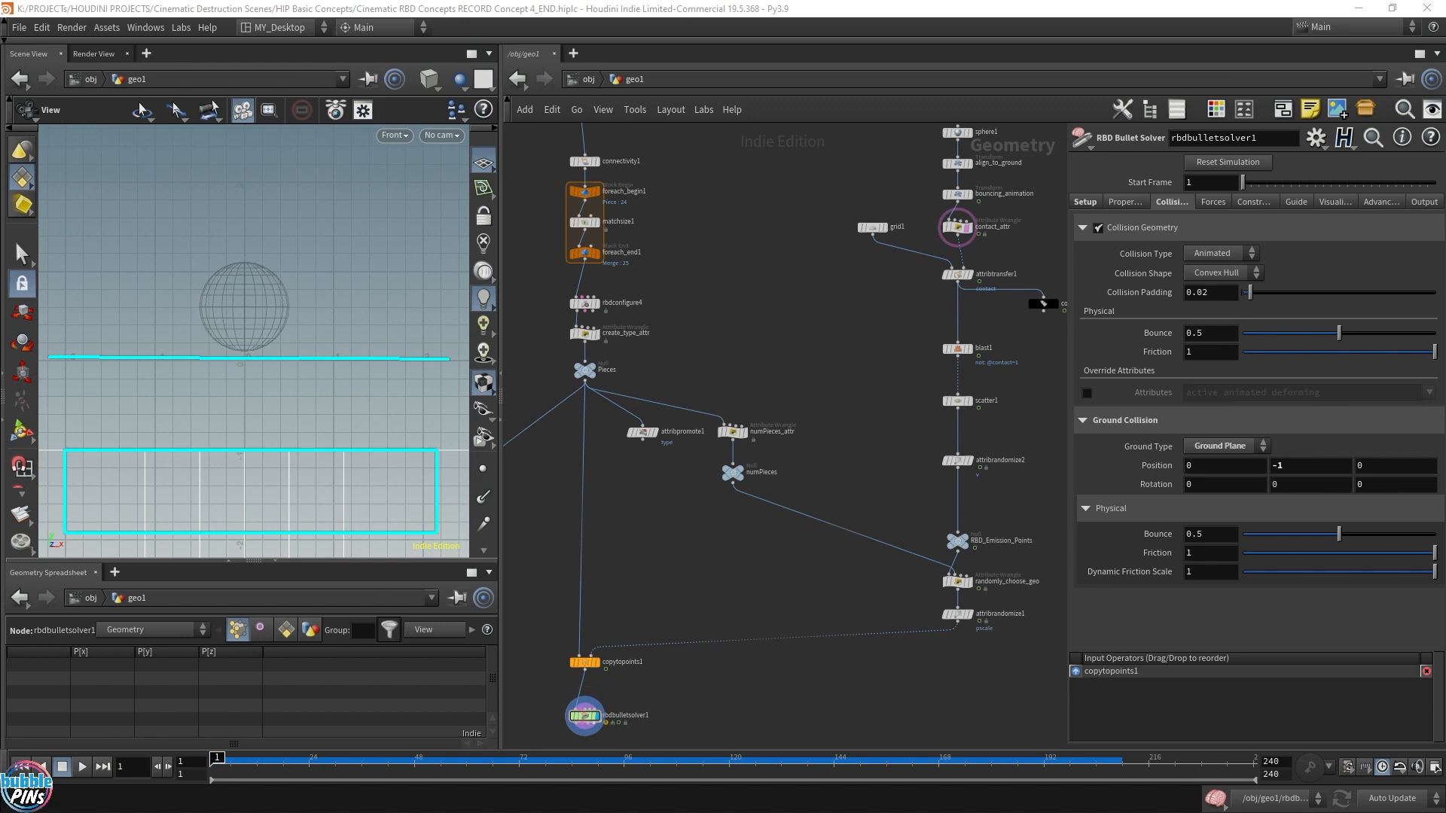
pyautogui.press('Up')
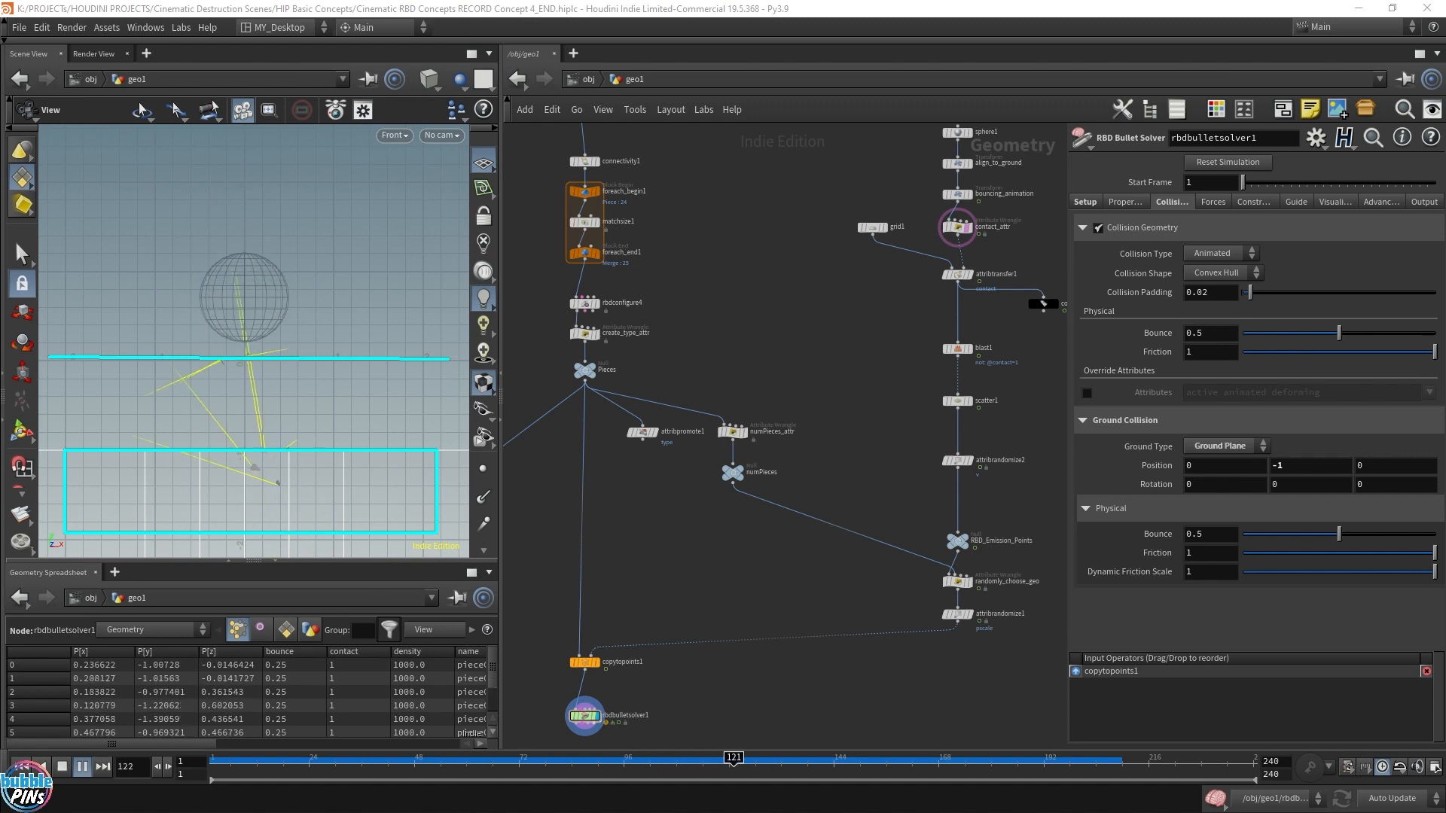
pyautogui.hotkey('ctrl', 'Up')
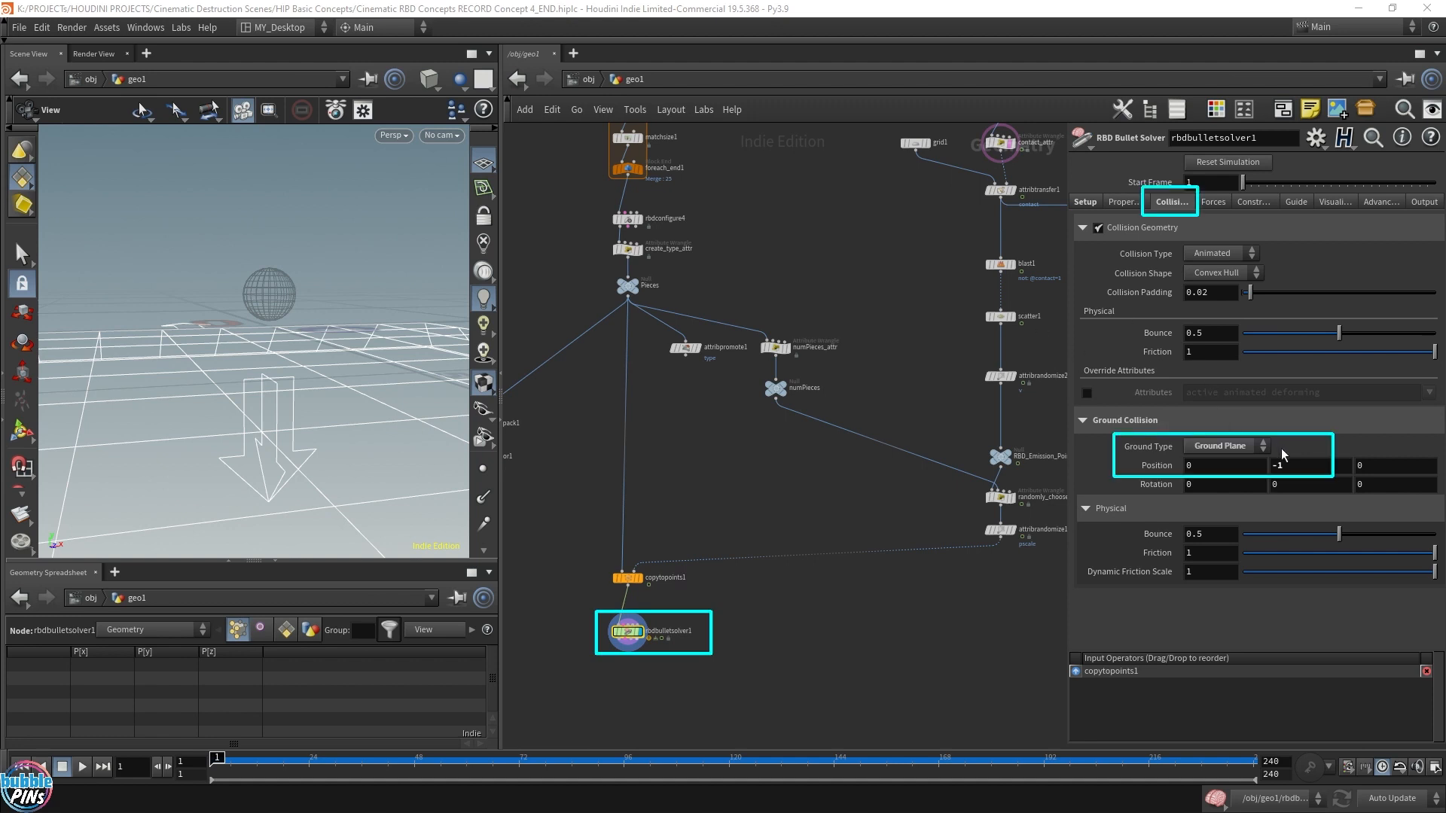
# Revert rbdbulletsolver1's Ground Collision Position to its default of 0, 0, 0 and replay the simulation
pyautogui.moveTo(1286, 465); pyautogui.dragTo(1261, 470)
pyautogui.rightClick(1165, 468)
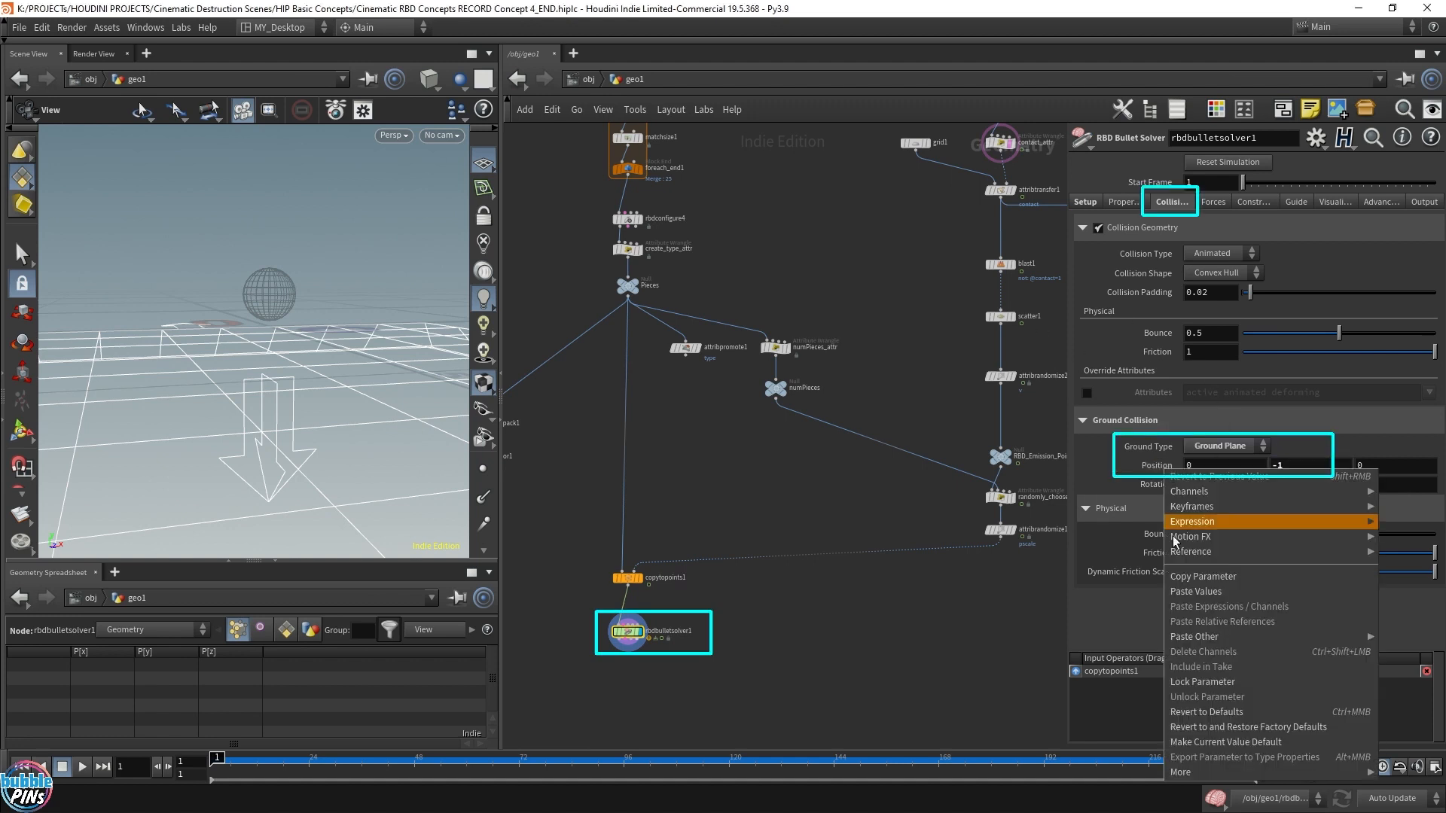
pyautogui.click(1208, 713)
pyautogui.hotkey('space', '3')
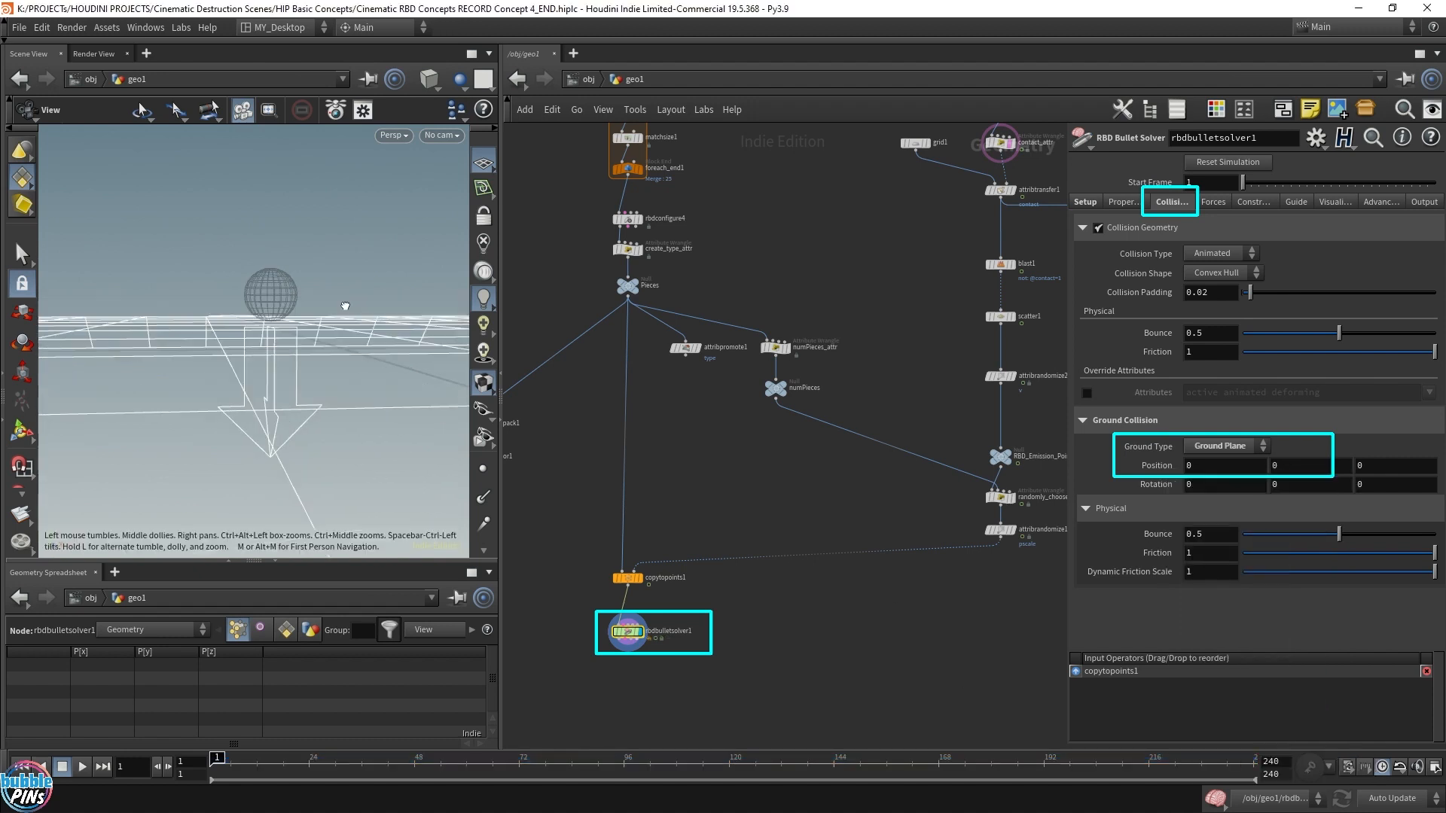
pyautogui.press('Up')
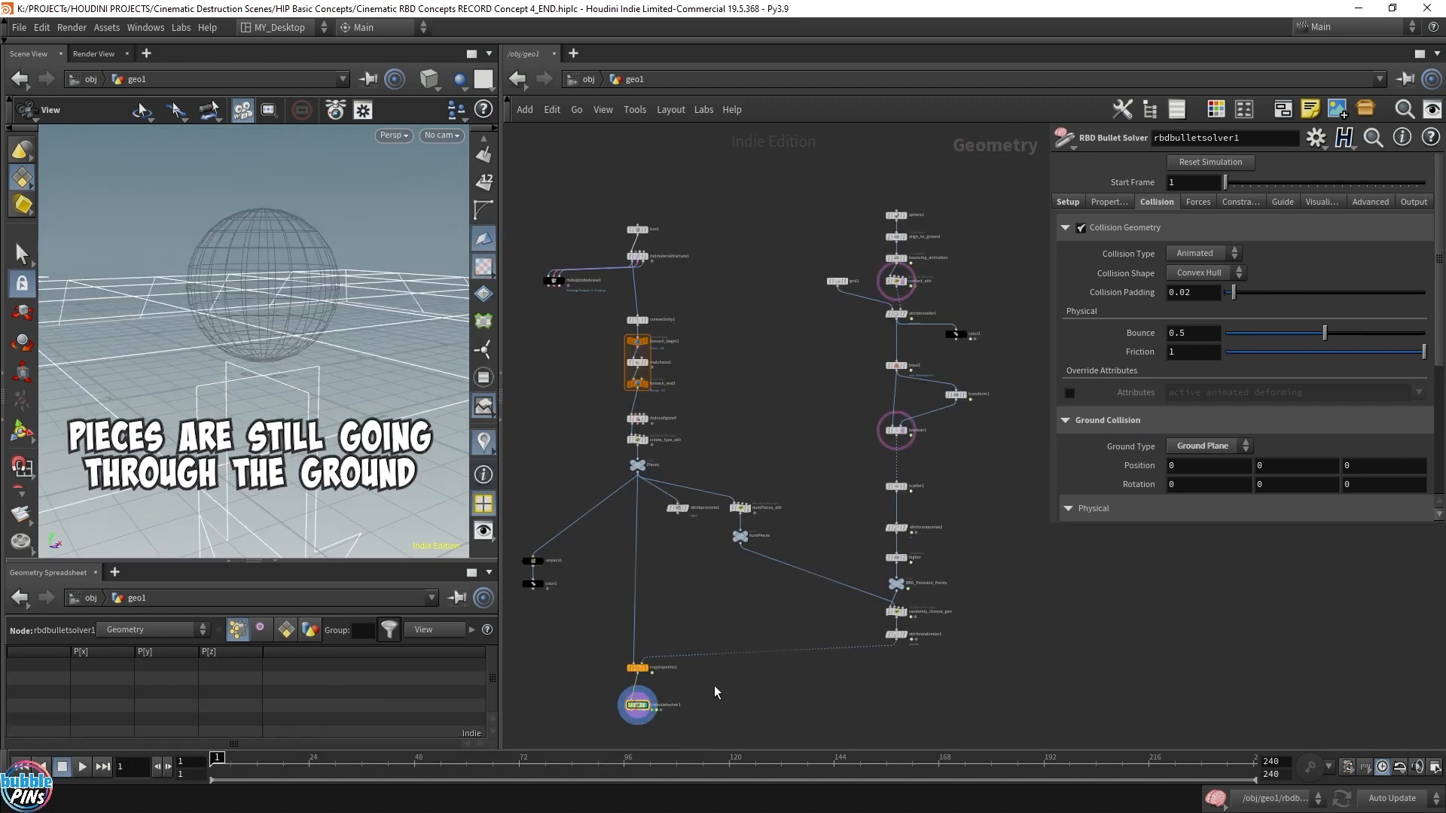
# Replay the simulation and inspect the pieces from ground level, hide the viewport markers and return to frame 1
pyautogui.press('Up')
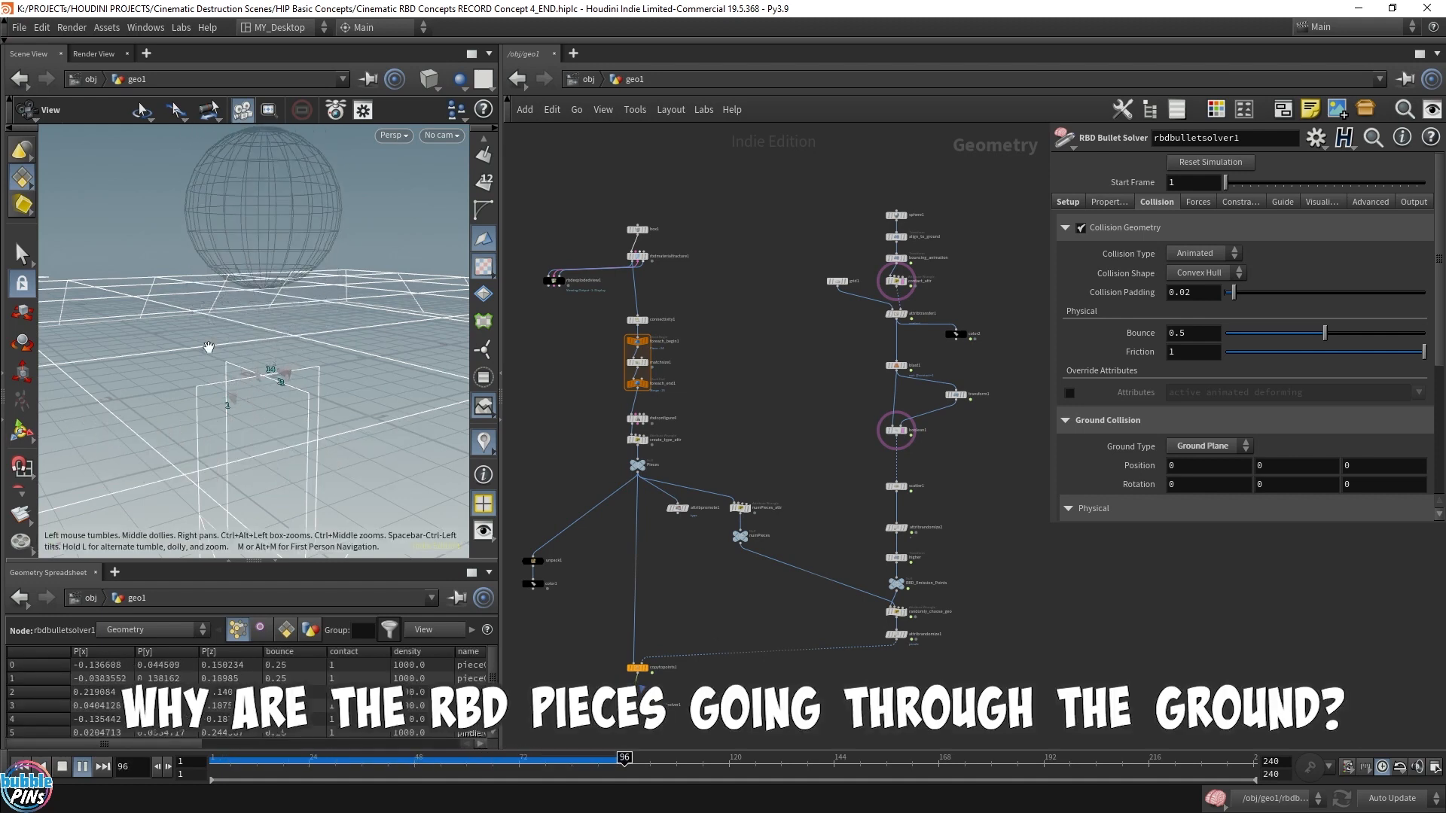
pyautogui.moveTo(206, 349); pyautogui.dragTo(150, 365)
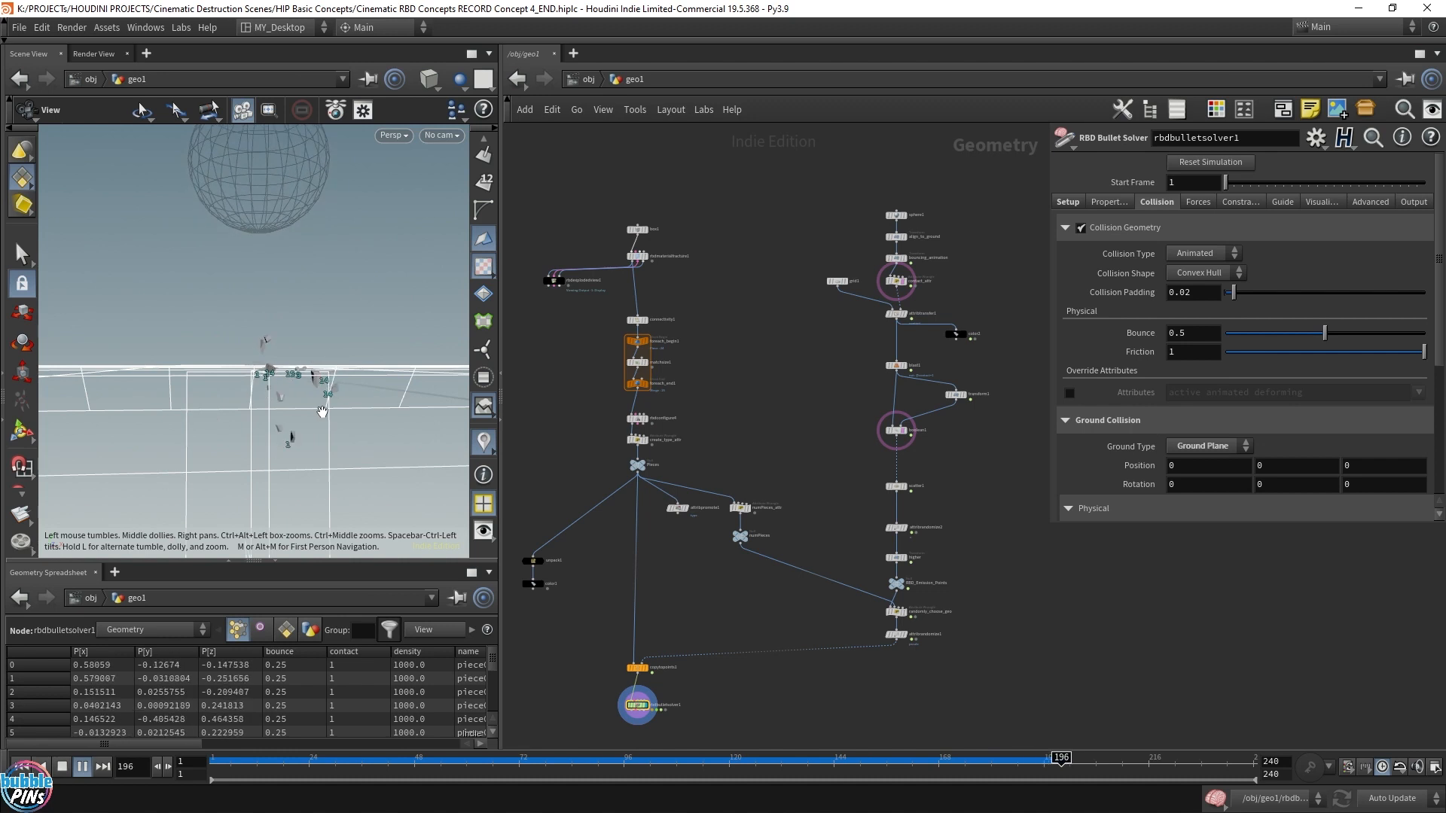
pyautogui.click(486, 442)
pyautogui.hotkey('ctrl', 'Up')
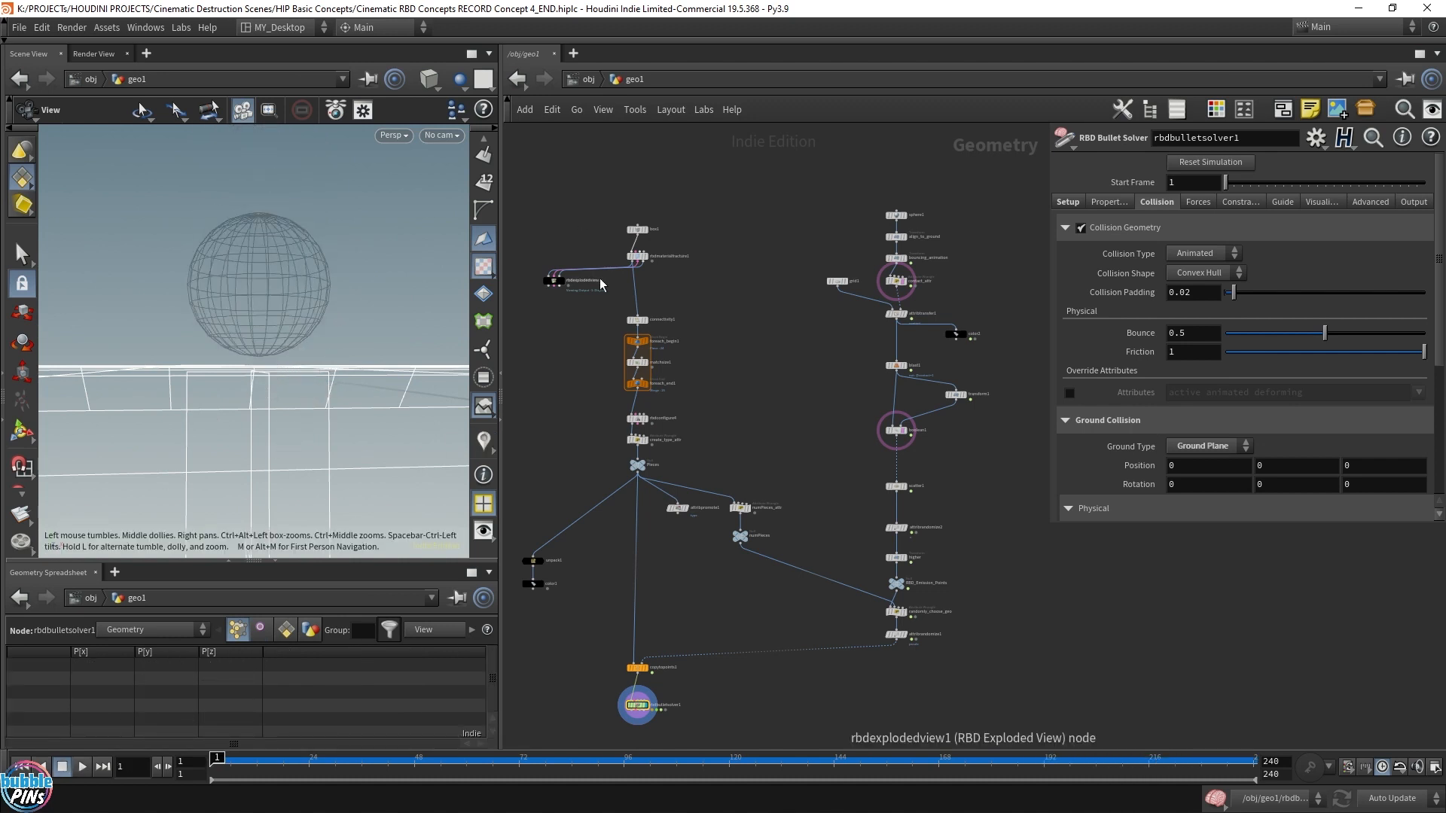
# Move the whole emission node chain, including RBD_Emission_Points, further up from randomly_choose_geo
pyautogui.moveTo(805, 193); pyautogui.dragTo(1010, 563)
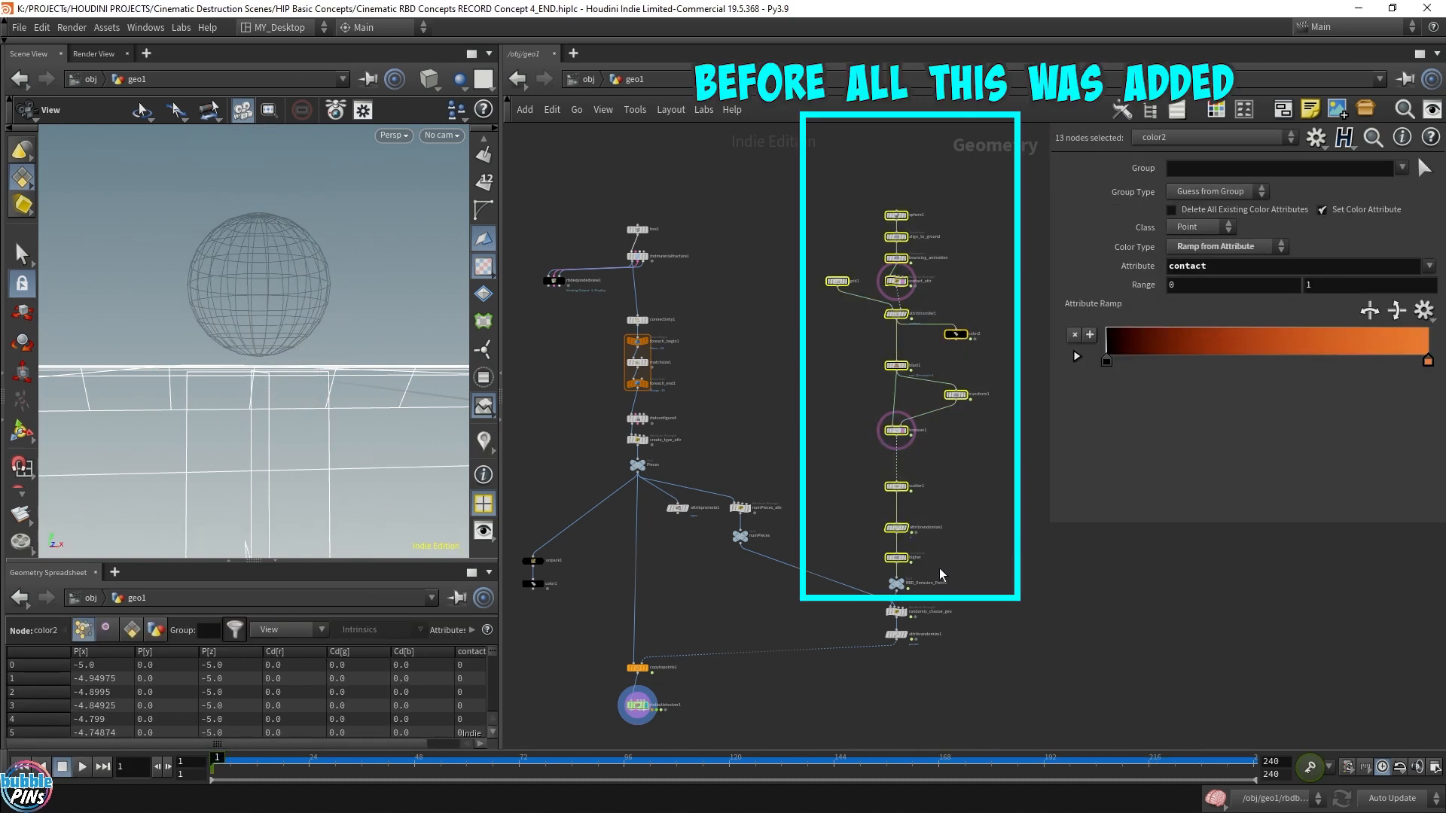
pyautogui.moveTo(896, 583); pyautogui.dragTo(898, 498)
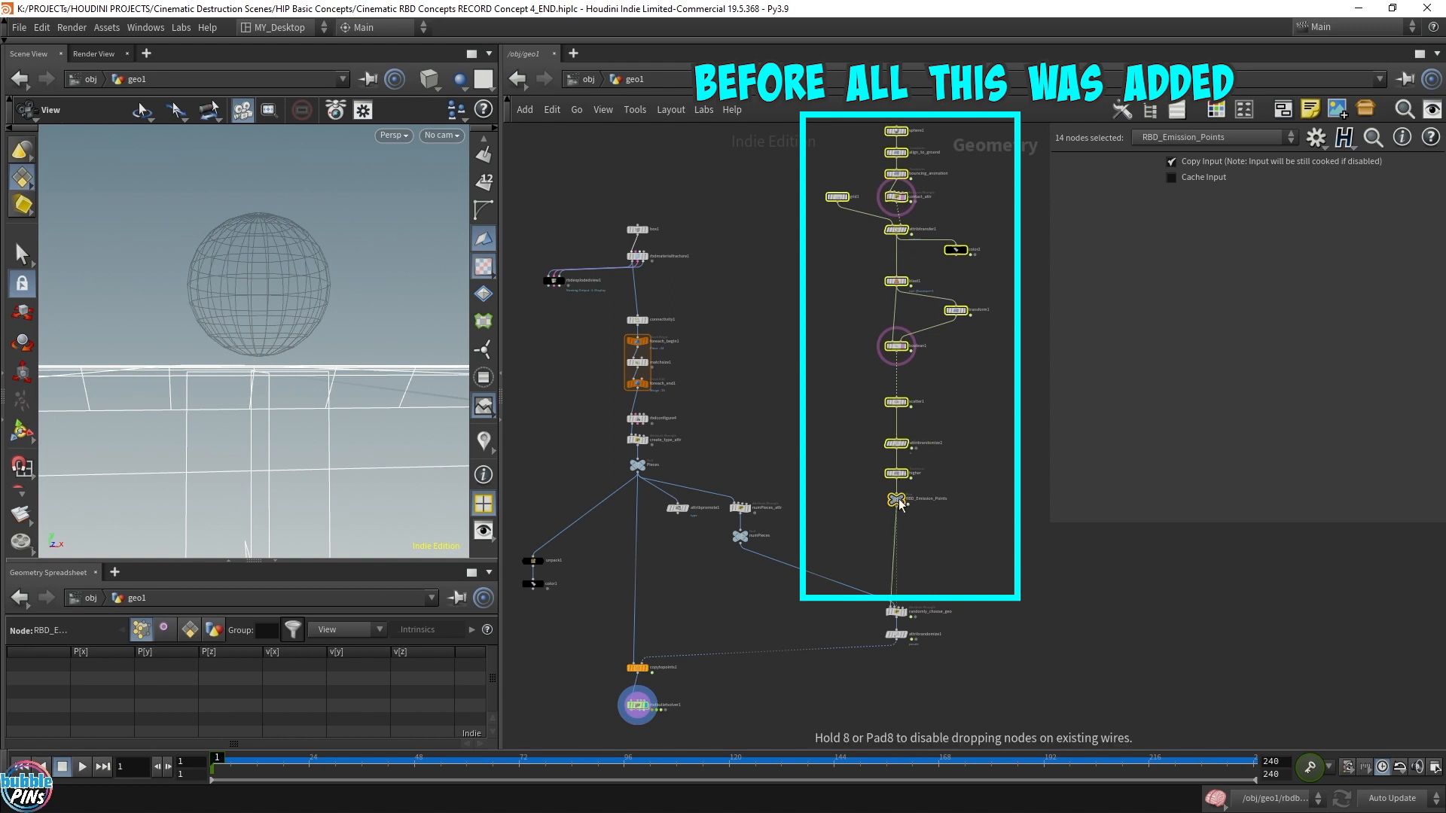
pyautogui.click(896, 498)
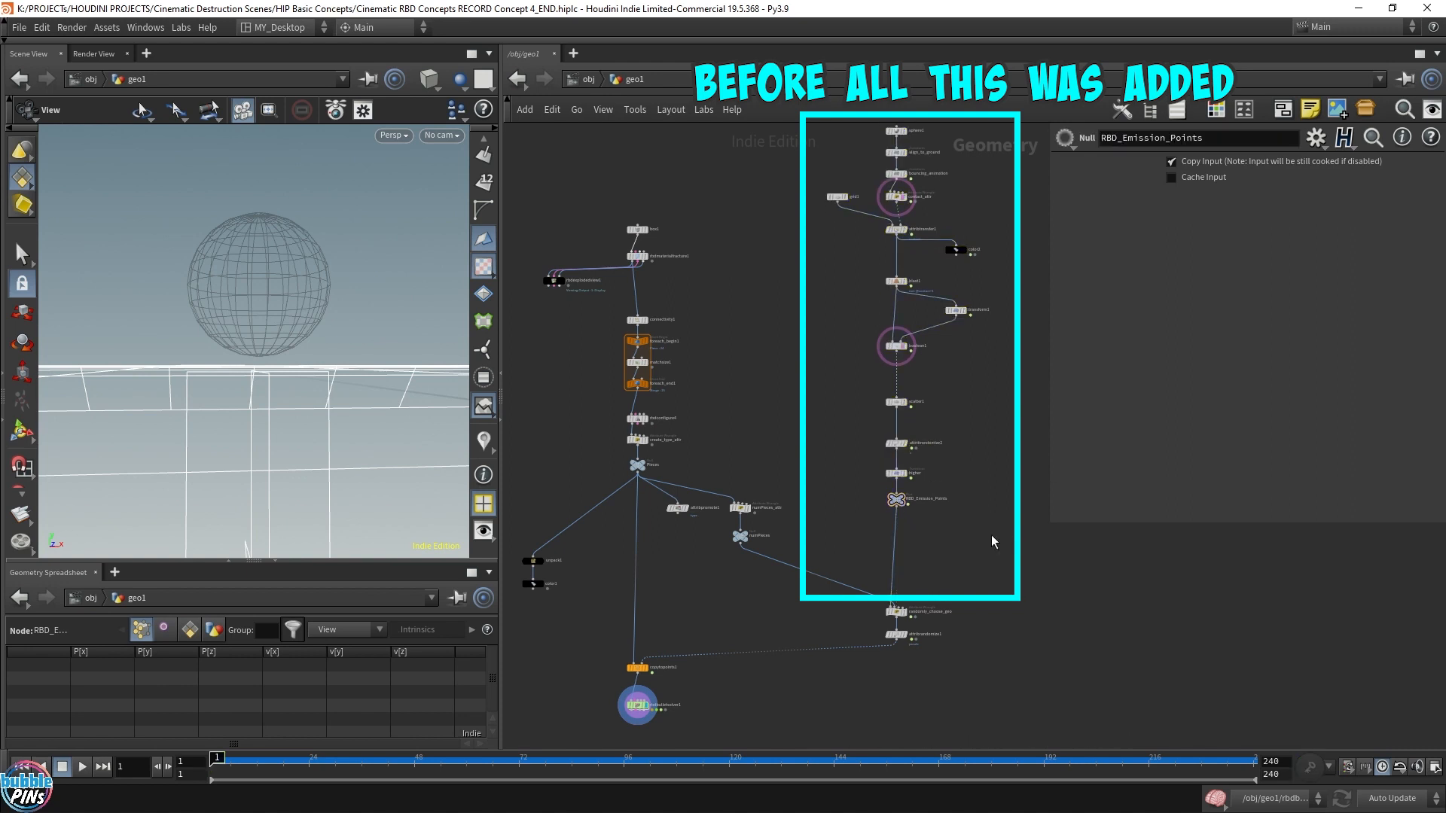
pyautogui.moveTo(998, 542)
pyautogui.mouseDown()
pyautogui.moveTo(805, 167)
pyautogui.moveTo(814, 142)
pyautogui.moveTo(810, 207)
pyautogui.mouseUp()
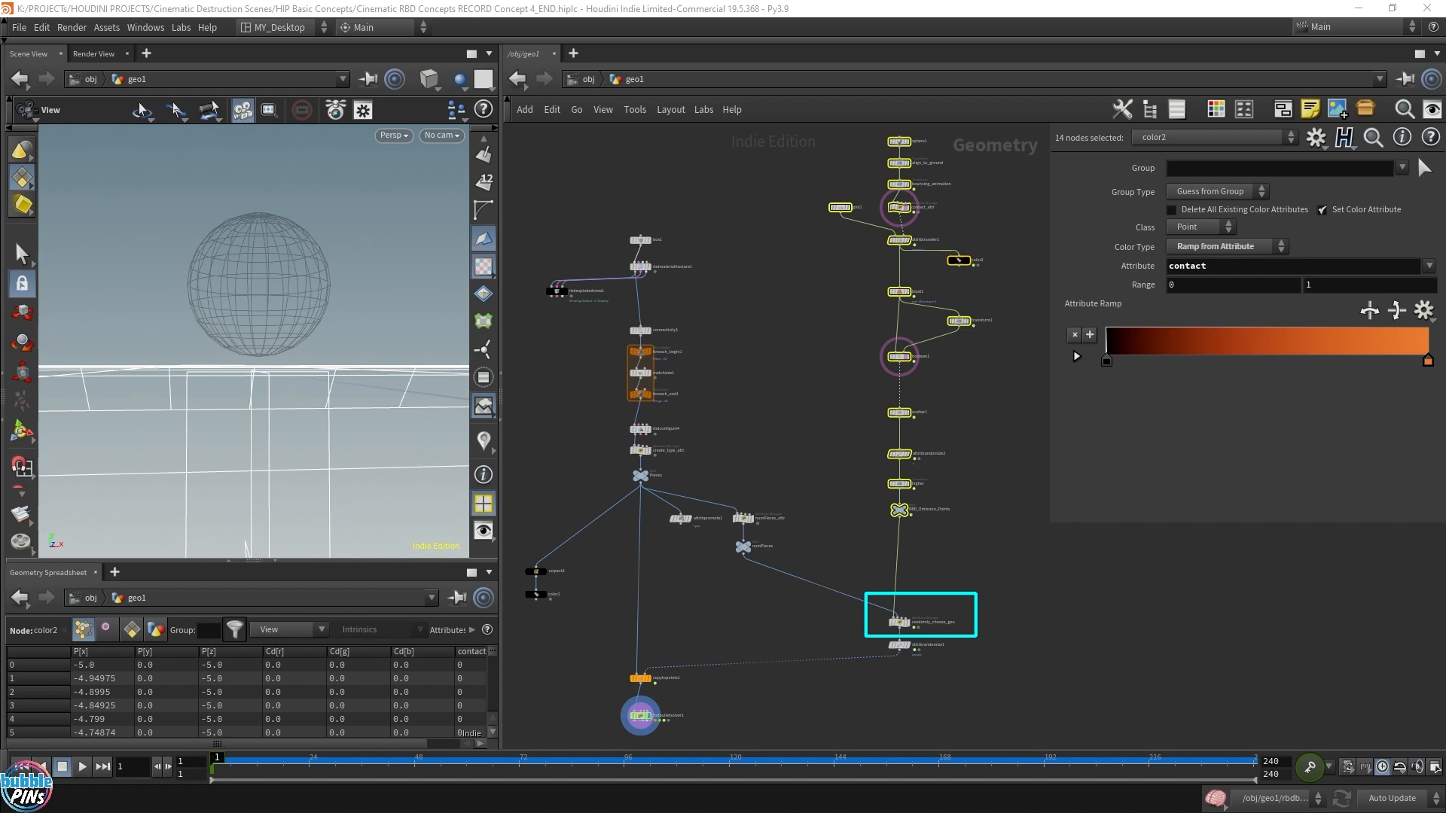
# Display the randomly_choose_geo wrangle and go to frame 30 to view its scattered points
pyautogui.scroll(6, 906, 625)
pyautogui.click(913, 612)
pyautogui.click(888, 611)
pyautogui.moveTo(316, 340); pyautogui.dragTo(327, 335)
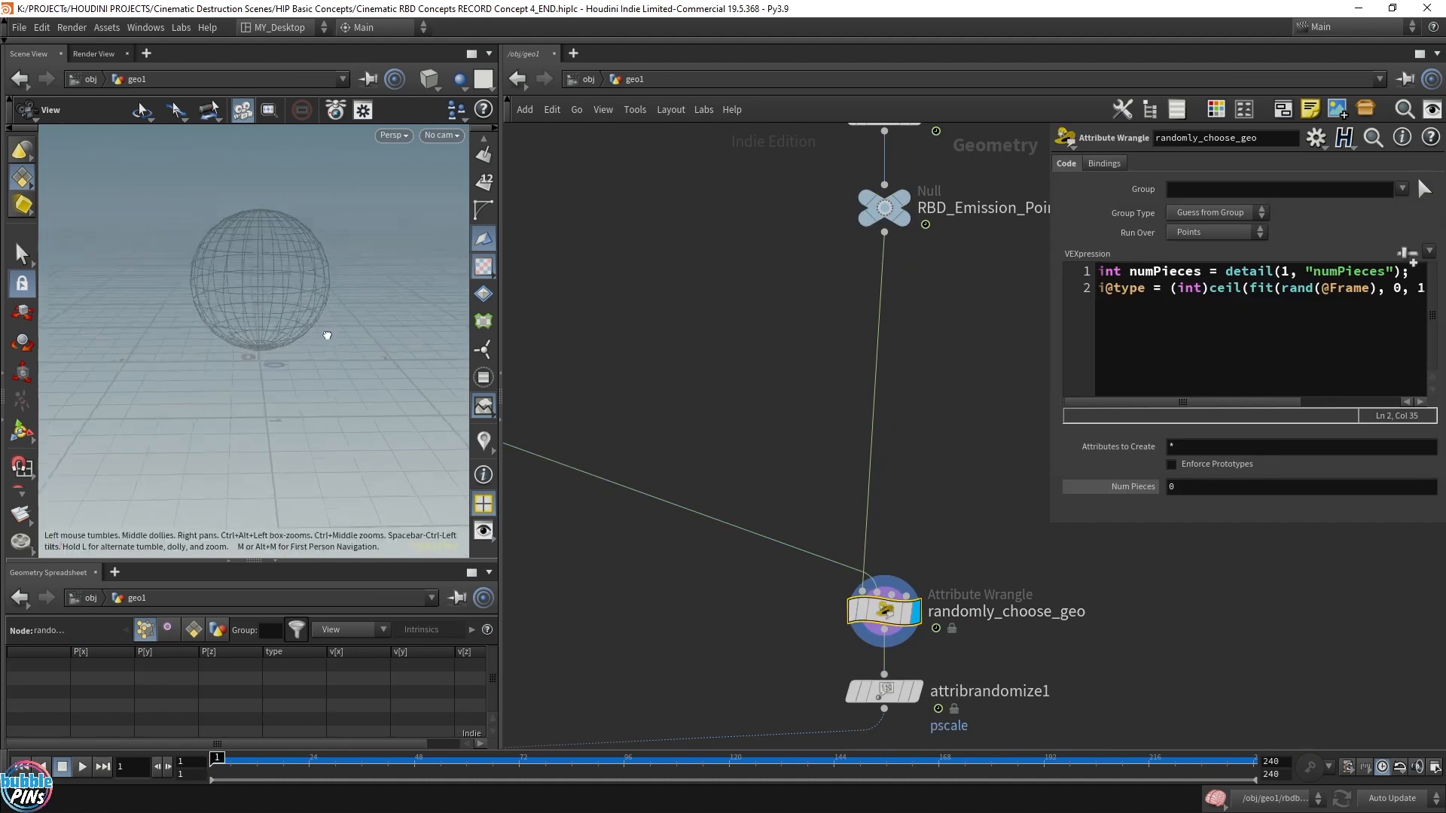
pyautogui.moveTo(217, 759); pyautogui.dragTo(336, 761)
pyautogui.press('Escape')
pyautogui.moveTo(260, 324); pyautogui.dragTo(287, 339)
# Check randomly_choose_geo's node information and enable the type marker visualizer in the viewport
pyautogui.click(830, 610)
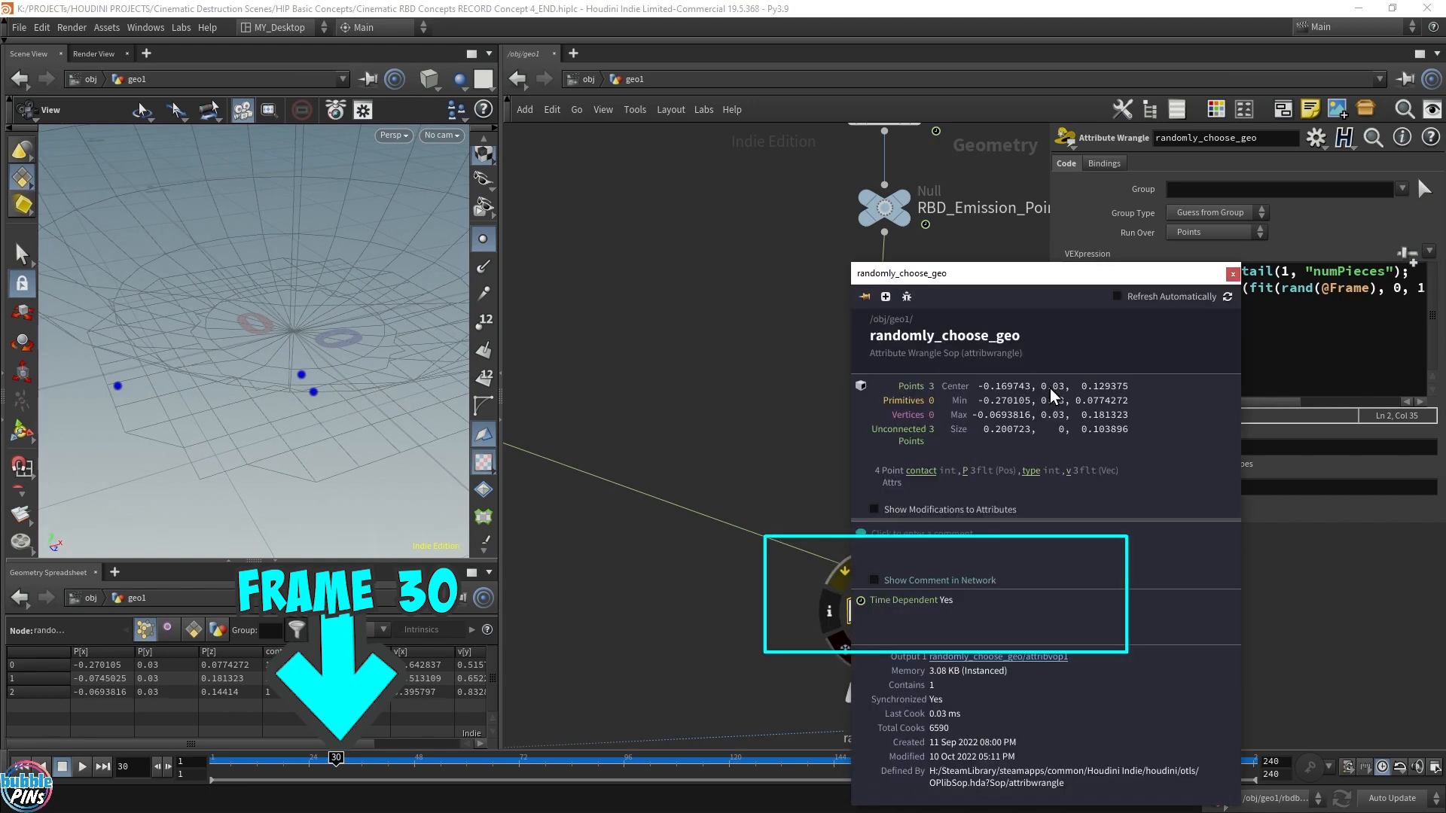
pyautogui.moveTo(951, 278); pyautogui.dragTo(490, 241)
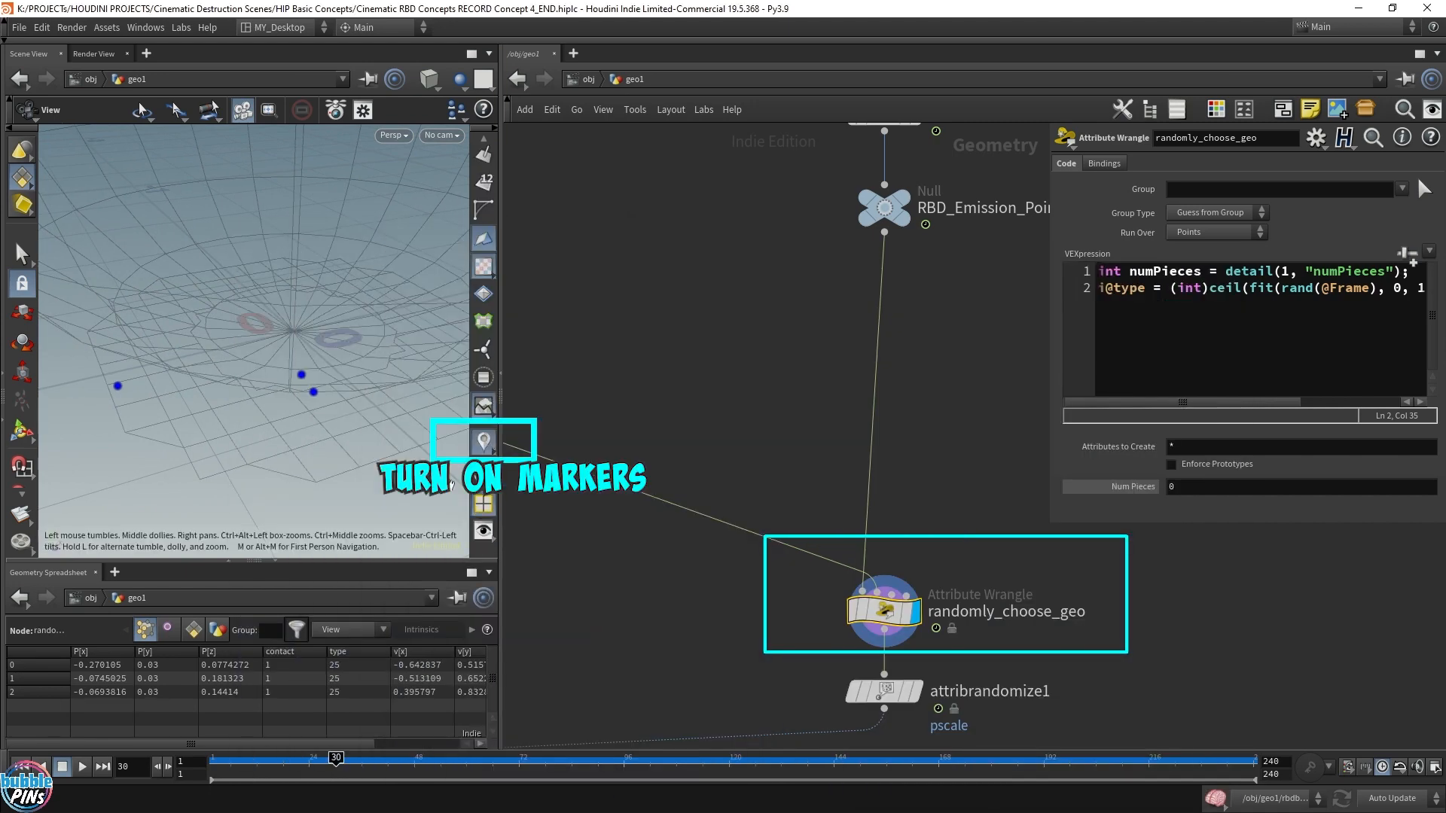
pyautogui.rightClick(486, 445)
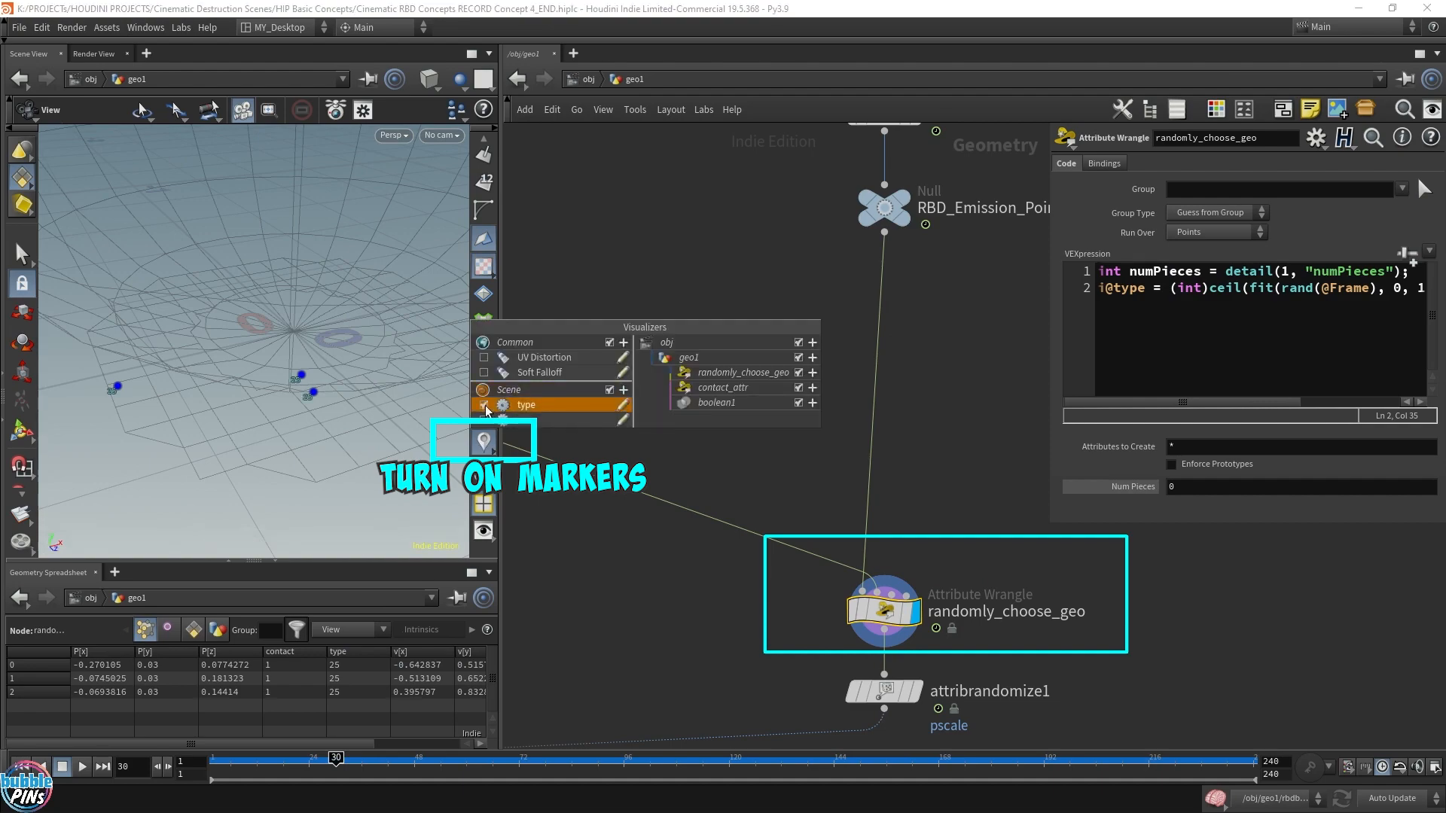
pyautogui.click(484, 405)
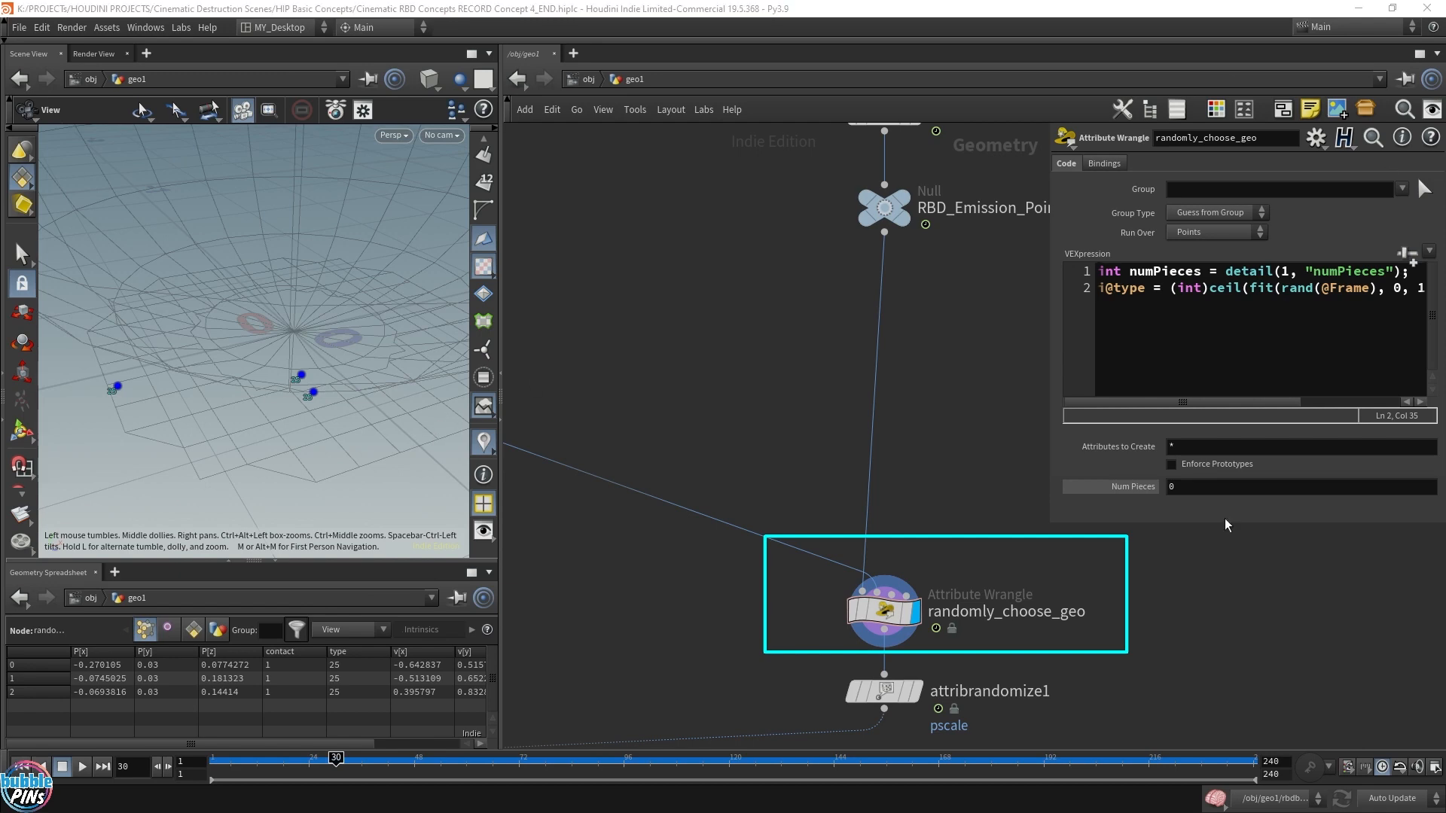
# Display copytopoints1 at frame 60 and bring its name and type attributes into view in the spreadsheet
pyautogui.moveTo(503, 698); pyautogui.dragTo(1199, 550, button='middle')
pyautogui.scroll(-3, 794, 504)
pyautogui.moveTo(794, 504); pyautogui.dragTo(817, 449, button='middle')
pyautogui.click(753, 540)
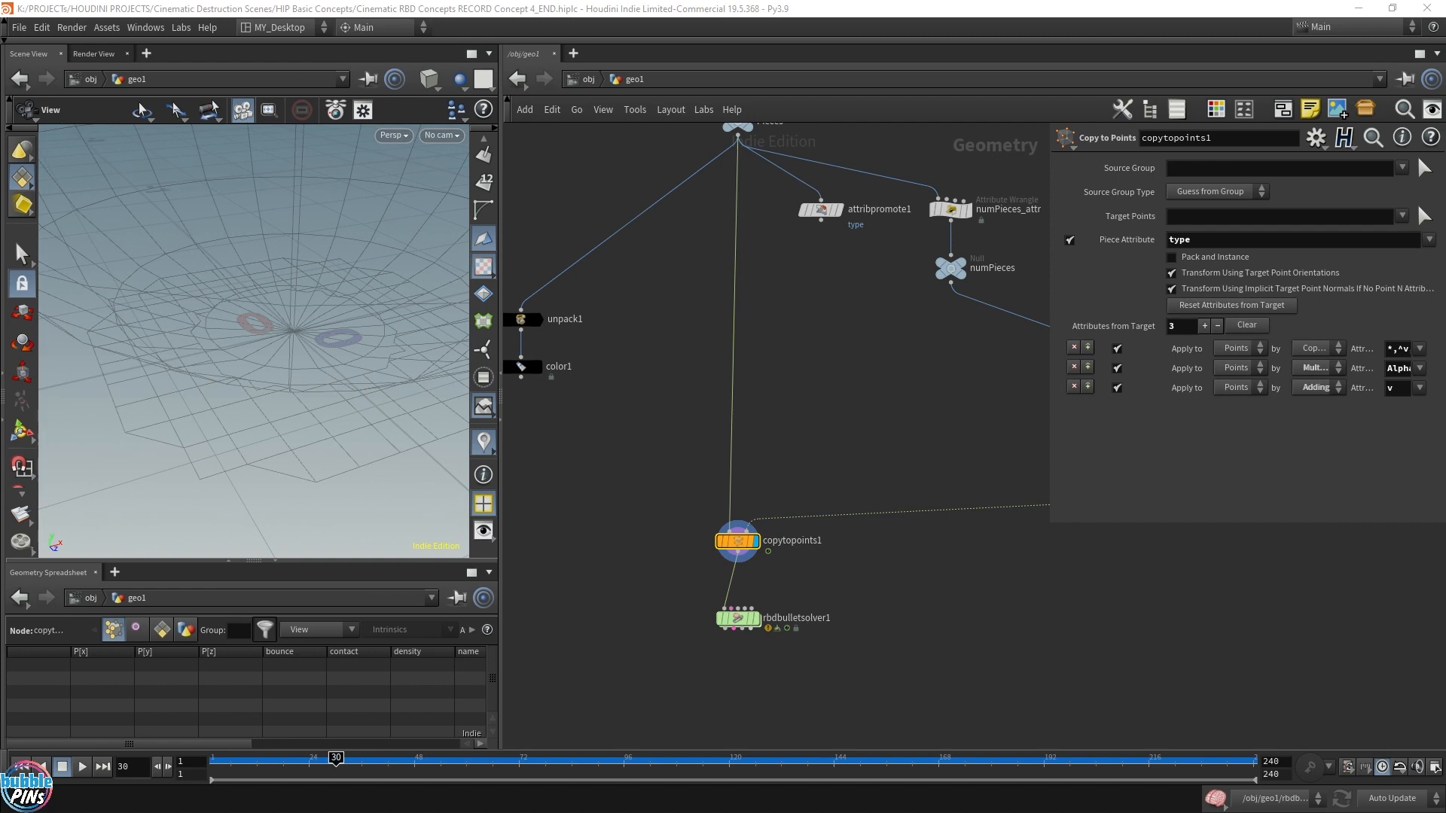
pyautogui.moveTo(336, 759); pyautogui.dragTo(467, 758)
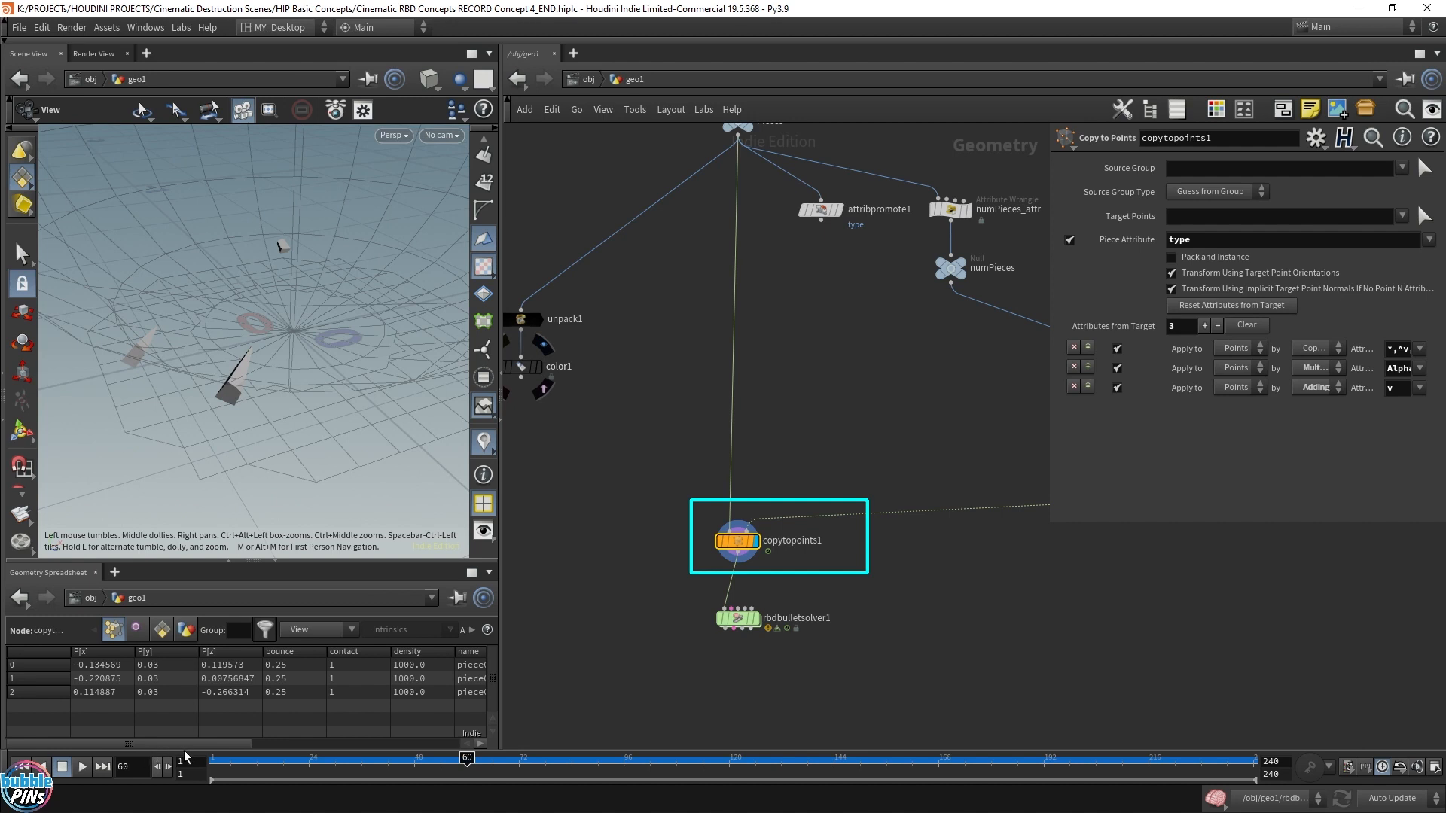
pyautogui.moveTo(172, 744); pyautogui.dragTo(275, 744)
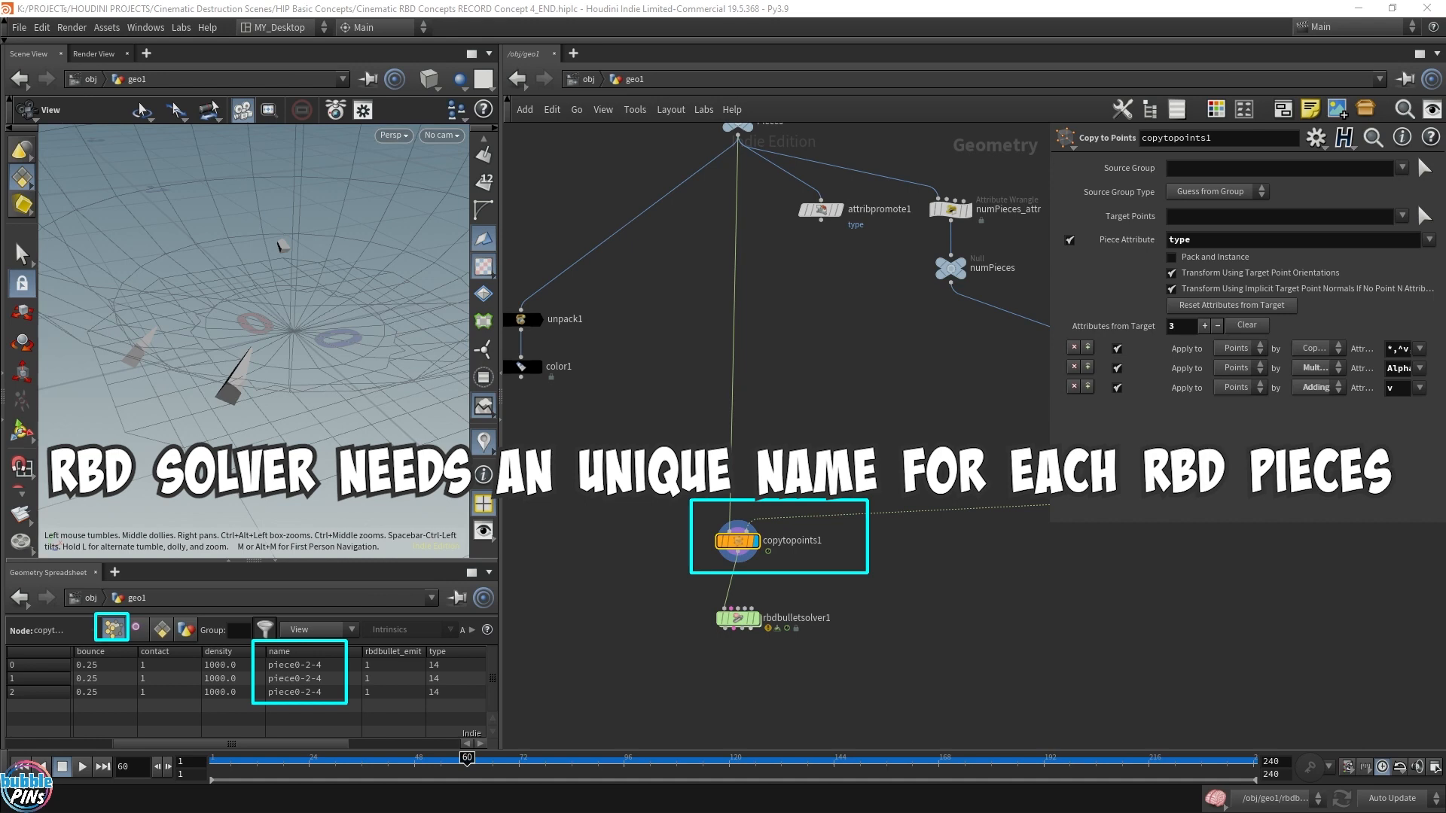
# Select the randomly_choose_geo wrangle and widen its parameters to show the complete VEXpression
pyautogui.scroll(-4, 901, 558)
pyautogui.moveTo(1107, 534)
pyautogui.mouseDown(button='middle')
pyautogui.moveTo(933, 597)
pyautogui.moveTo(856, 600)
pyautogui.mouseUp(button='middle')
pyautogui.scroll(1, 865, 569)
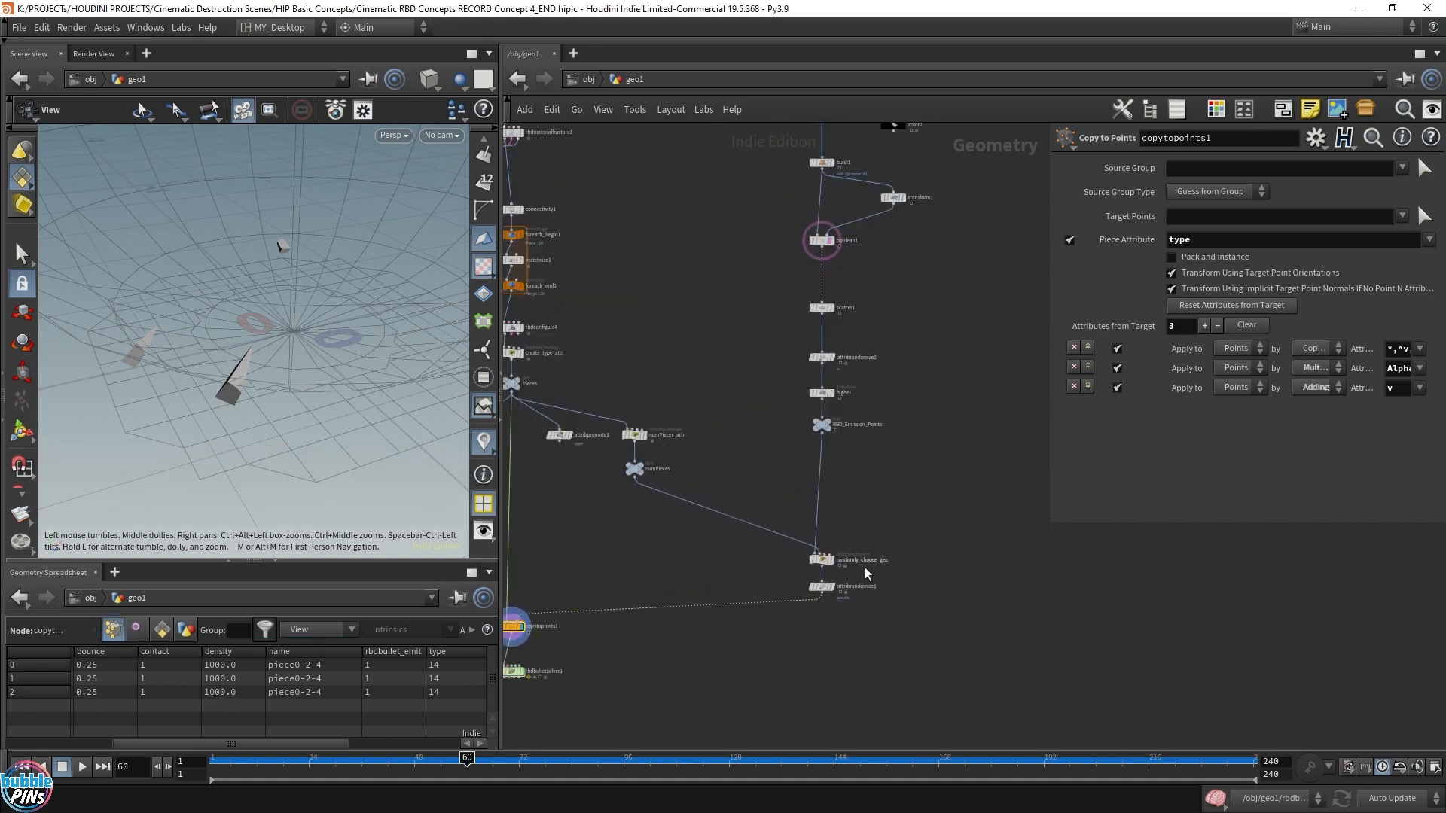
pyautogui.scroll(5, 865, 574)
pyautogui.click(737, 546)
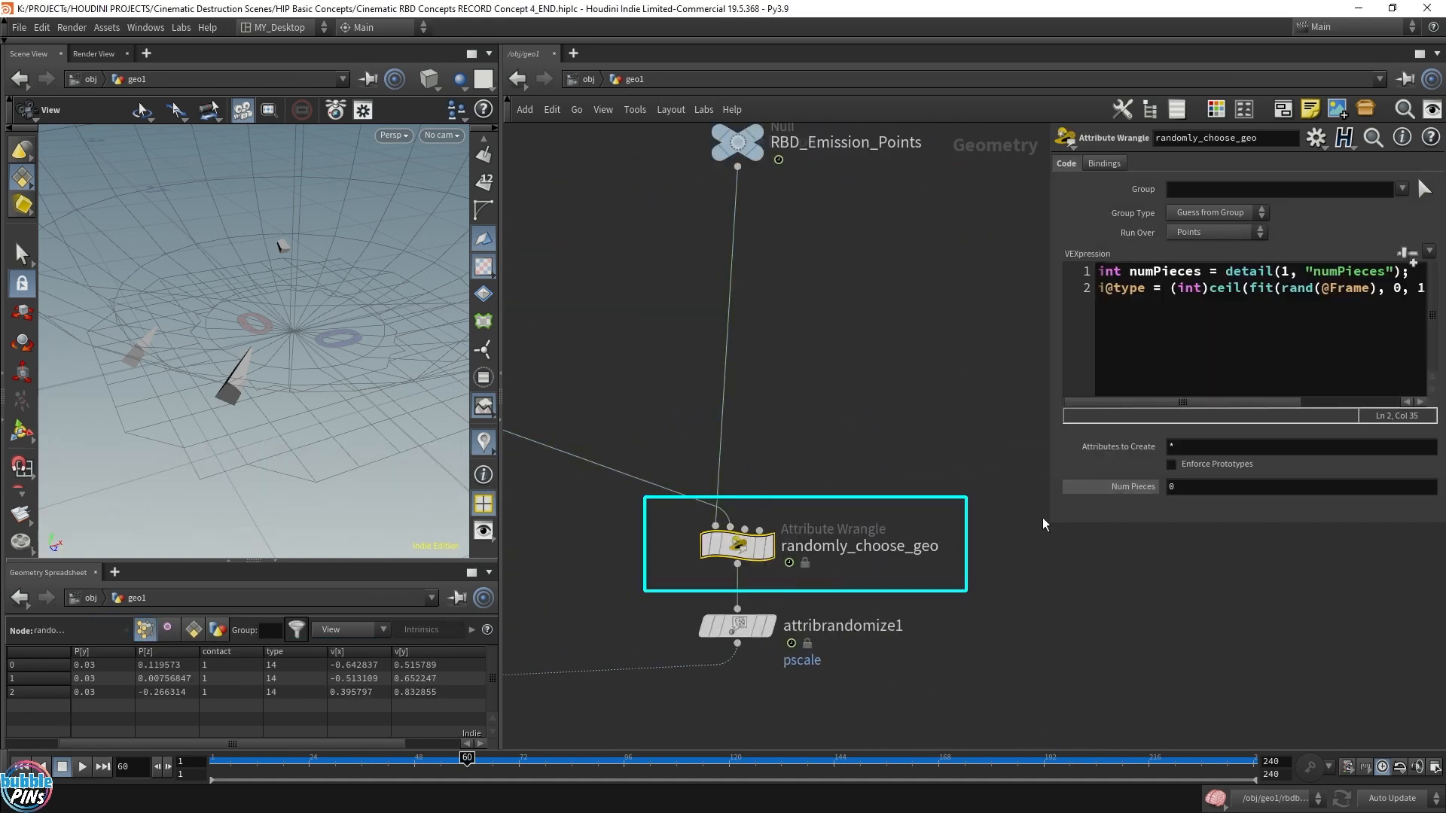
pyautogui.moveTo(1050, 525); pyautogui.dragTo(832, 512)
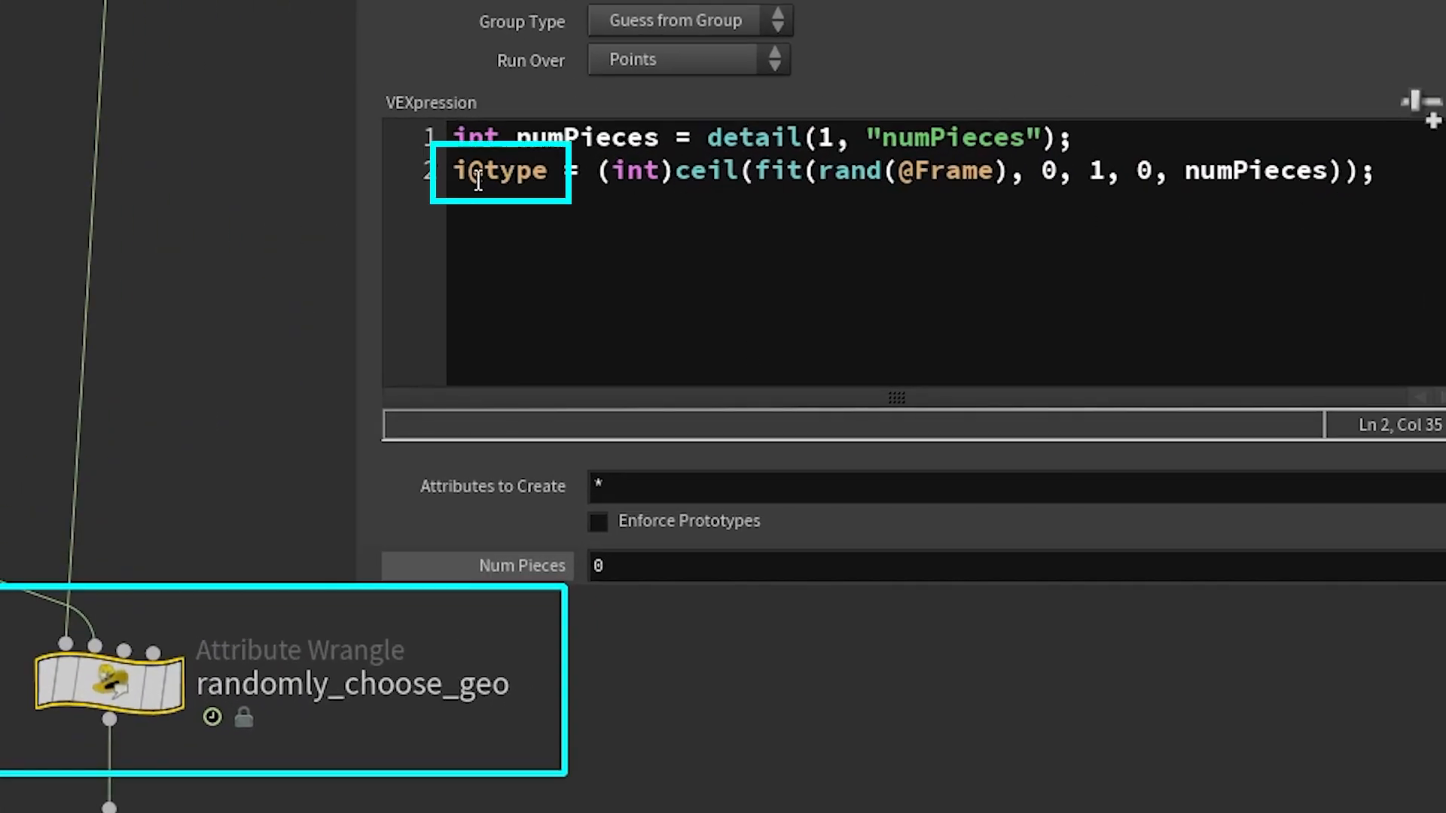
pyautogui.click(554, 176)
pyautogui.doubleClick(554, 176)
pyautogui.moveTo(833, 171); pyautogui.dragTo(1004, 170)
pyautogui.click(881, 175)
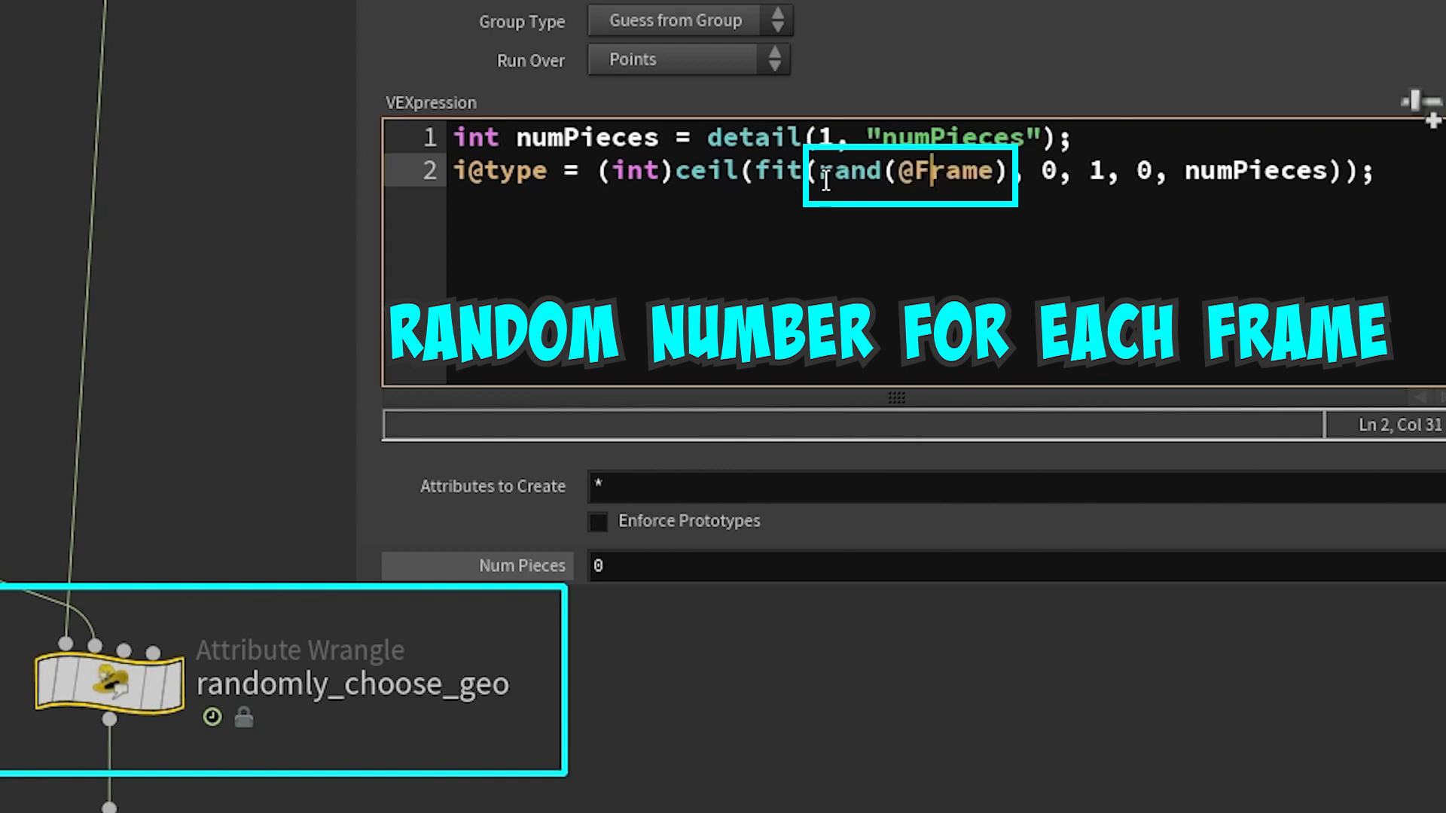
pyautogui.moveTo(821, 172); pyautogui.dragTo(1039, 173)
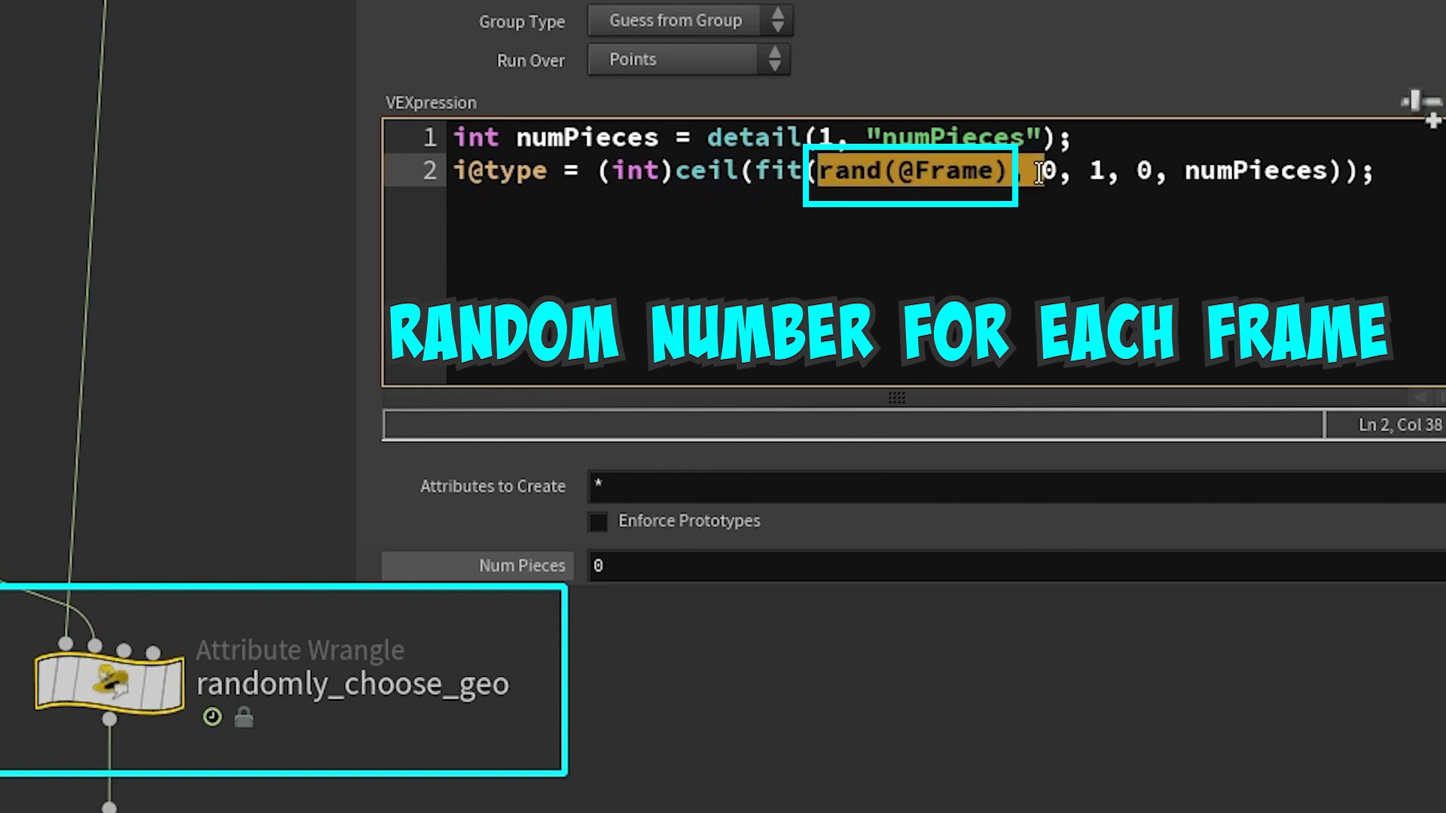
pyautogui.click(1133, 174)
pyautogui.moveTo(1134, 175); pyautogui.dragTo(1332, 187)
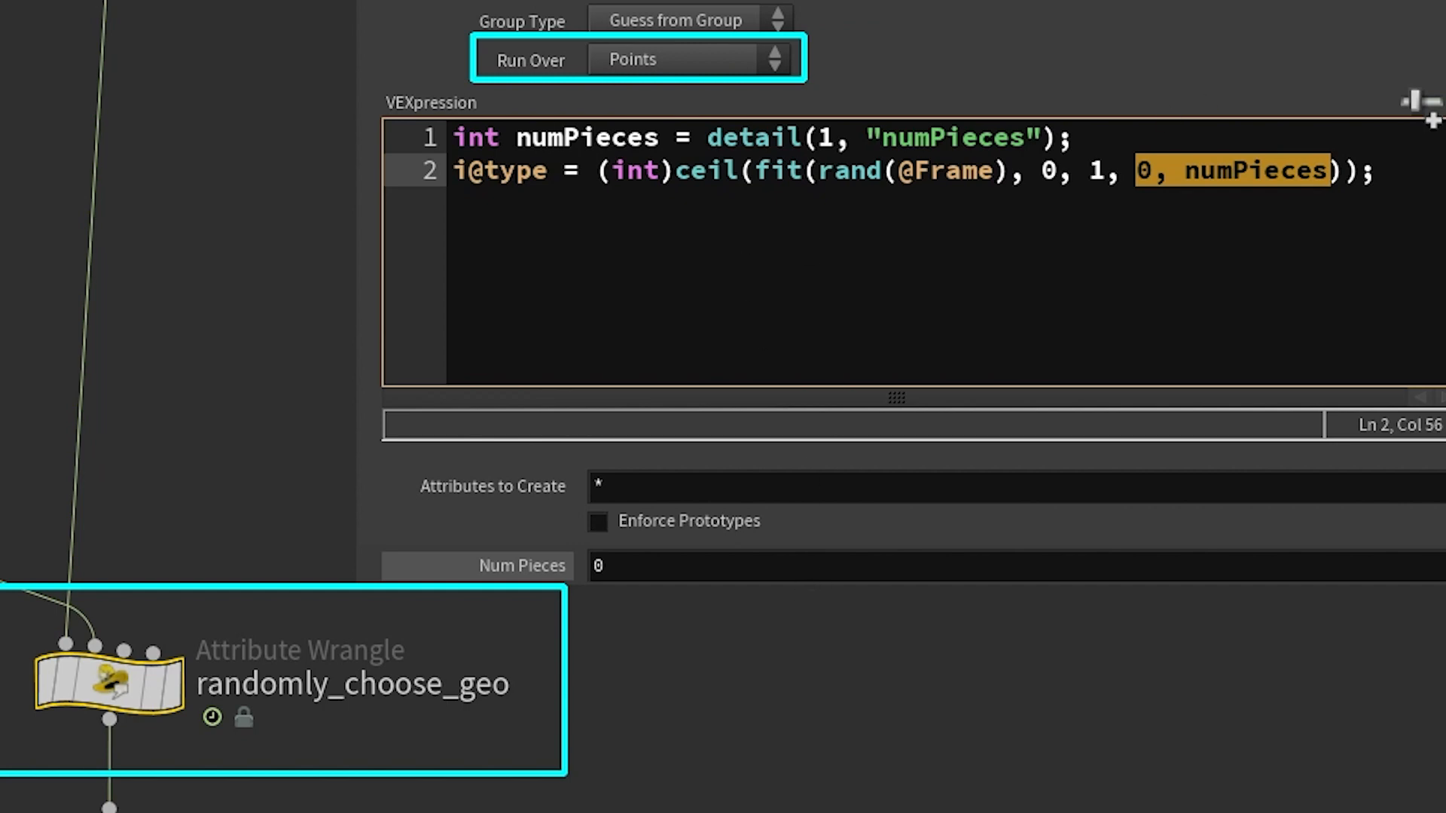
pyautogui.moveTo(897, 172); pyautogui.dragTo(995, 171)
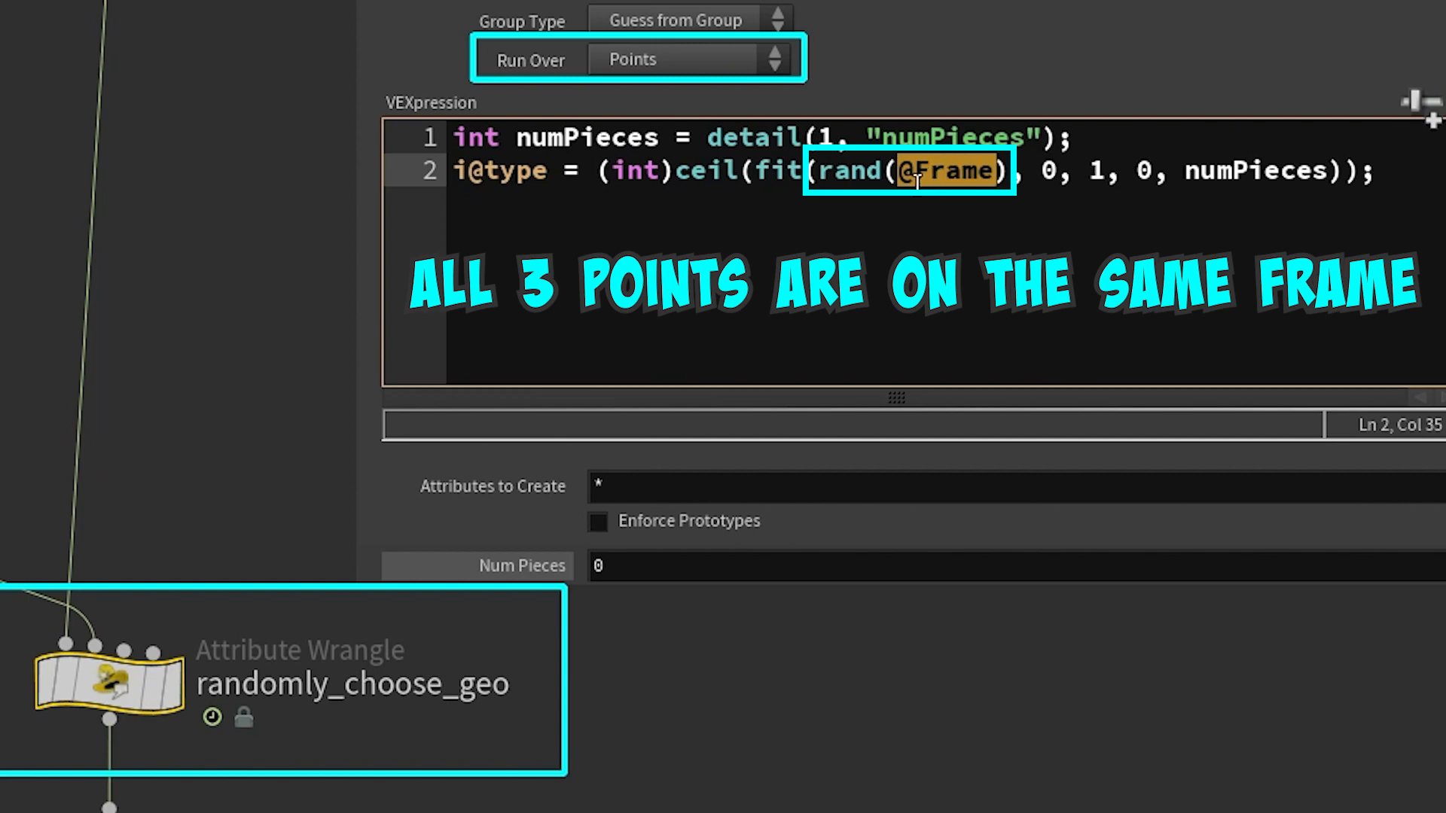
pyautogui.moveTo(898, 172); pyautogui.dragTo(994, 171)
pyautogui.click(851, 173)
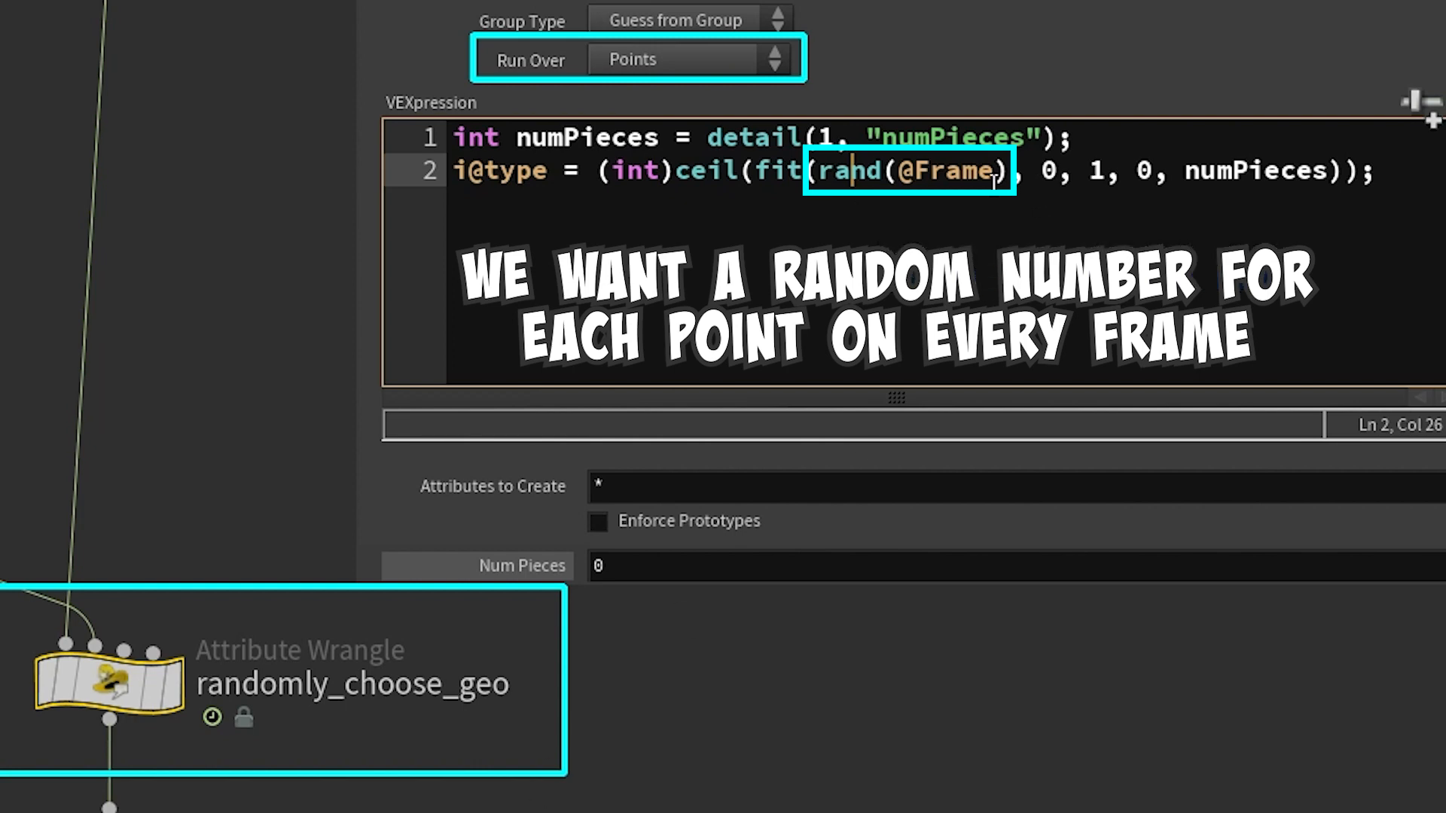
pyautogui.moveTo(914, 174); pyautogui.dragTo(1002, 179)
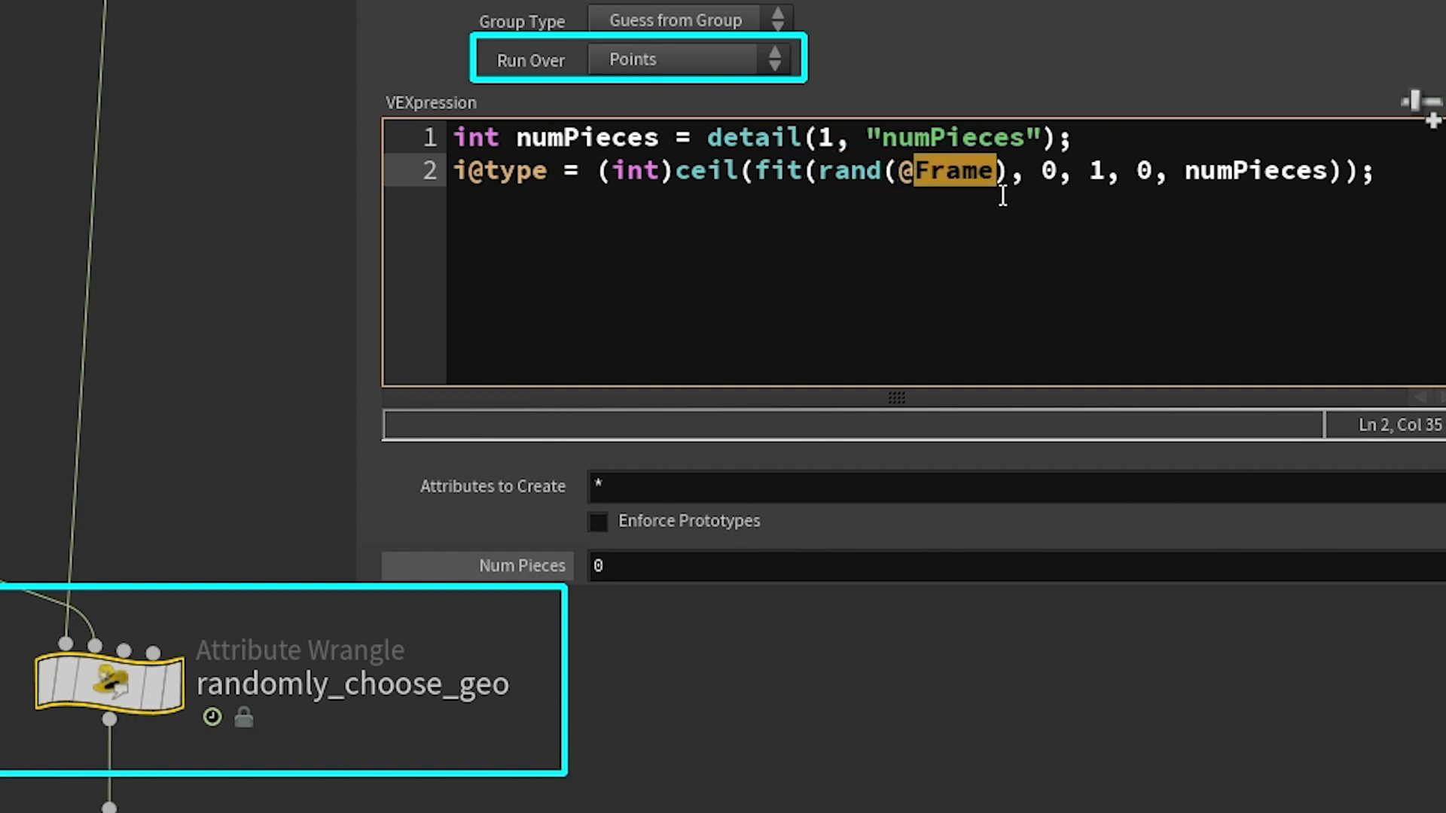
pyautogui.write('ptnum')
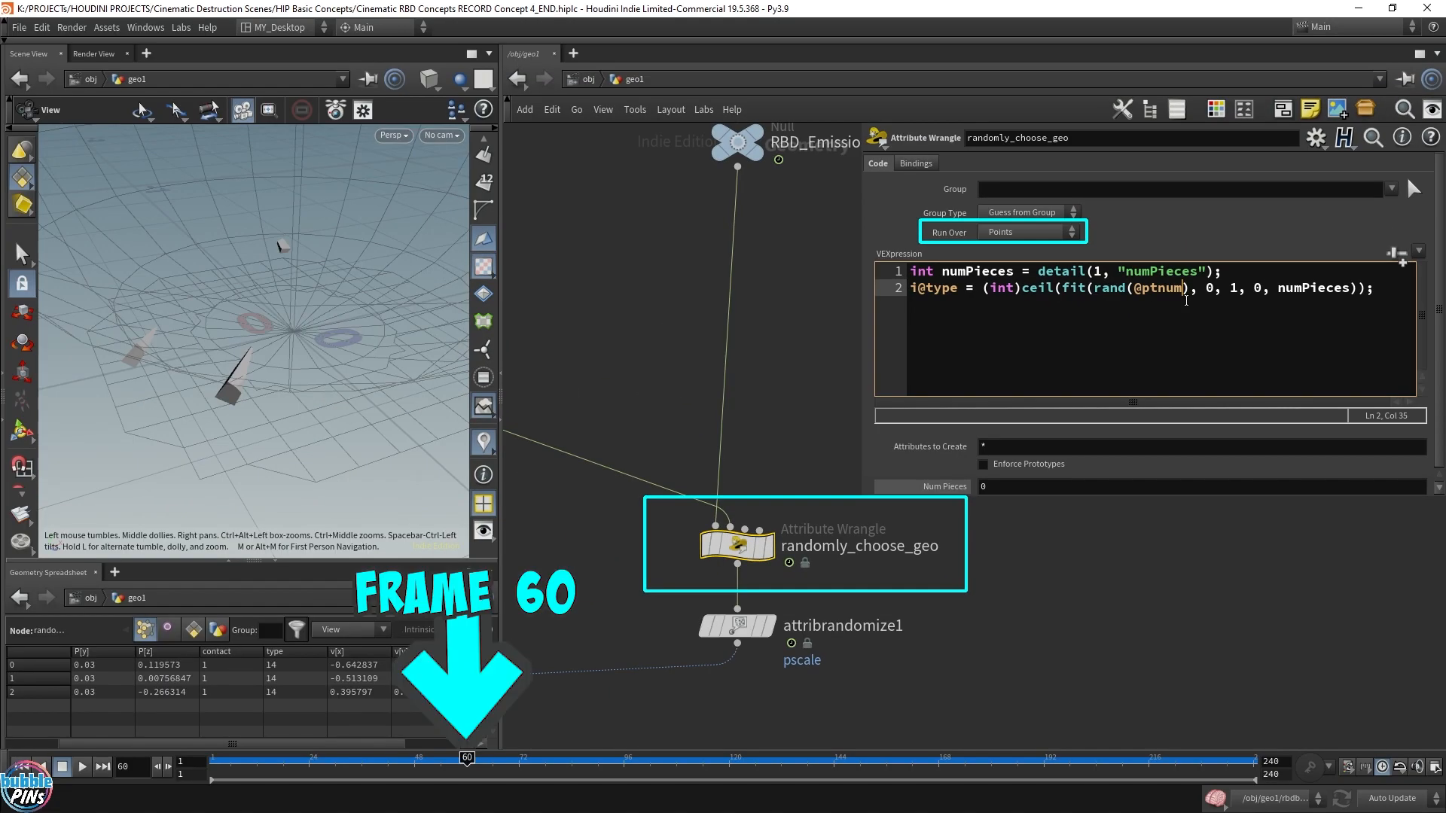
pyautogui.moveTo(468, 755); pyautogui.dragTo(602, 764)
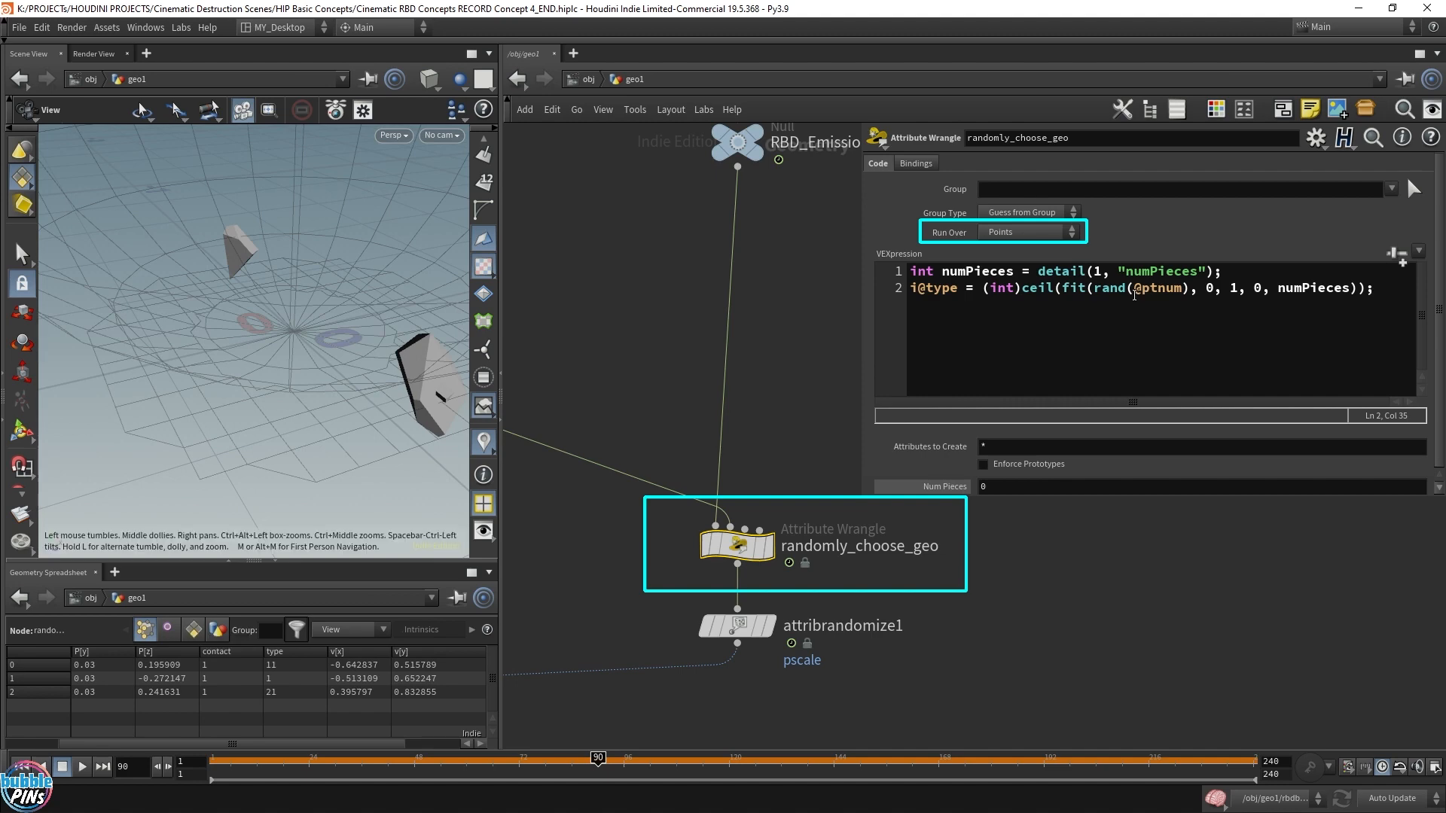
pyautogui.click(1134, 291)
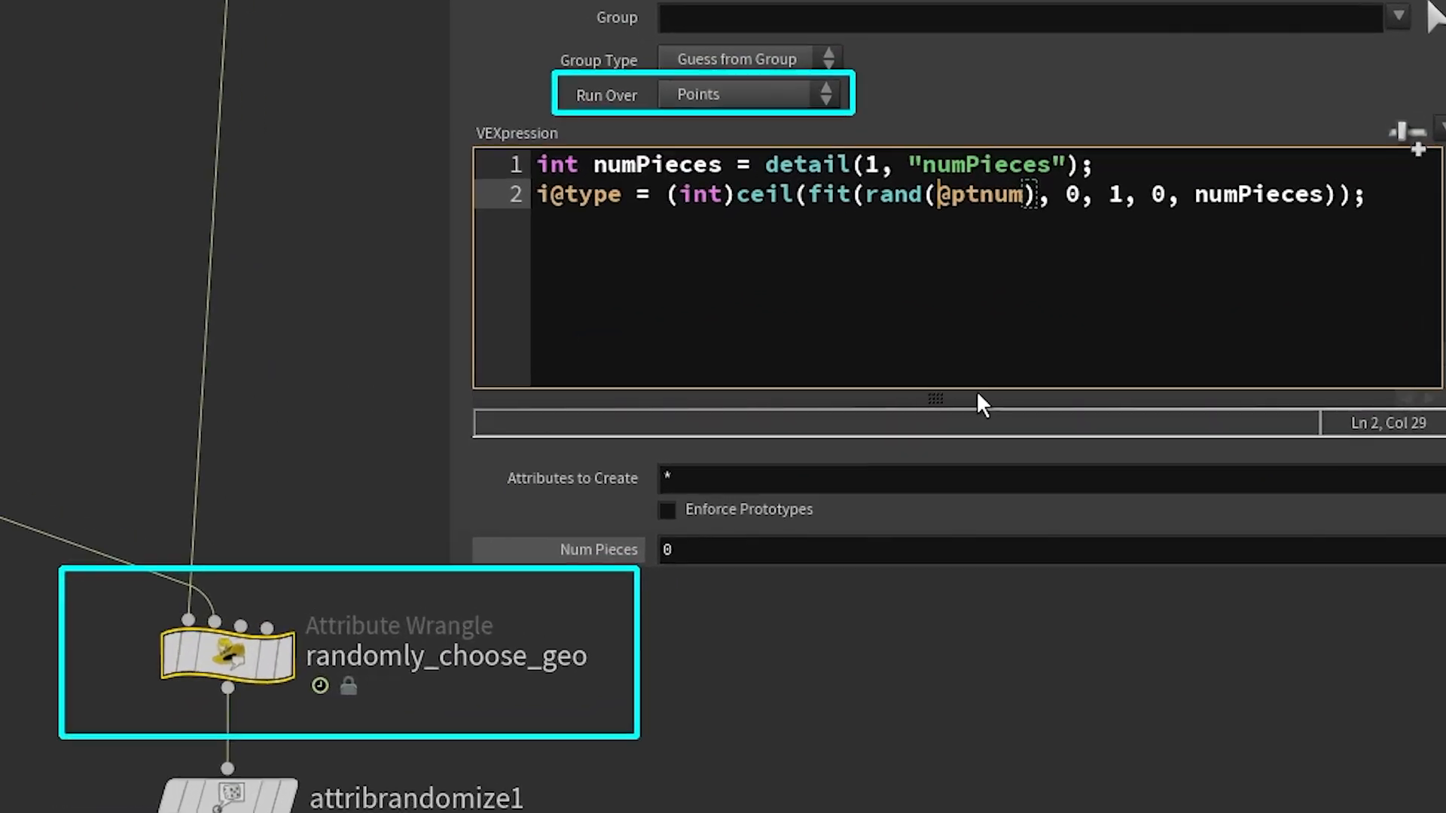
pyautogui.write('@Frame')
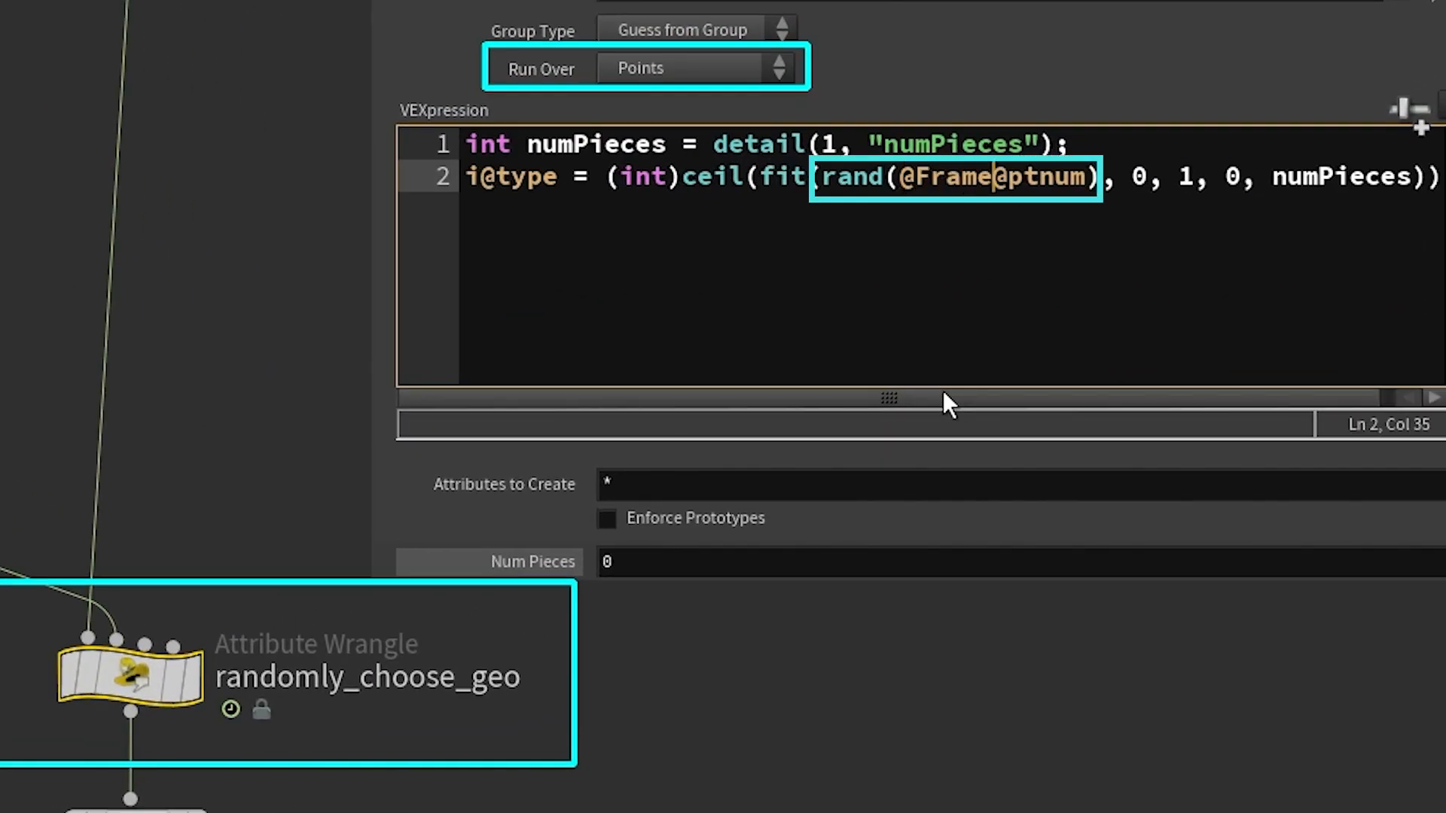
pyautogui.write('*')
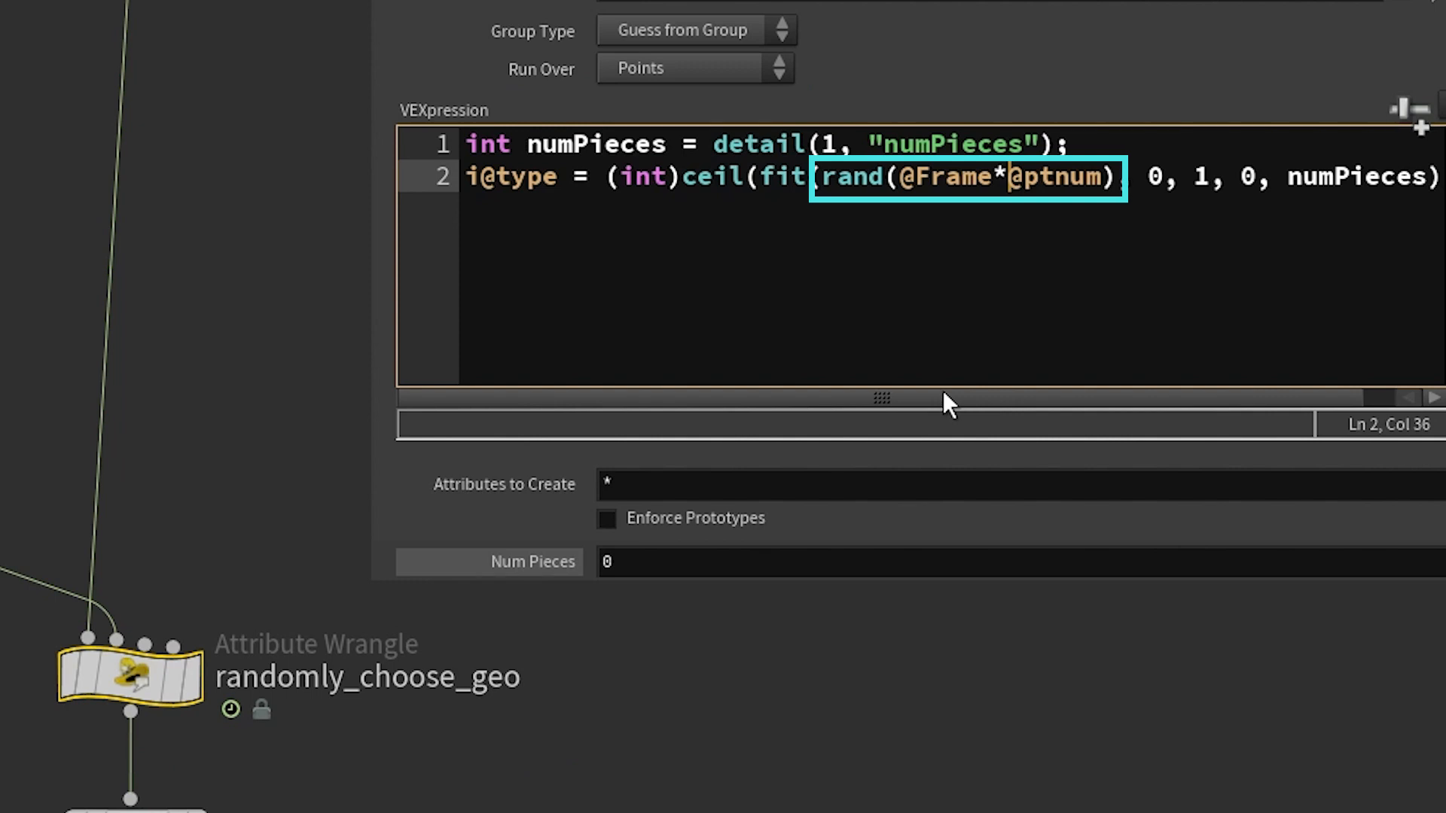
pyautogui.write('(')
pyautogui.press('Right')
pyautogui.press('Right')
pyautogui.press('Right')
pyautogui.press('Right')
pyautogui.press('Right')
pyautogui.press('Right')
pyautogui.write(')')
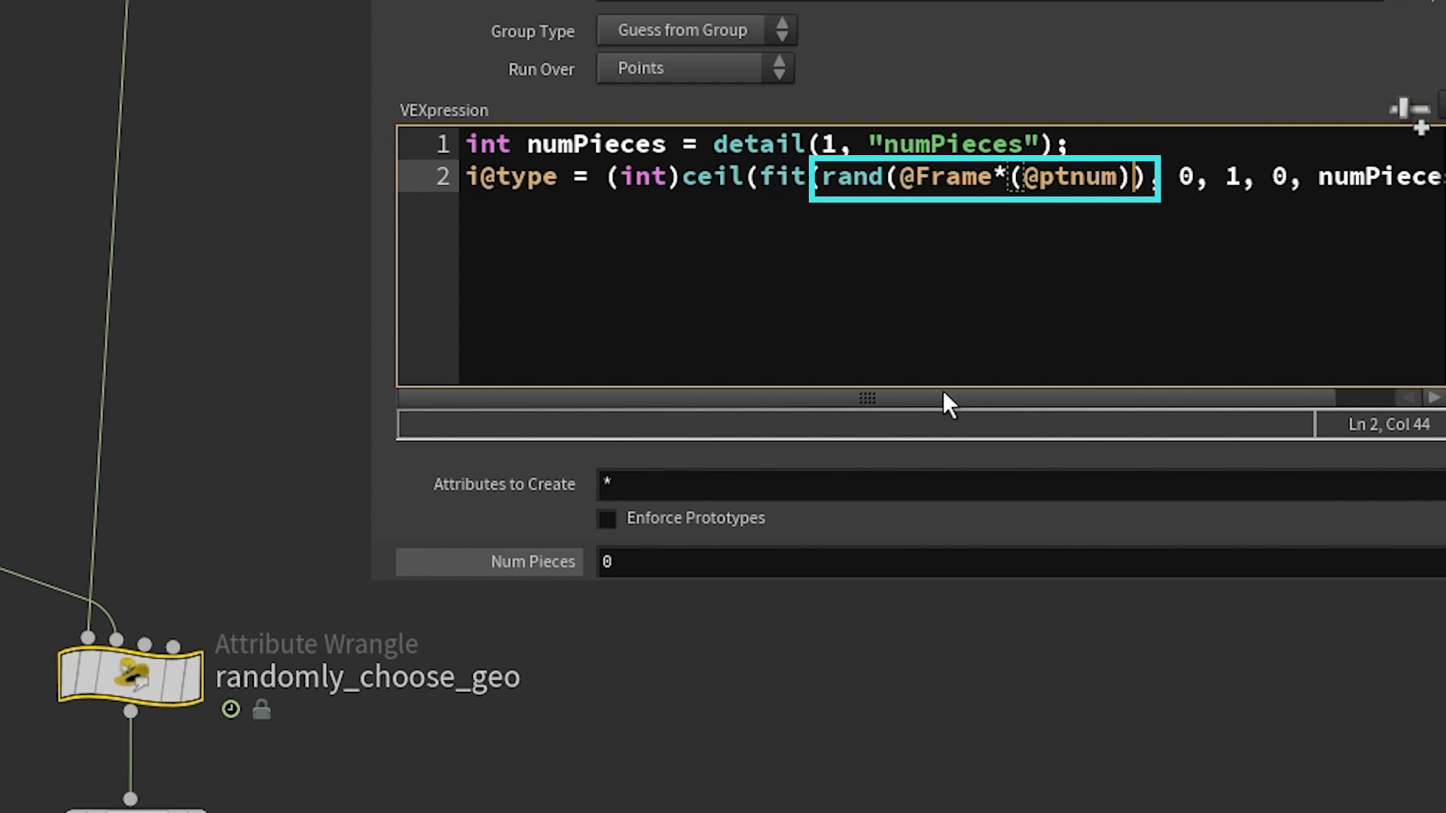
pyautogui.press('Left')
pyautogui.write('+1')
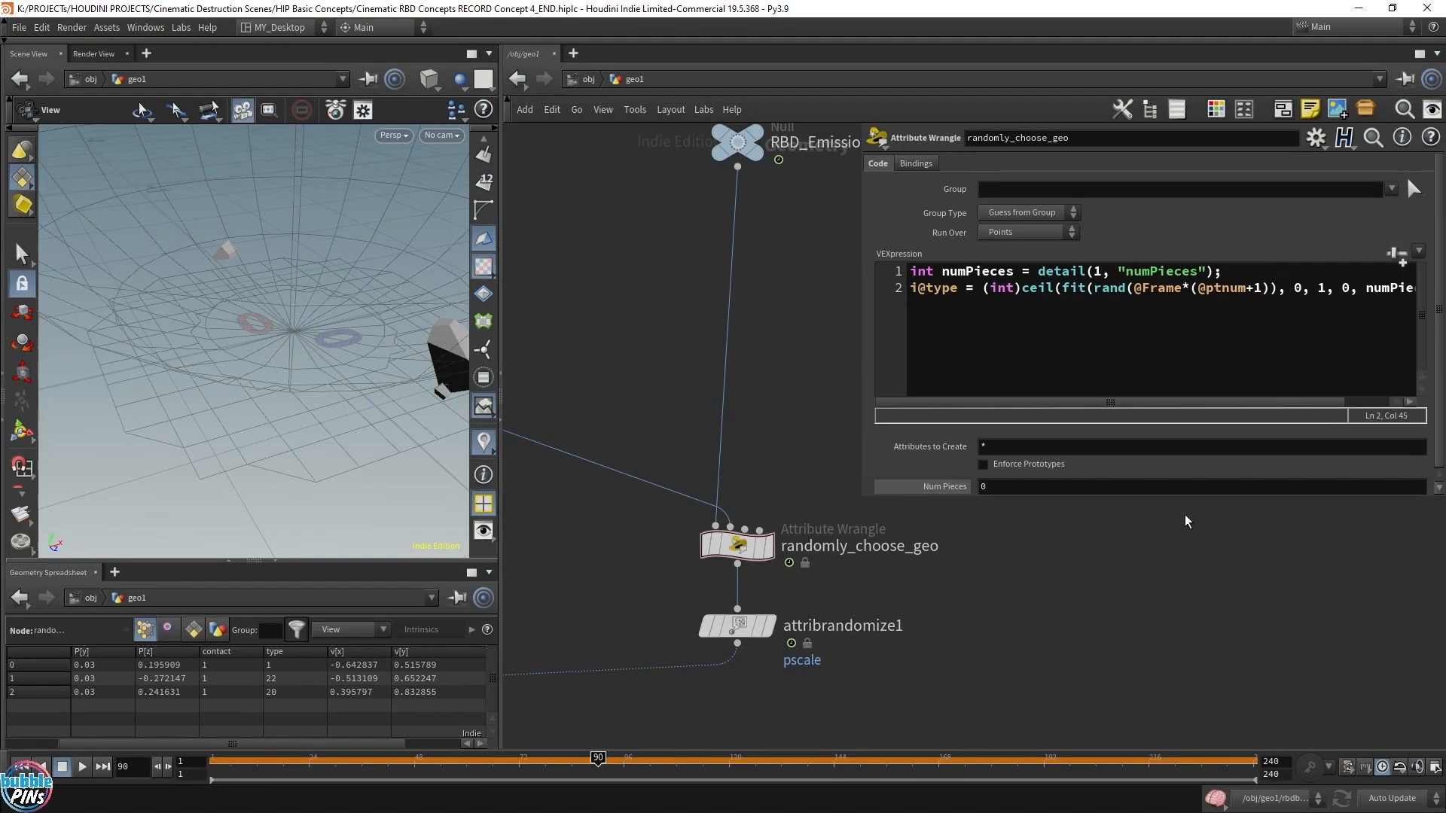
# Display randomly_choose_geo and compare the emission points' type values at frames 120 and 150
pyautogui.click(766, 545)
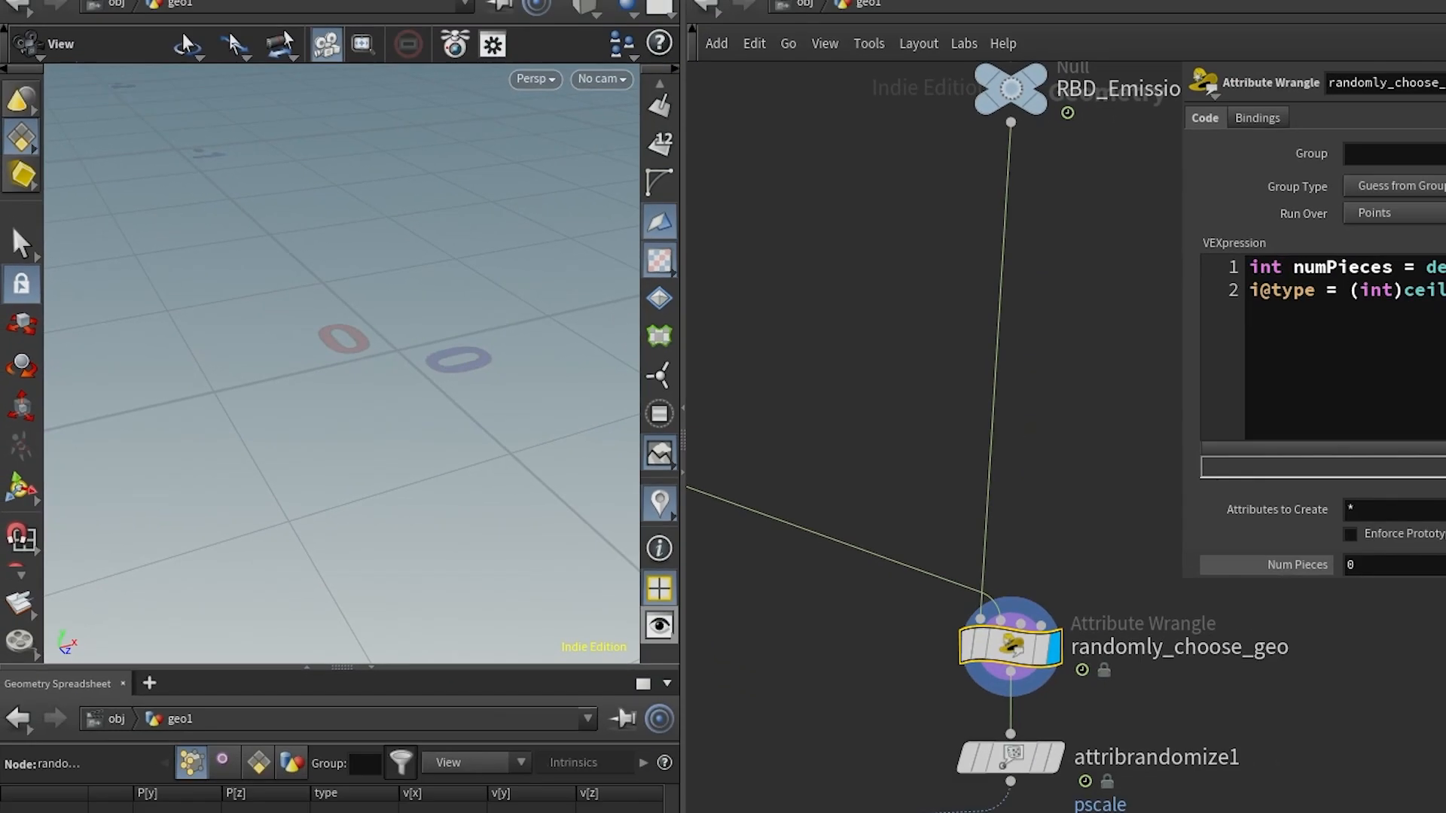
pyautogui.moveTo(634, 760); pyautogui.dragTo(729, 759)
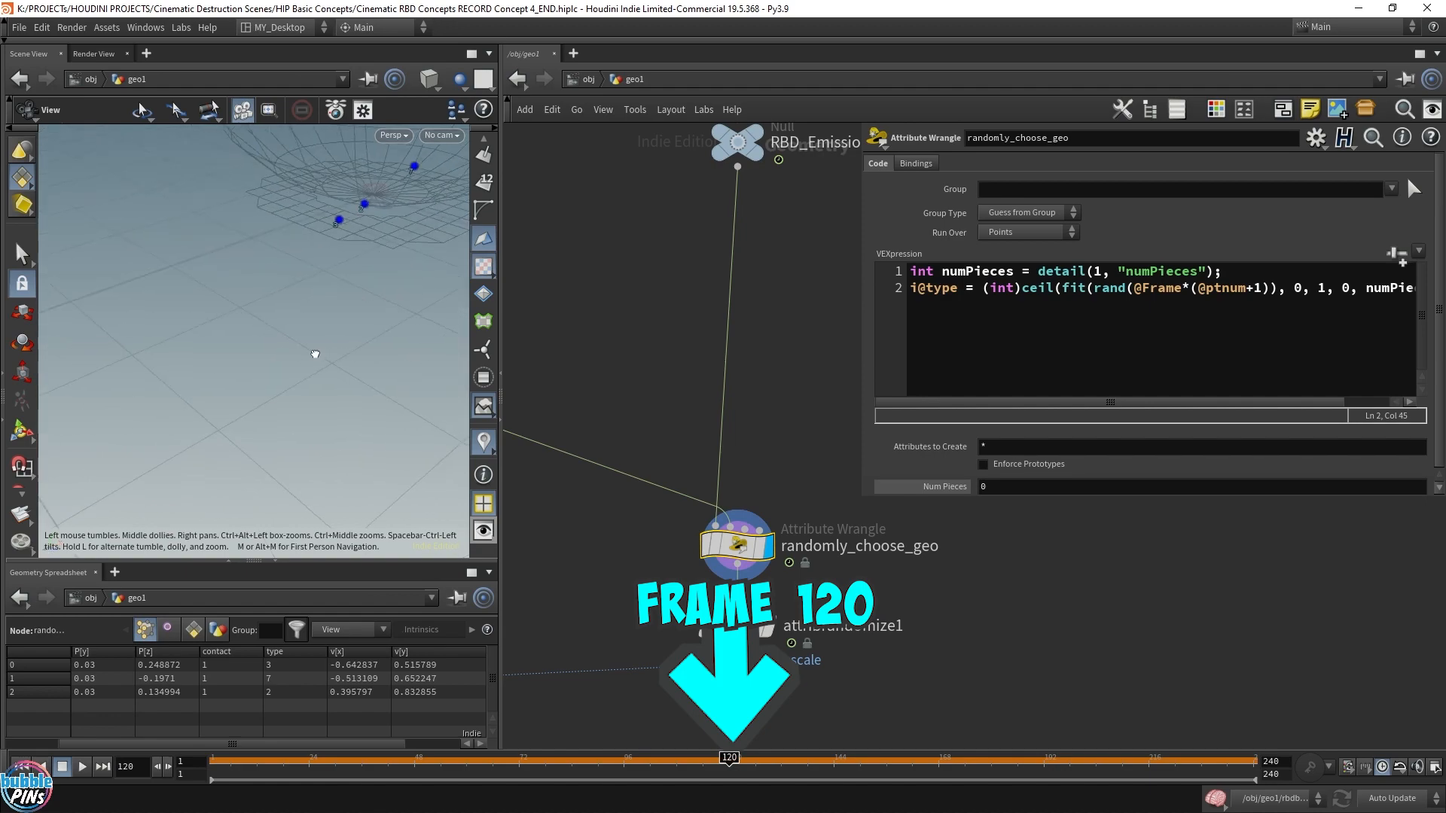
pyautogui.moveTo(315, 354); pyautogui.dragTo(399, 370)
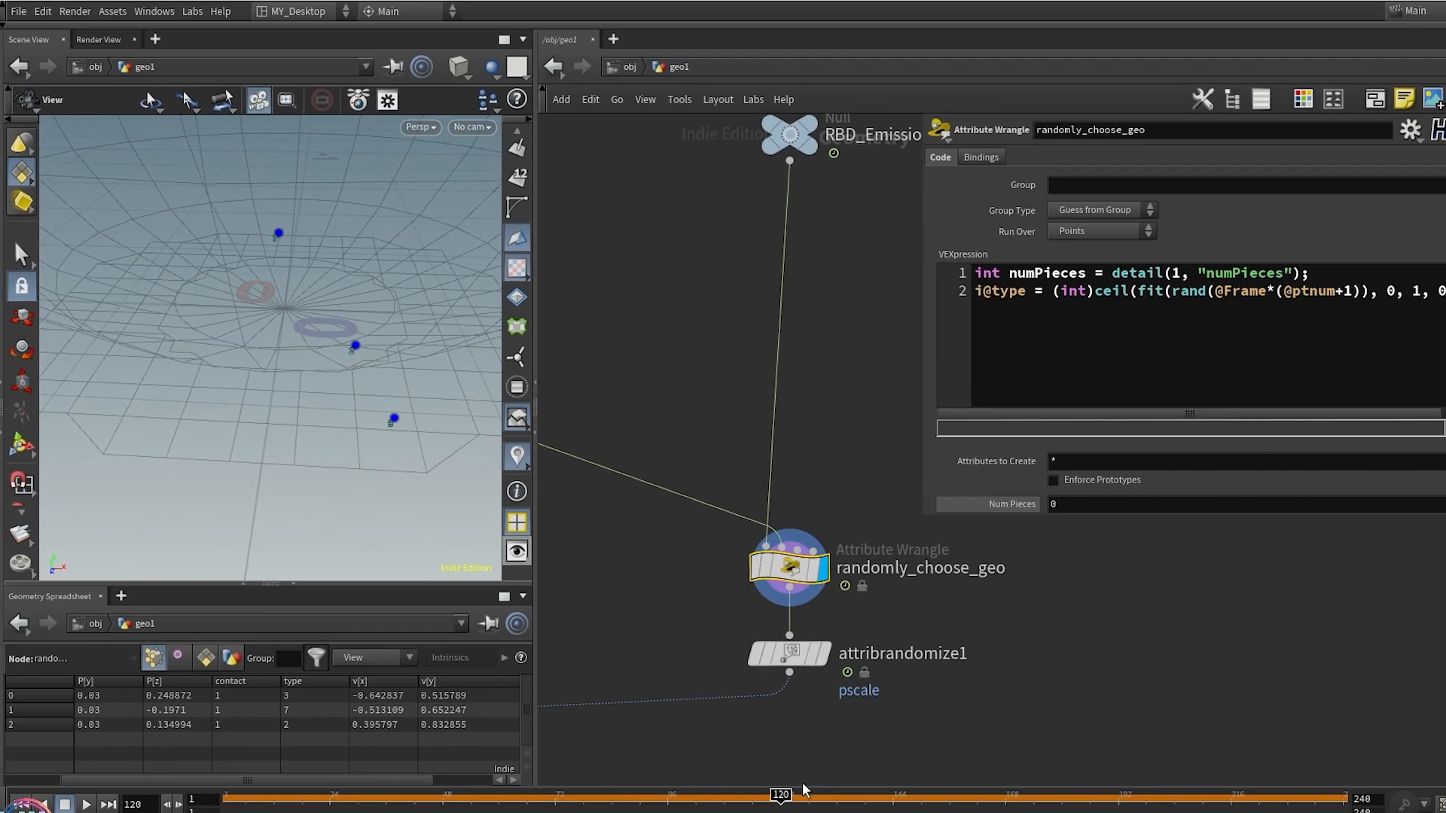
pyautogui.moveTo(731, 759); pyautogui.dragTo(860, 766)
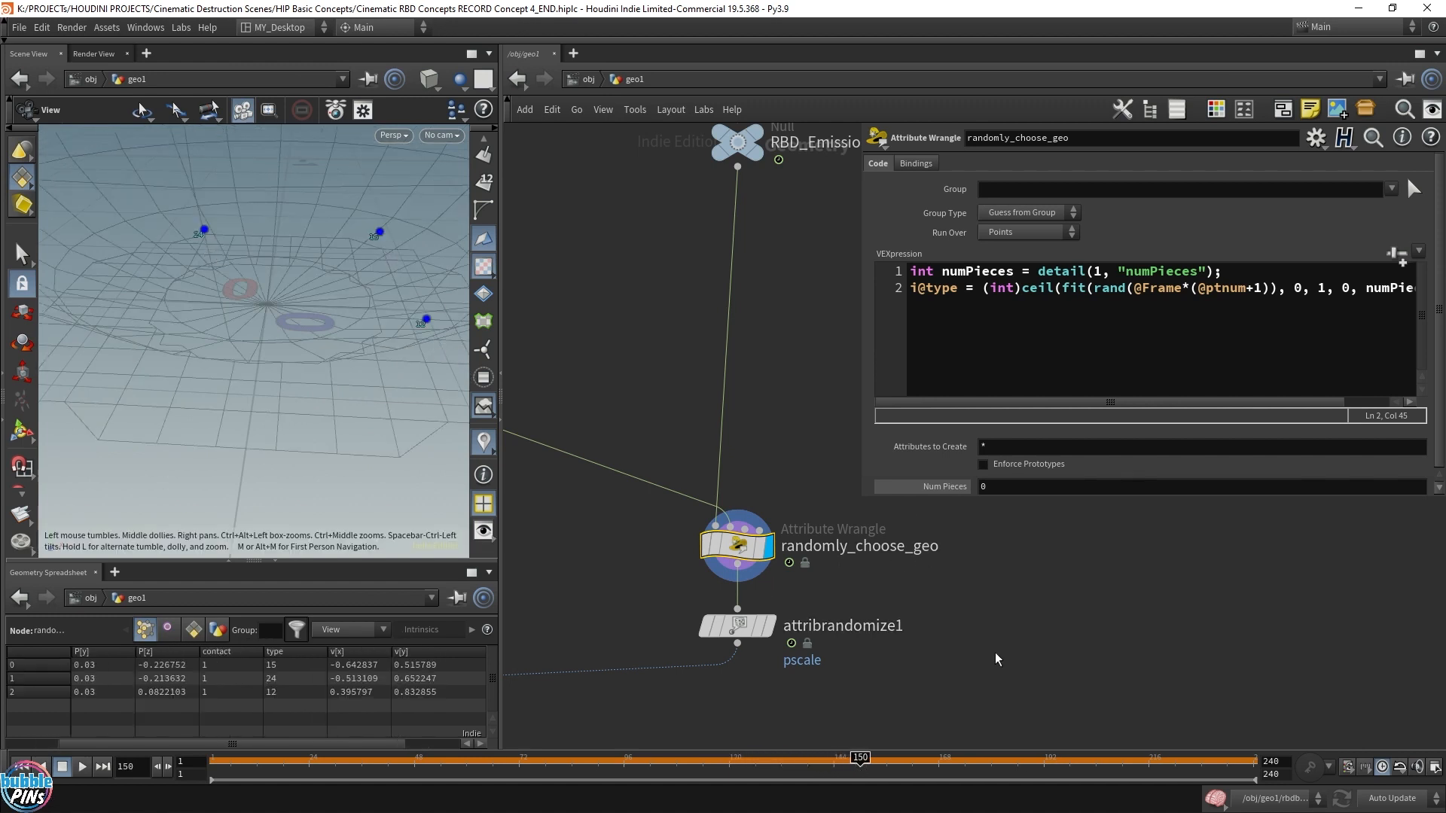
# Play the rbdbulletsolver1 simulation and hide the point markers for a closer look at the emitted pieces
pyautogui.scroll(-6, 779, 614)
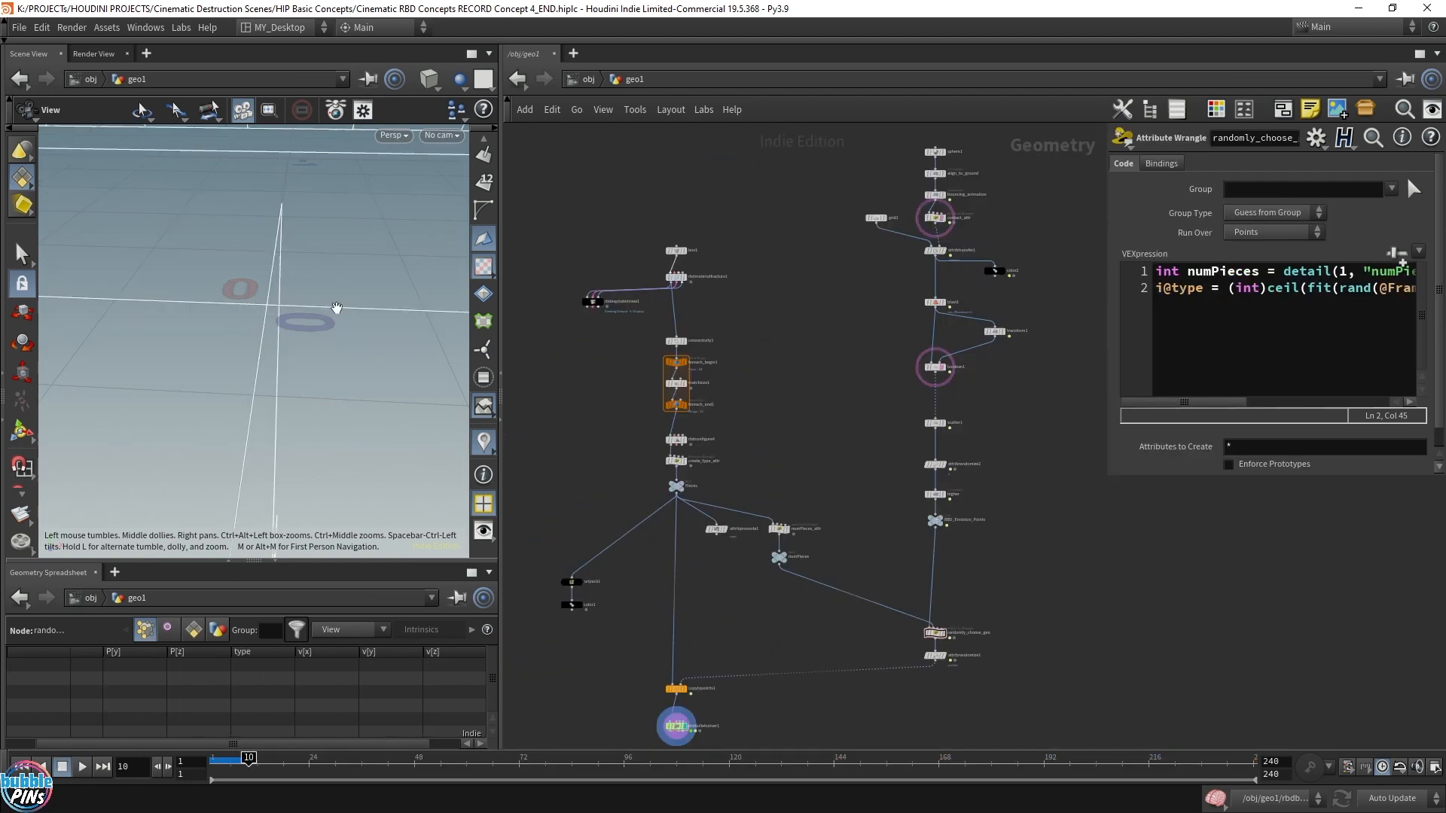
pyautogui.moveTo(337, 308); pyautogui.dragTo(385, 379, button='middle')
pyautogui.press('Up')
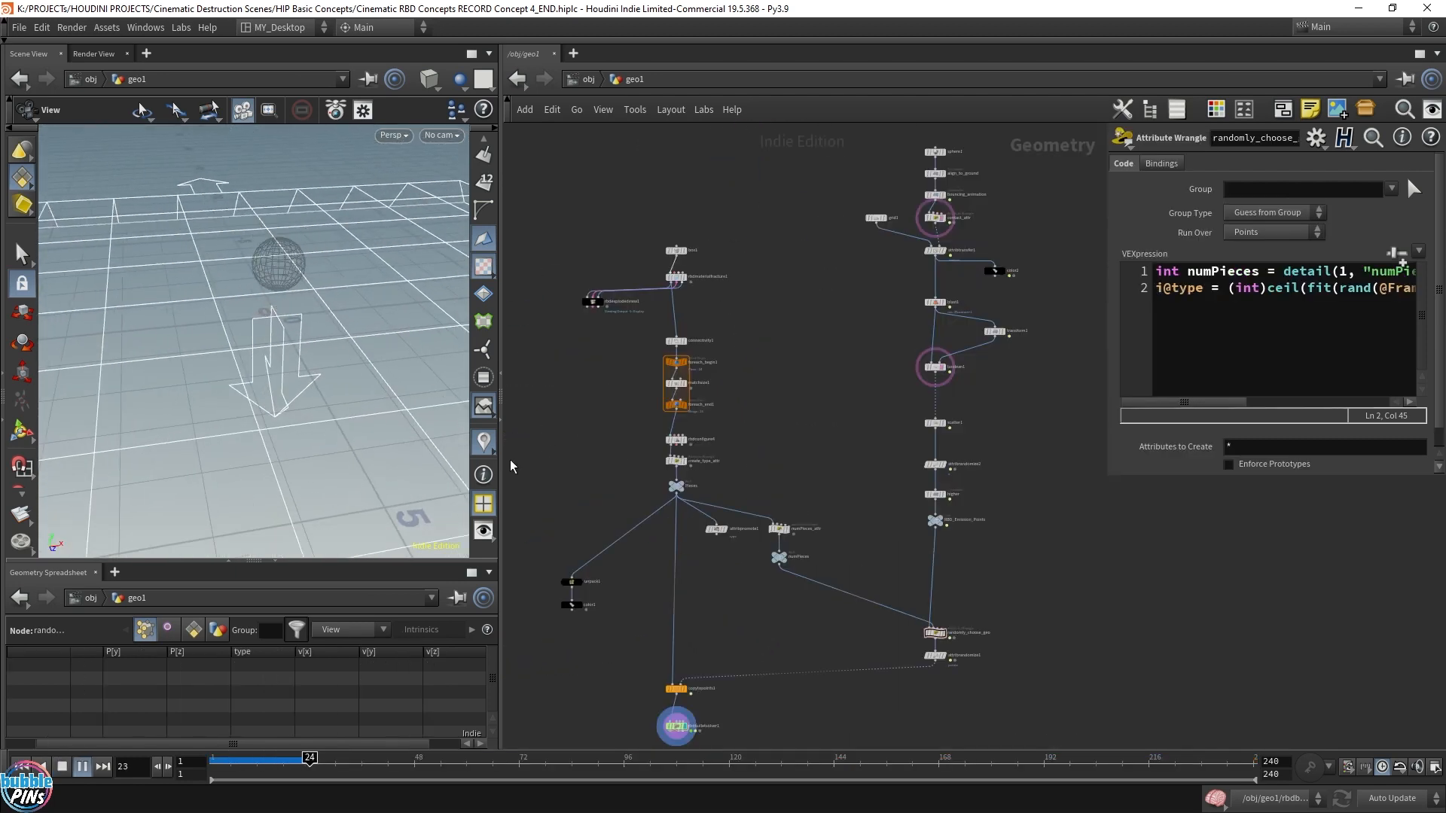
pyautogui.click(483, 442)
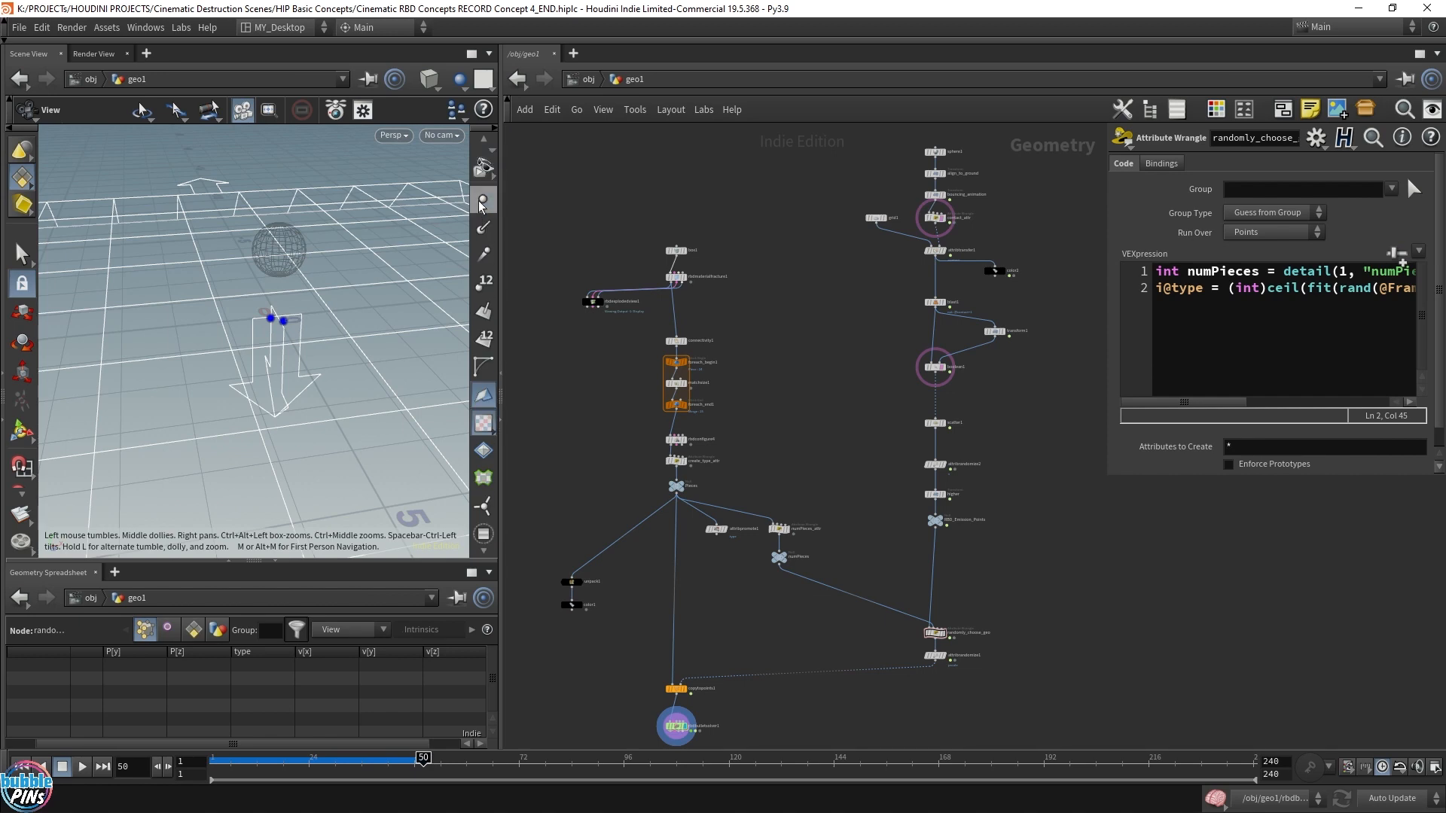
pyautogui.moveTo(365, 422); pyautogui.dragTo(241, 316, button='middle')
pyautogui.moveTo(241, 316); pyautogui.dragTo(278, 339, button='right')
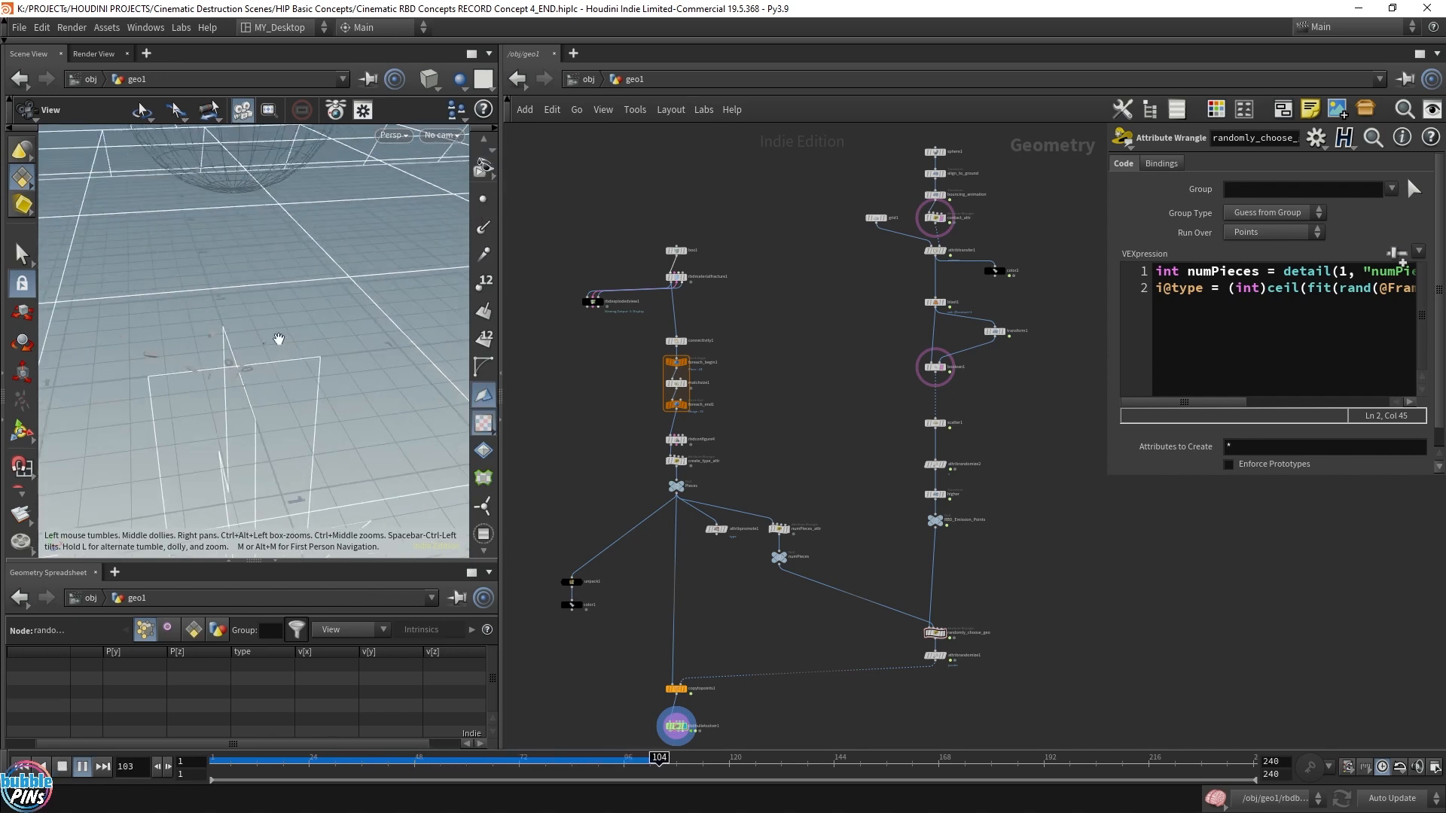
# Pause playback and set the viewport background color scheme to Dark
pyautogui.press('Up')
pyautogui.press('d')
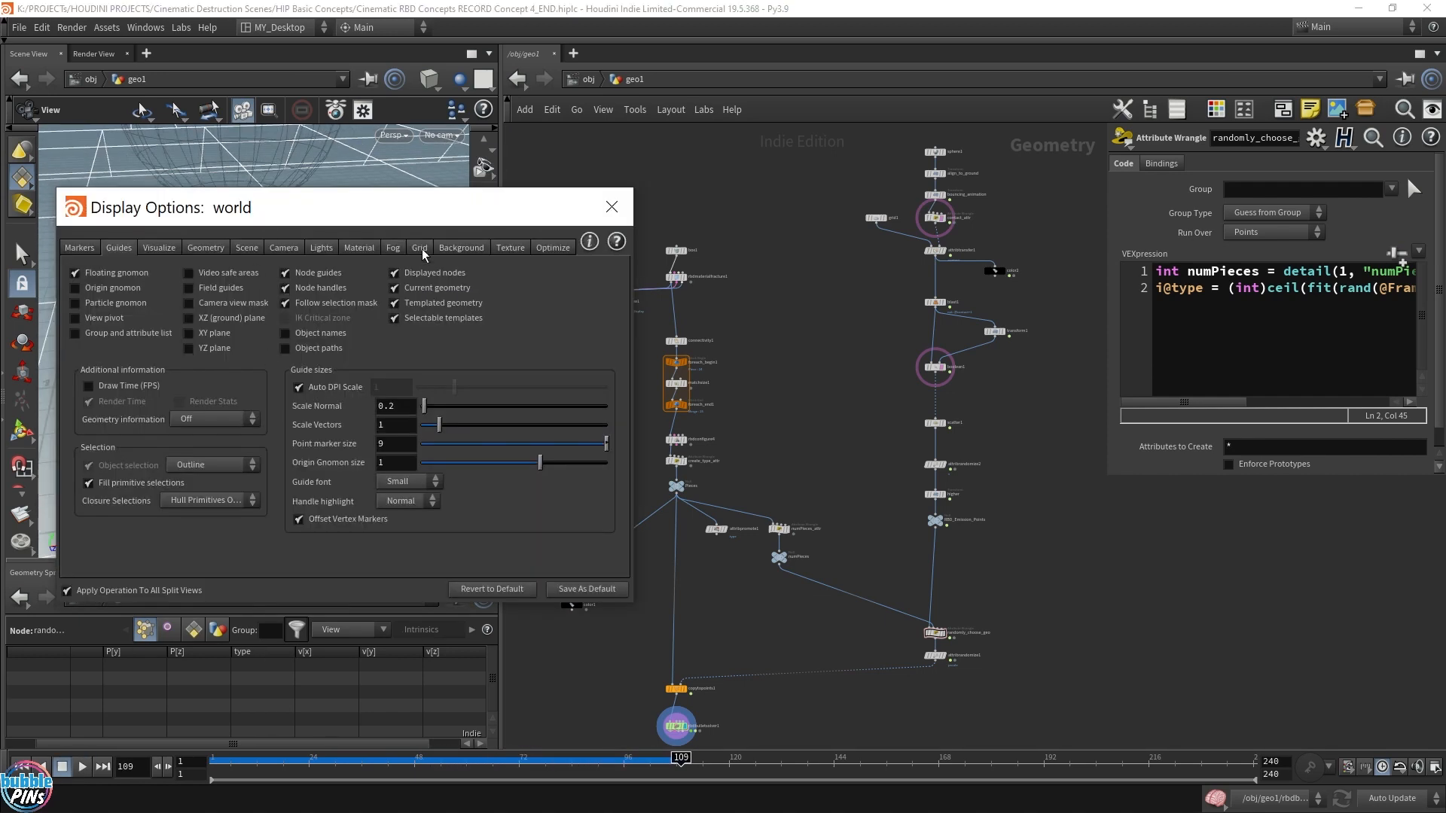
pyautogui.click(460, 248)
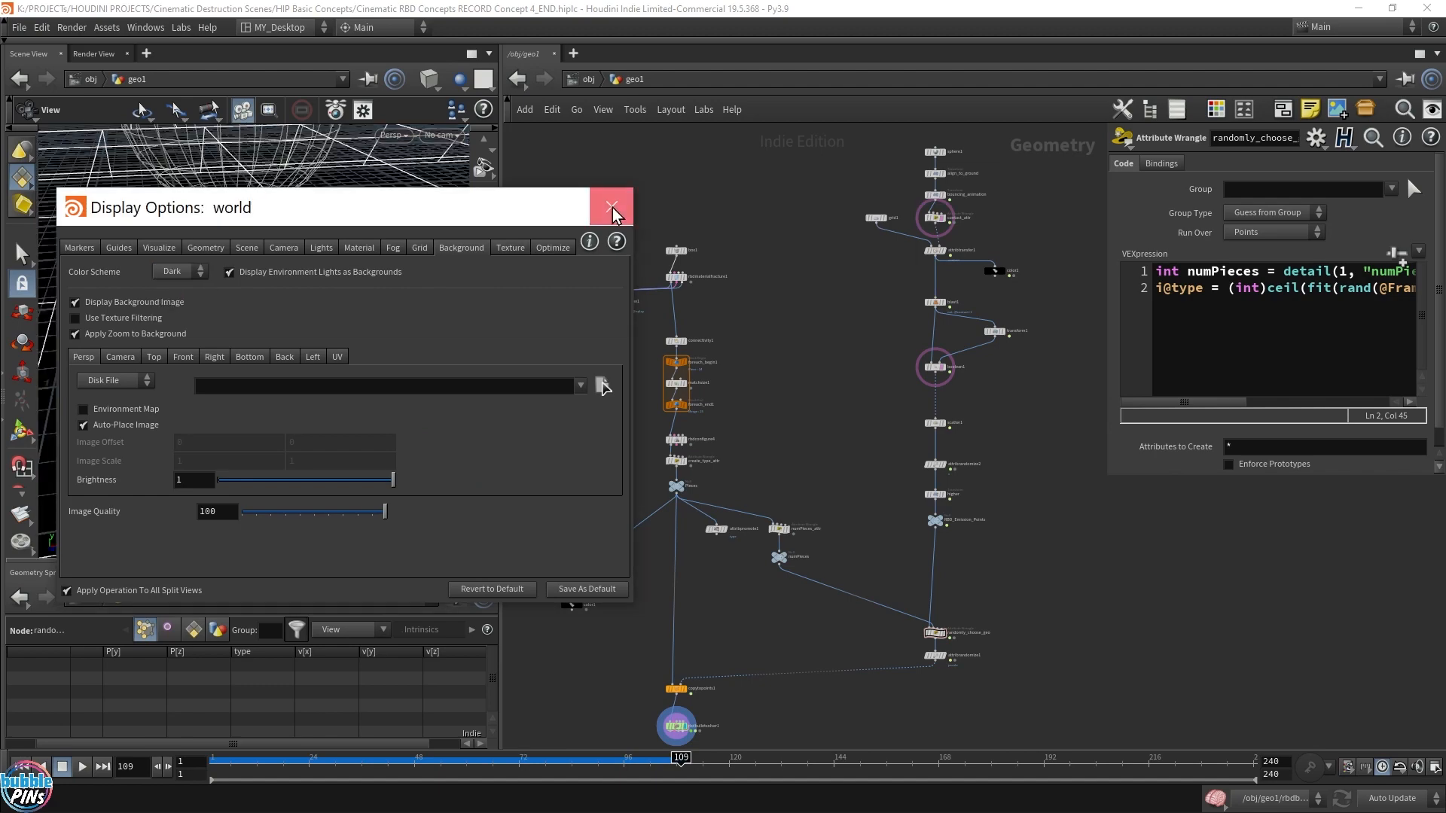
pyautogui.click(611, 207)
# Play the simulation and inspect from ground level how the emitted pieces behave beneath the sphere
pyautogui.press('Up')
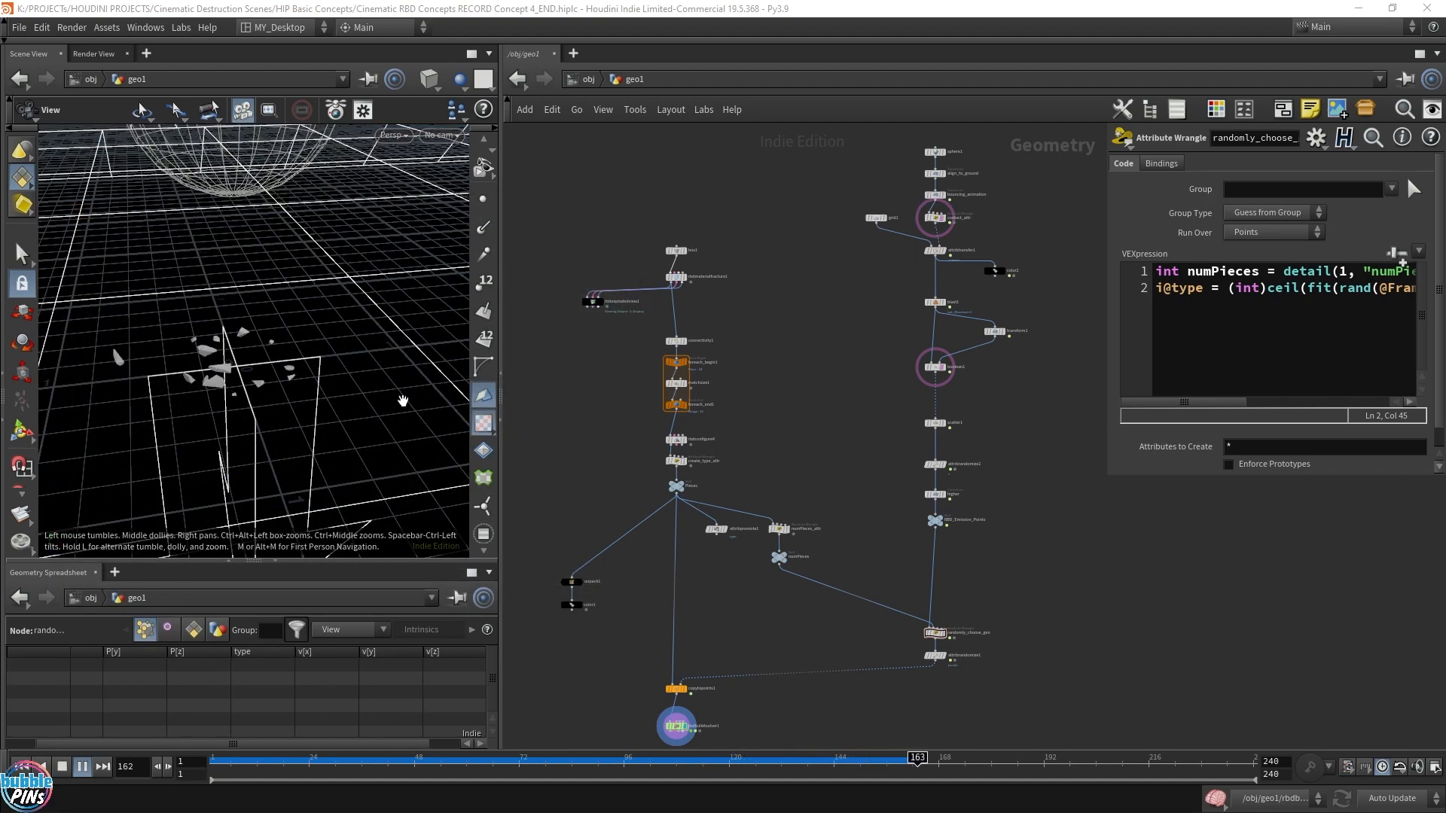
pyautogui.moveTo(388, 379); pyautogui.dragTo(280, 359)
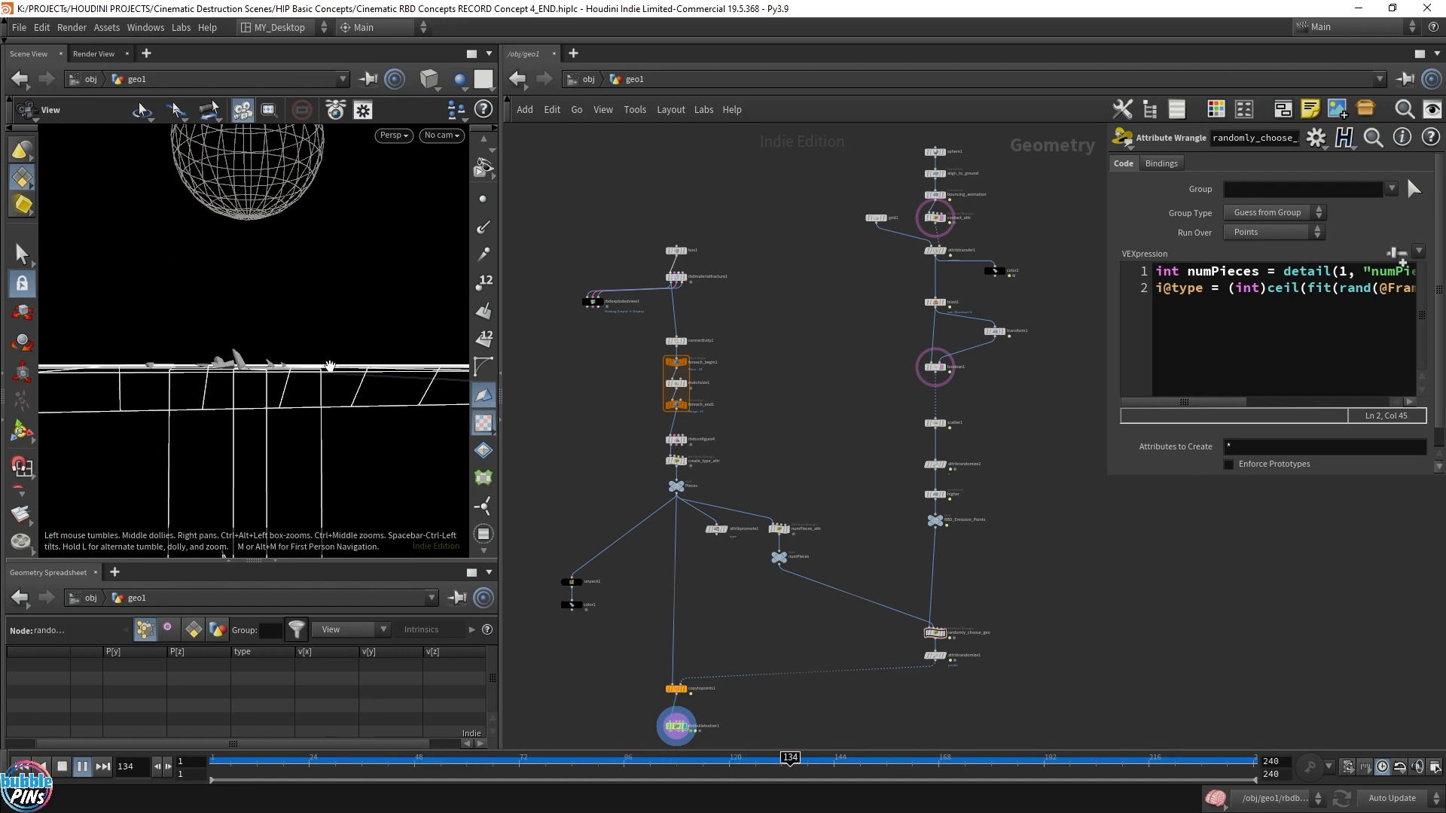
pyautogui.moveTo(329, 367); pyautogui.dragTo(310, 340)
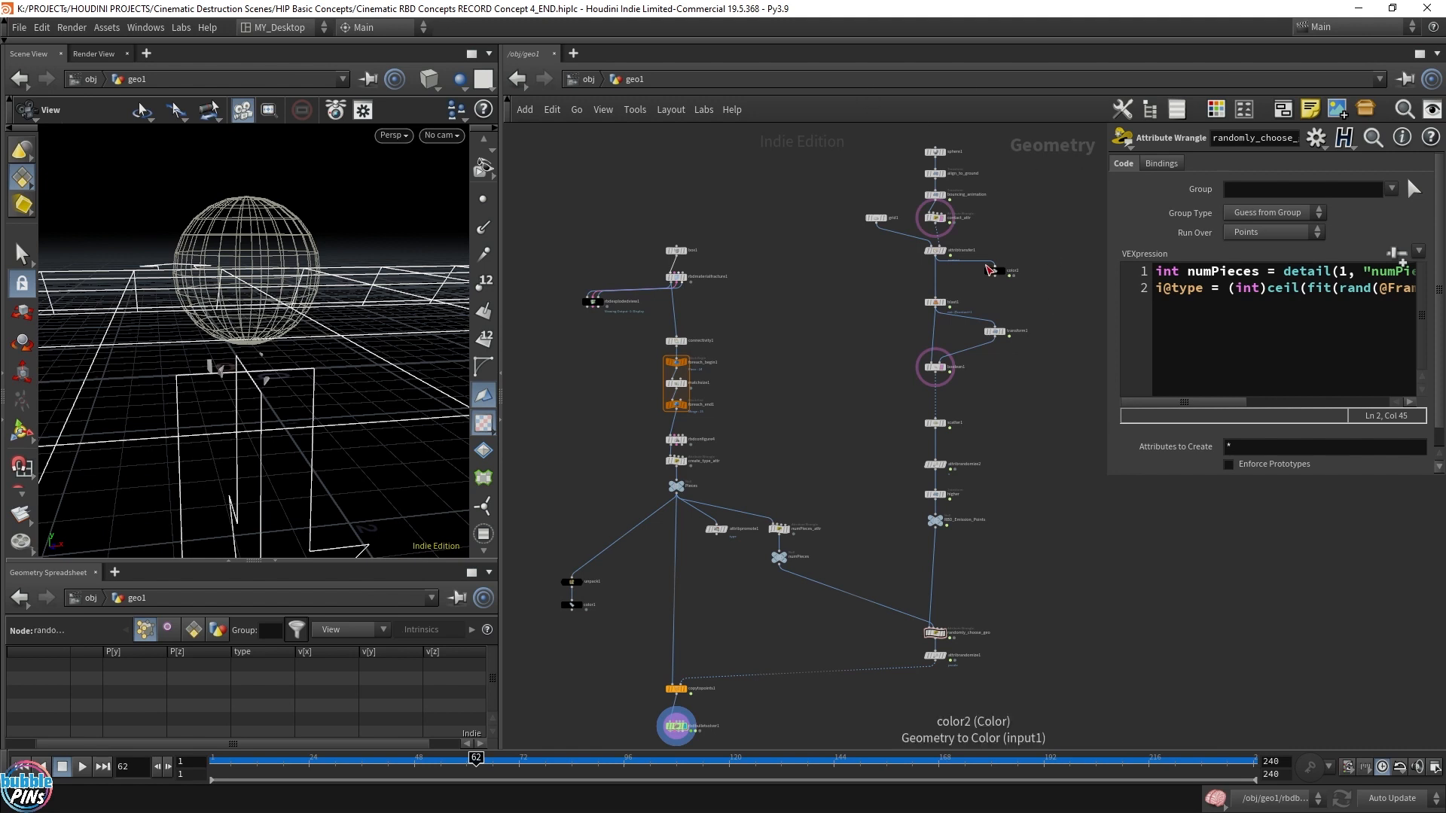
# Rename the attribute randomize node between scatter1 and higher as initial_velocity
pyautogui.scroll(5, 987, 263)
pyautogui.moveTo(988, 601); pyautogui.dragTo(938, 450, button='middle')
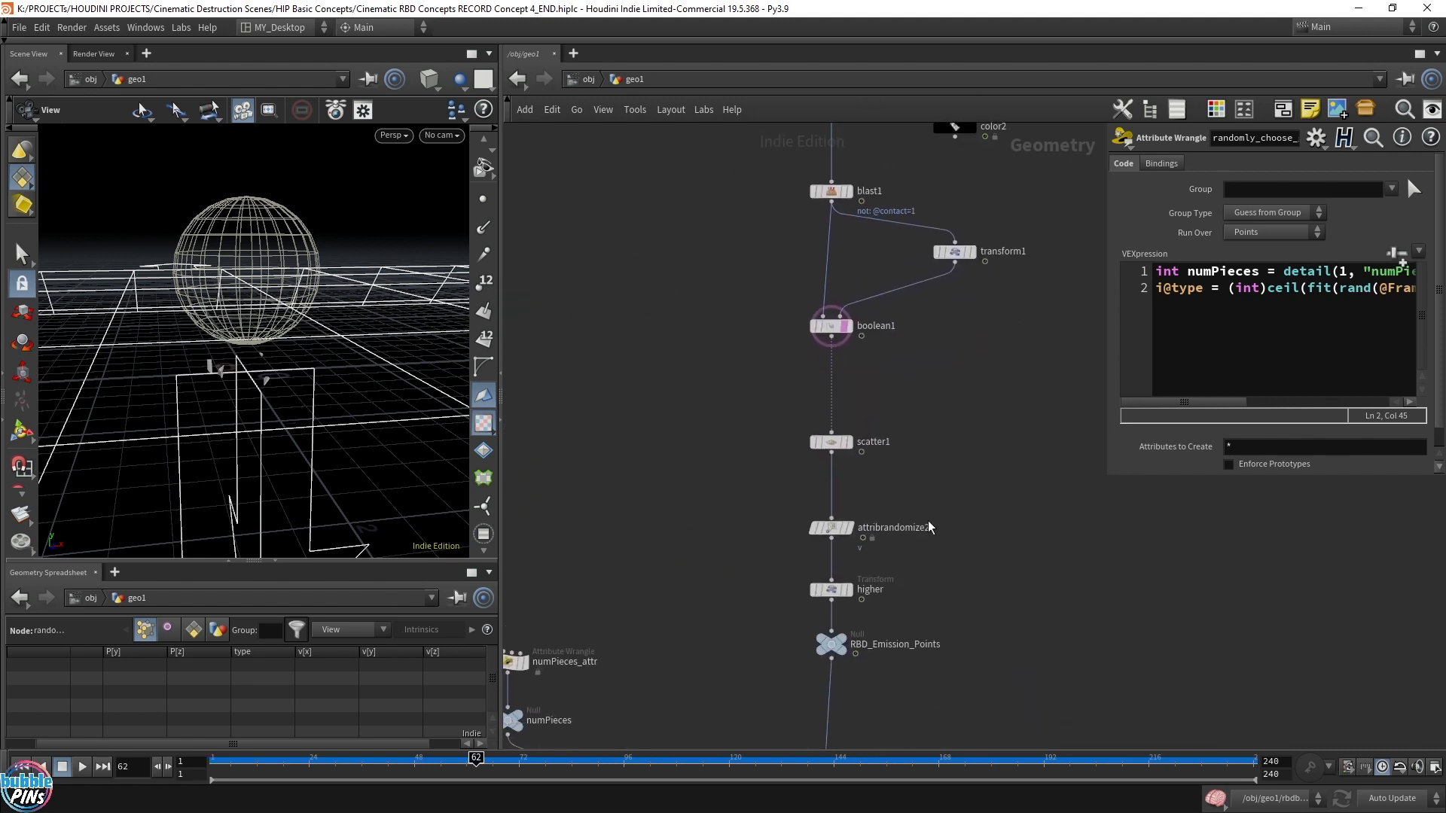
pyautogui.doubleClick(902, 528)
pyautogui.write('initial_velocity')
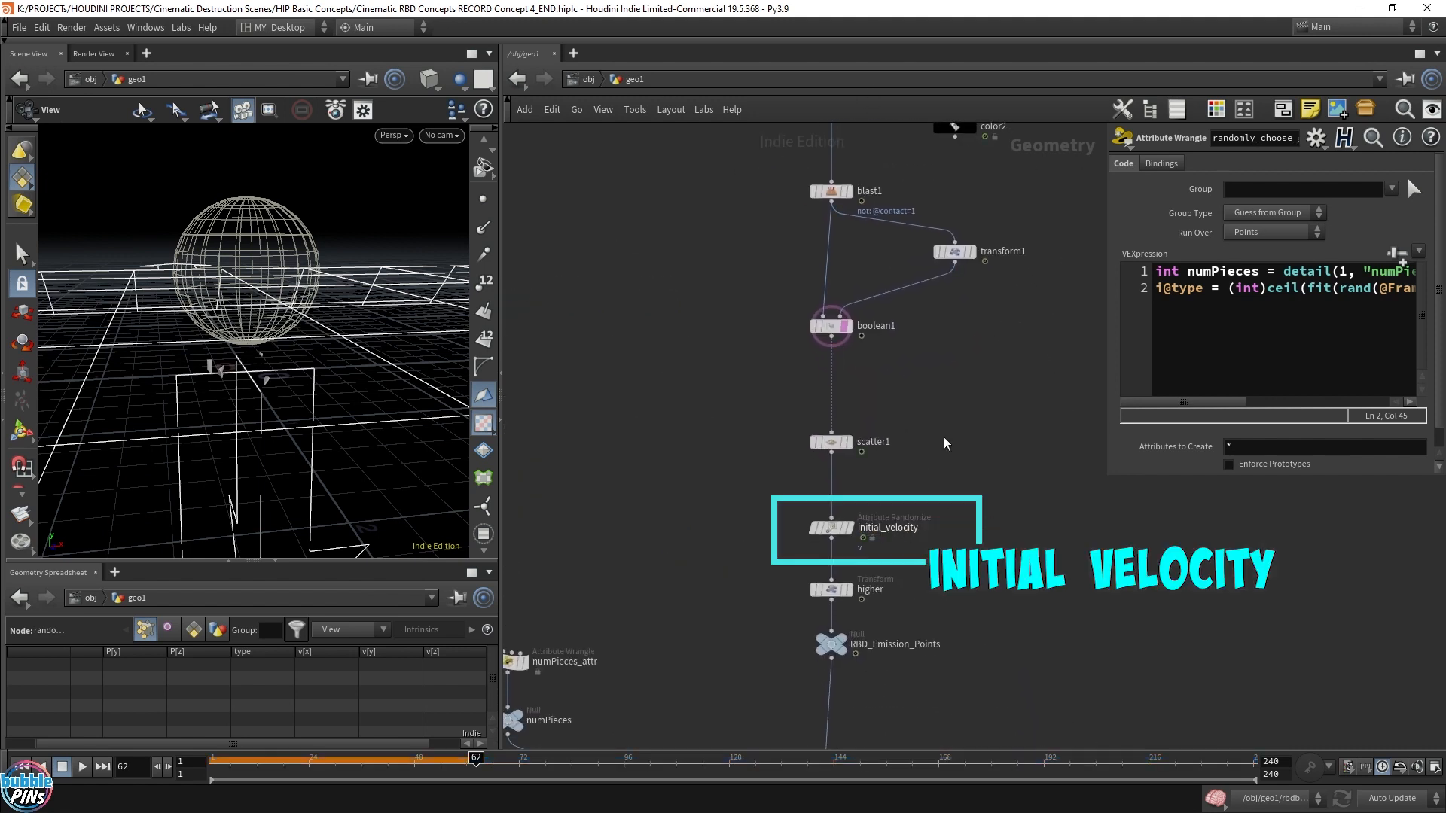
pyautogui.press('Return')
# Set initial_velocity's Global Scale to 10 and play the simulation to test the emission speed
pyautogui.click(832, 528)
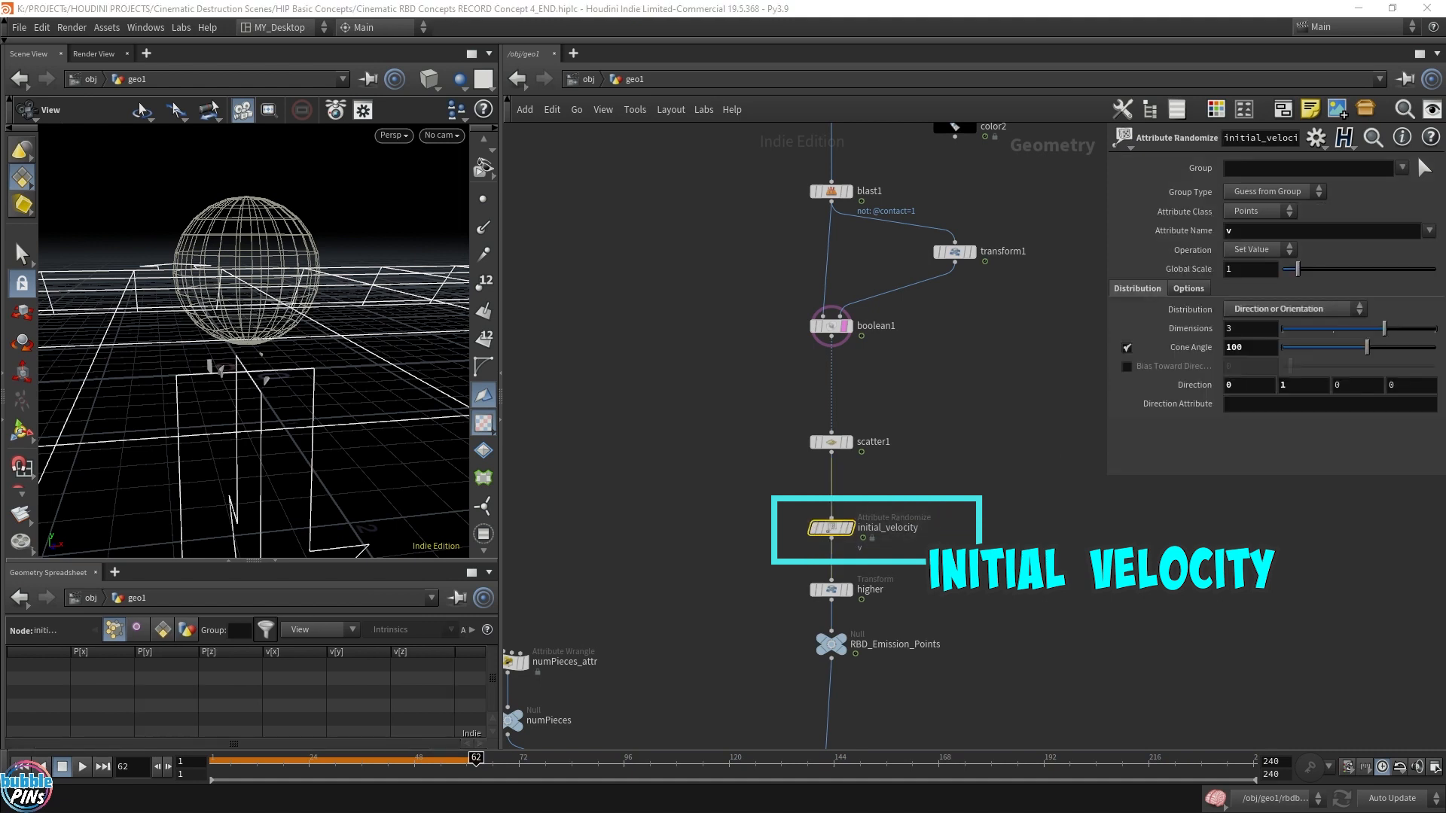
pyautogui.click(1250, 276)
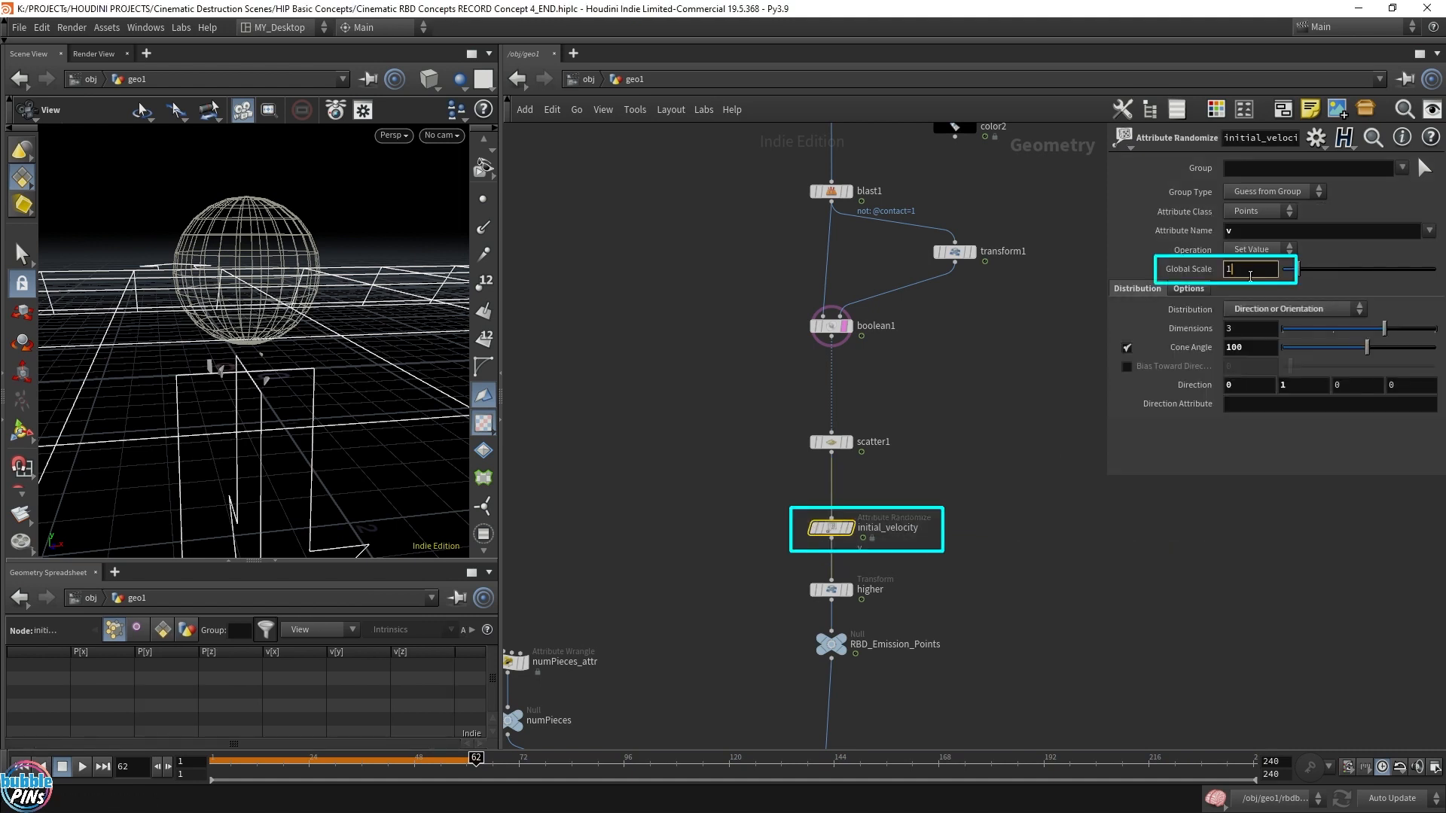
pyautogui.write('0')
pyautogui.press('Return')
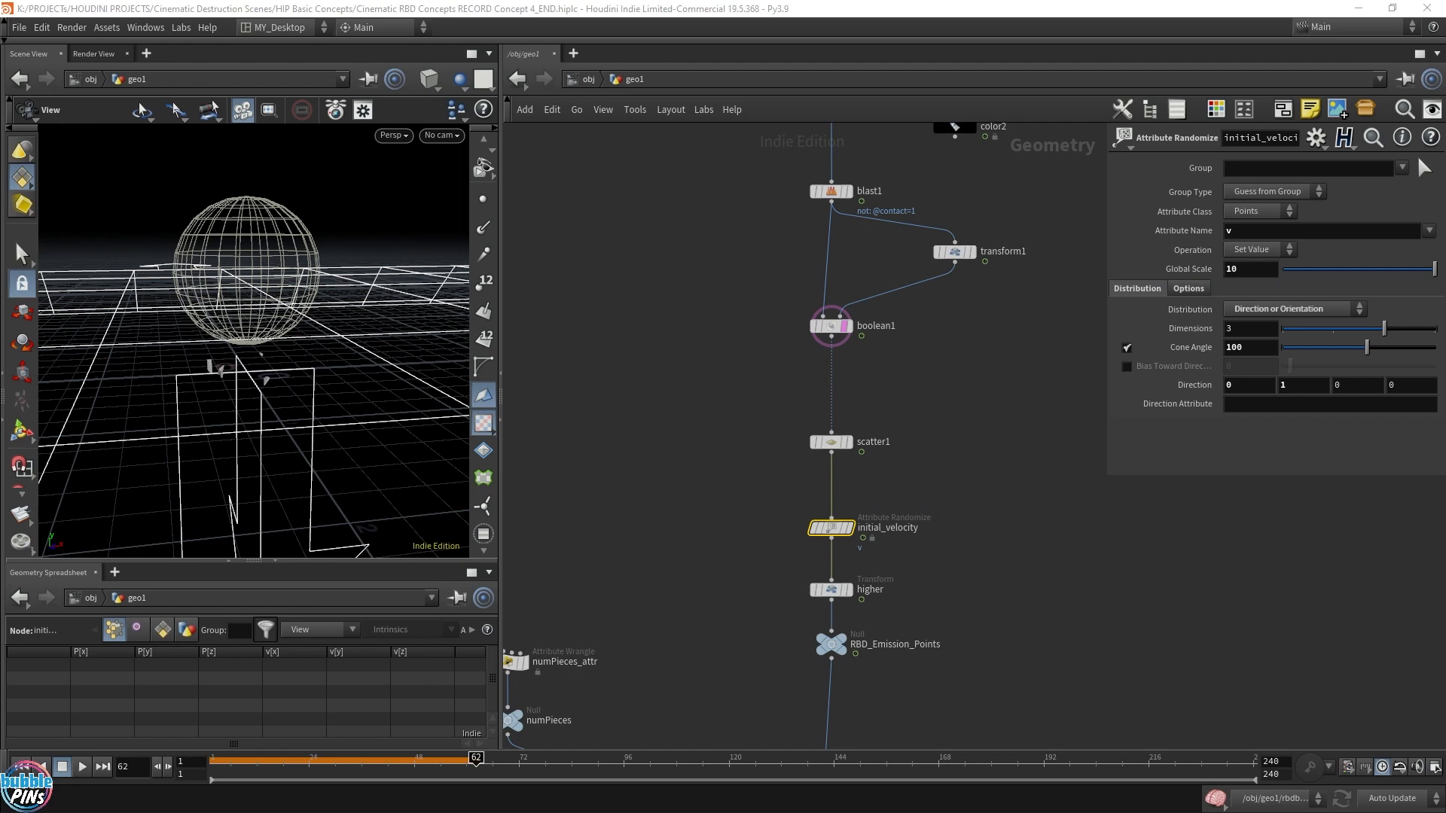
pyautogui.press('h')
pyautogui.press('Up')
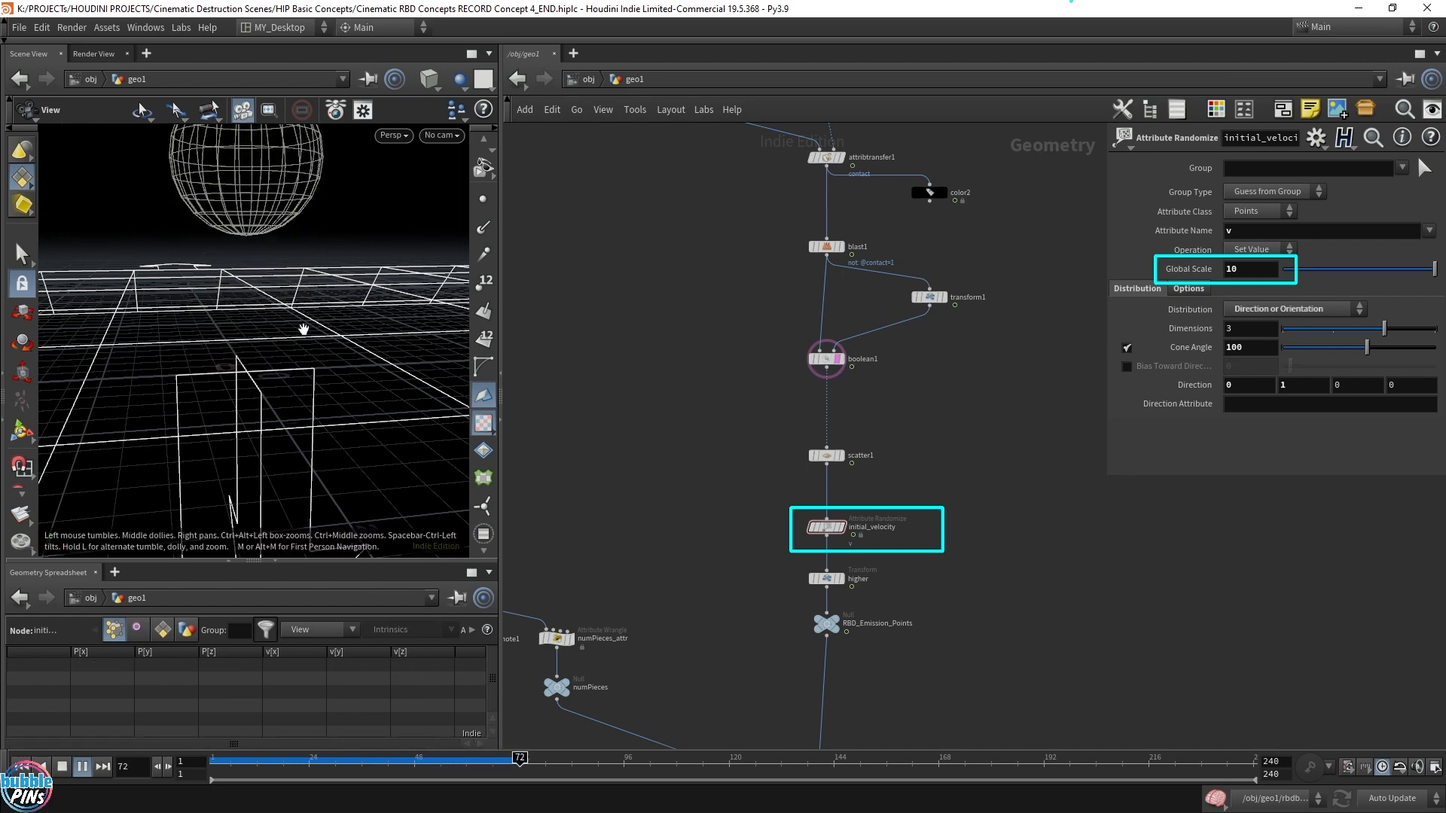
# Return to frame 1, set initial_velocity's Global Scale to 5 and replay the simulation
pyautogui.hotkey('ctrl', 'Up')
pyautogui.moveTo(1243, 269); pyautogui.dragTo(1219, 288)
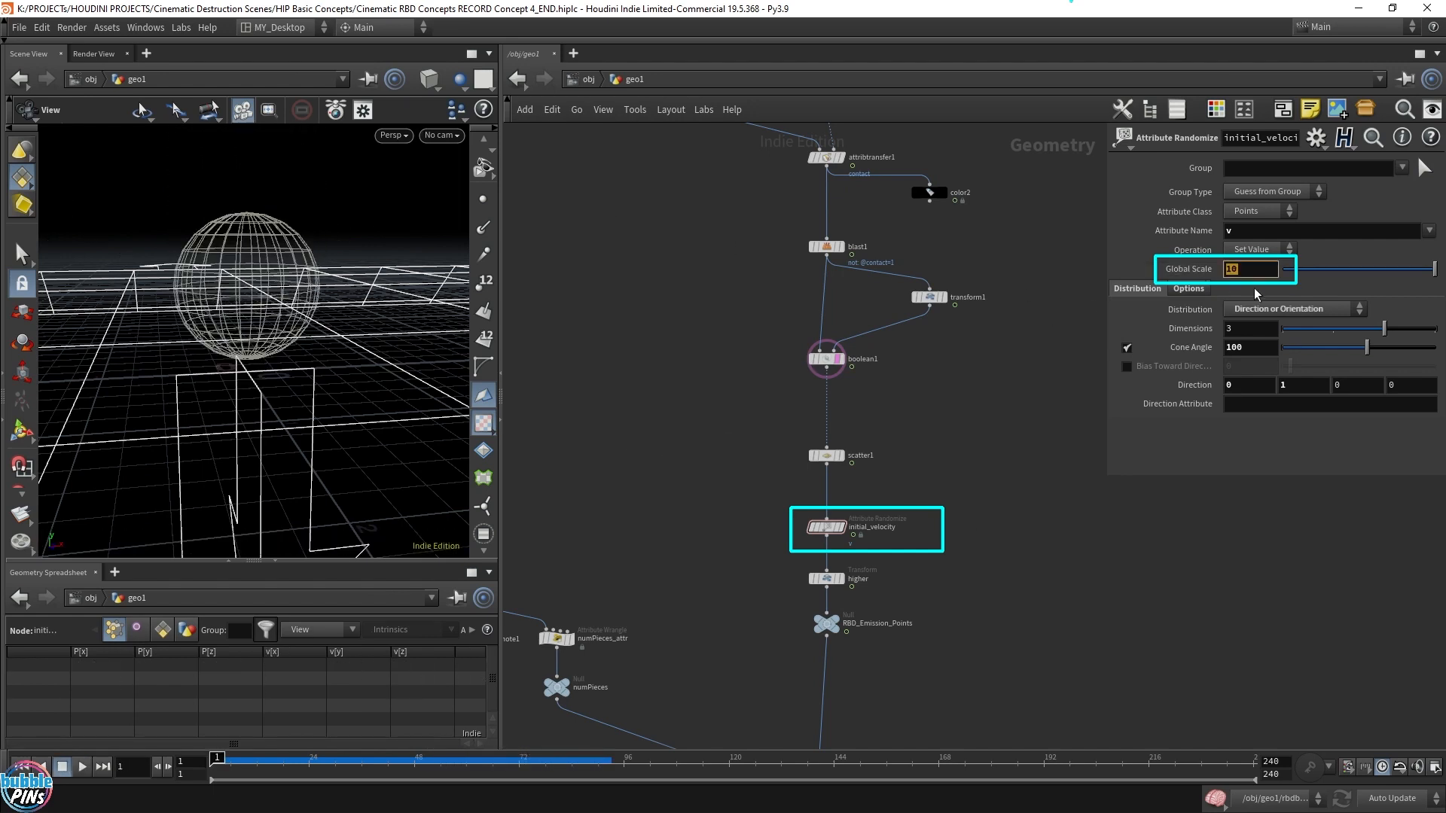
pyautogui.write('5')
pyautogui.press('Return')
pyautogui.press('Up')
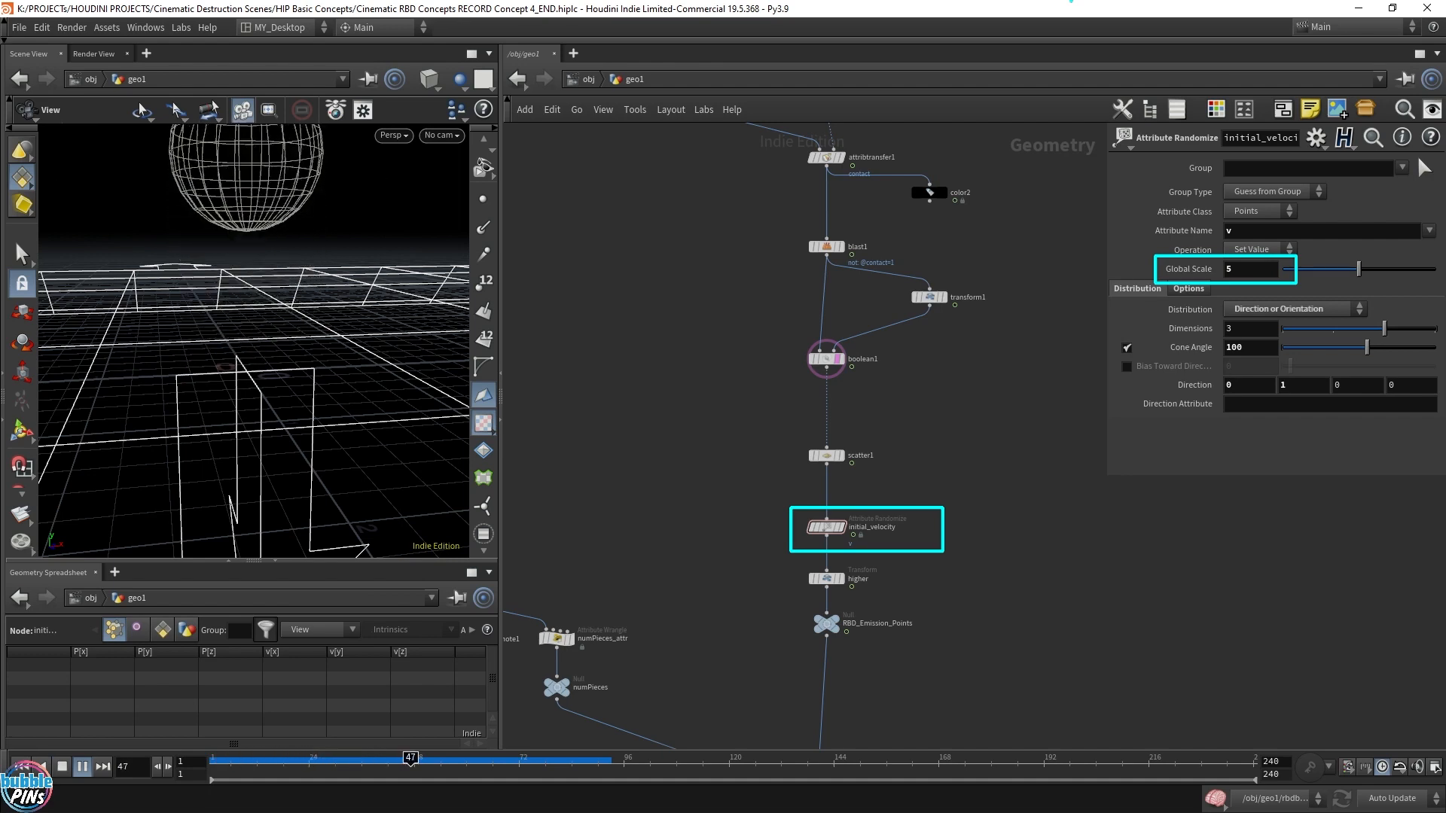
# Set initial_velocity's Global Scale to 2 and rewind the timeline to frame 1
pyautogui.write('2')
pyautogui.press('Return')
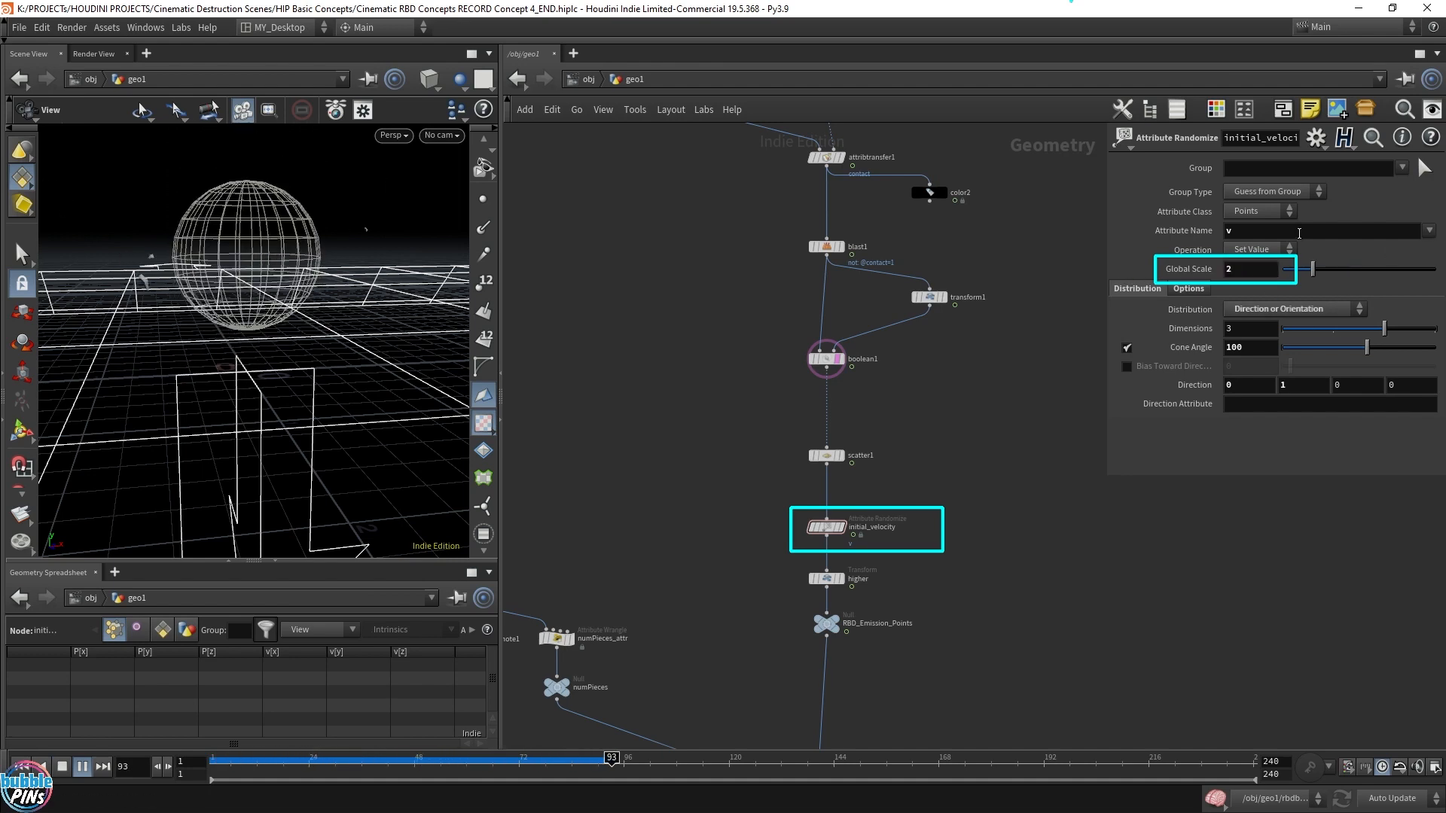
pyautogui.hotkey('ctrl', 'Up')
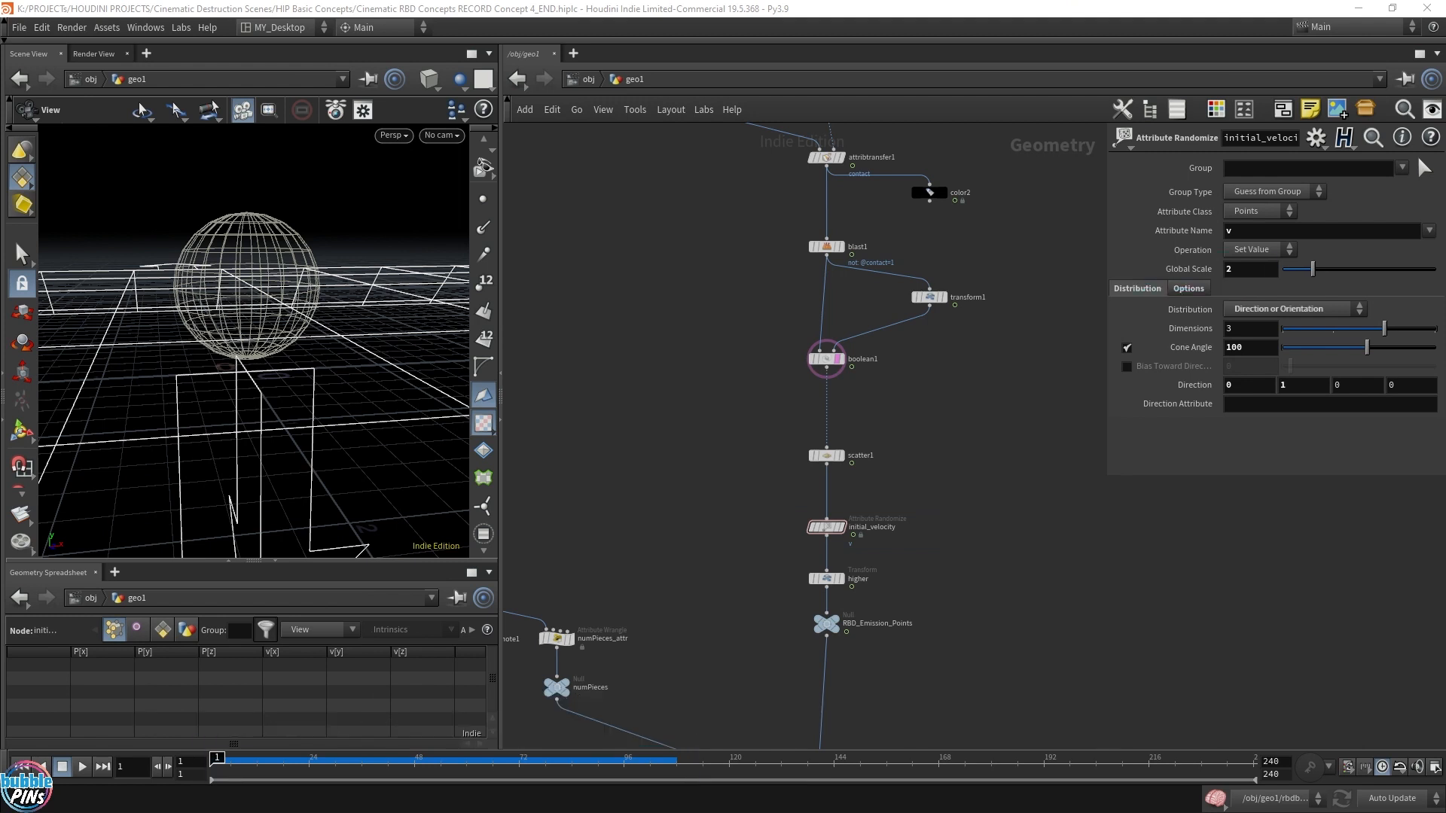
# Reset rbdbulletsolver1's simulation, play it to about frame 214 and return to frame 1
pyautogui.press('h')
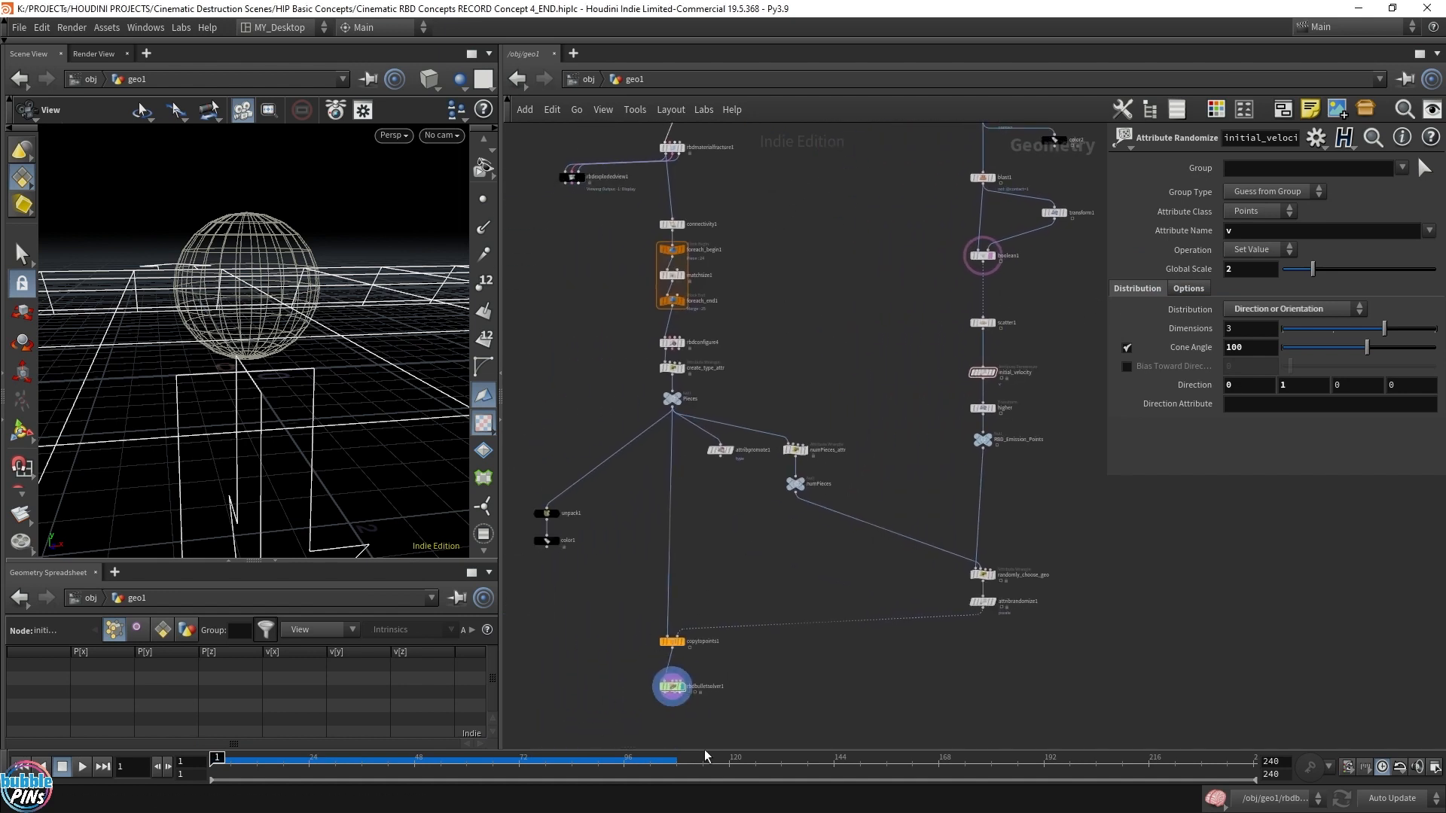
pyautogui.moveTo(750, 680); pyautogui.dragTo(748, 682)
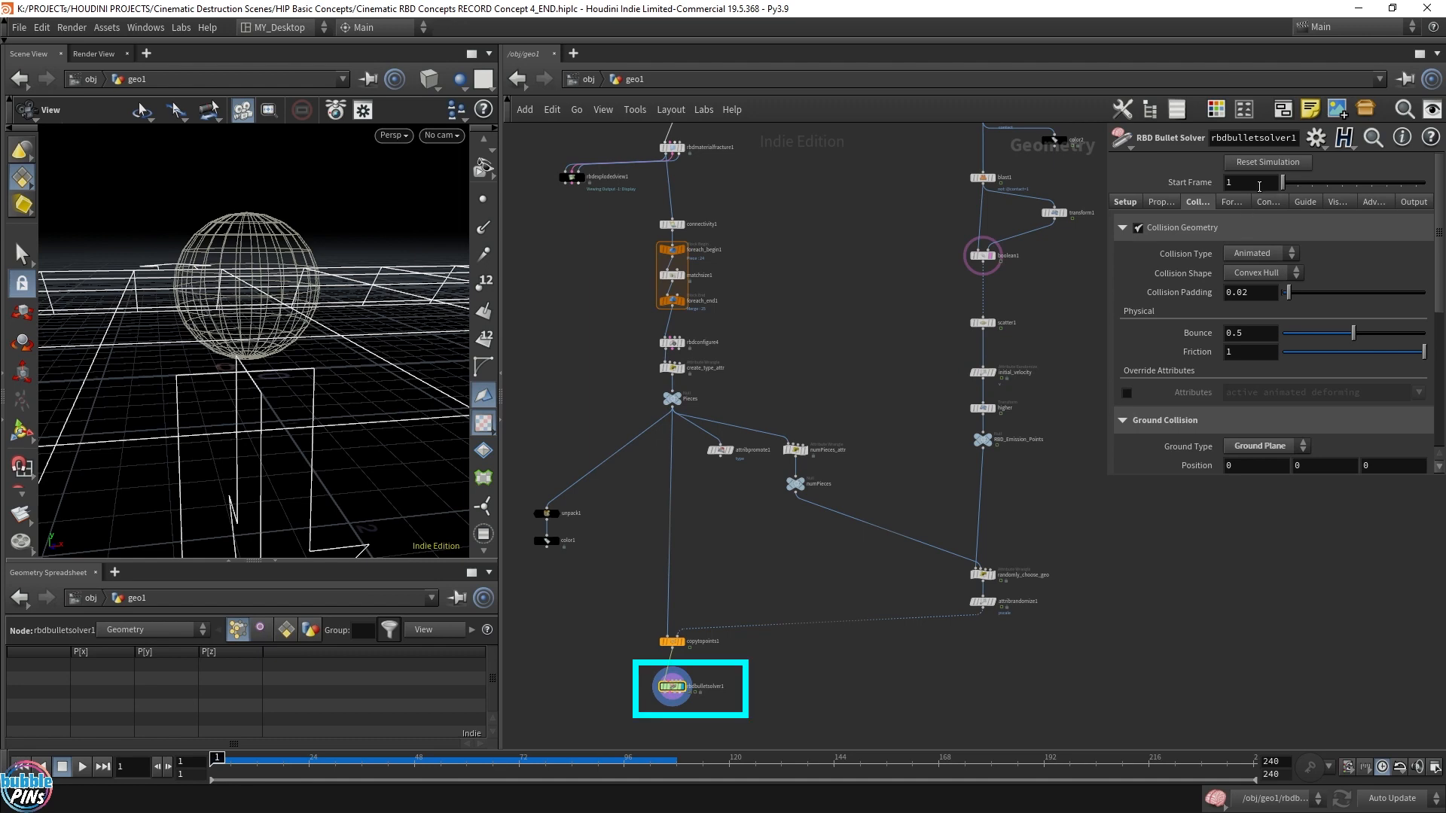
pyautogui.click(1241, 163)
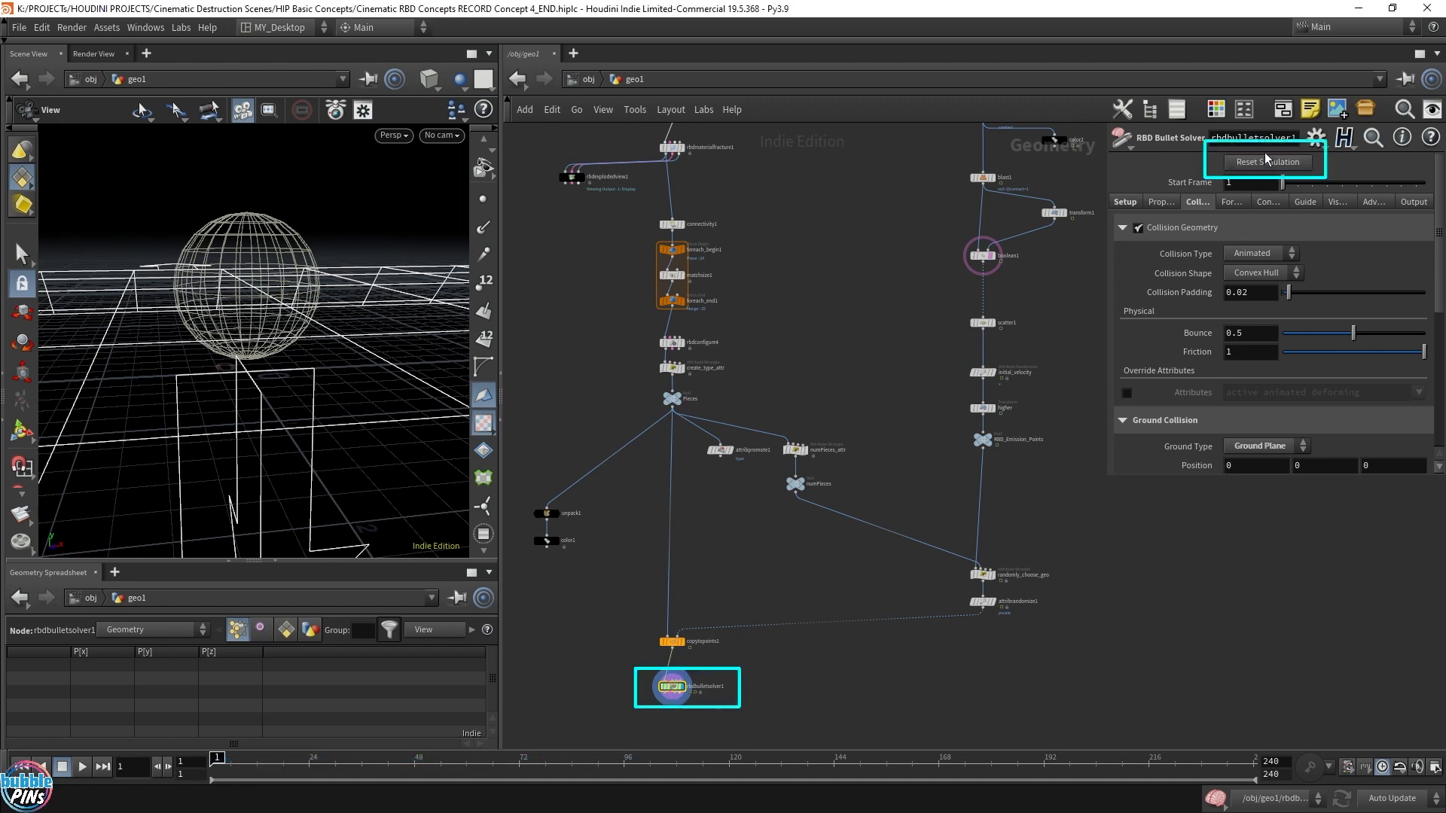
pyautogui.press('Up')
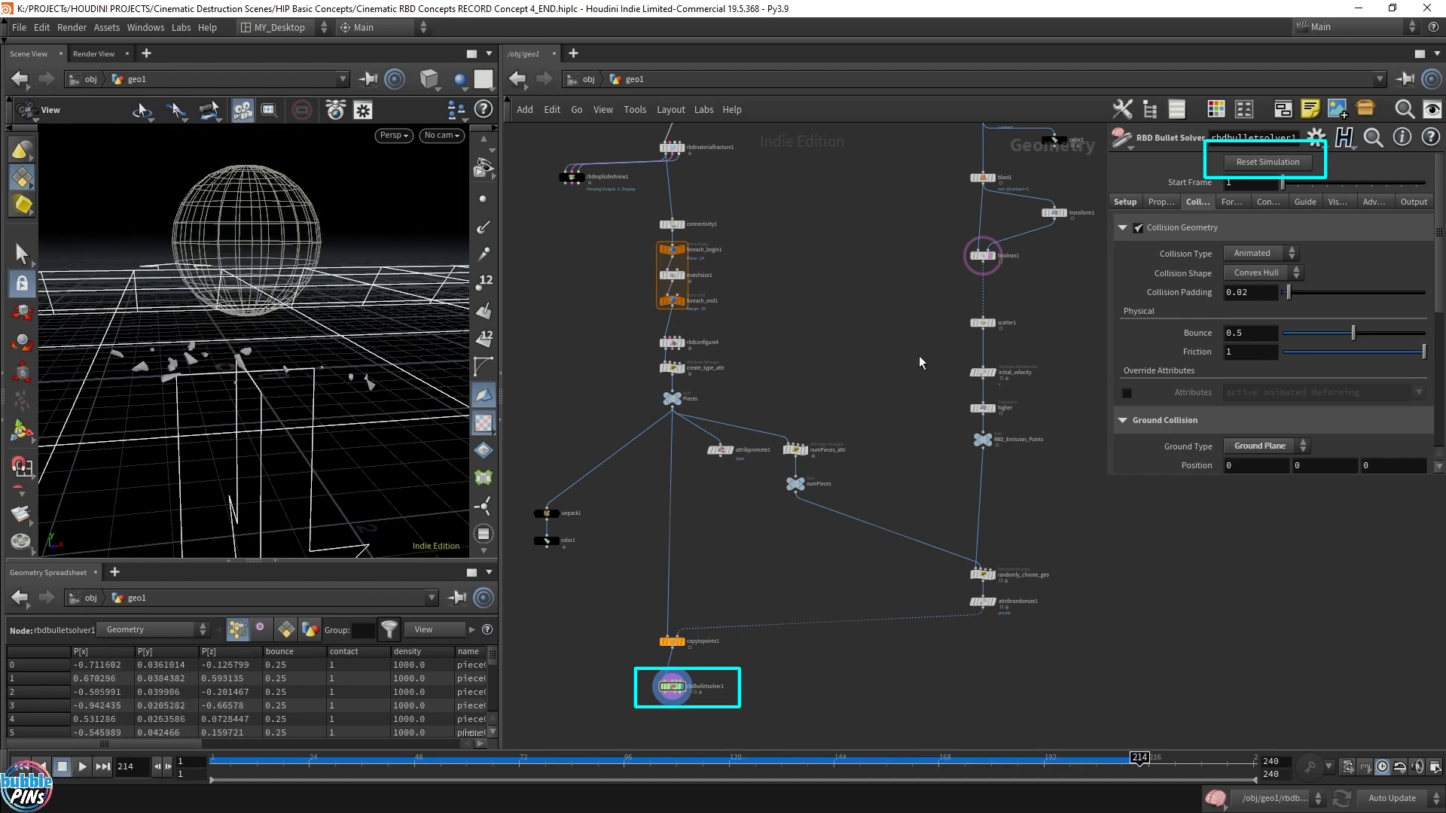
pyautogui.hotkey('ctrl', 'Up')
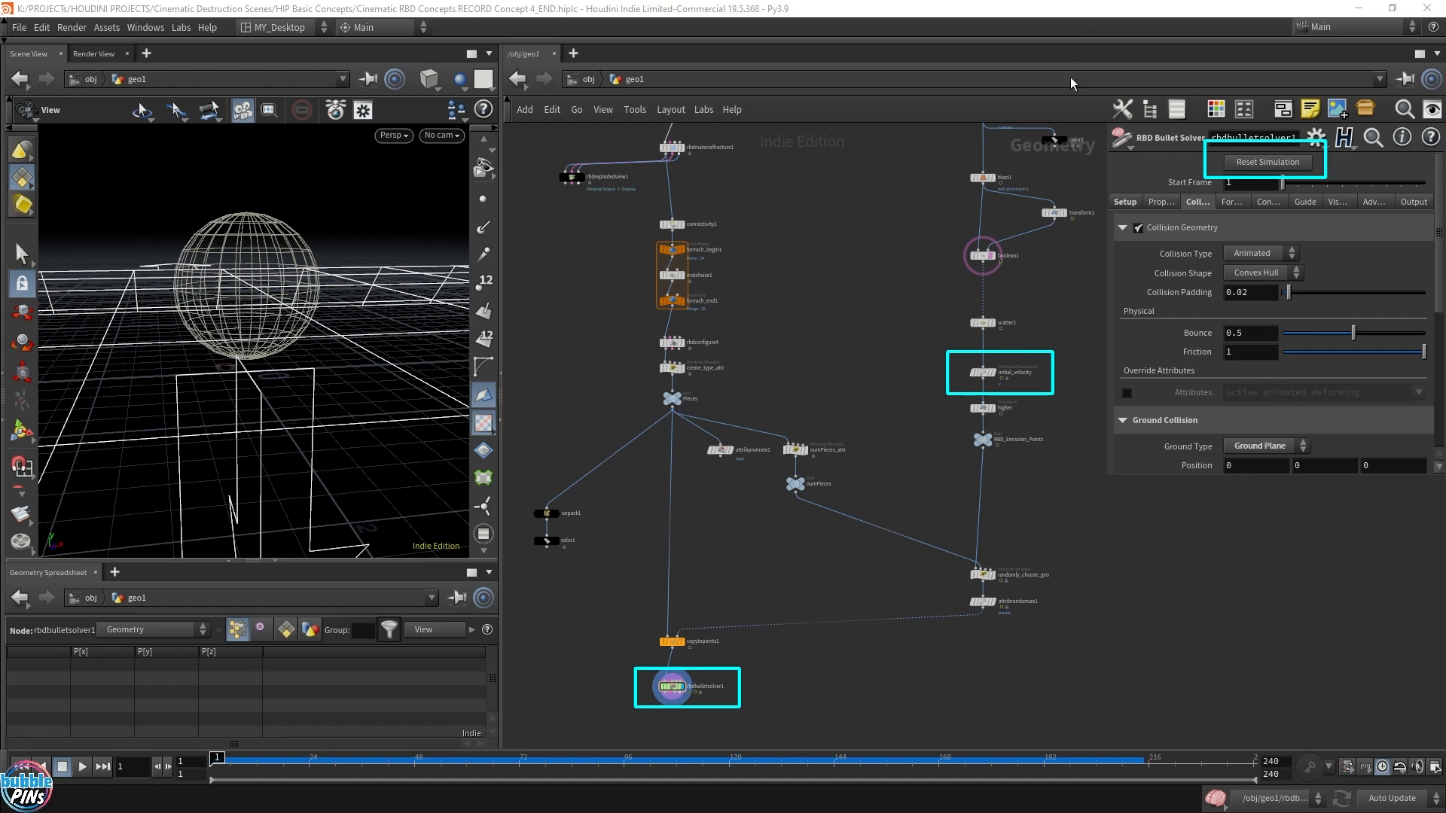
# Set initial_velocity's Global Scale to 3.5 and reset rbdbulletsolver1's simulation
pyautogui.click(983, 372)
pyautogui.moveTo(1243, 268); pyautogui.dragTo(1207, 281)
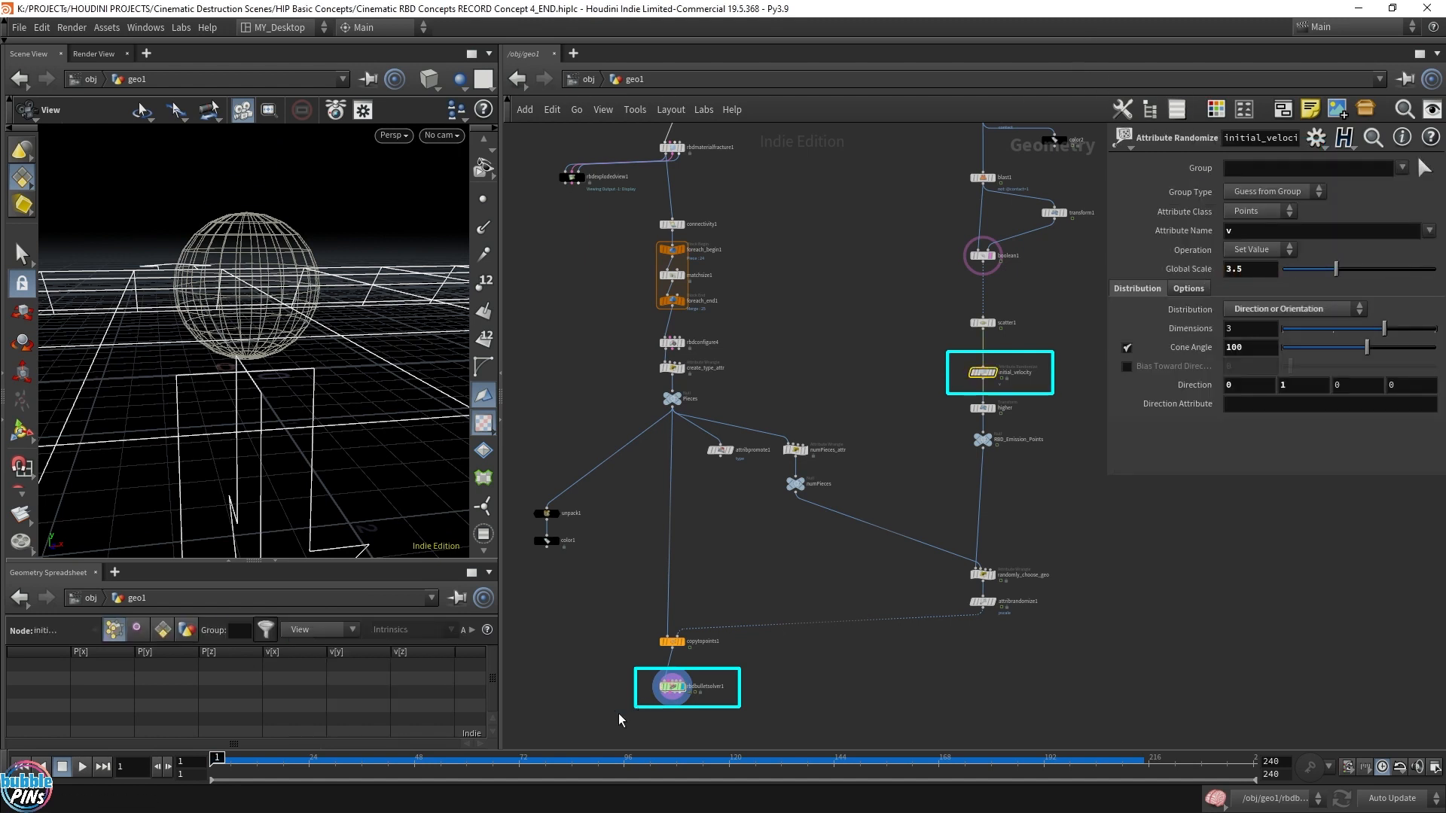
pyautogui.moveTo(748, 685); pyautogui.dragTo(748, 684)
pyautogui.click(1292, 164)
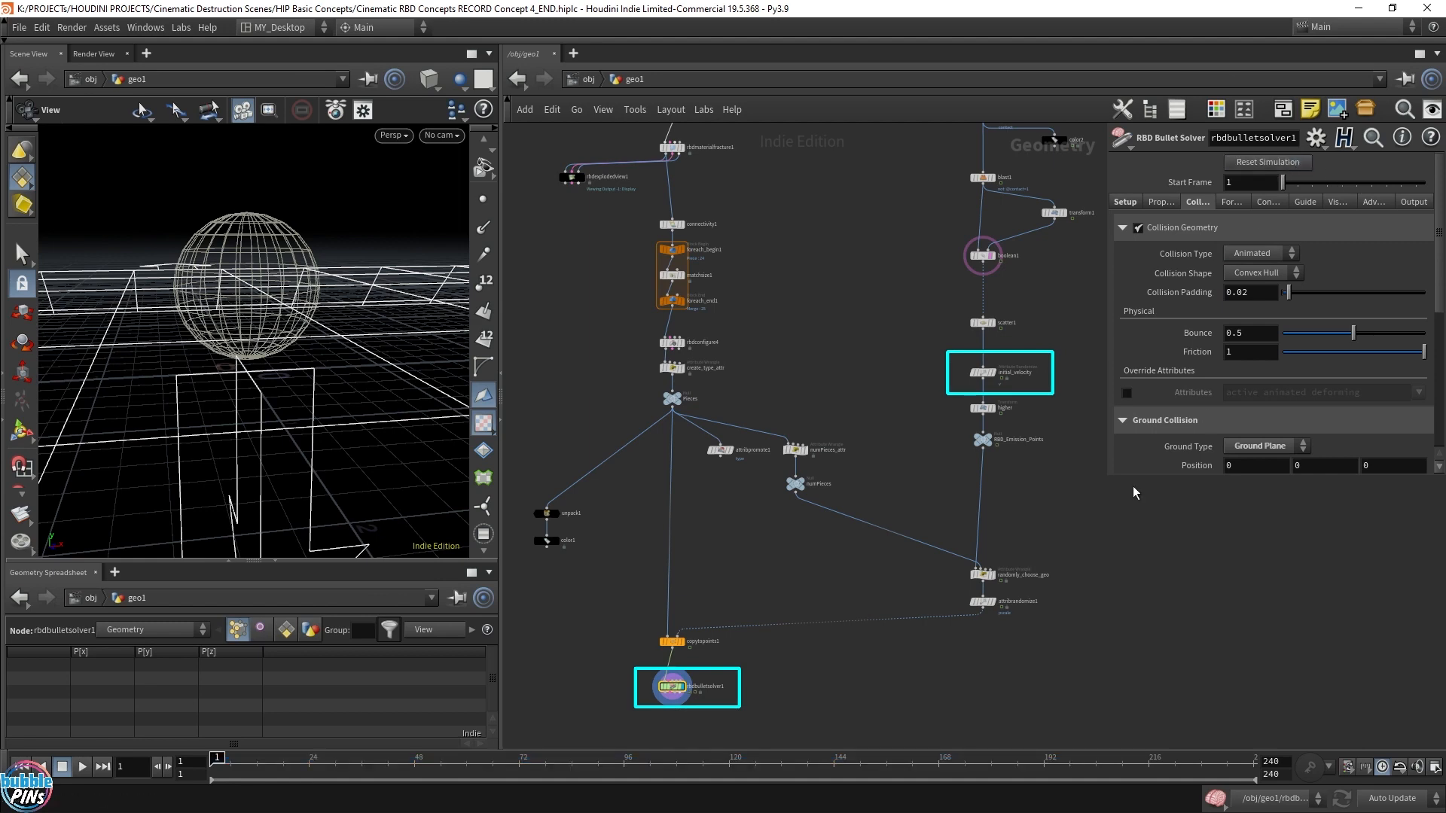
# Play the simulation past frame 178, check the spread of the emitted pieces from above and return to frame 1
pyautogui.press('Up')
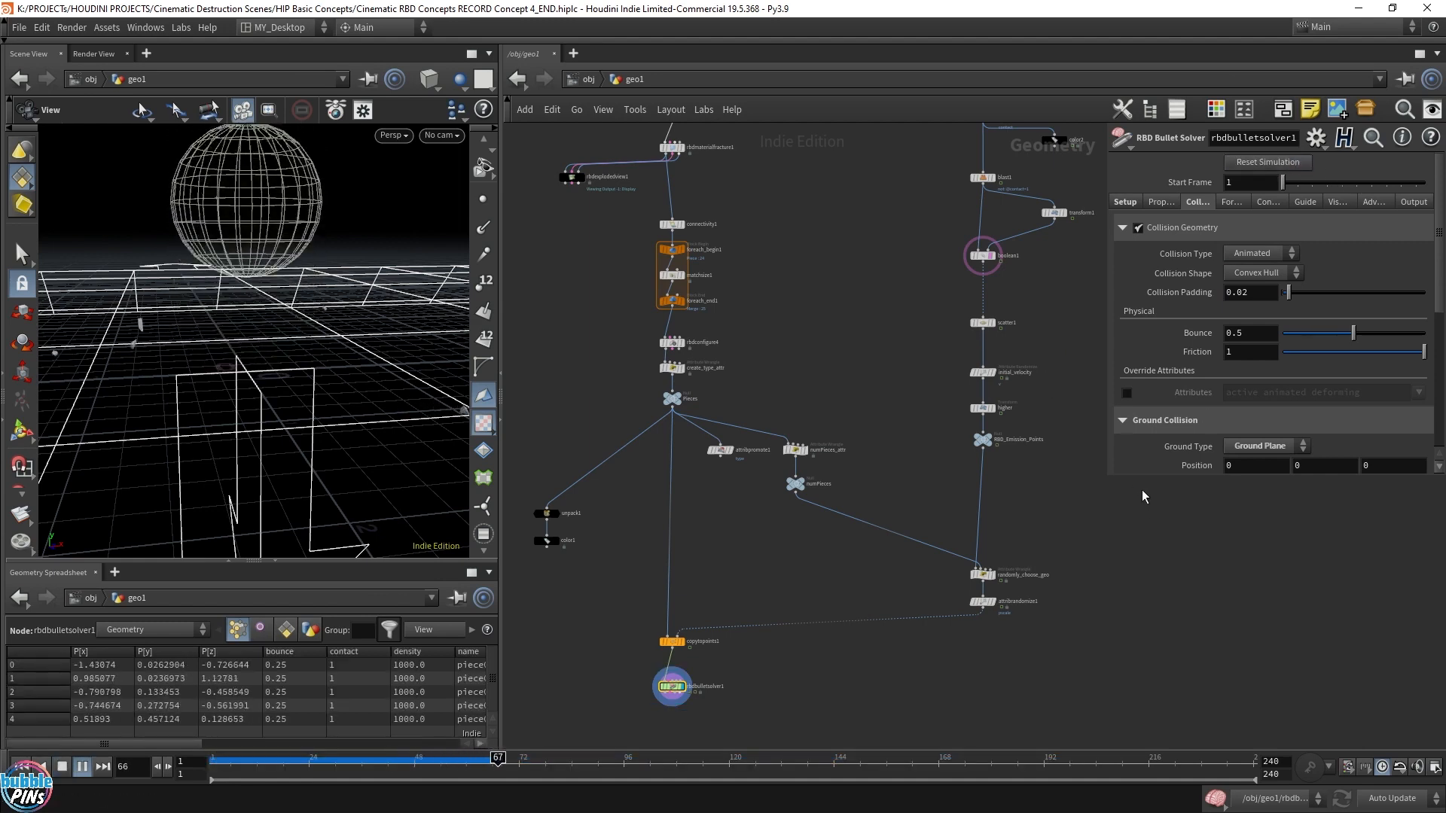
pyautogui.moveTo(294, 226); pyautogui.dragTo(301, 299)
pyautogui.moveTo(300, 299); pyautogui.dragTo(407, 218, button='right')
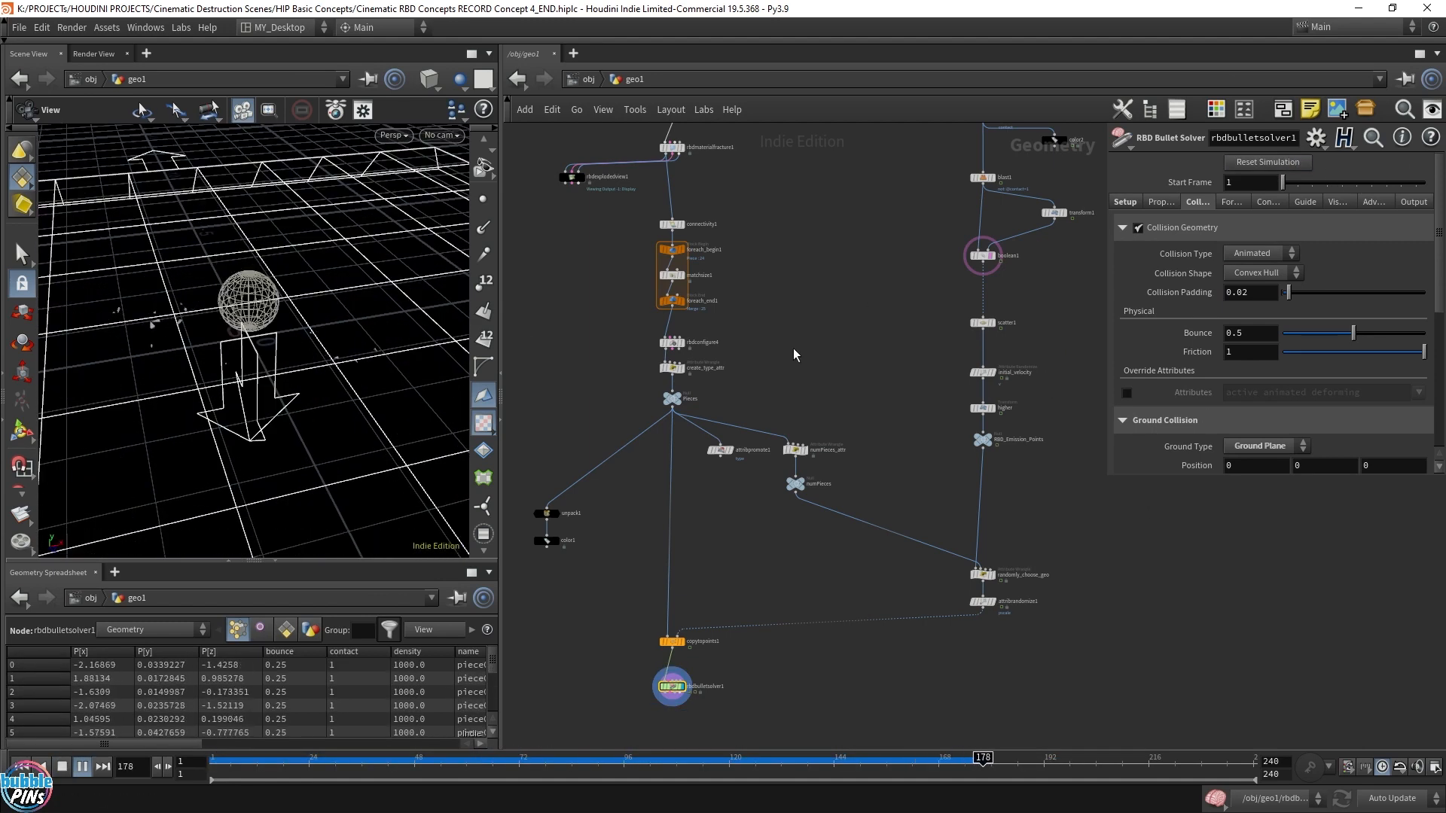
pyautogui.hotkey('ctrl', 'Up')
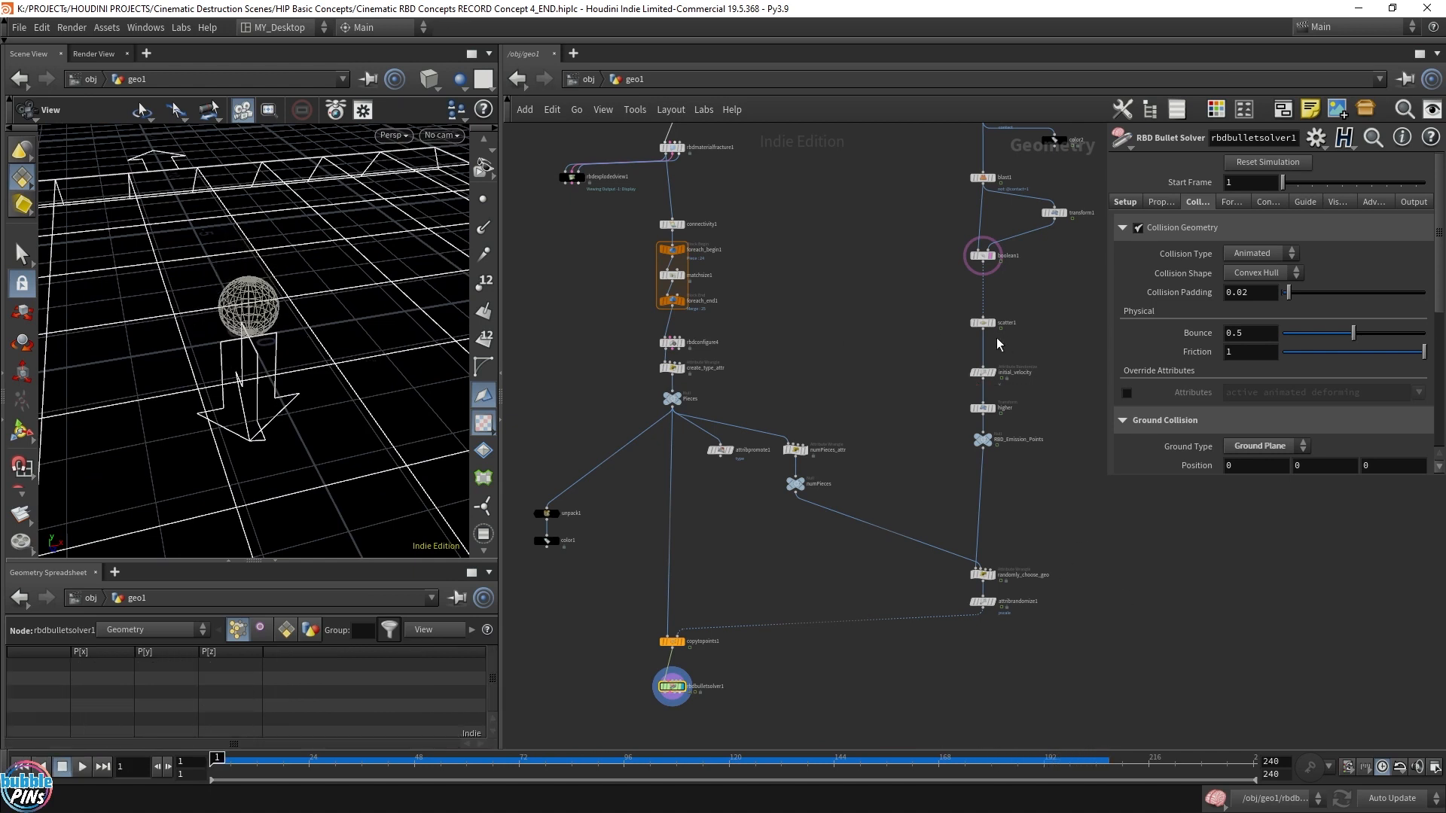
# Rename the scatter1 node as number_of_pieces
pyautogui.click(982, 322)
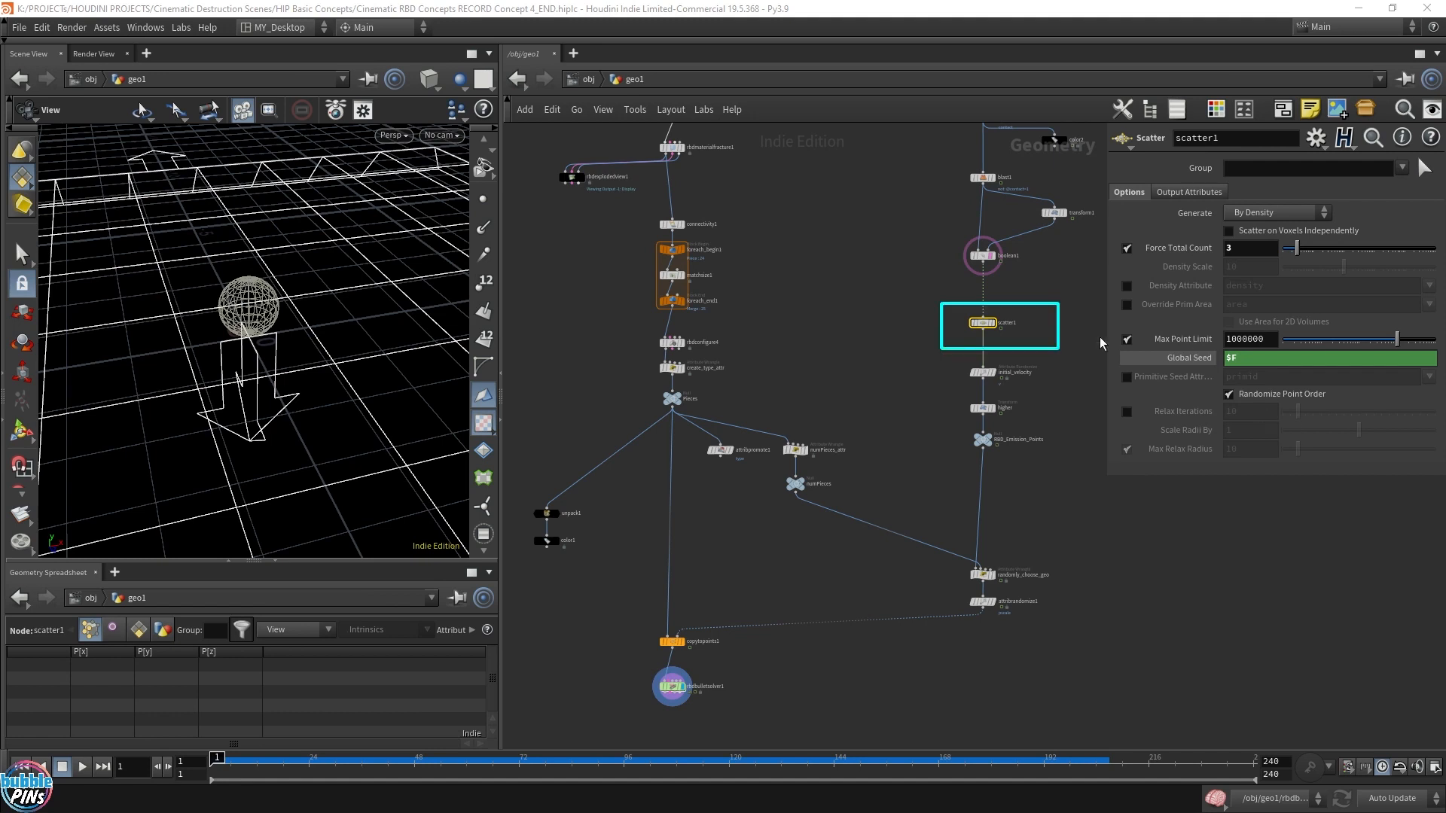
pyautogui.doubleClick(1012, 322)
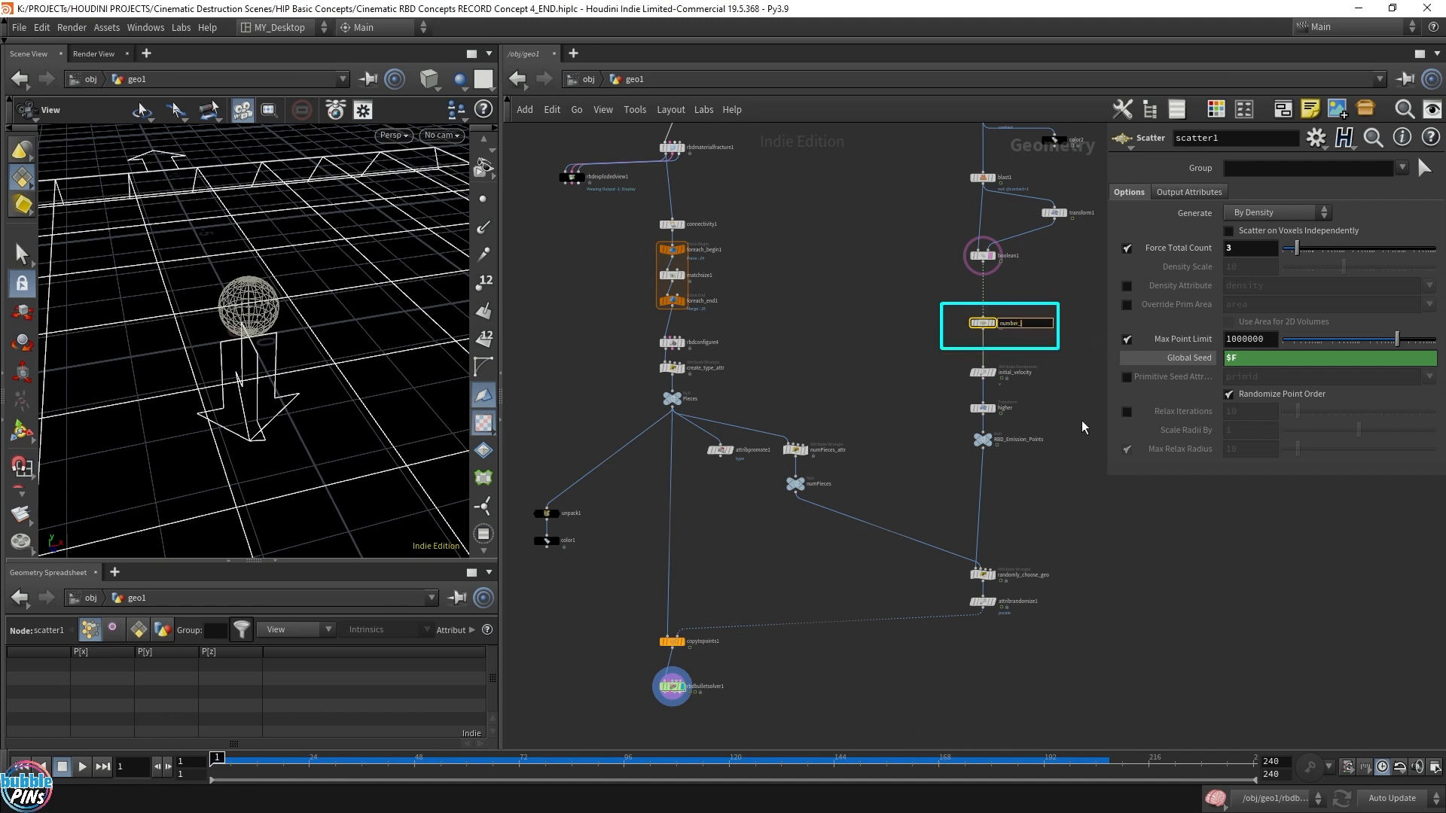
pyautogui.write('number_of_pieces')
pyautogui.press('Return')
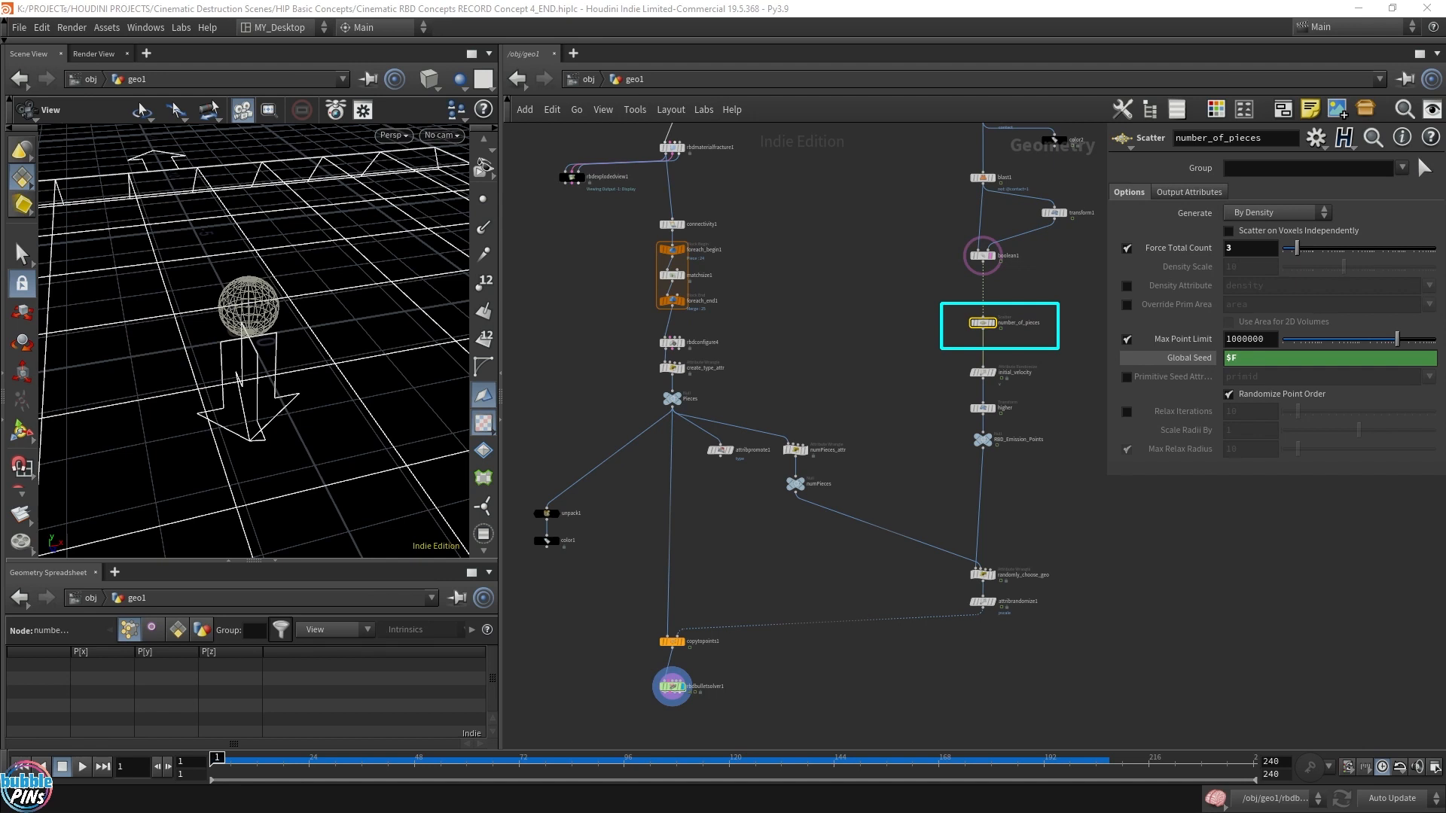
# Set number_of_pieces' Force Total Count to 10, reset rbdbulletsolver1's simulation and play it from frame 1
pyautogui.hotkey('ctrl', 'z')
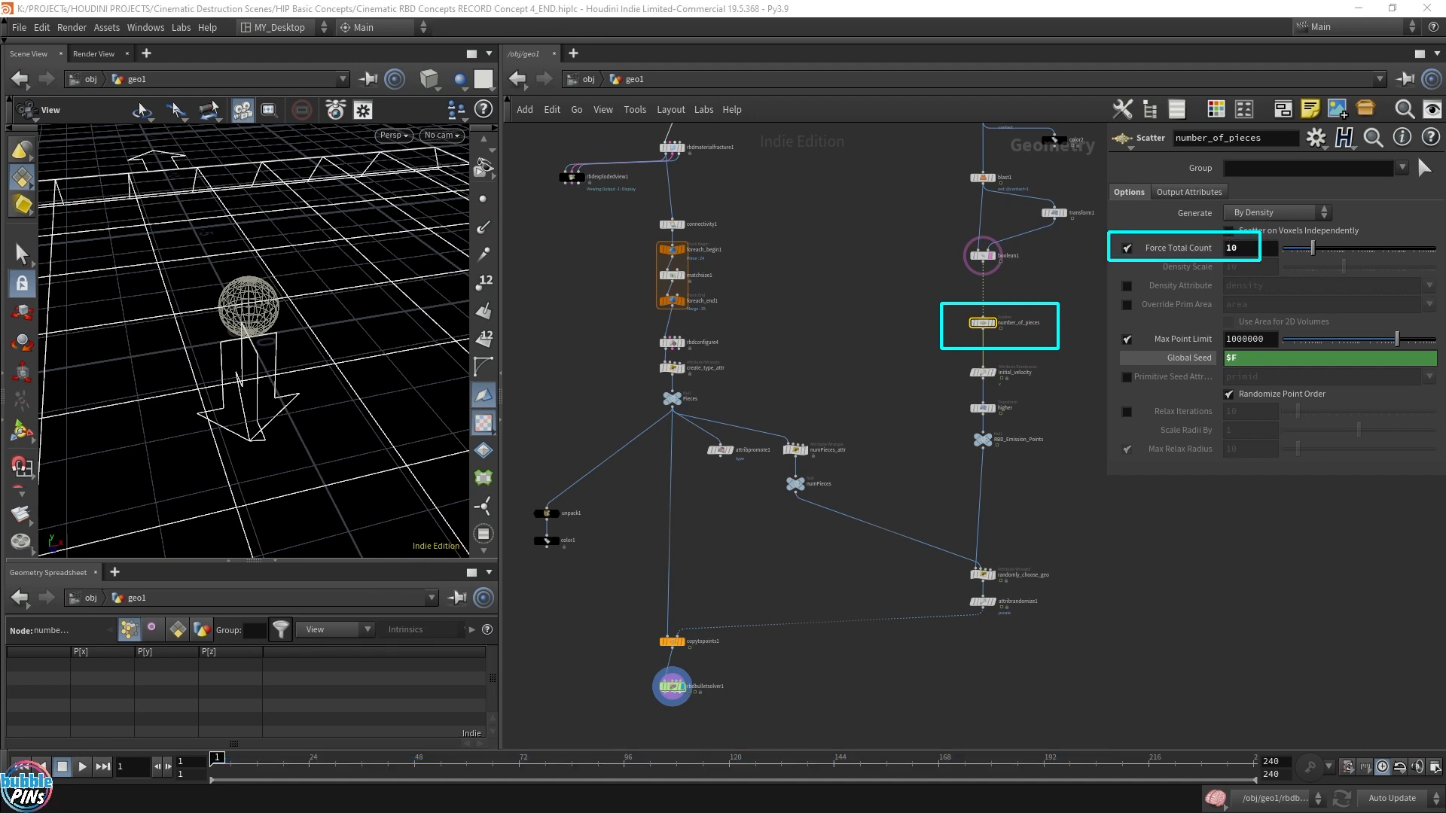
pyautogui.click(672, 686)
pyautogui.press('Up')
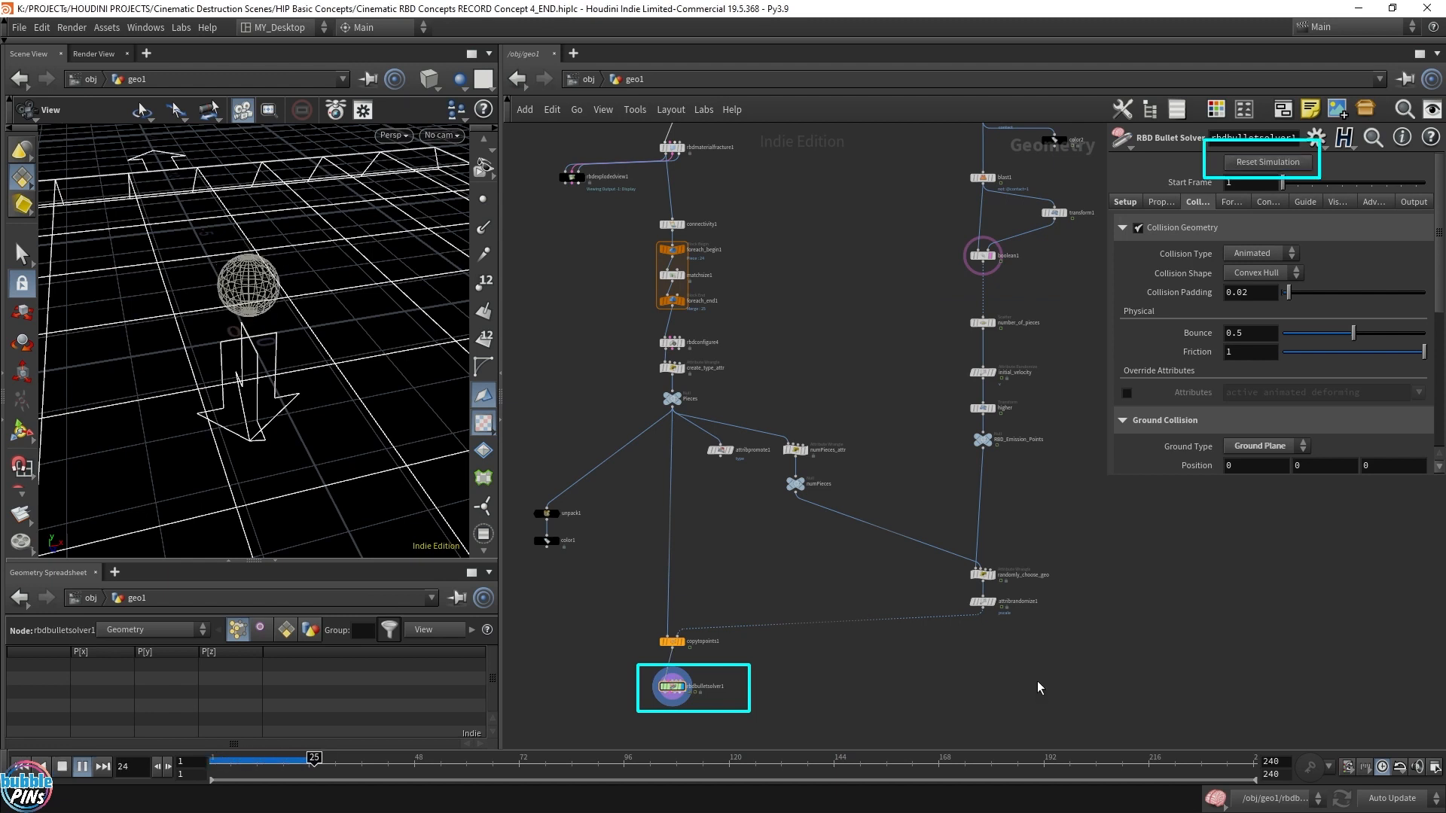